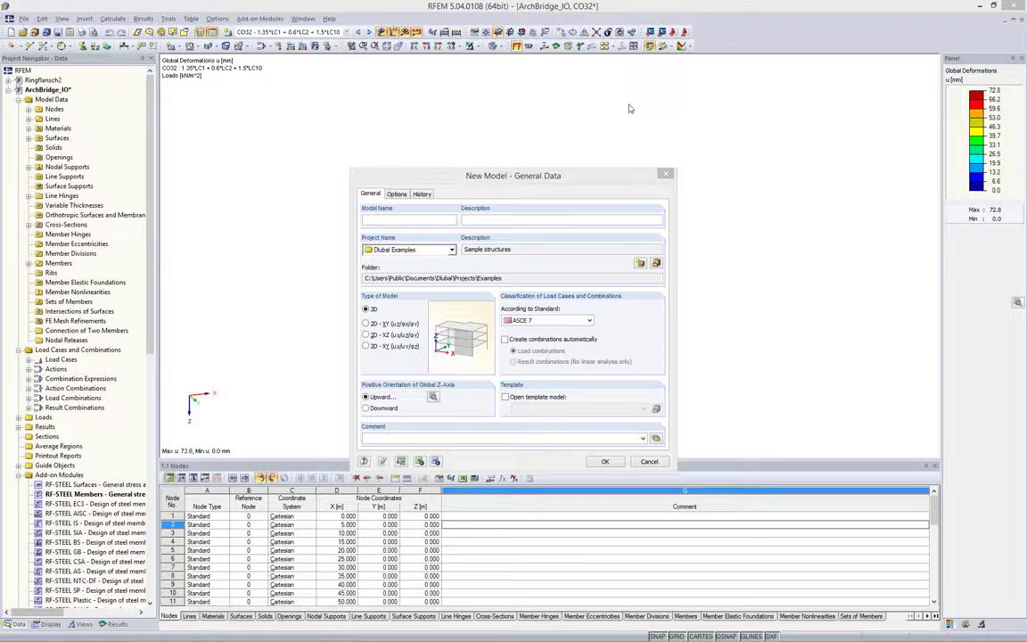
Create a new 3D model named Webinar US with an upward Z-axis and load cases classified according to ASCE 7.
{"action": "mouse_move", "coordinate": [596, 177]}
{"action": "left_mouse_down"}
{"action": "mouse_move", "coordinate": [594, 169]}
{"action": "mouse_move", "coordinate": [591, 178]}
{"action": "left_mouse_up"}
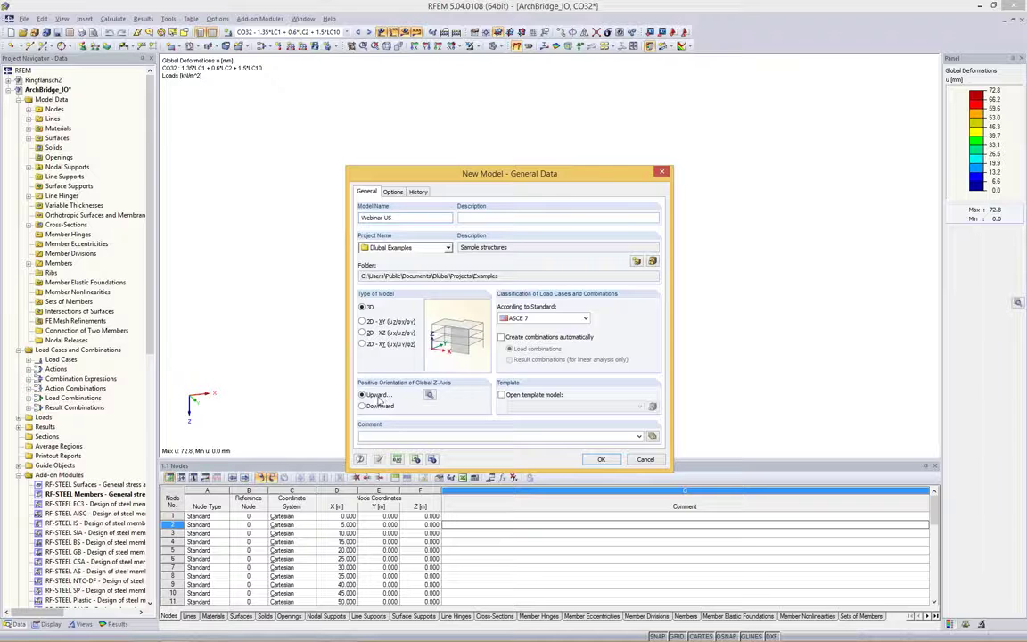
{"action": "left_click", "coordinate": [559, 320]}
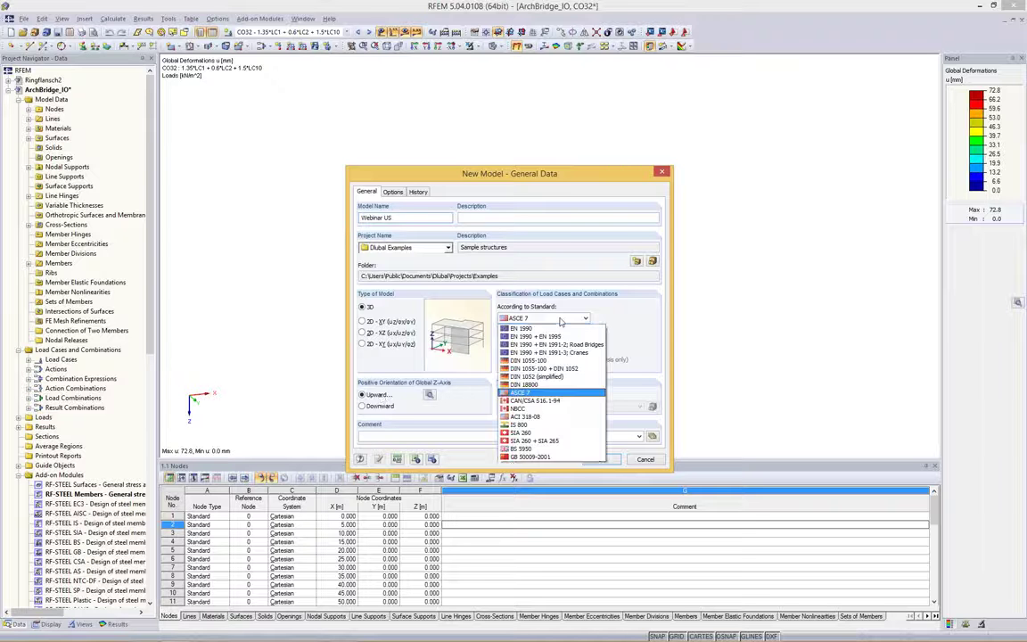
{"action": "left_click", "coordinate": [612, 317]}
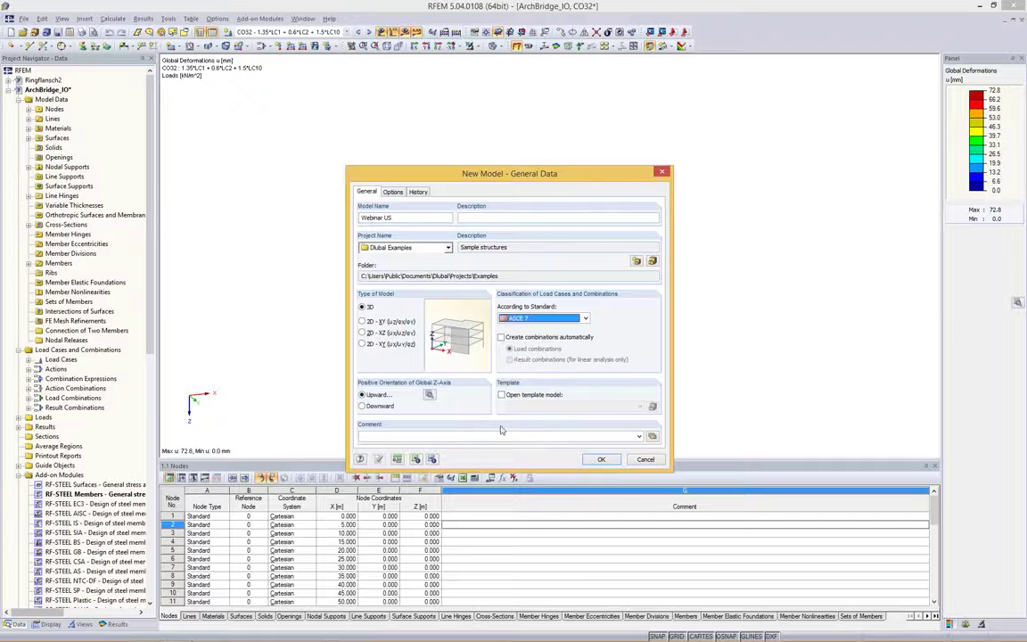
{"action": "left_click", "coordinate": [602, 459]}
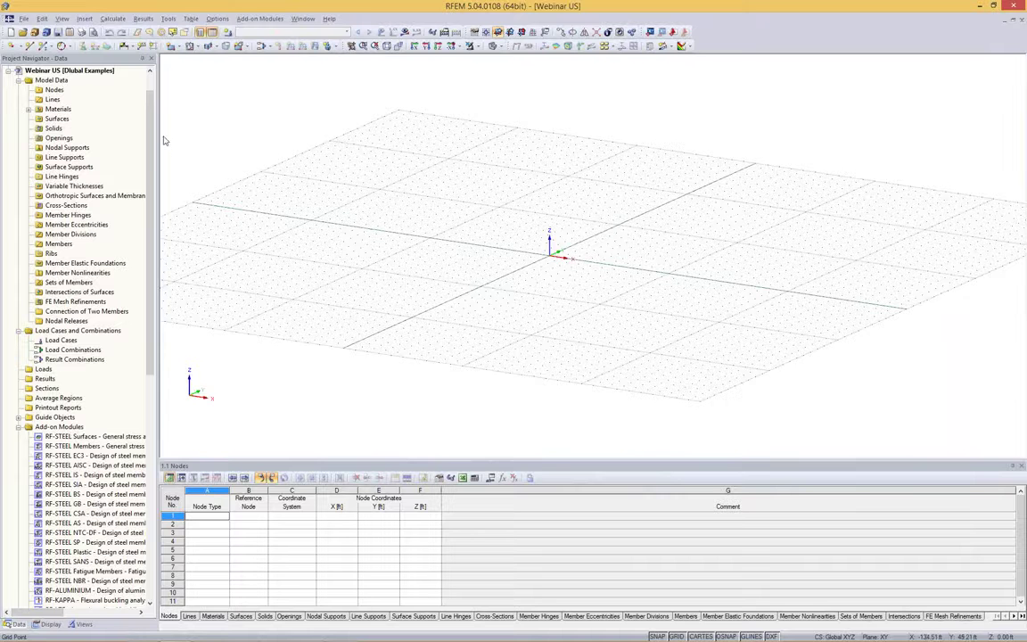
Examine the menus, the project navigator's model data, load case and add-on module entries, and the empty nodes table.
{"action": "left_click_drag", "start_coordinate": [161, 134], "coordinate": [170, 134]}
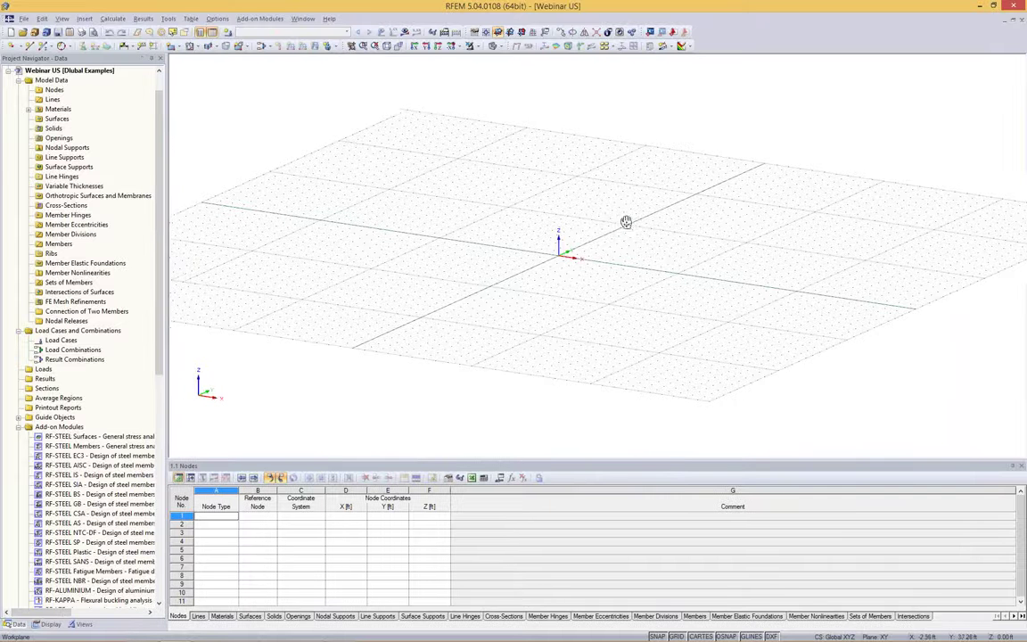
{"action": "middle_click_drag", "start_coordinate": [626, 222], "coordinate": [385, 236]}
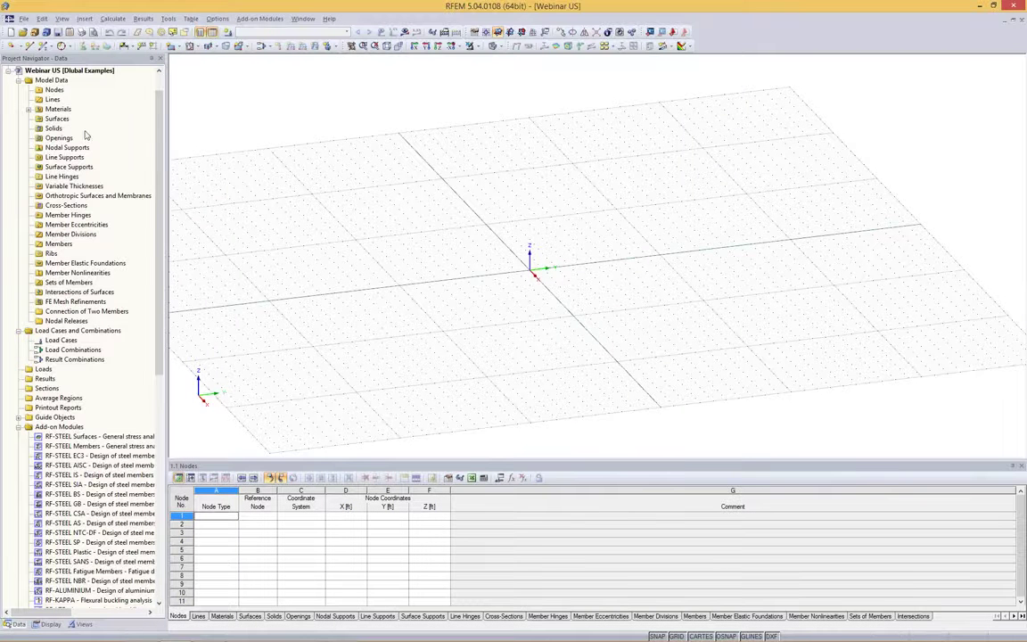
{"action": "left_click", "coordinate": [84, 18]}
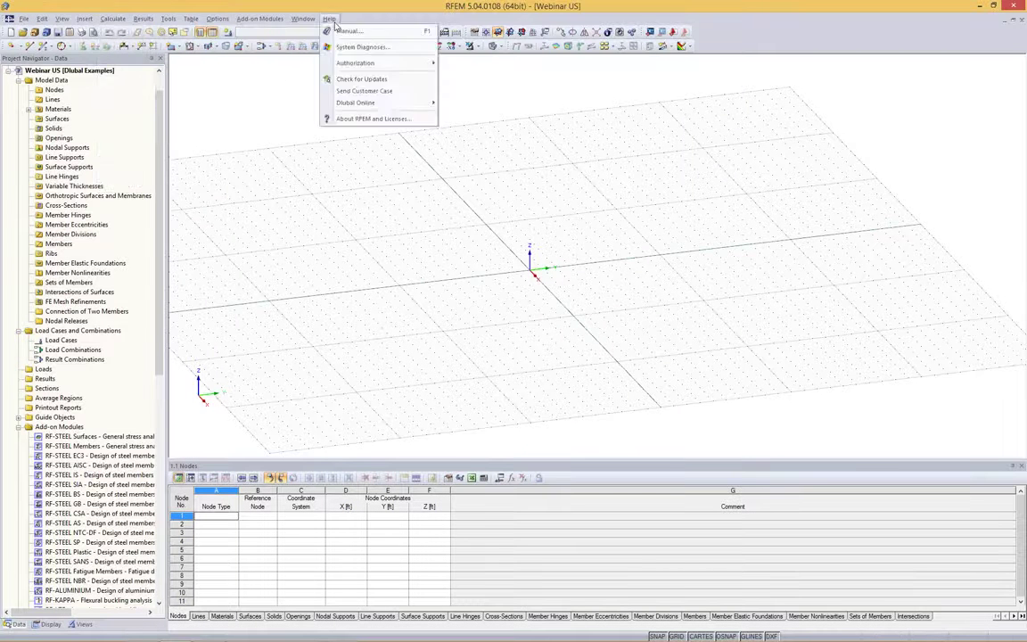
{"action": "left_click", "coordinate": [375, 4]}
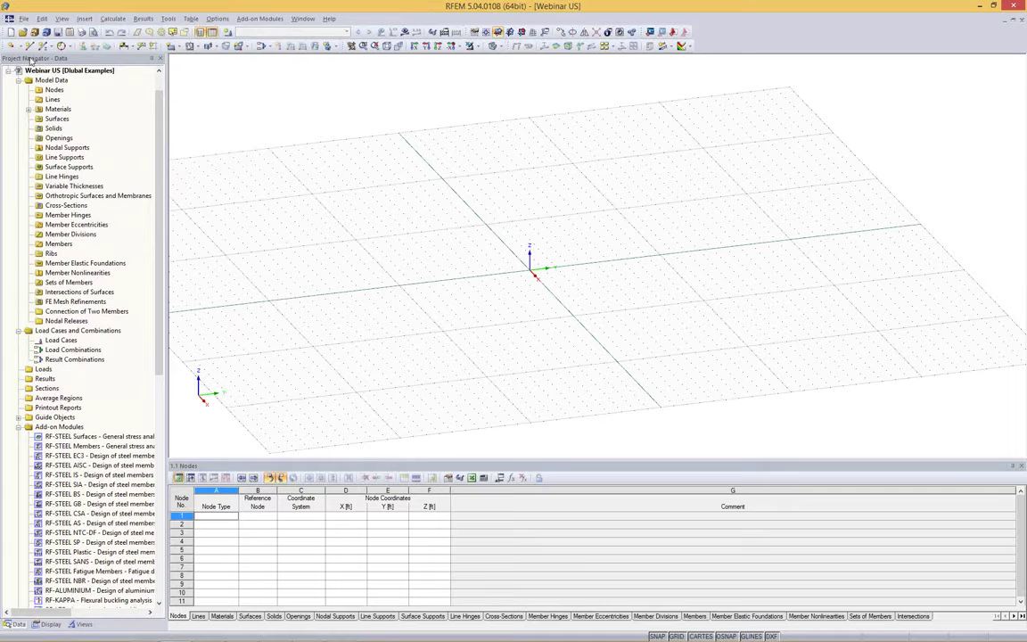
{"action": "scroll", "coordinate": [49, 105], "scroll_direction": "down", "scroll_amount": 1}
{"action": "scroll", "coordinate": [57, 120], "scroll_direction": "up", "scroll_amount": 2}
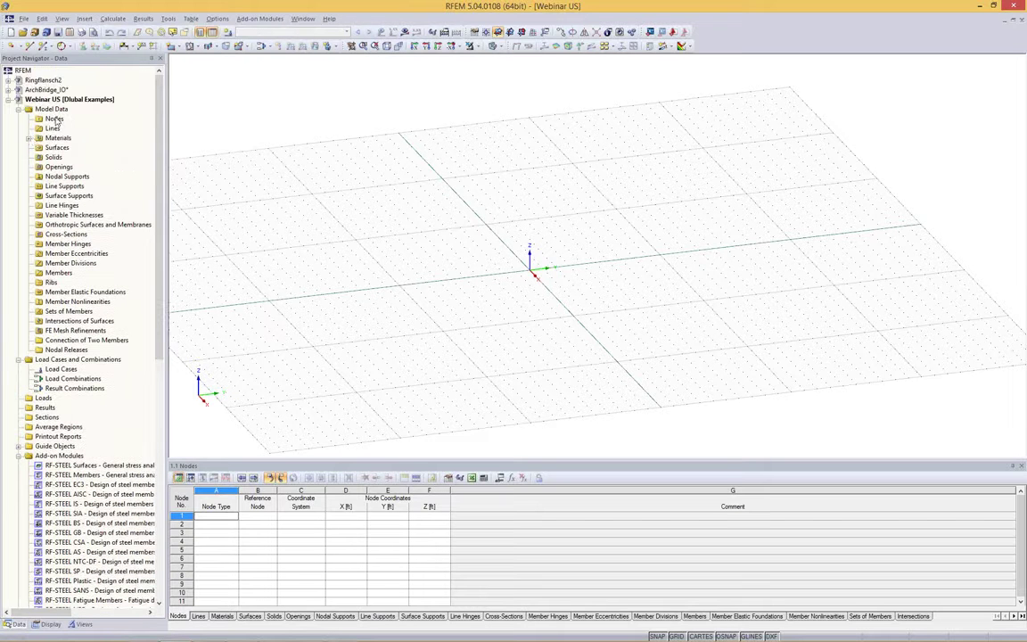
{"action": "scroll", "coordinate": [48, 134], "scroll_direction": "down", "scroll_amount": 1}
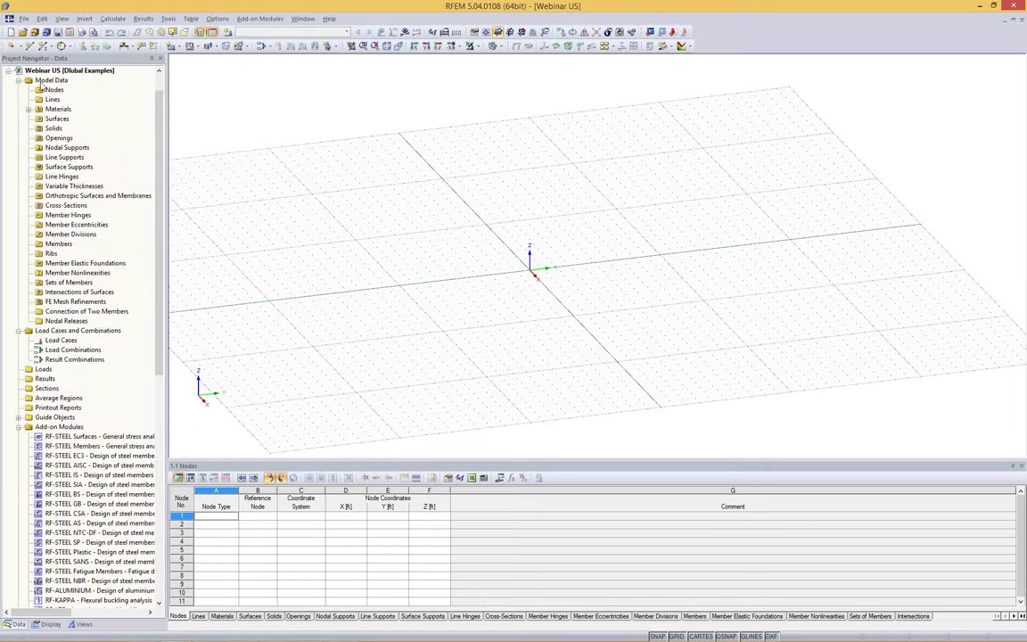
{"action": "scroll", "coordinate": [74, 92], "scroll_direction": "up", "scroll_amount": 1}
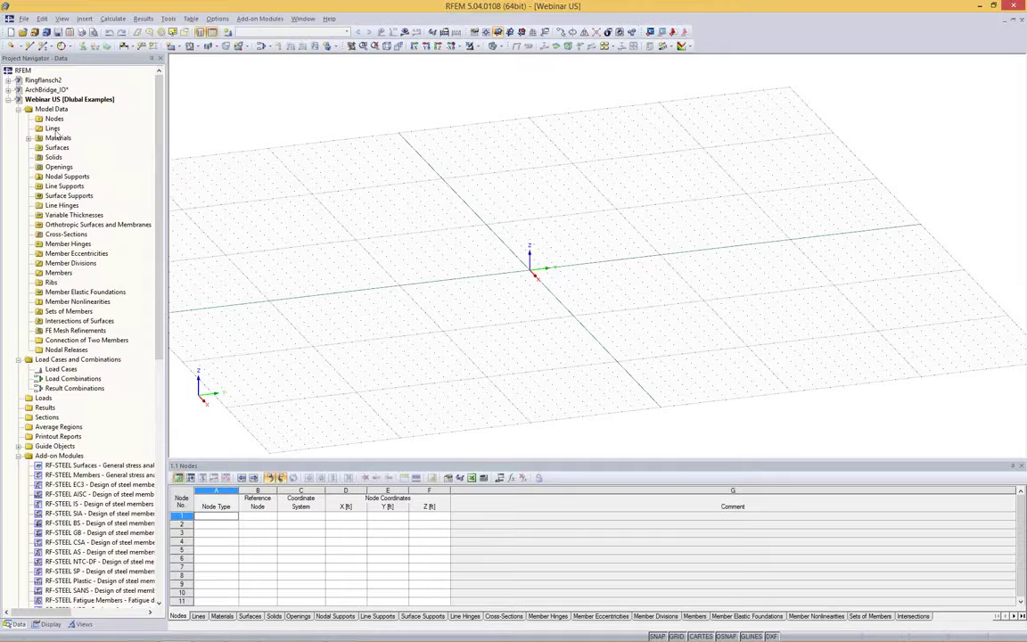
{"action": "scroll", "coordinate": [82, 192], "scroll_direction": "down", "scroll_amount": 9}
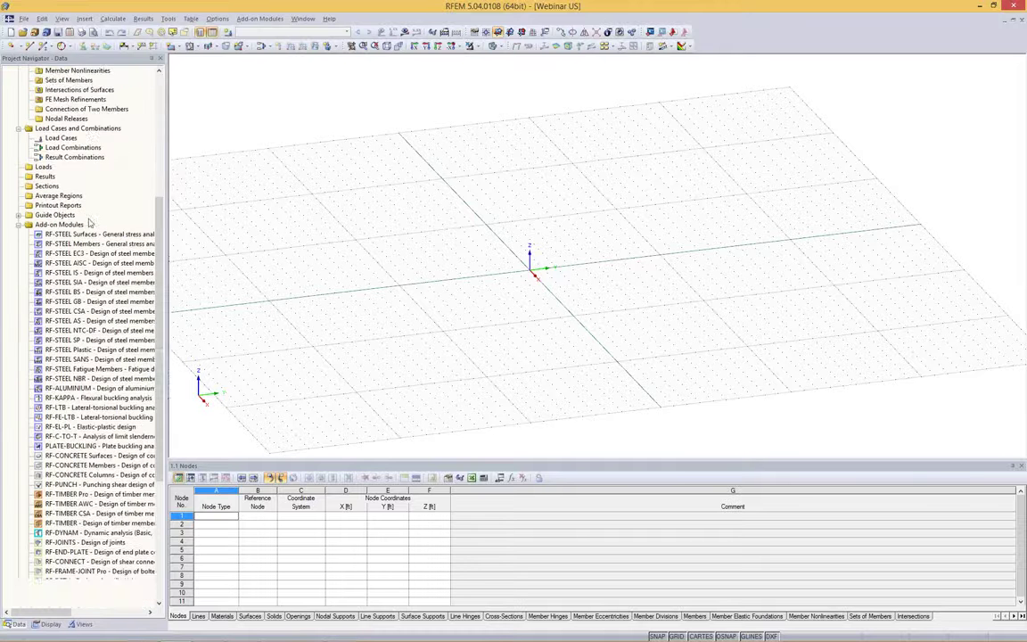
{"action": "scroll", "coordinate": [71, 310], "scroll_direction": "down", "scroll_amount": 3}
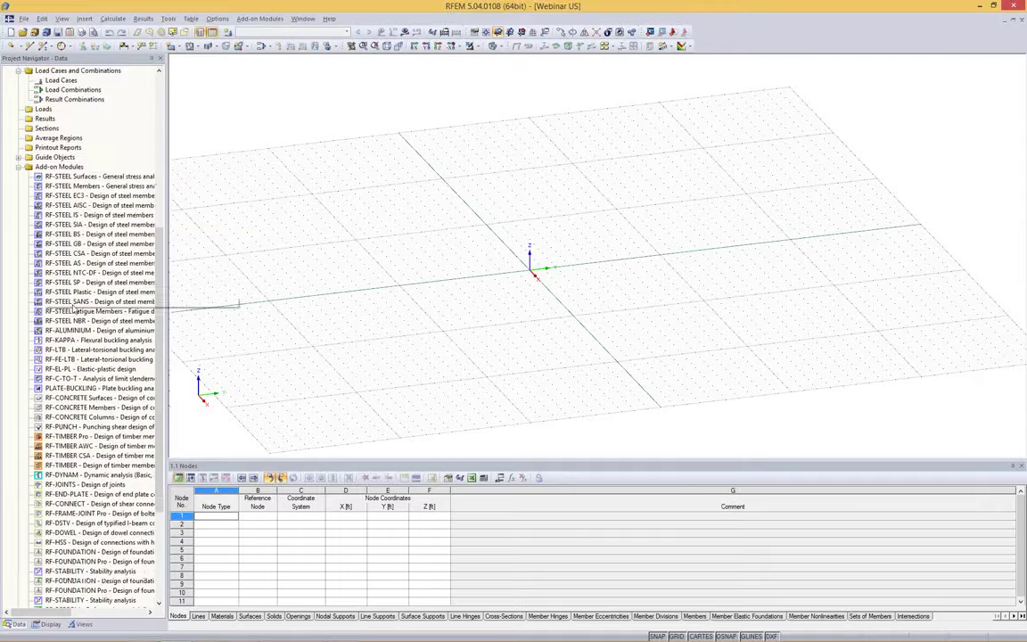
{"action": "scroll", "coordinate": [74, 310], "scroll_direction": "up", "scroll_amount": 7}
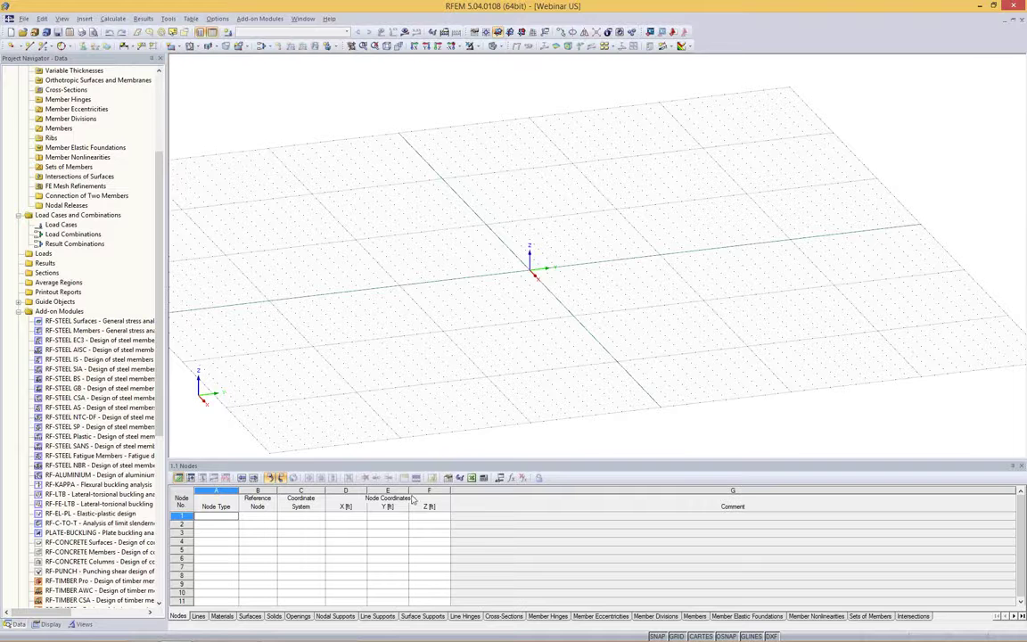
{"action": "left_click", "coordinate": [228, 524]}
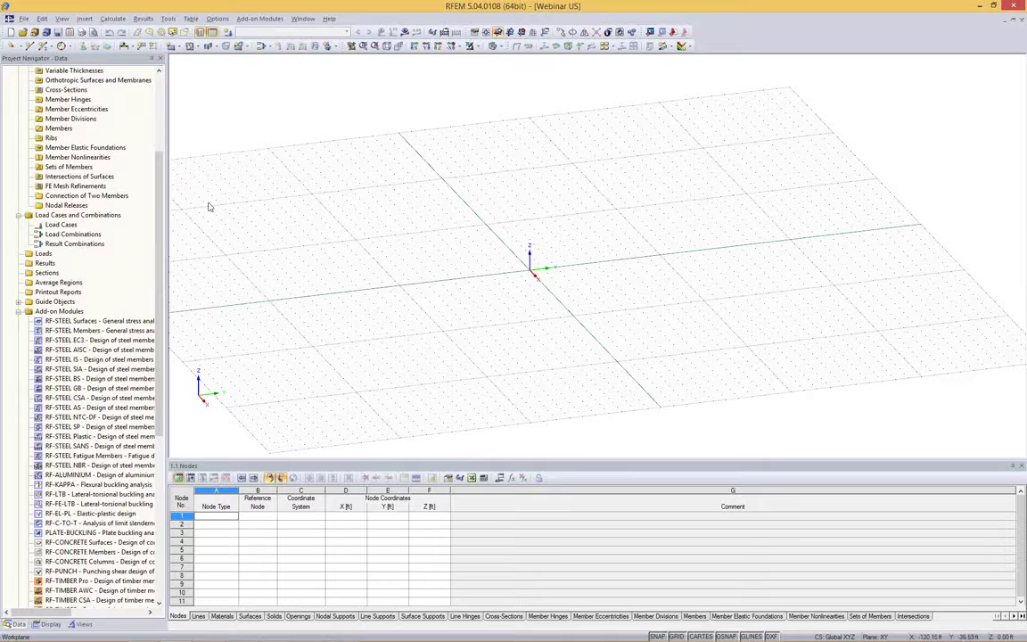
Set the work plane's grid point spacing to 5 ft in both directions, keeping the Cartesian grid type.
{"action": "middle_click_drag", "start_coordinate": [643, 183], "coordinate": [653, 229]}
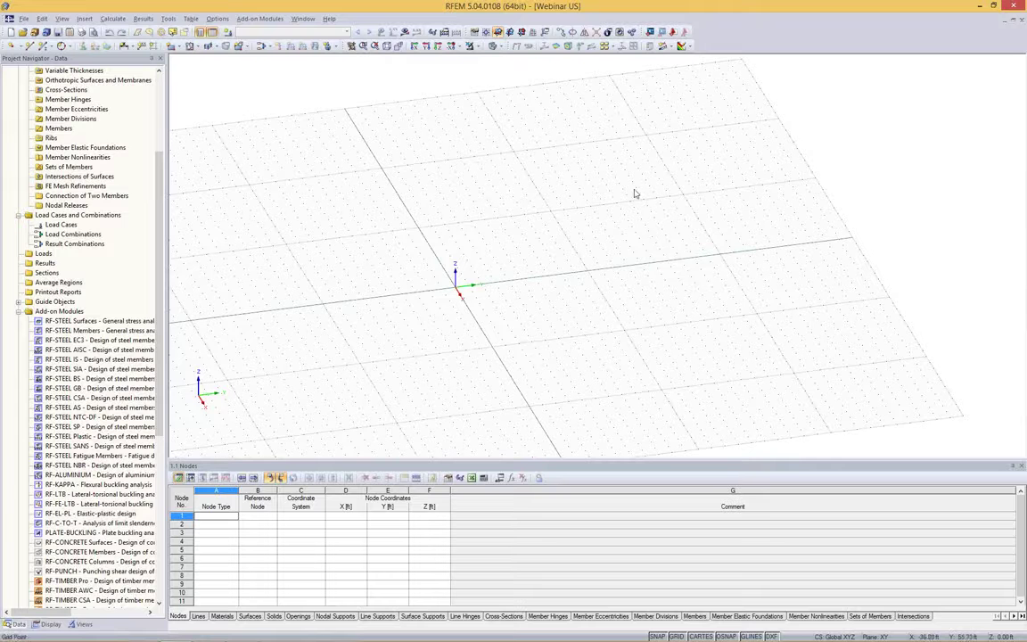
{"action": "left_click", "coordinate": [475, 32]}
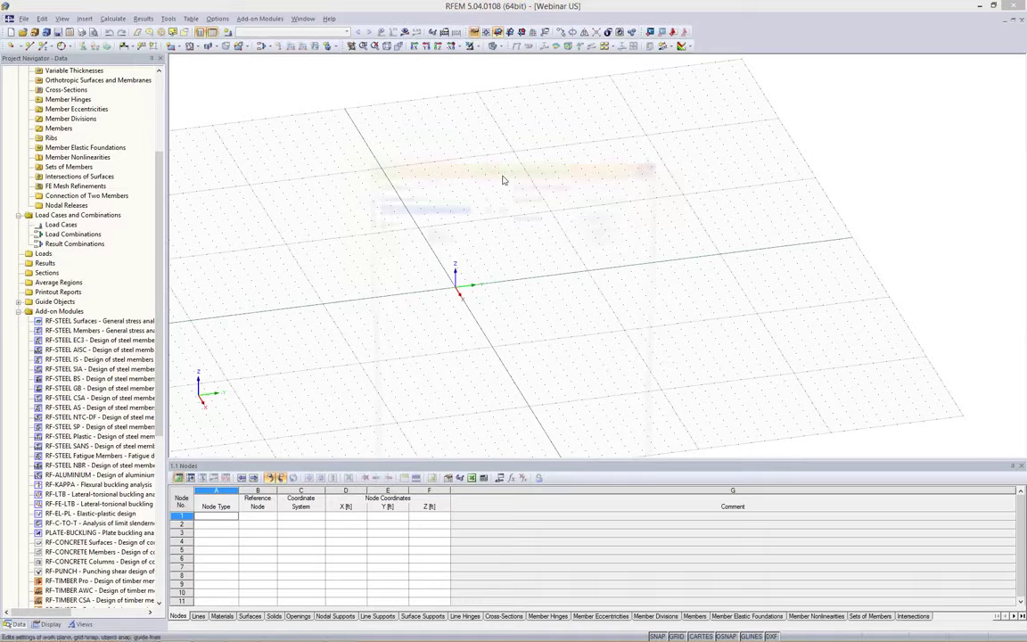
{"action": "double_click", "coordinate": [588, 364]}
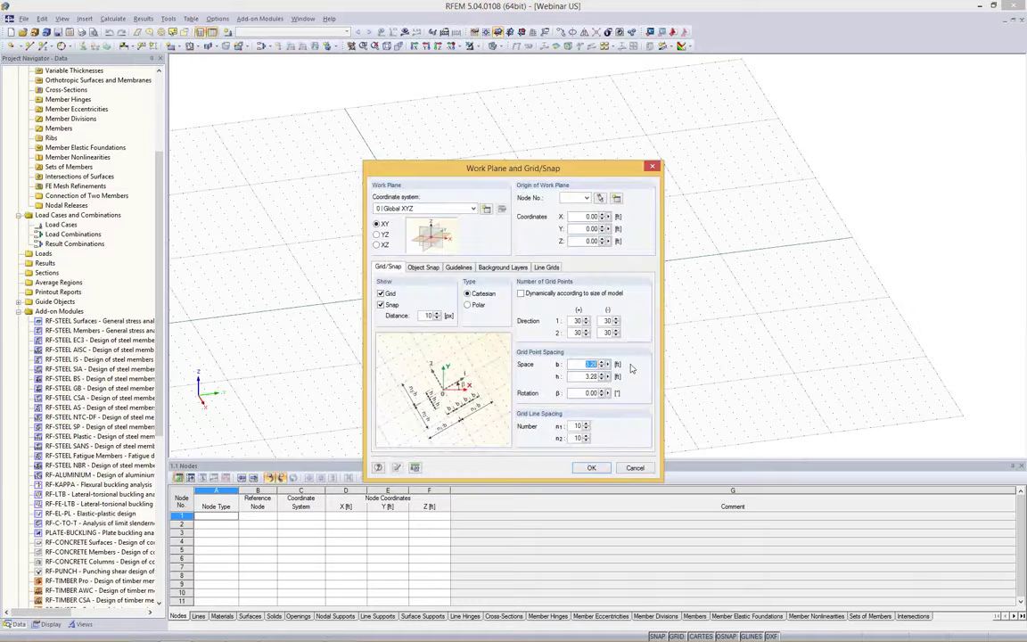
{"action": "type", "text": "5"}
{"action": "key", "text": "Tab"}
{"action": "type", "text": "5"}
{"action": "left_click", "coordinate": [587, 365]}
{"action": "left_click", "coordinate": [468, 305]}
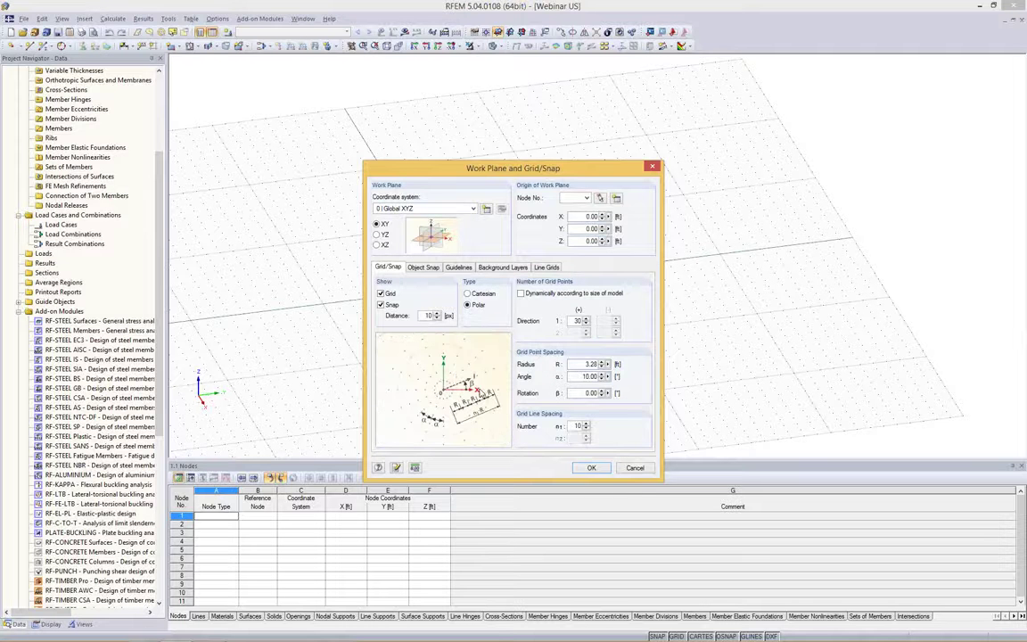
{"action": "left_click", "coordinate": [478, 294]}
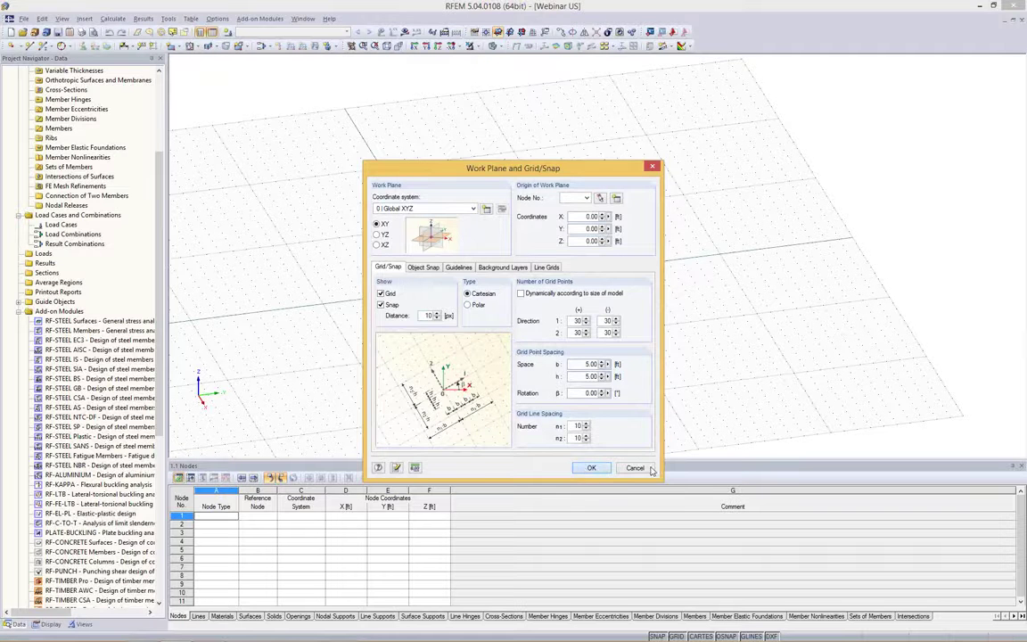
{"action": "left_click", "coordinate": [588, 470]}
Start a new rectangular surface with a constant thickness of 14 in.
{"action": "middle_click_drag", "start_coordinate": [713, 323], "coordinate": [715, 298], "text": "ctrl"}
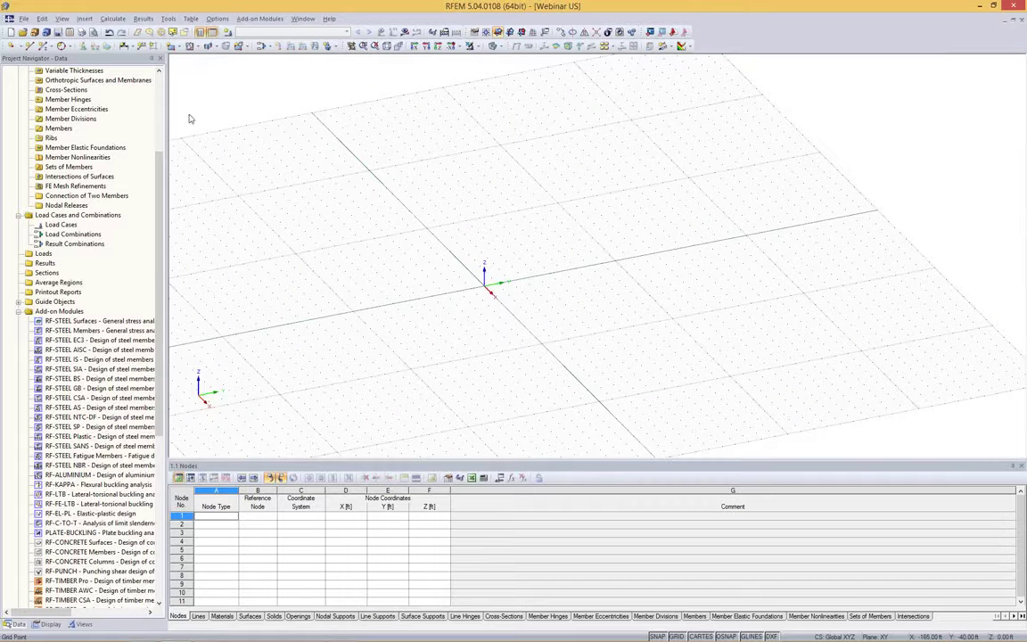
{"action": "left_click", "coordinate": [178, 47]}
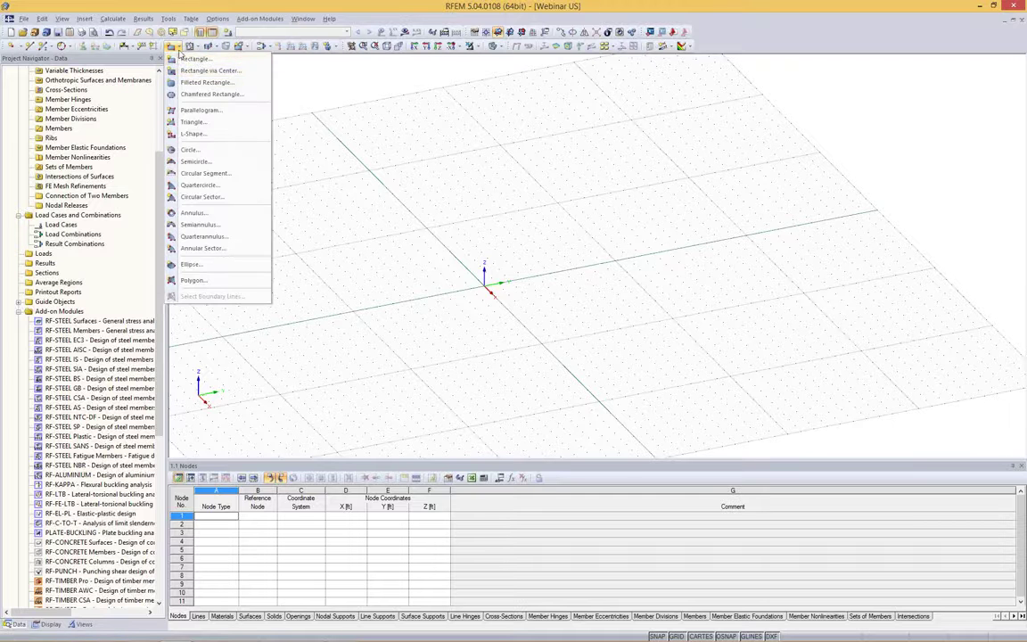
{"action": "left_click", "coordinate": [211, 48]}
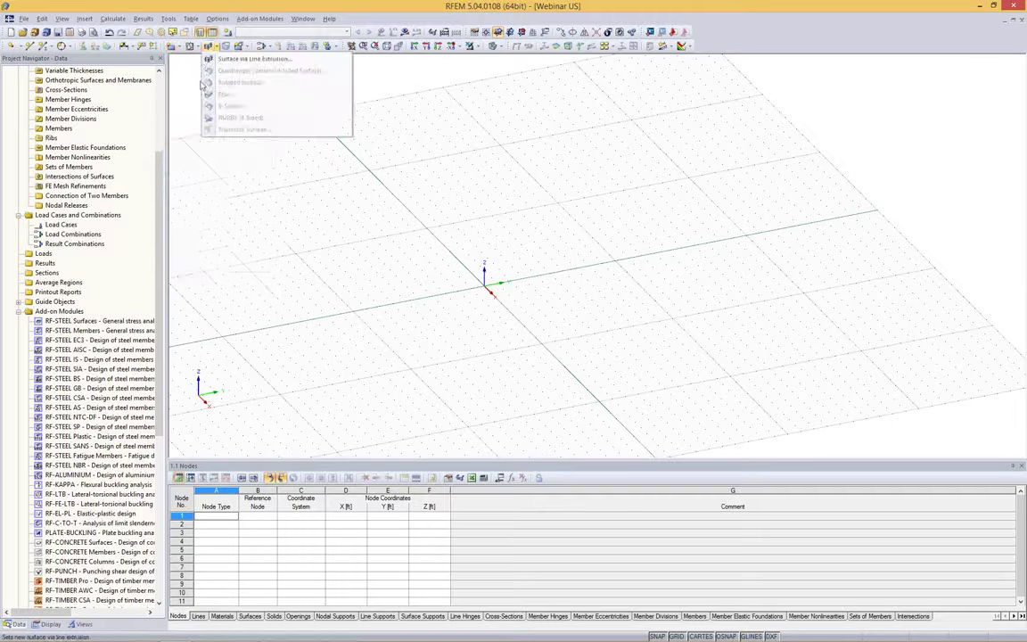
{"action": "left_click", "coordinate": [178, 47]}
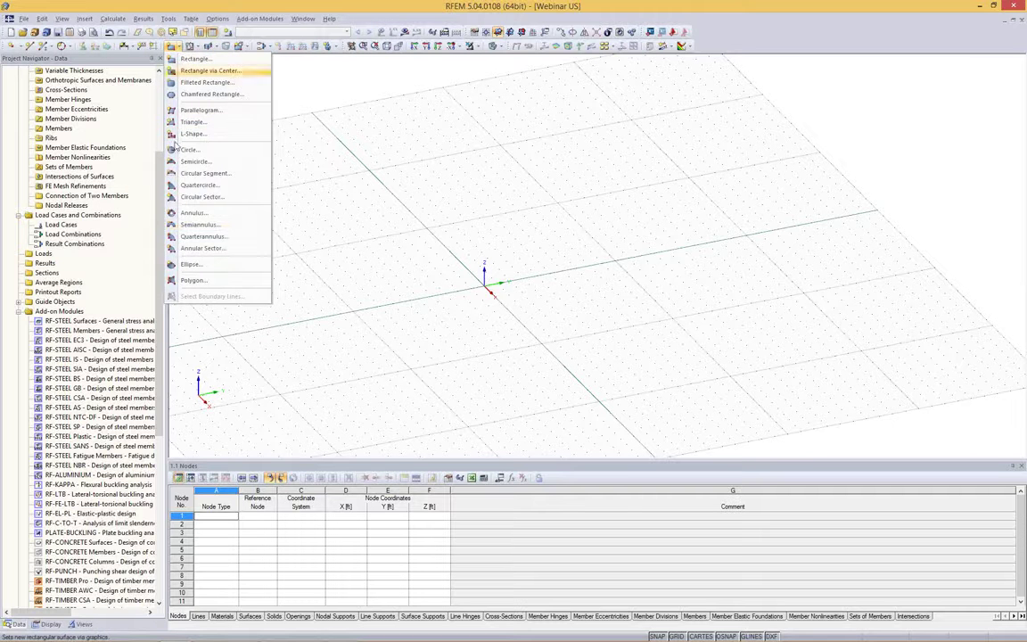
{"action": "left_click", "coordinate": [192, 59]}
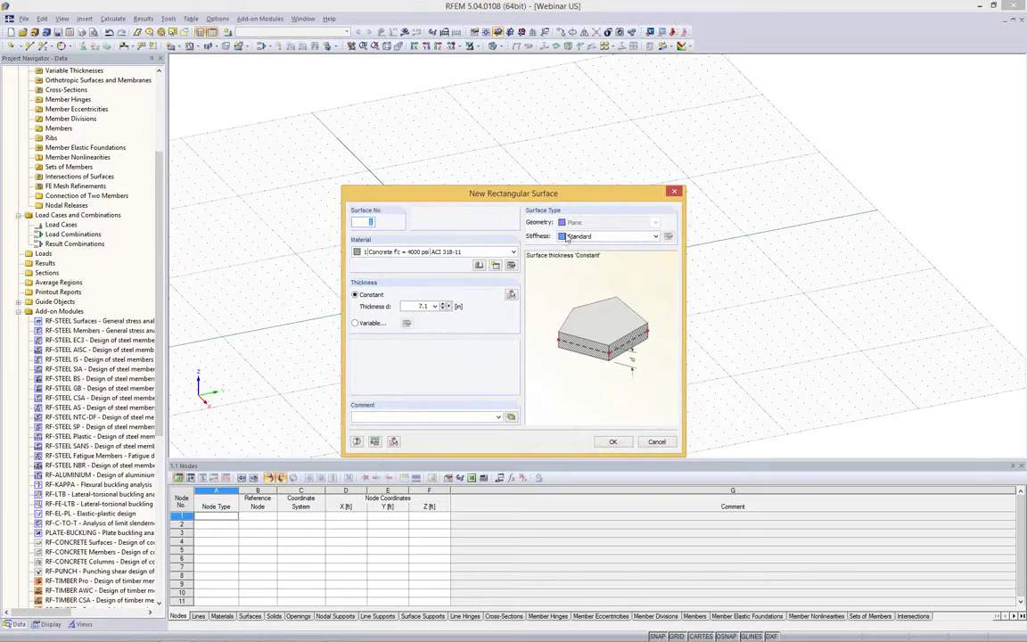
{"action": "left_click_drag", "start_coordinate": [410, 306], "coordinate": [481, 306]}
{"action": "type", "text": "14"}
Assign Concrete f'c = 4000 psi, standard ACI 318-11, from the material library to the rectangular surface after reviewing the library's filters.
{"action": "left_click", "coordinate": [478, 266]}
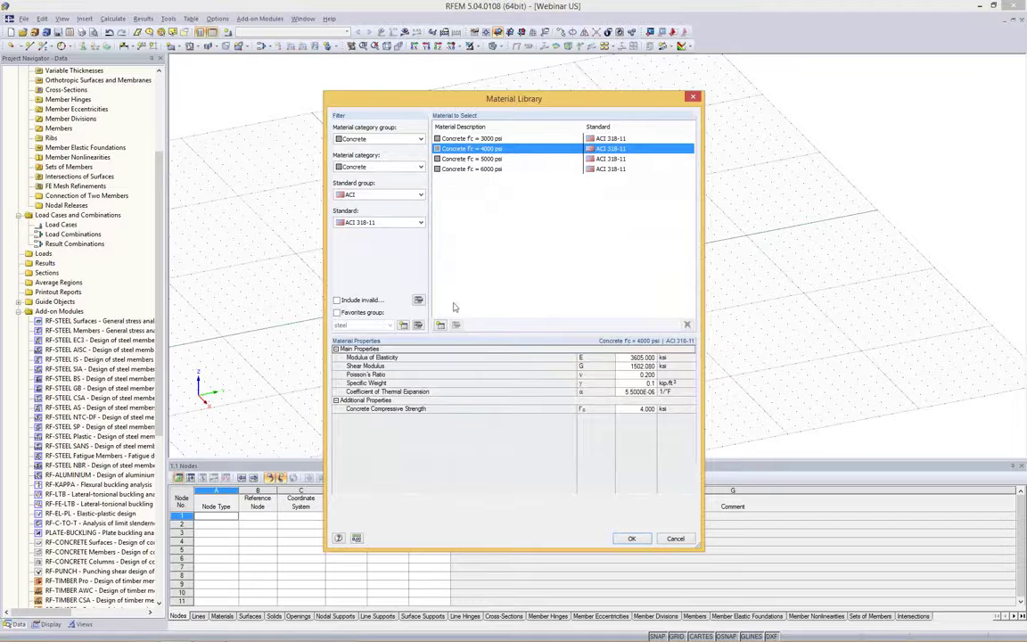
{"action": "left_click", "coordinate": [440, 327]}
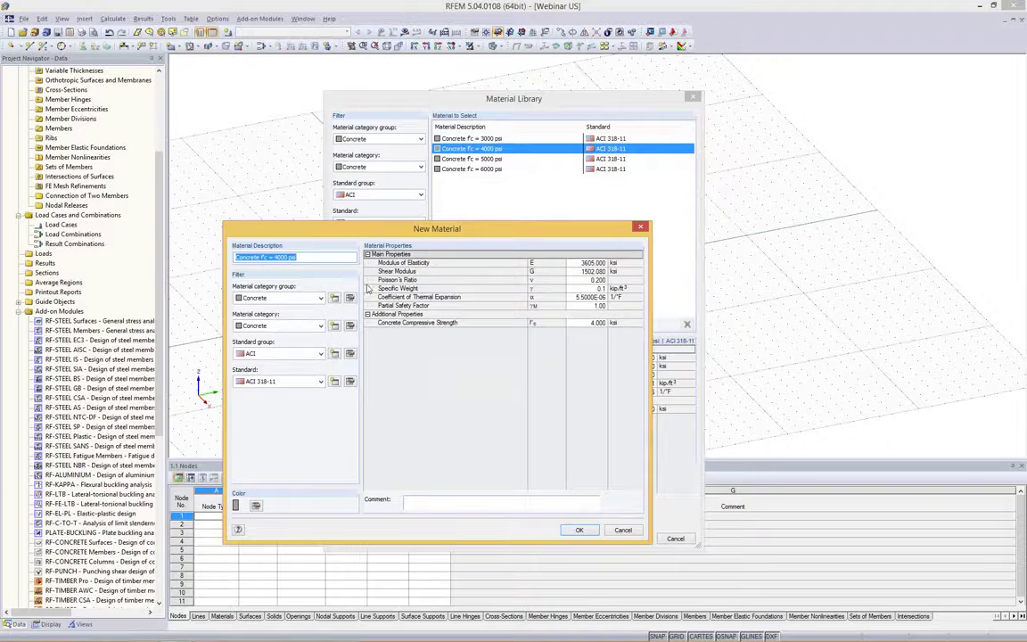
{"action": "left_click", "coordinate": [640, 228]}
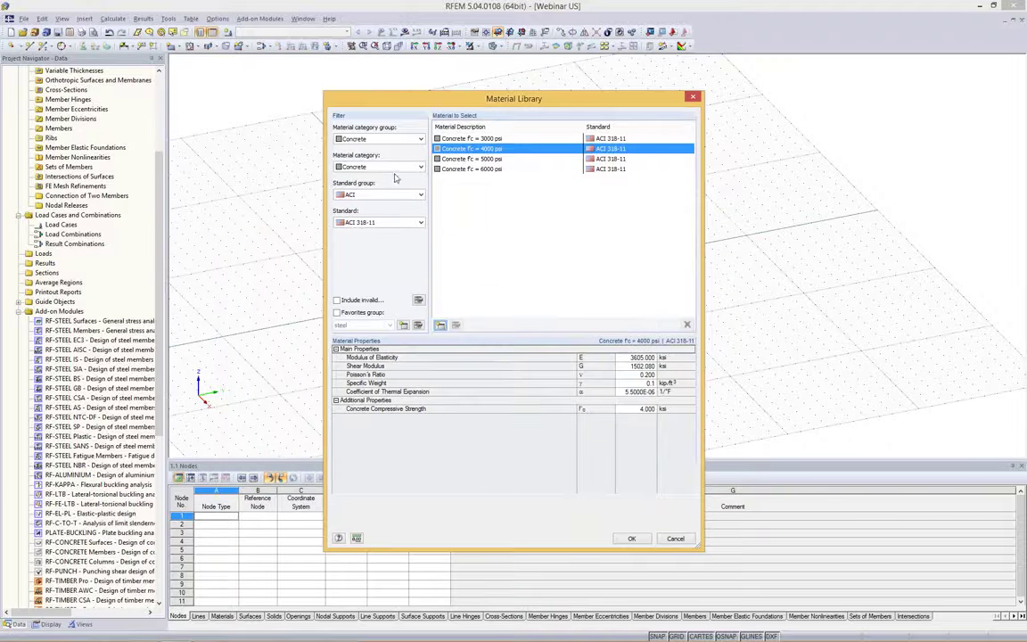
{"action": "left_click", "coordinate": [415, 139]}
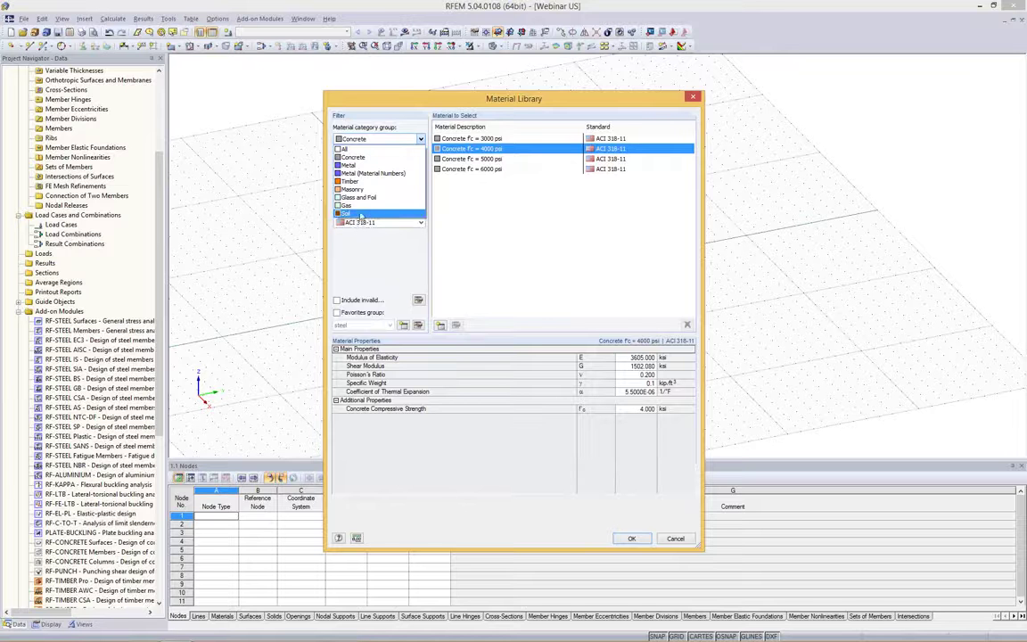
{"action": "left_click", "coordinate": [515, 214]}
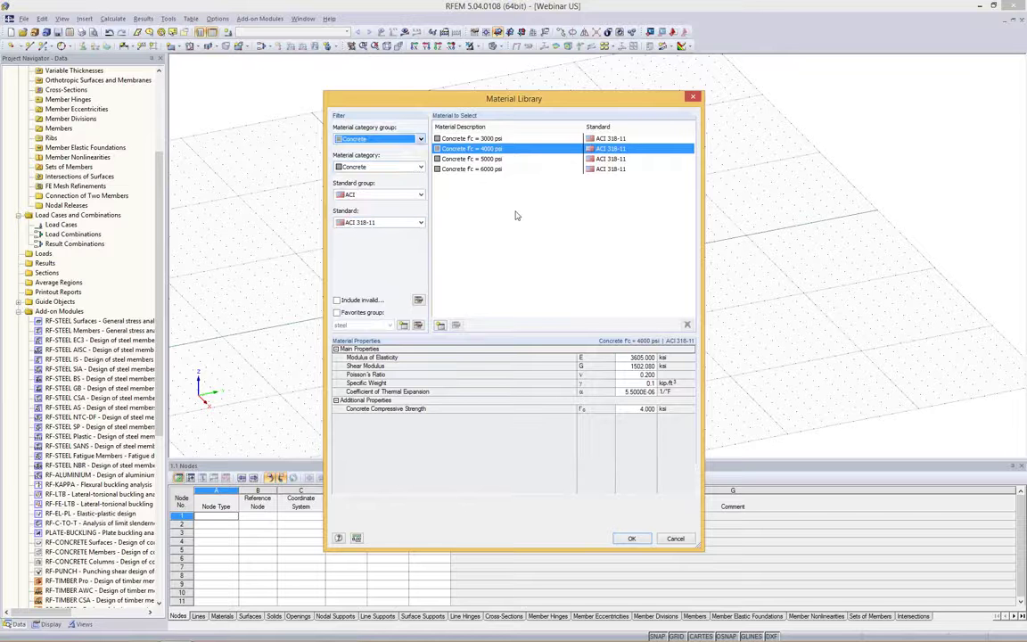
{"action": "left_click", "coordinate": [420, 195]}
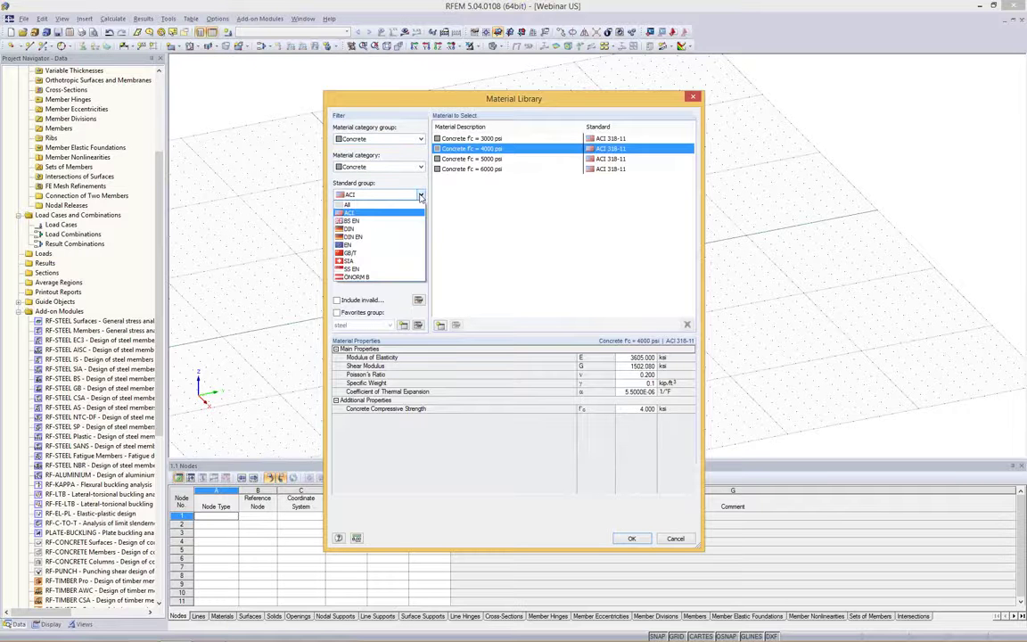
{"action": "left_click", "coordinate": [420, 196]}
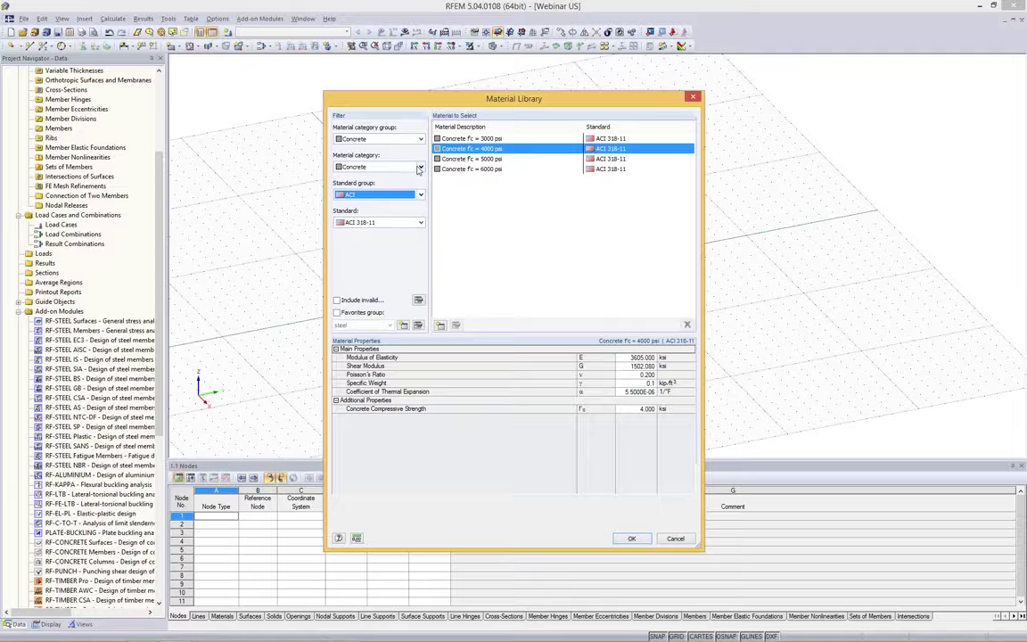
{"action": "left_click", "coordinate": [420, 223]}
{"action": "left_click", "coordinate": [421, 222]}
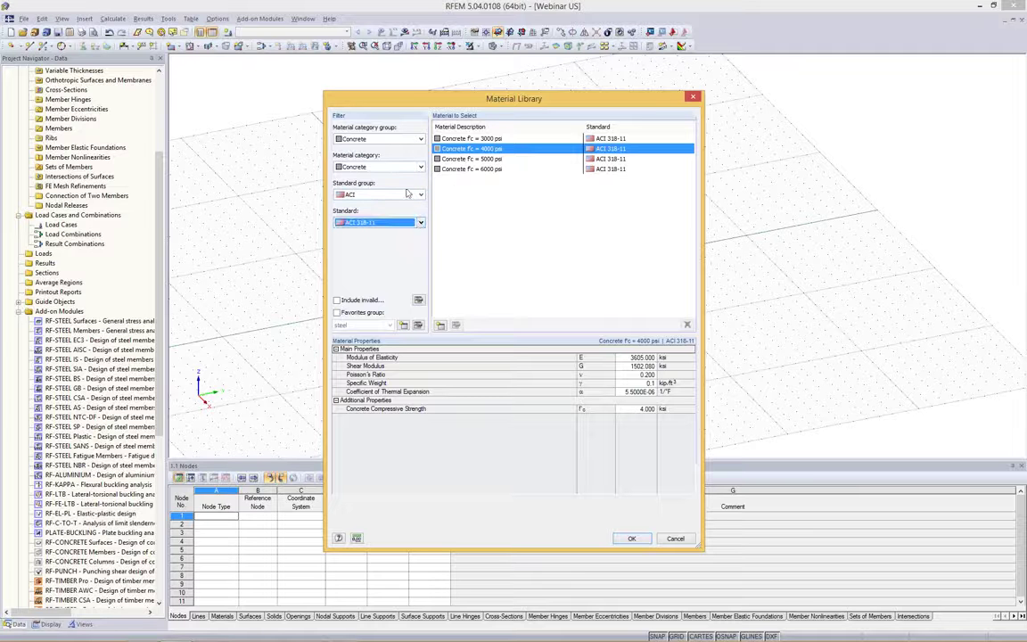
{"action": "left_click", "coordinate": [419, 194]}
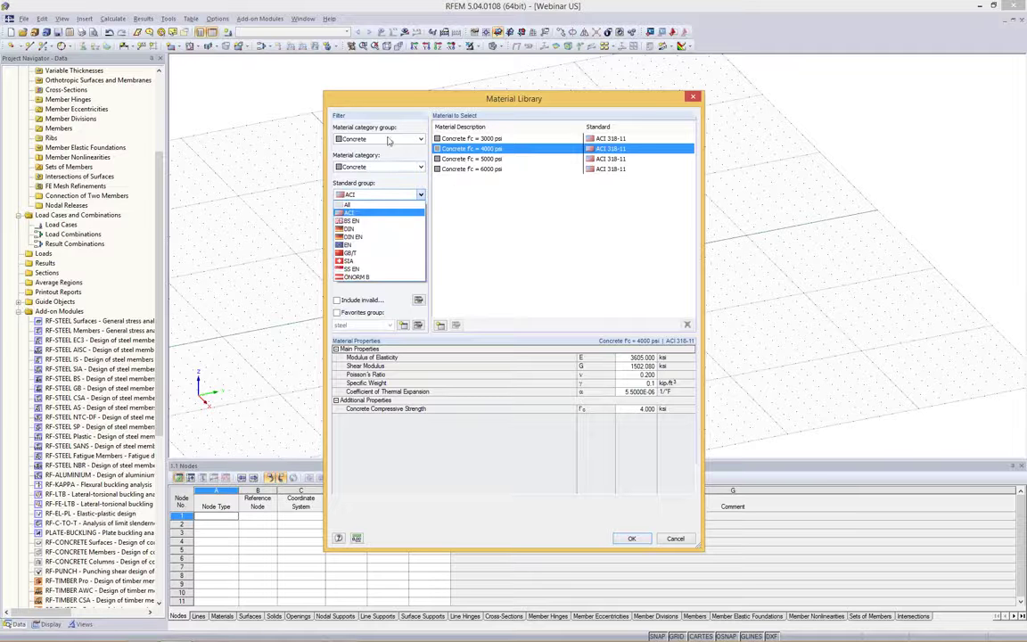
{"action": "left_click", "coordinate": [552, 269]}
{"action": "left_click", "coordinate": [630, 539]}
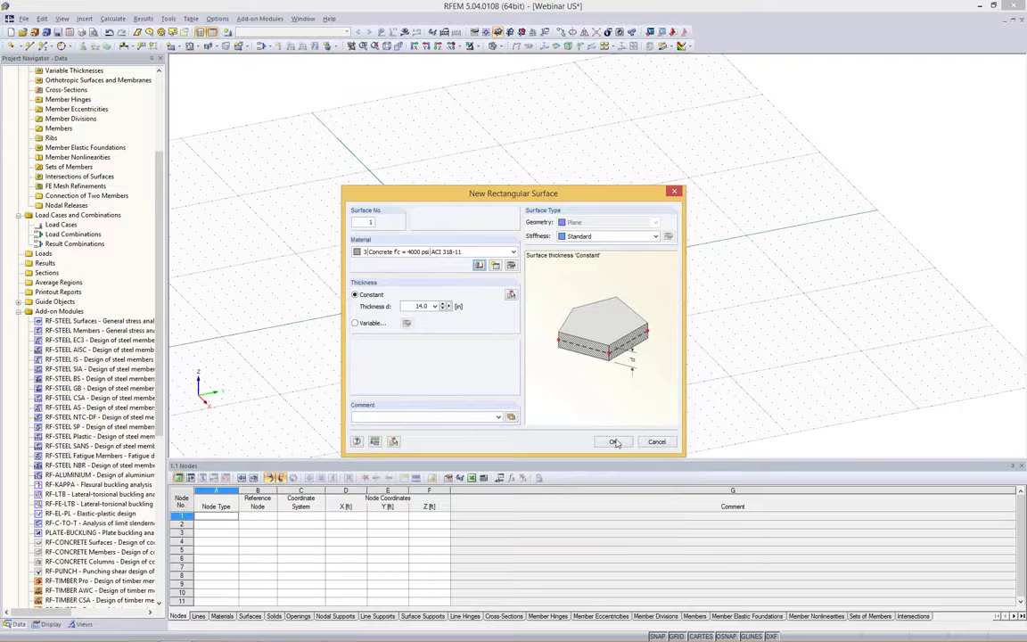
Confirm the surface settings and draw a 20 ft by 20 ft slab in the XY plane, starting at the origin.
{"action": "left_click", "coordinate": [615, 442]}
{"action": "scroll", "coordinate": [582, 333], "scroll_direction": "up", "scroll_amount": 5}
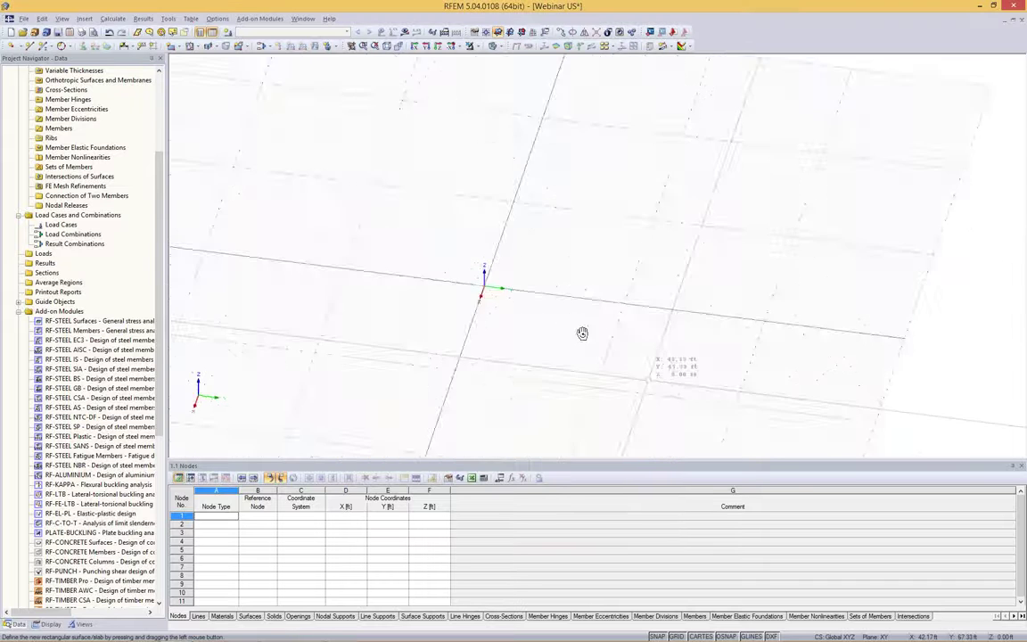
{"action": "middle_click_drag", "start_coordinate": [582, 333], "coordinate": [575, 312], "text": "ctrl"}
{"action": "left_click", "coordinate": [484, 286]}
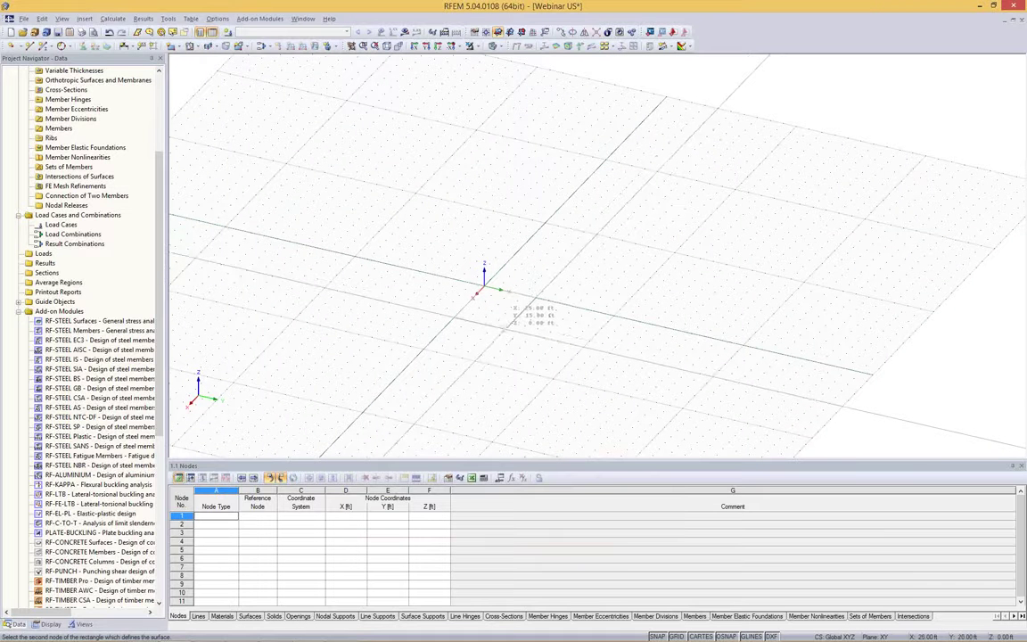
{"action": "left_click", "coordinate": [511, 322]}
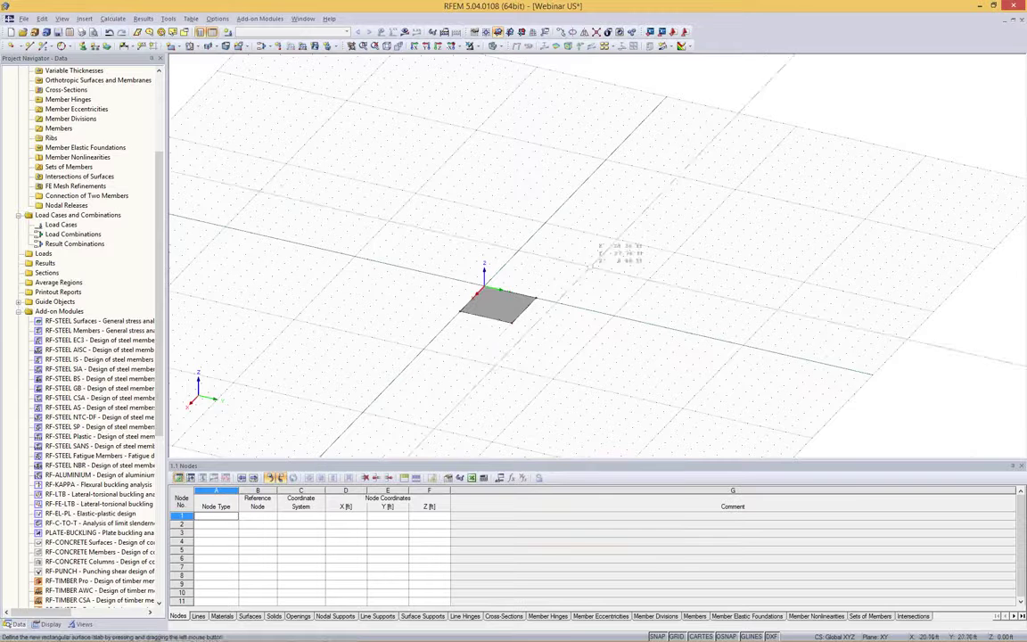
Copy the square slab twice at 20 ft spacing along X and twice at 20 ft spacing along Y to form an L-shape.
{"action": "scroll", "coordinate": [526, 306], "scroll_direction": "up", "scroll_amount": 3}
{"action": "scroll", "coordinate": [526, 306], "scroll_direction": "down", "scroll_amount": 2}
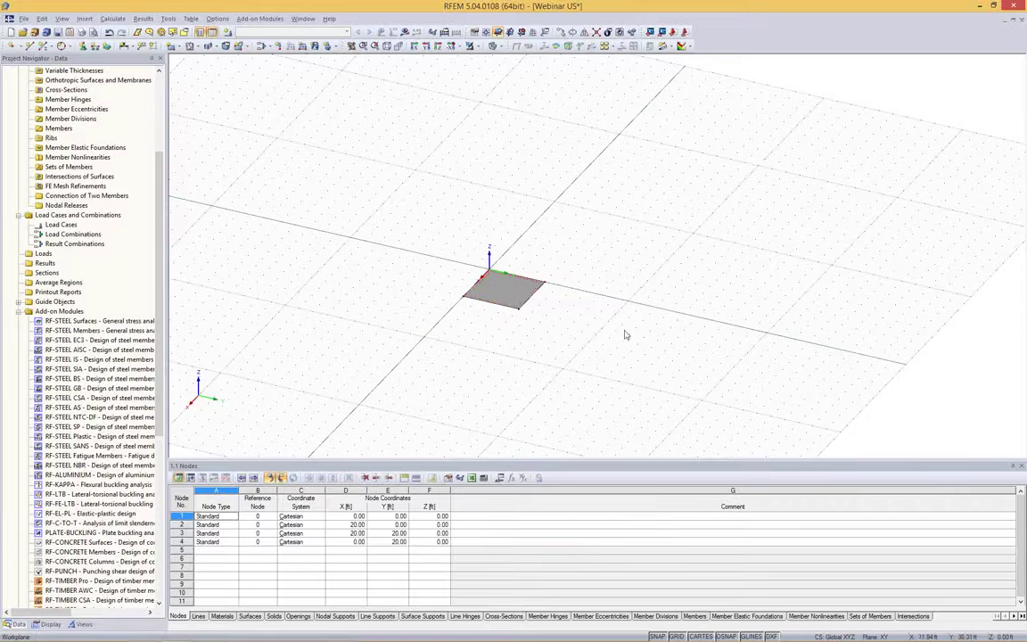
{"action": "left_click", "coordinate": [495, 285]}
{"action": "left_click", "coordinate": [565, 33]}
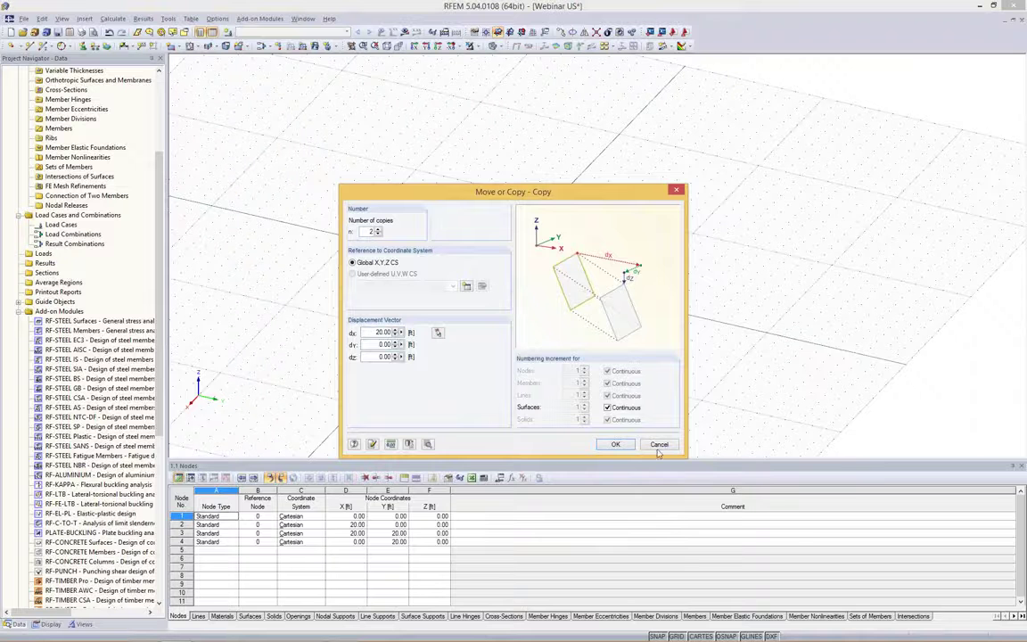
{"action": "key", "text": "Return"}
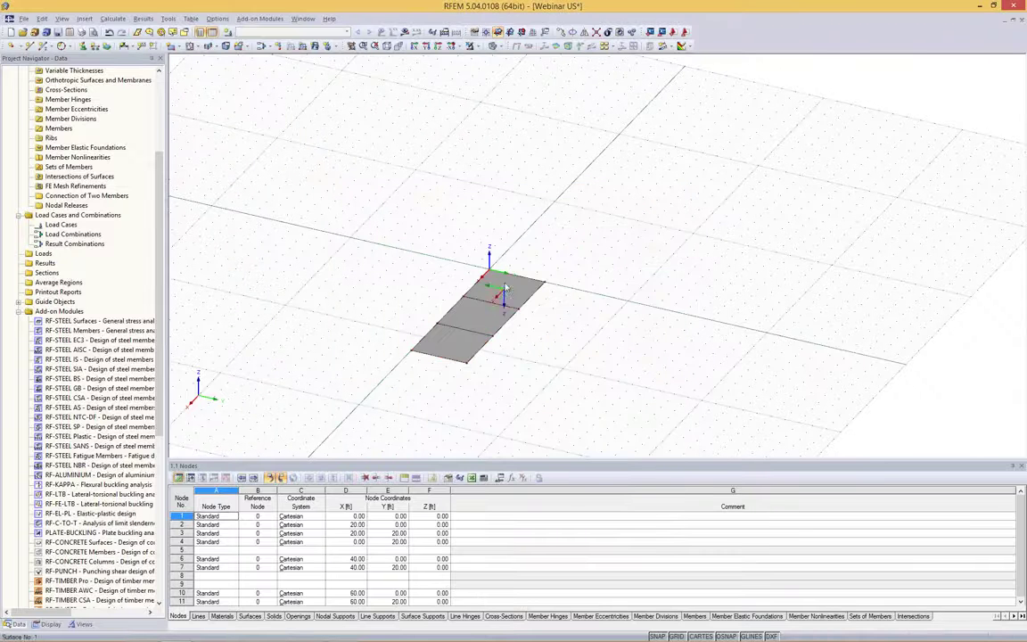
{"action": "left_click", "coordinate": [561, 32]}
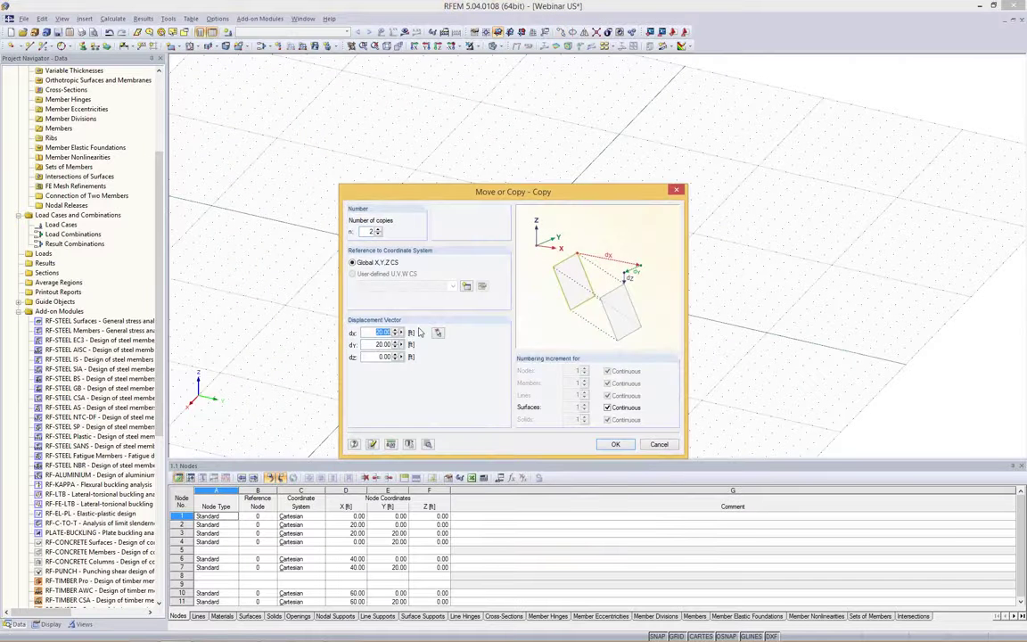
{"action": "key", "text": "Return"}
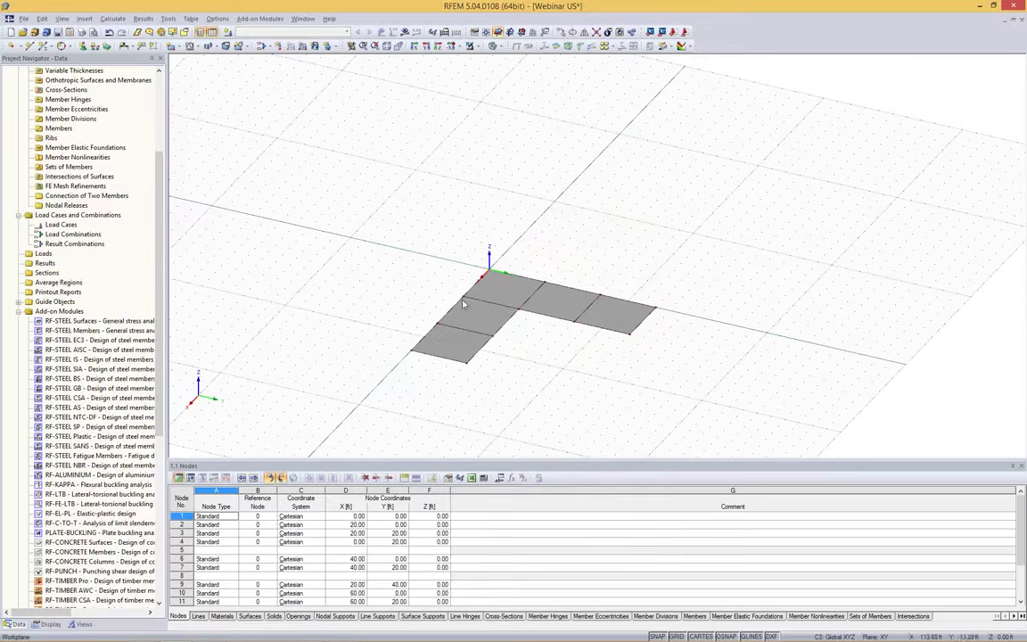
Round the inner corner of the L-shaped slab with a 20 ft radius, cutting the lines and deleting the corner.
{"action": "scroll", "coordinate": [481, 302], "scroll_direction": "up", "scroll_amount": 2}
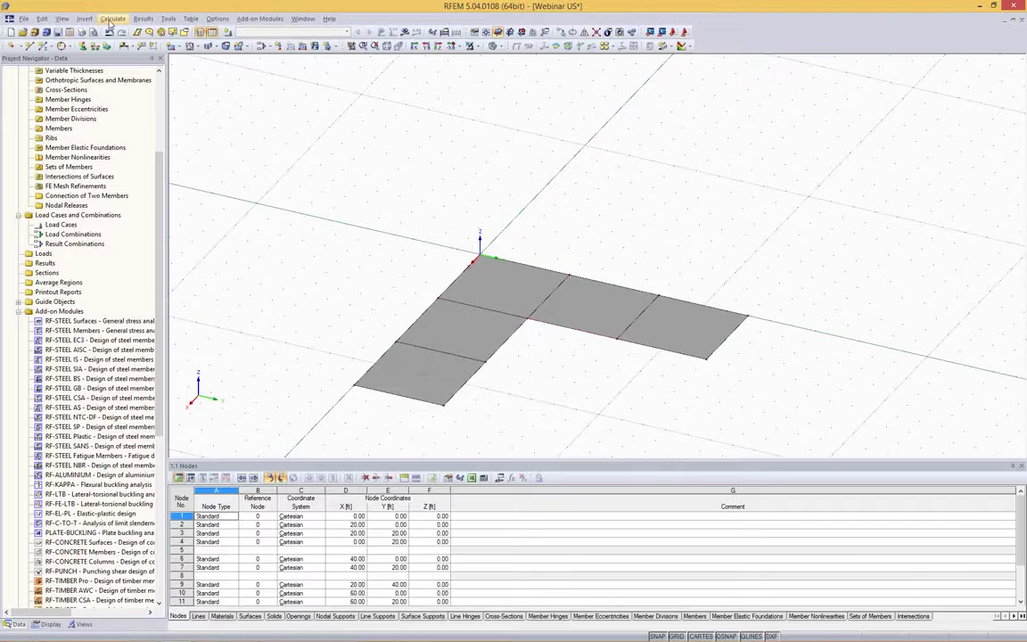
{"action": "left_click", "coordinate": [168, 19]}
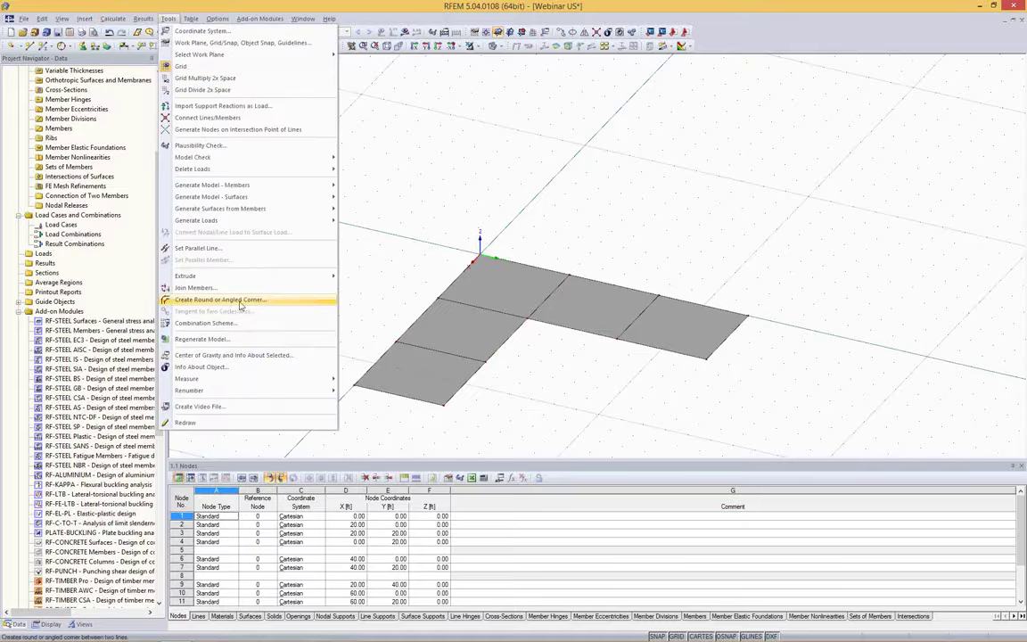
{"action": "left_click", "coordinate": [227, 299]}
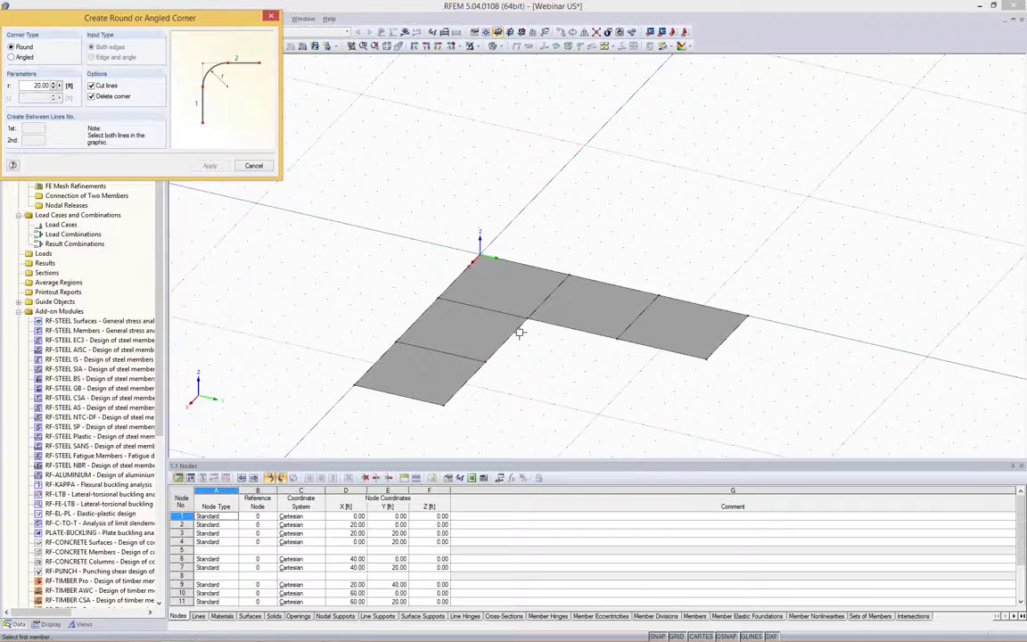
{"action": "left_click", "coordinate": [543, 325]}
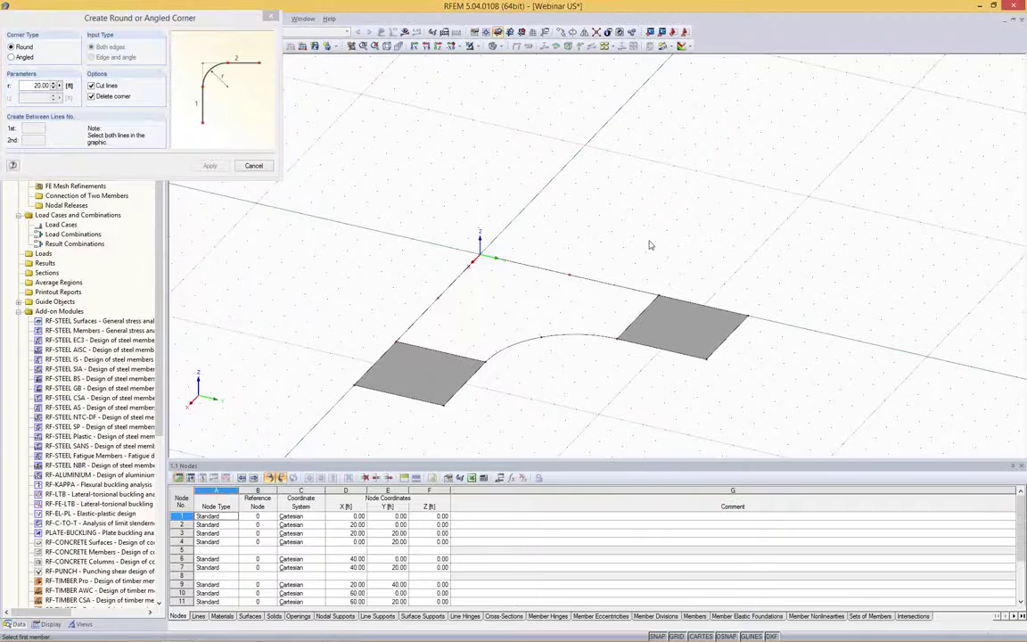
{"action": "key", "text": "Escape"}
Create a 14 in thick Concrete f'c = 4000 psi surface from the boundary lines enclosing the open area between the two end slabs.
{"action": "left_click", "coordinate": [177, 47]}
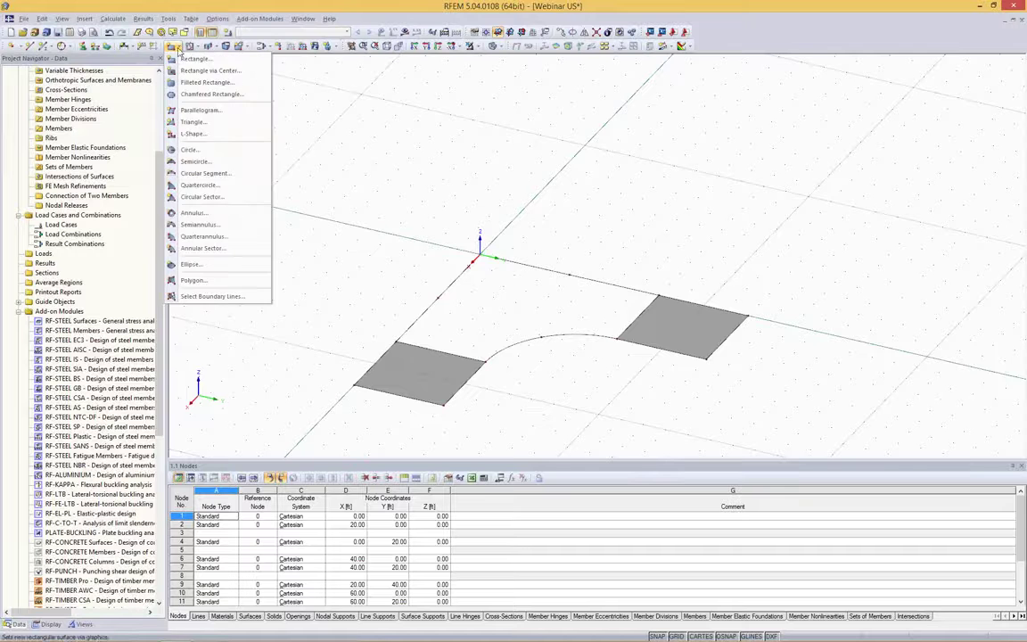
{"action": "left_click", "coordinate": [220, 296]}
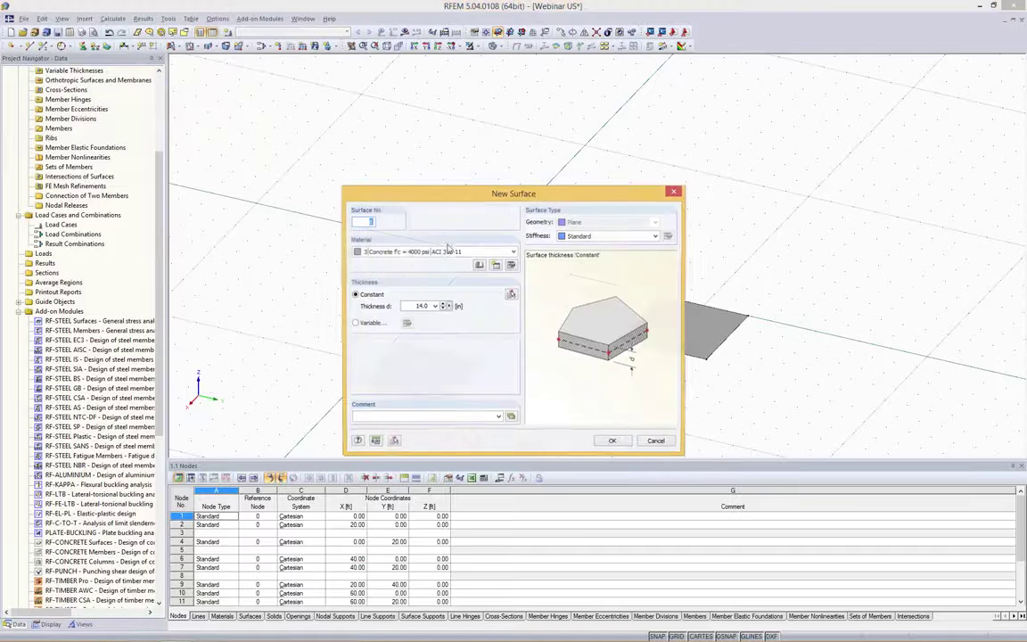
{"action": "left_click_drag", "start_coordinate": [484, 200], "coordinate": [183, 199]}
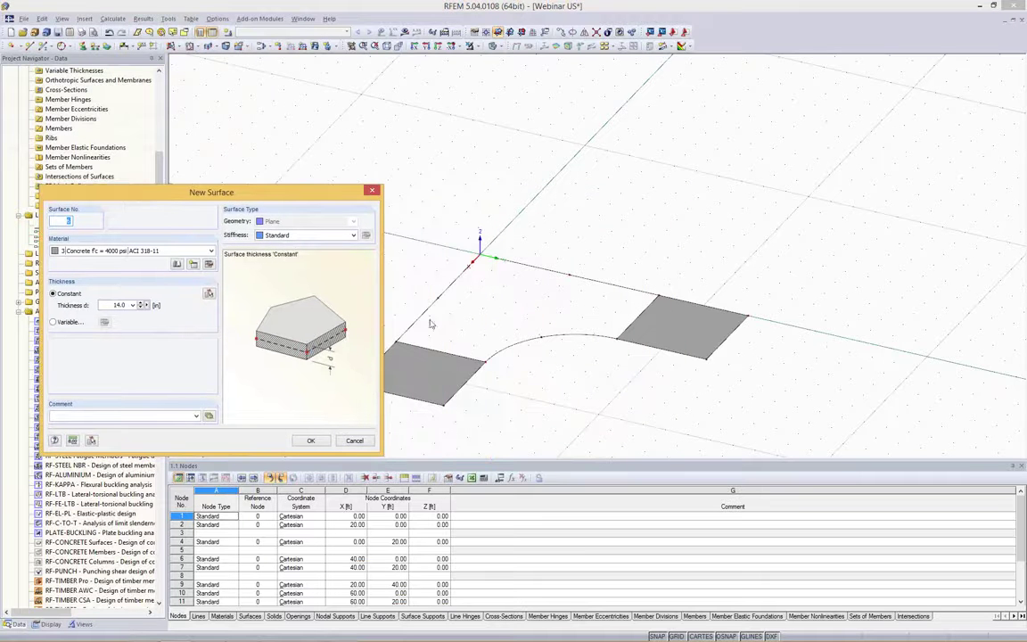
{"action": "left_click", "coordinate": [308, 440]}
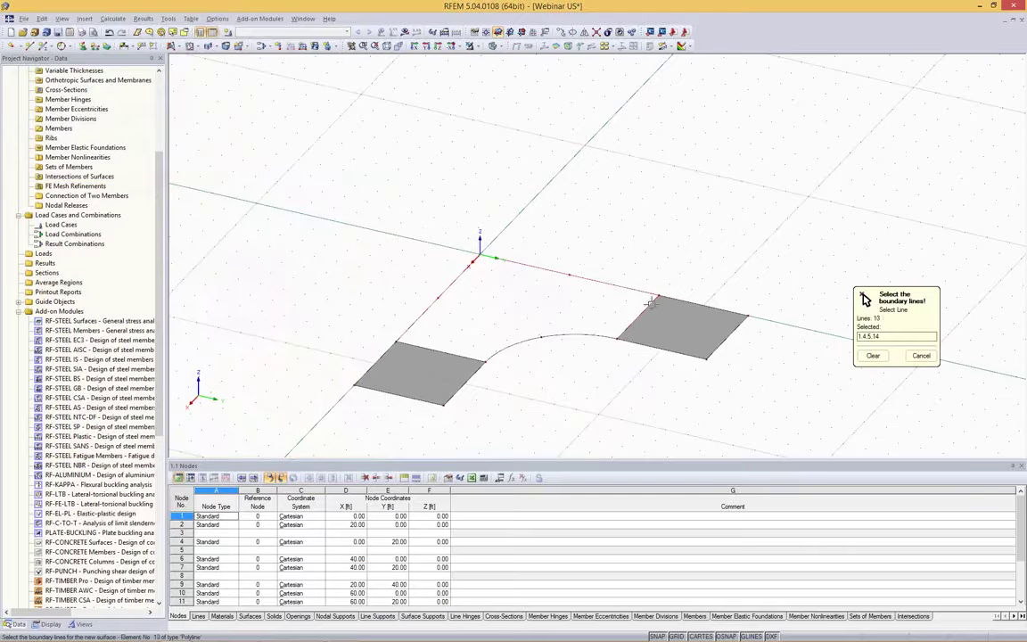
{"action": "left_click", "coordinate": [612, 329]}
{"action": "left_click", "coordinate": [599, 333]}
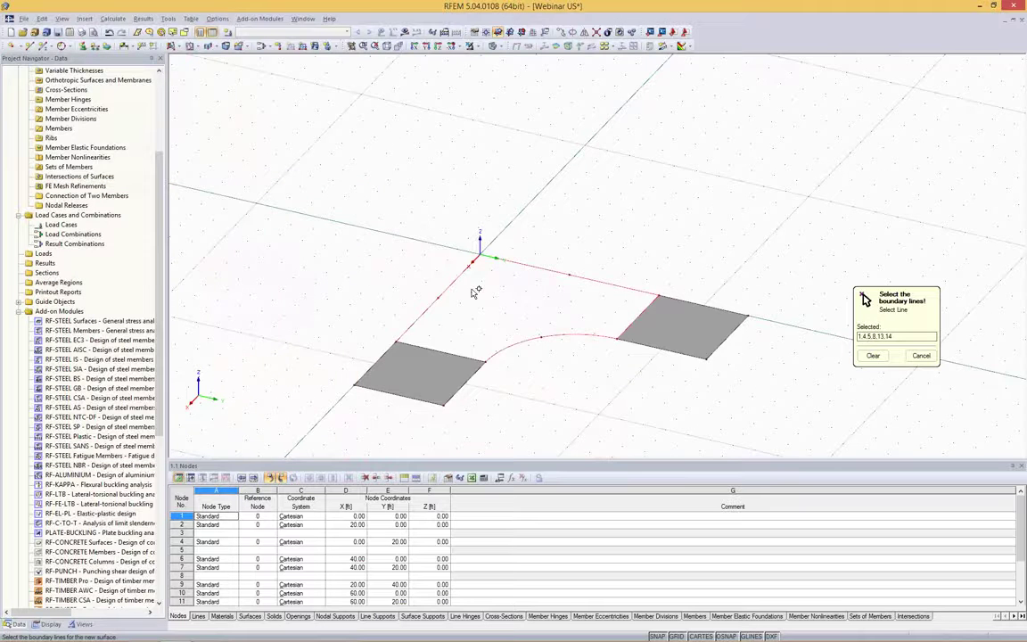
{"action": "scroll", "coordinate": [426, 266], "scroll_direction": "up", "scroll_amount": 3}
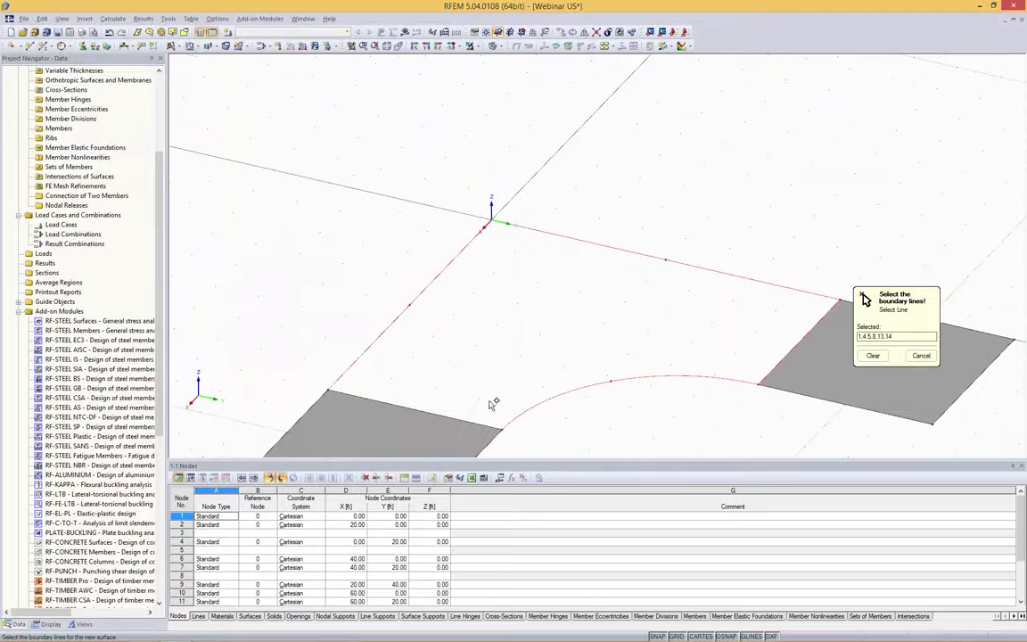
{"action": "left_click", "coordinate": [489, 419]}
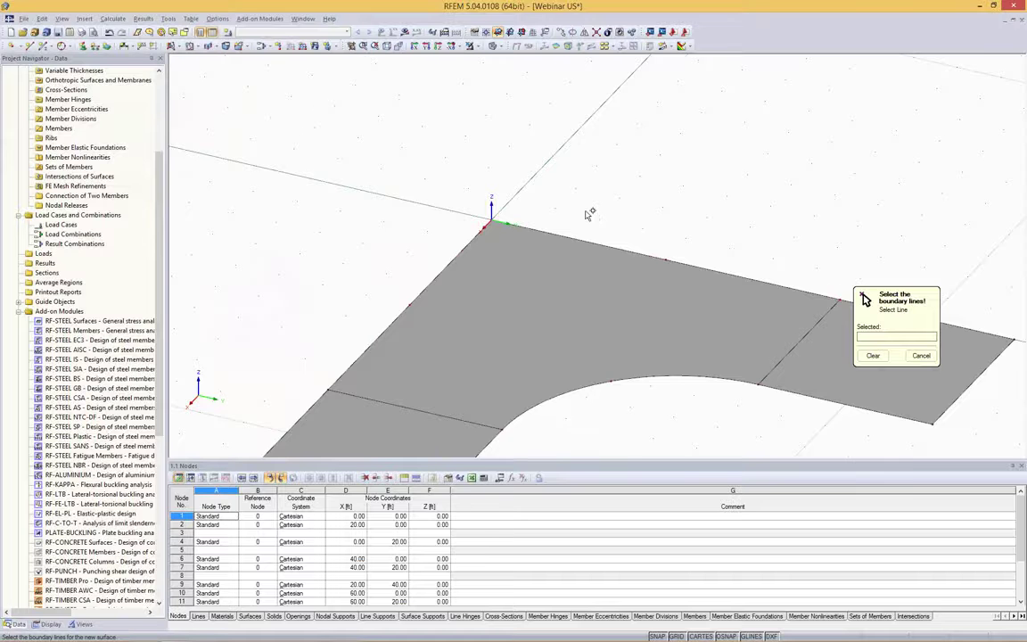
{"action": "scroll", "coordinate": [588, 214], "scroll_direction": "down", "scroll_amount": 3}
{"action": "scroll", "coordinate": [672, 157], "scroll_direction": "down", "scroll_amount": 1}
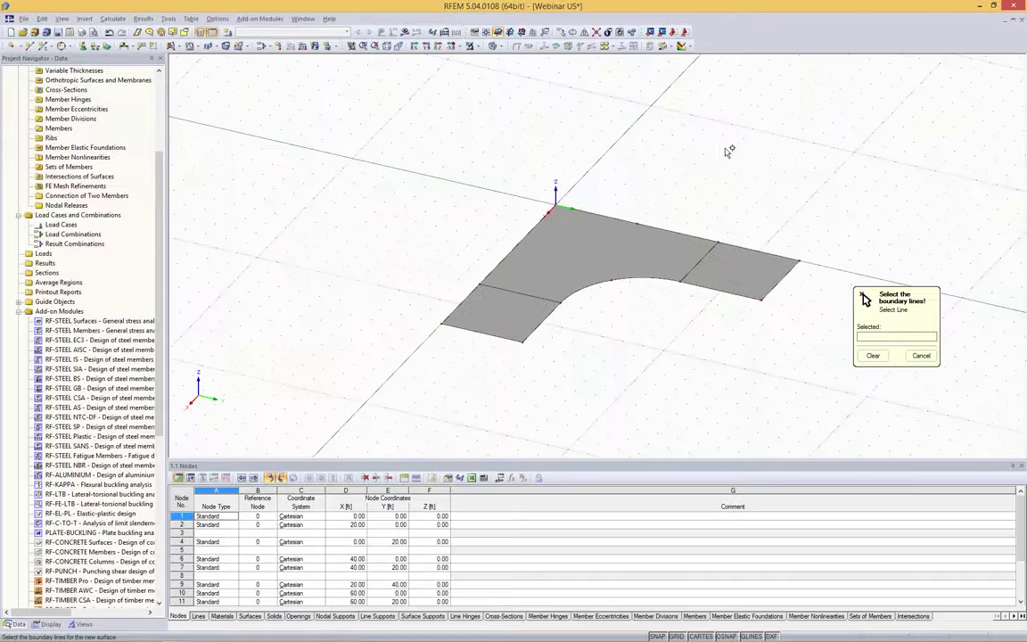
{"action": "key", "text": "Escape"}
Set the YZ plane as the current work plane.
{"action": "middle_click_drag", "start_coordinate": [763, 165], "coordinate": [718, 180], "text": "ctrl"}
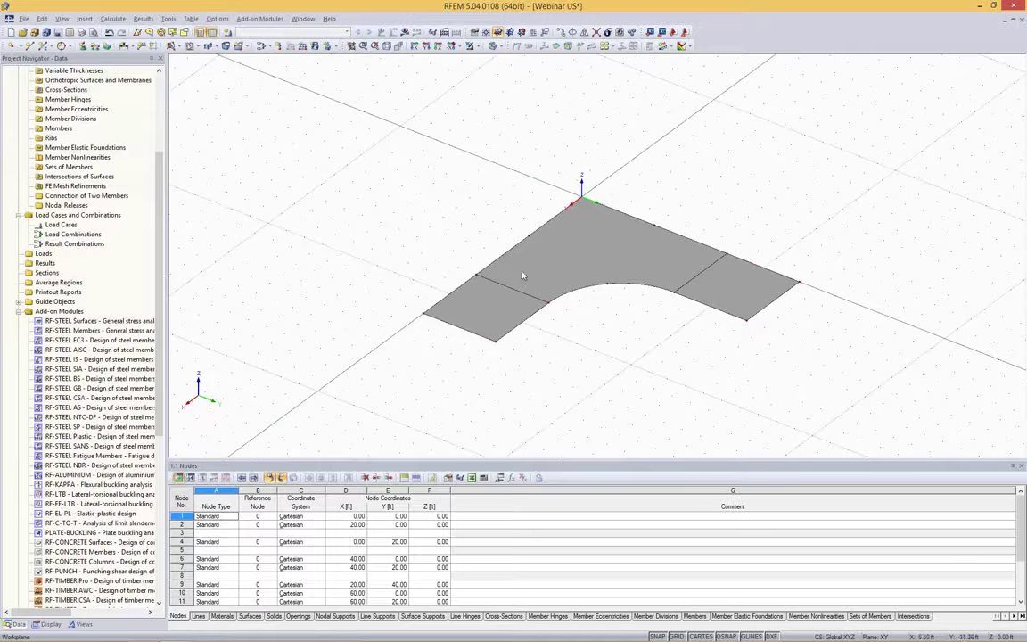
{"action": "mouse_move", "coordinate": [584, 345]}
{"action": "middle_mouse_down", "text": "ctrl"}
{"action": "mouse_move", "coordinate": [558, 330]}
{"action": "mouse_move", "coordinate": [513, 229]}
{"action": "mouse_move", "coordinate": [518, 217]}
{"action": "mouse_move", "coordinate": [522, 248]}
{"action": "mouse_move", "coordinate": [602, 291]}
{"action": "mouse_move", "coordinate": [637, 344]}
{"action": "mouse_move", "coordinate": [559, 261]}
{"action": "mouse_move", "coordinate": [569, 357]}
{"action": "mouse_move", "coordinate": [579, 336]}
{"action": "mouse_move", "coordinate": [581, 353]}
{"action": "middle_mouse_up", "text": "ctrl"}
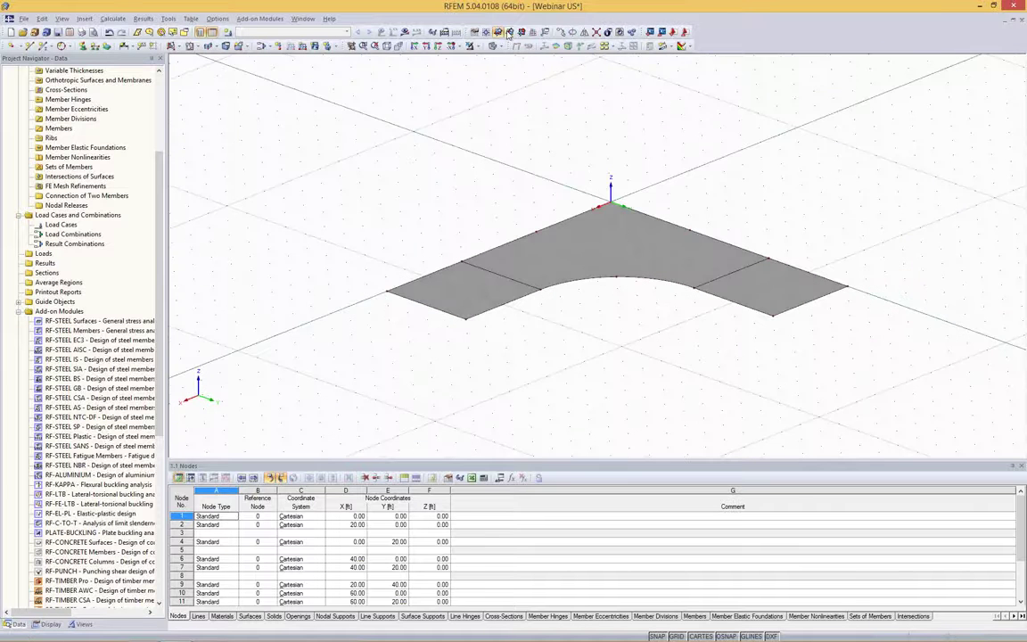
{"action": "left_click", "coordinate": [508, 33]}
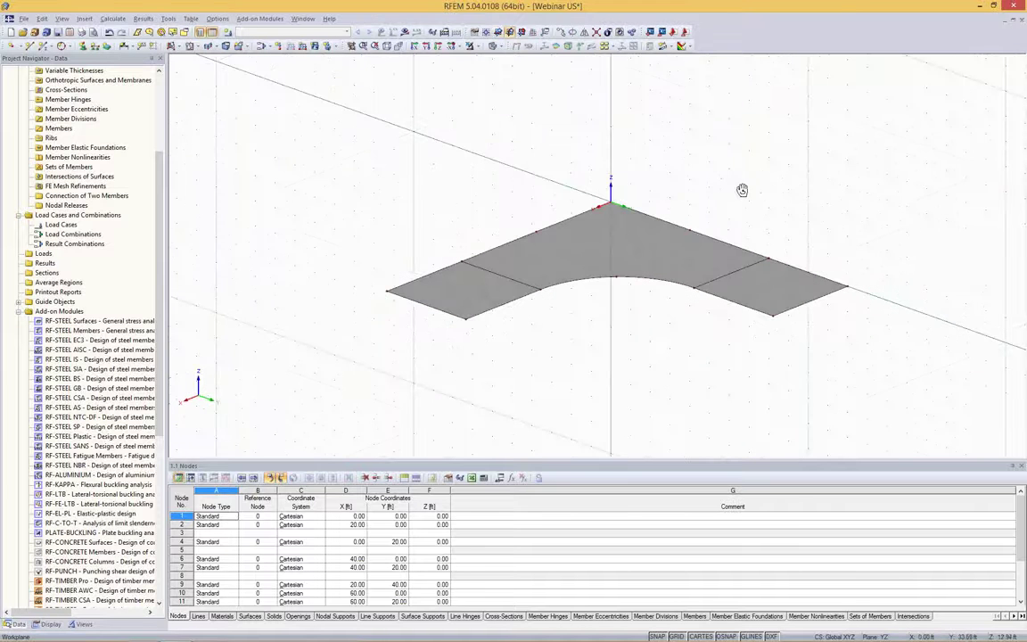
{"action": "middle_click_drag", "start_coordinate": [681, 181], "coordinate": [829, 196], "text": "ctrl"}
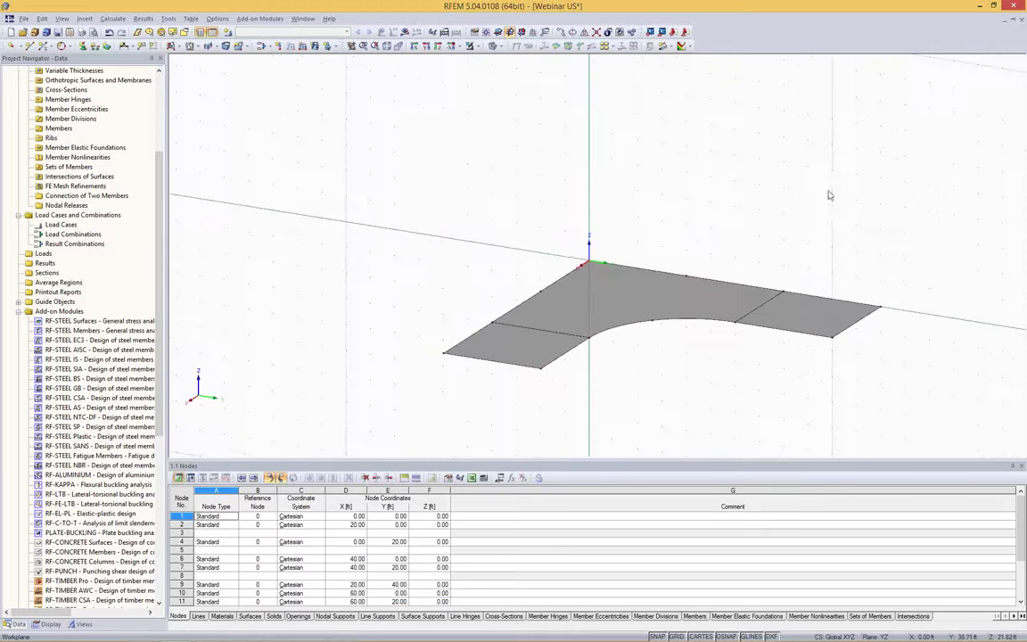
Draw a 12 in thick Concrete f'c = 4000 psi rectangular wall upward from the slab, from the origin to Y = 20 ft.
{"action": "left_click", "coordinate": [174, 45]}
{"action": "left_click", "coordinate": [188, 77]}
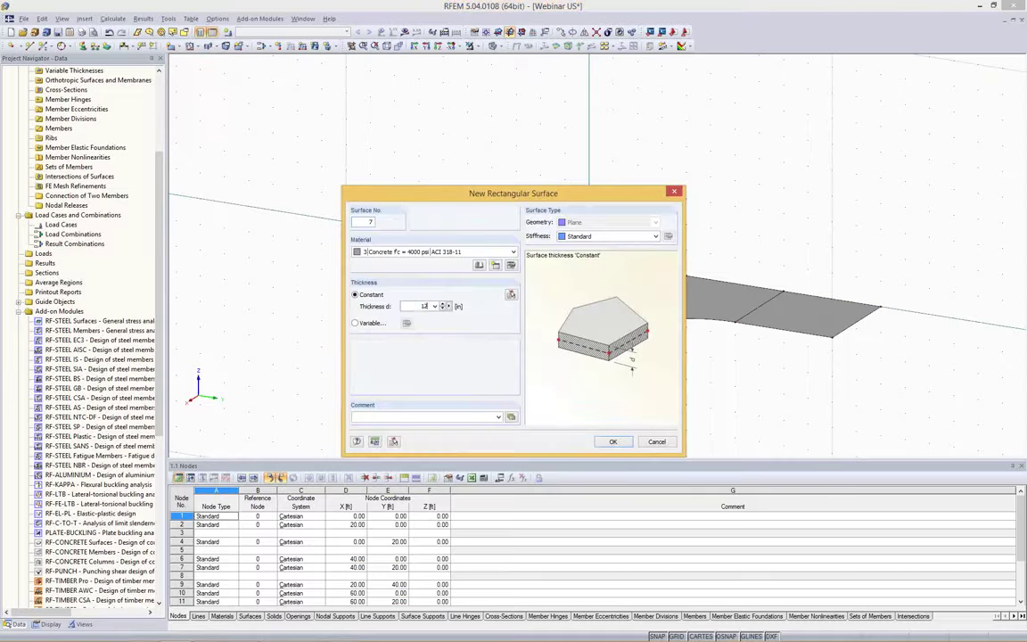
{"action": "left_click", "coordinate": [611, 442]}
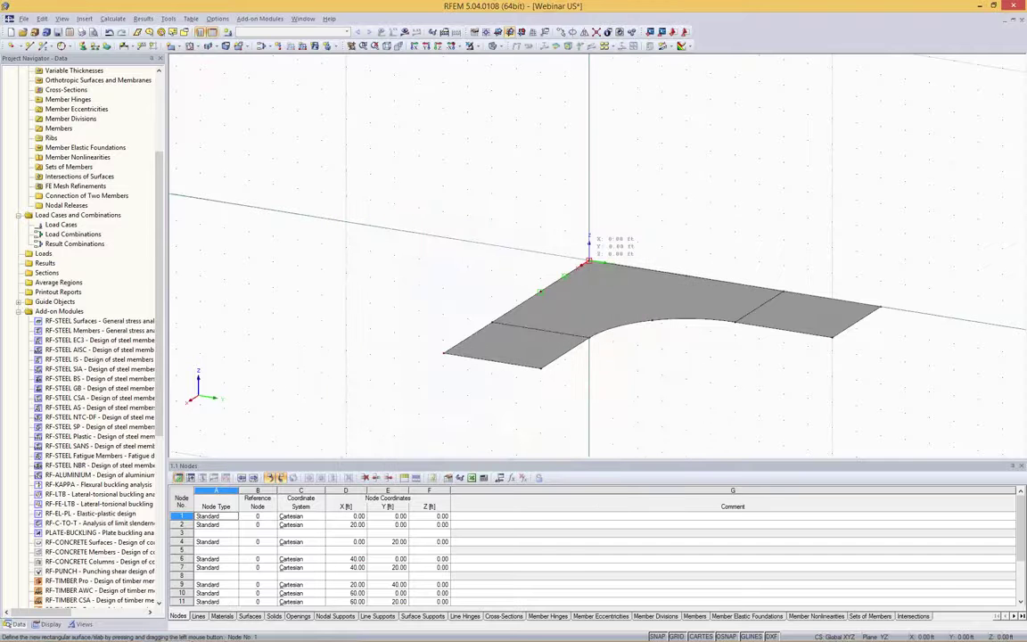
{"action": "left_click", "coordinate": [686, 223]}
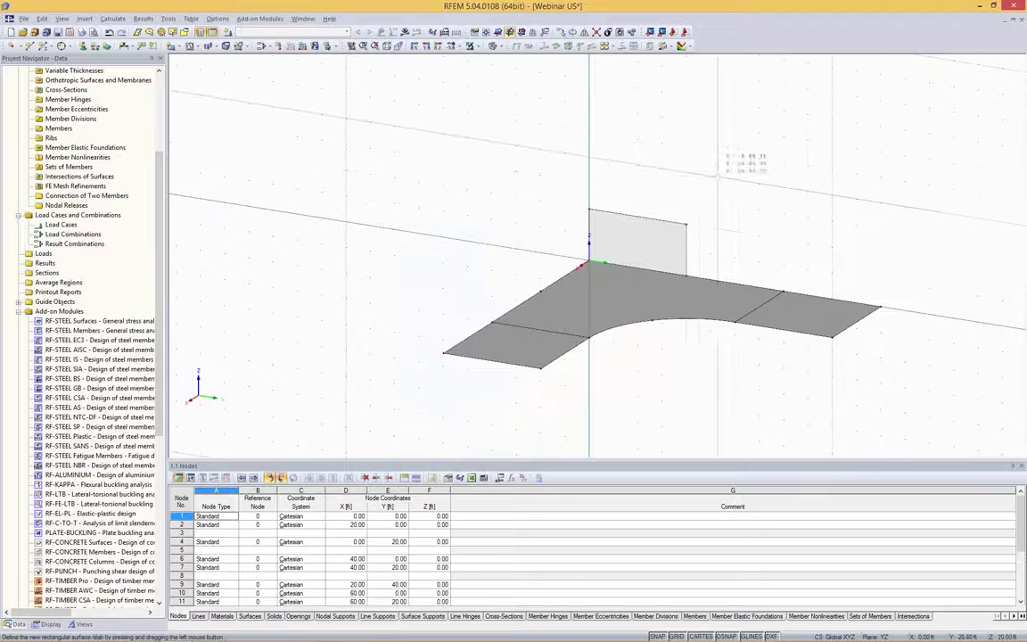
{"action": "left_click", "coordinate": [588, 263]}
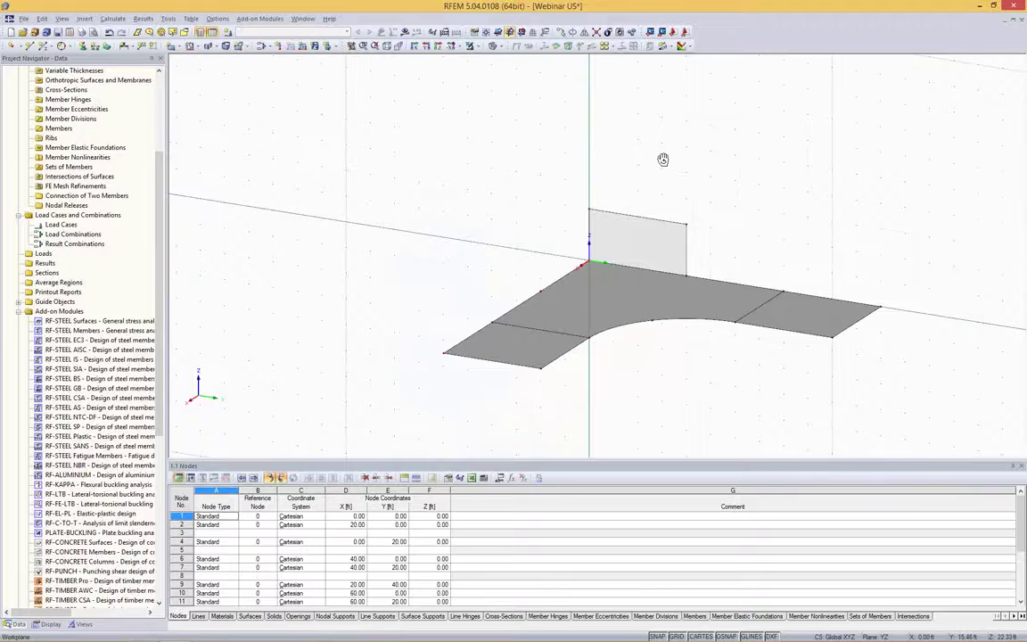
Copy the wall onto the outer edge of the slab arm along X, at X = 60 ft.
{"action": "mouse_move", "coordinate": [653, 164]}
{"action": "middle_mouse_down", "text": "ctrl"}
{"action": "mouse_move", "coordinate": [557, 167]}
{"action": "mouse_move", "coordinate": [652, 169]}
{"action": "middle_mouse_up", "text": "ctrl"}
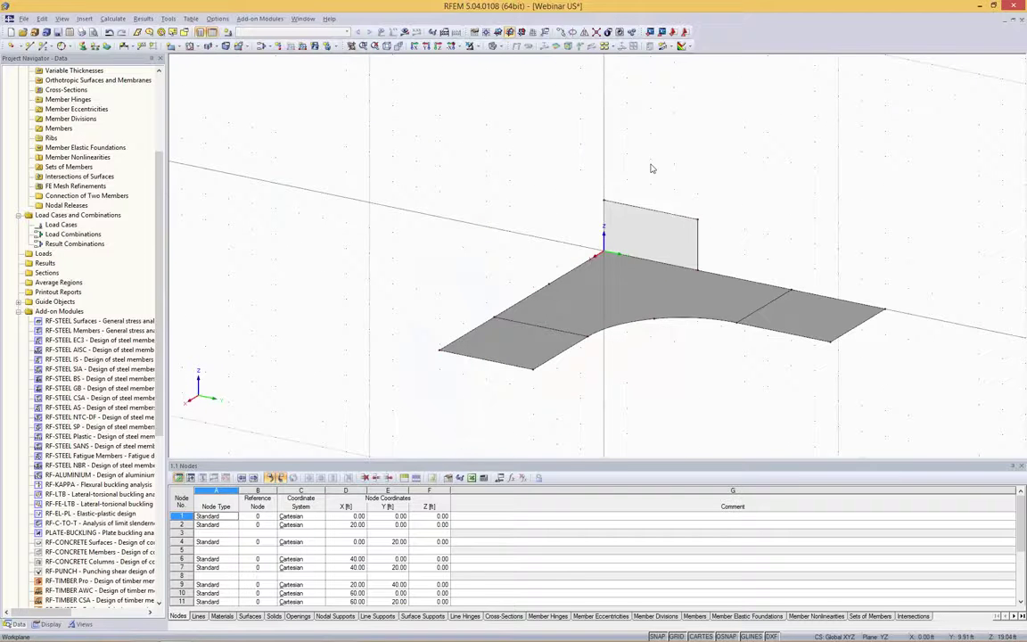
{"action": "left_click", "coordinate": [674, 220]}
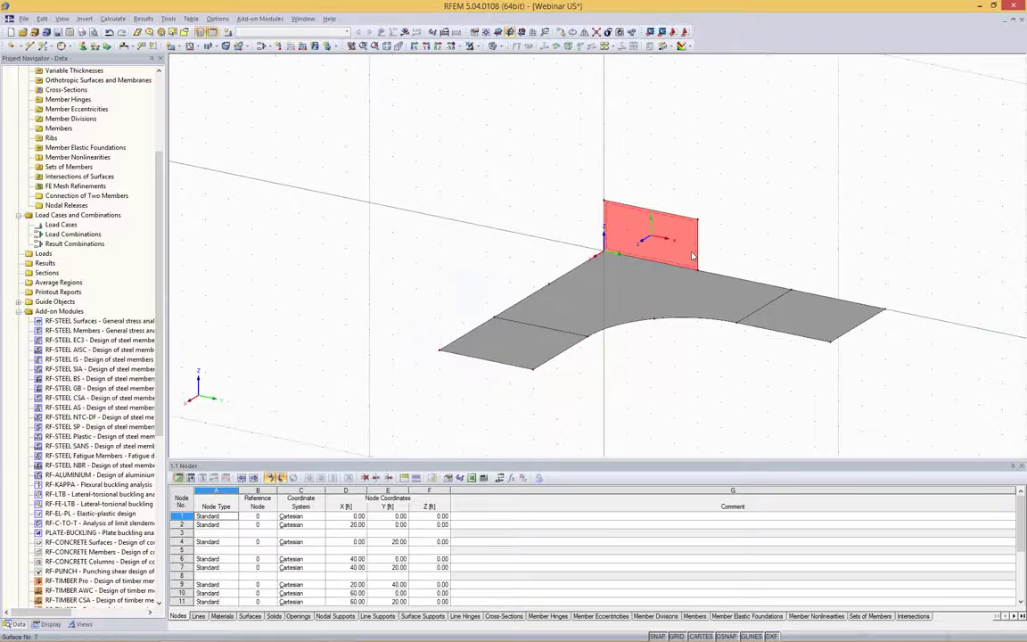
{"action": "left_click_drag", "start_coordinate": [698, 220], "coordinate": [535, 374], "text": "ctrl"}
{"action": "left_click", "coordinate": [803, 161]}
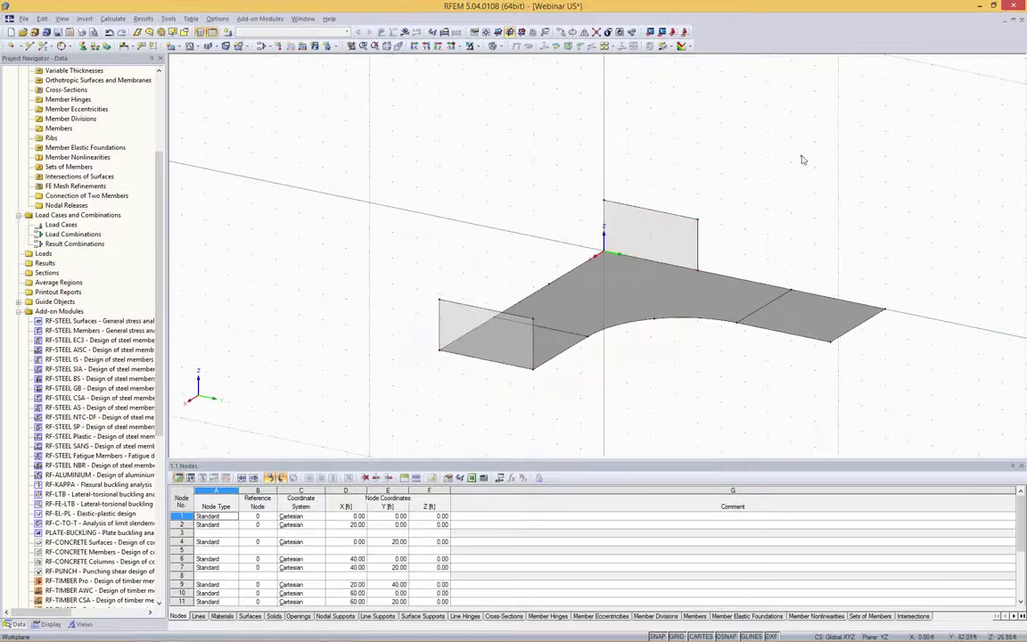
Set the XZ plane as the current work plane.
{"action": "middle_click_drag", "start_coordinate": [762, 198], "coordinate": [643, 197], "text": "ctrl"}
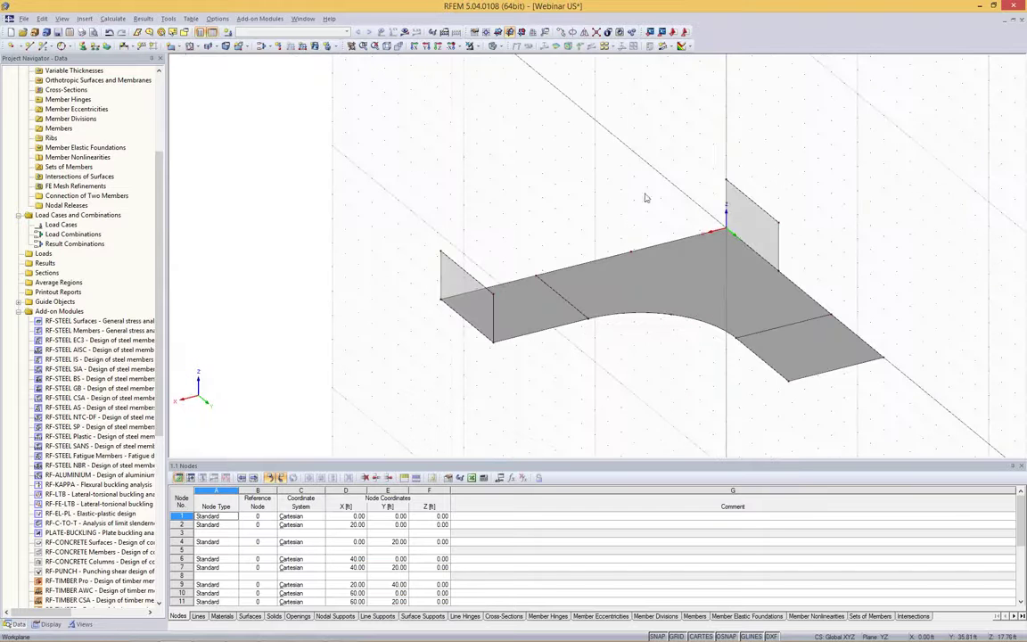
{"action": "left_click", "coordinate": [523, 35]}
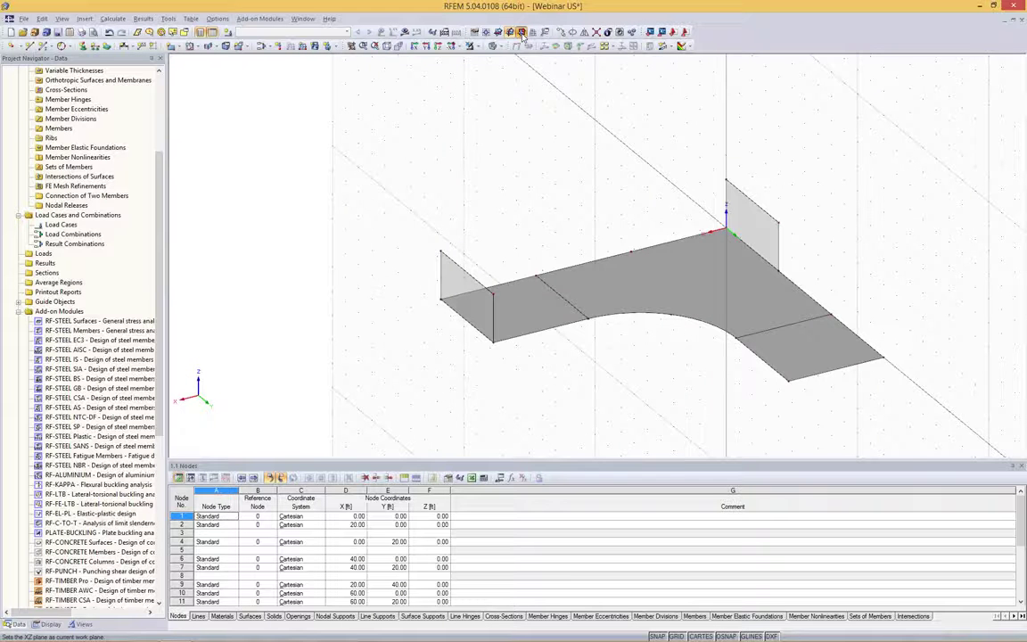
{"action": "middle_click_drag", "start_coordinate": [890, 317], "coordinate": [914, 277], "text": "ctrl"}
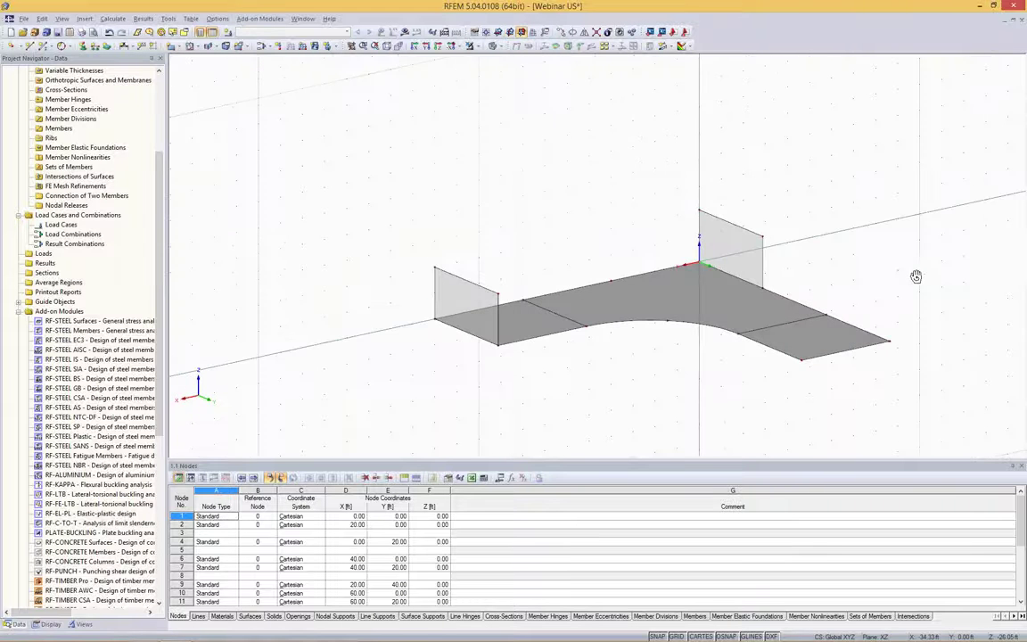
Draw two 10 ft high rectangular walls along the slab edge at Y = 0, from X = 0 to 10 ft and from X = 60 to 50 ft.
{"action": "left_click", "coordinate": [171, 46]}
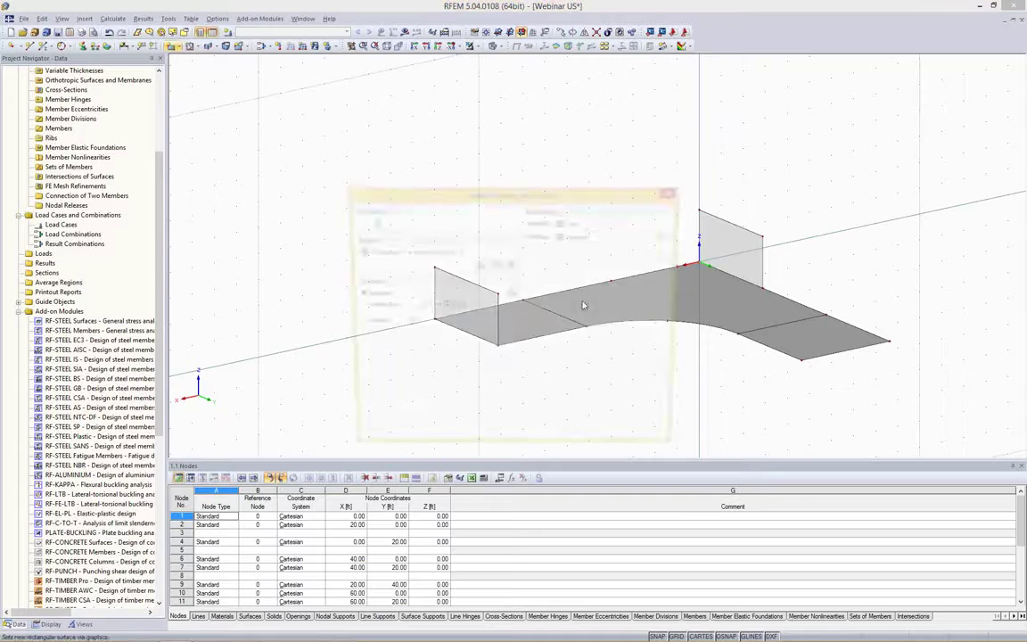
{"action": "left_click", "coordinate": [613, 443]}
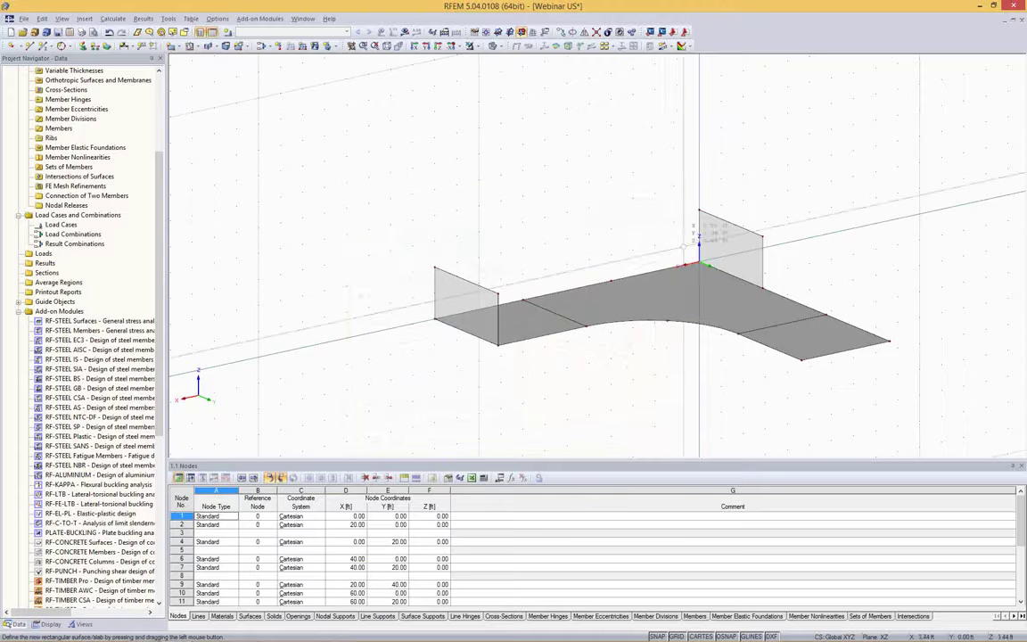
{"action": "left_click", "coordinate": [654, 218]}
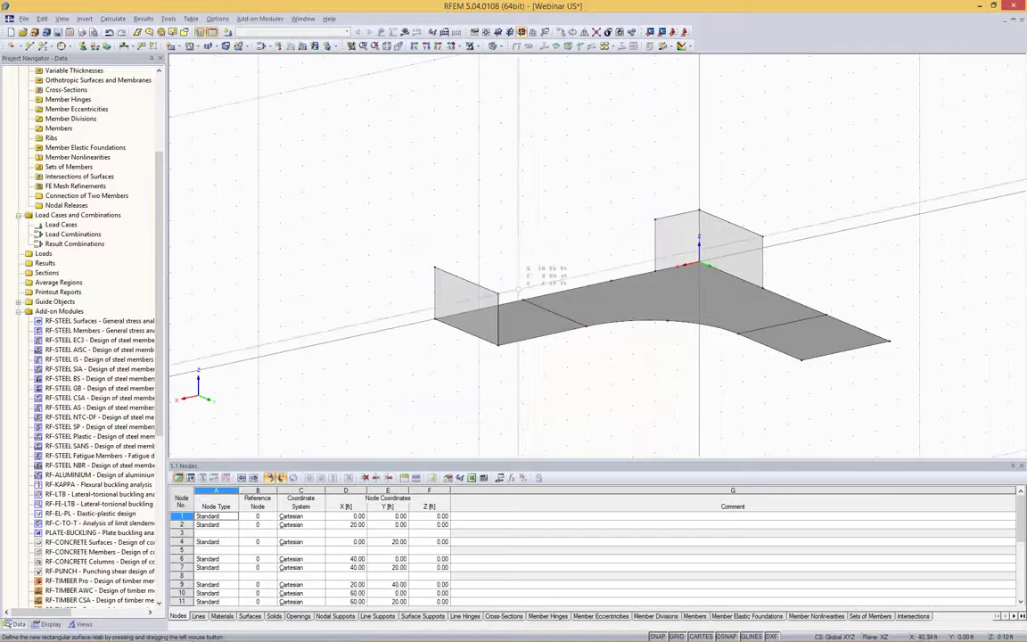
{"action": "left_click", "coordinate": [435, 319]}
{"action": "left_click", "coordinate": [478, 257]}
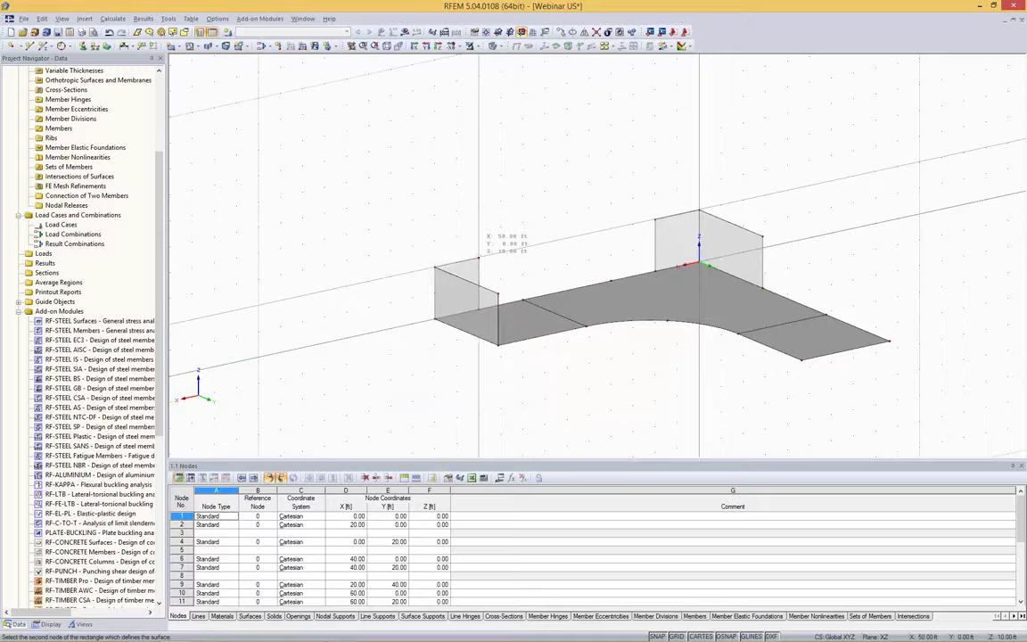
{"action": "key", "text": "Escape"}
{"action": "mouse_move", "coordinate": [510, 187]}
{"action": "middle_mouse_down", "text": "ctrl"}
{"action": "mouse_move", "coordinate": [442, 194]}
{"action": "mouse_move", "coordinate": [557, 165]}
{"action": "mouse_move", "coordinate": [677, 156]}
{"action": "mouse_move", "coordinate": [606, 249]}
{"action": "middle_mouse_up", "text": "ctrl"}
{"action": "left_click_drag", "start_coordinate": [539, 345], "coordinate": [538, 191]}
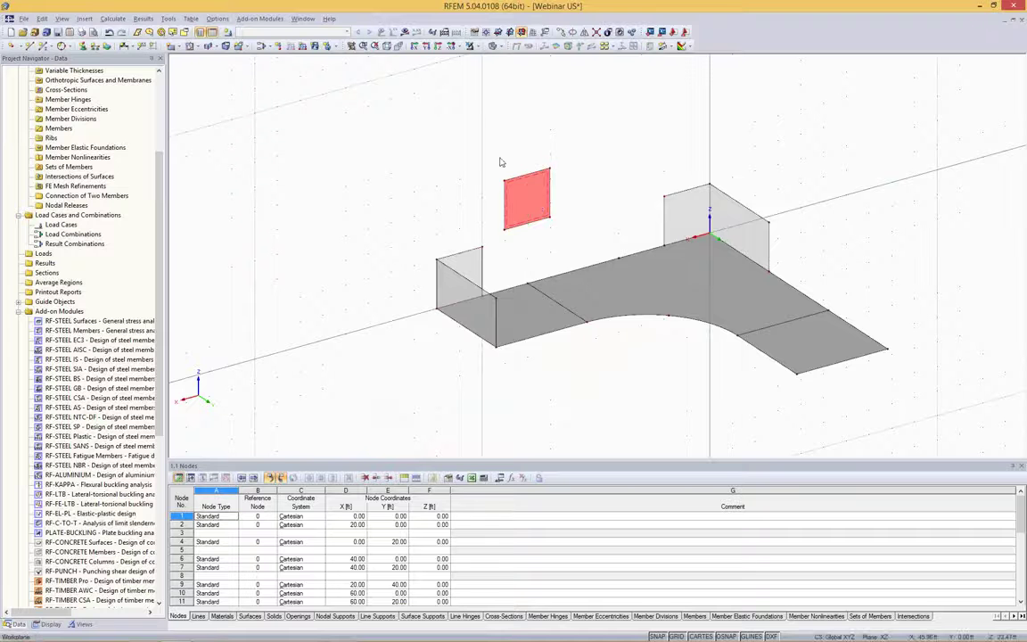
{"action": "left_click_drag", "start_coordinate": [501, 152], "coordinate": [571, 231]}
{"action": "key", "text": "Delete"}
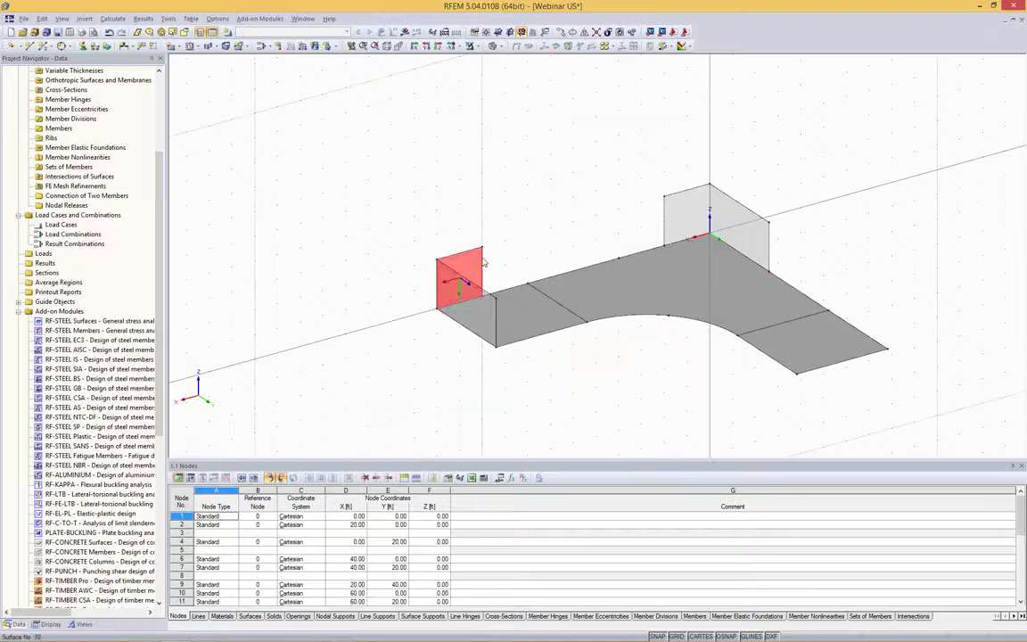
Copy the short wall between X = 50 and 60 ft onto the opposite slab edge at Y = 20 ft.
{"action": "left_click", "coordinate": [450, 299]}
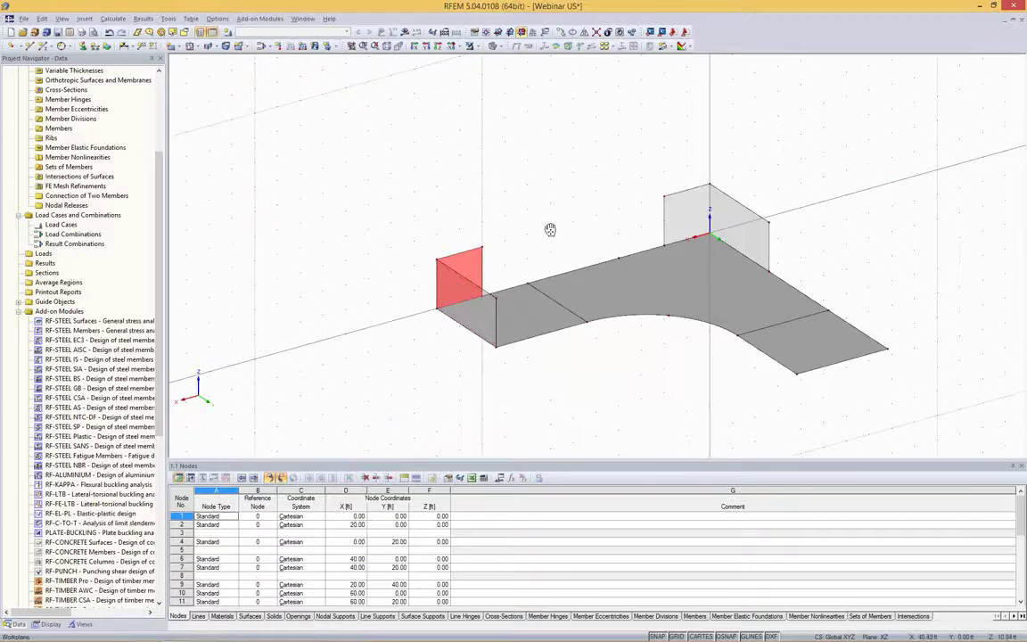
{"action": "middle_click_drag", "start_coordinate": [550, 229], "coordinate": [470, 221], "text": "ctrl"}
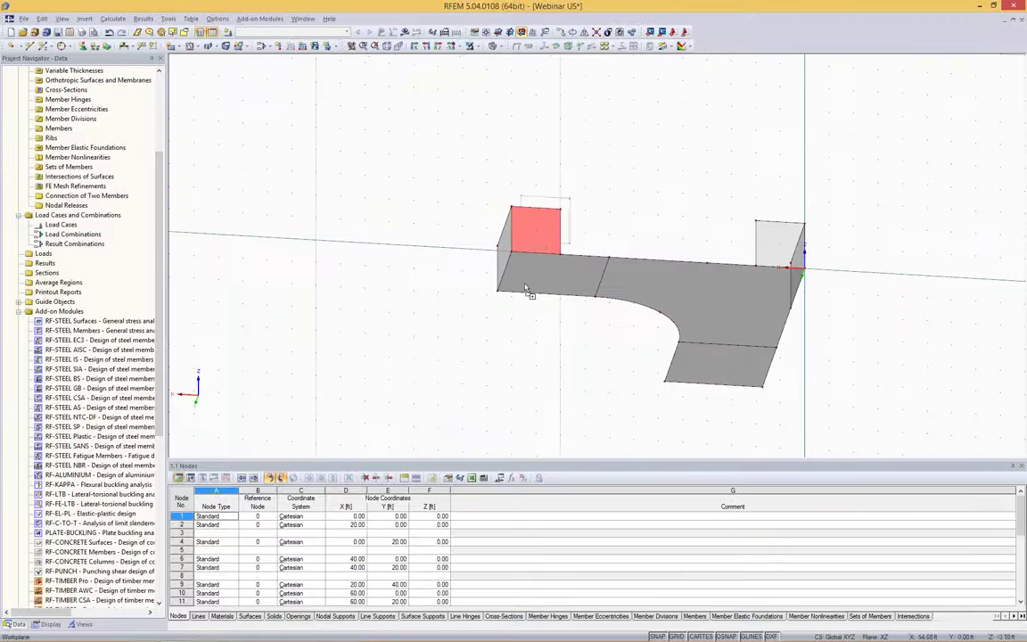
{"action": "middle_click_drag", "start_coordinate": [505, 303], "coordinate": [636, 179], "text": "ctrl"}
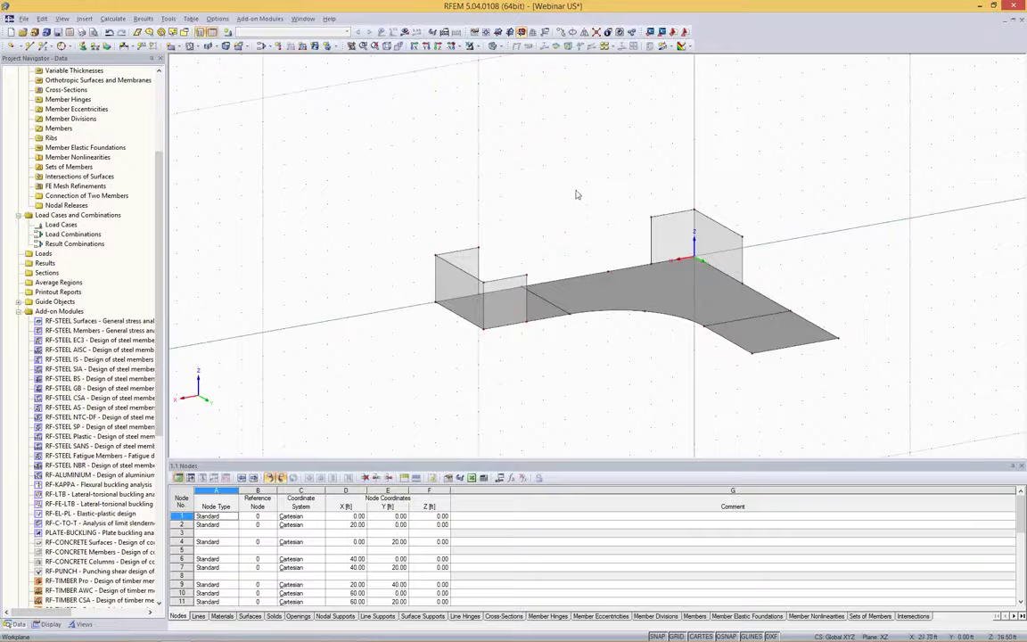
Start a new single member with Beam as the member type.
{"action": "middle_click_drag", "start_coordinate": [563, 169], "coordinate": [615, 214], "text": "ctrl"}
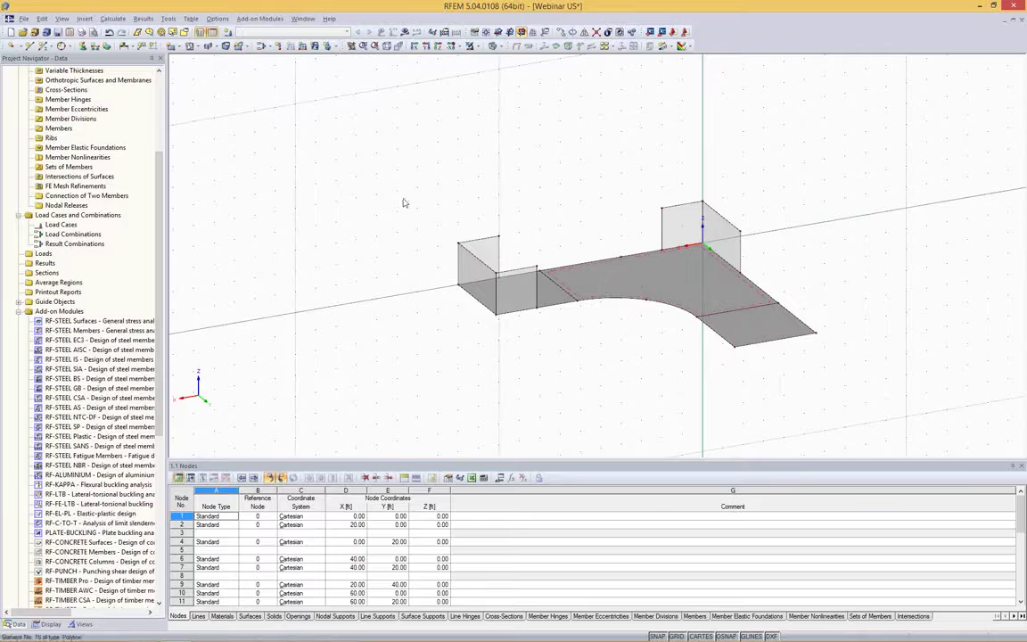
{"action": "left_click", "coordinate": [42, 46]}
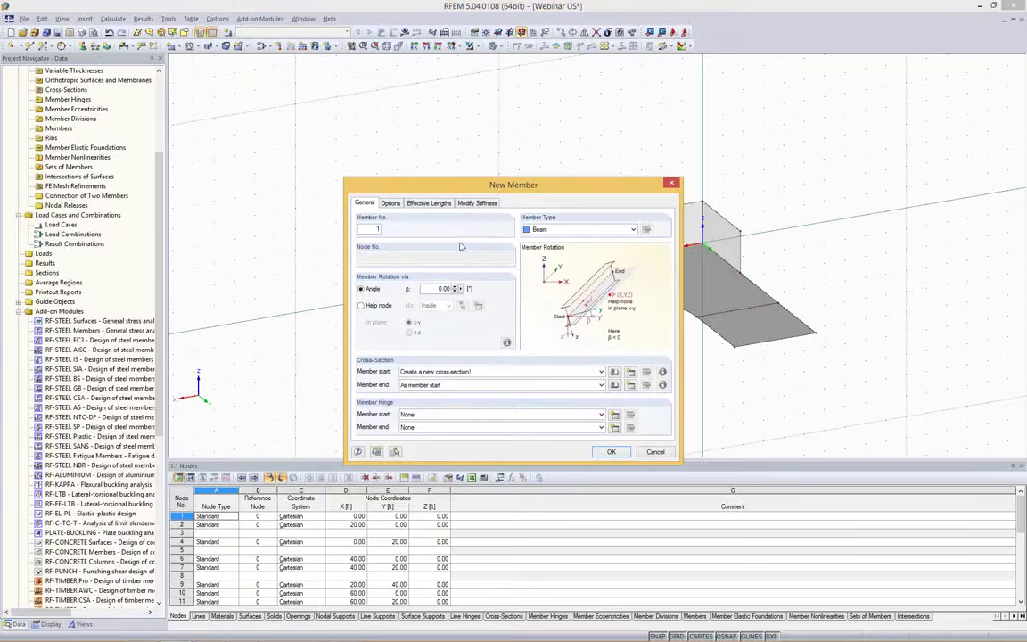
{"action": "left_click_drag", "start_coordinate": [546, 189], "coordinate": [505, 173]}
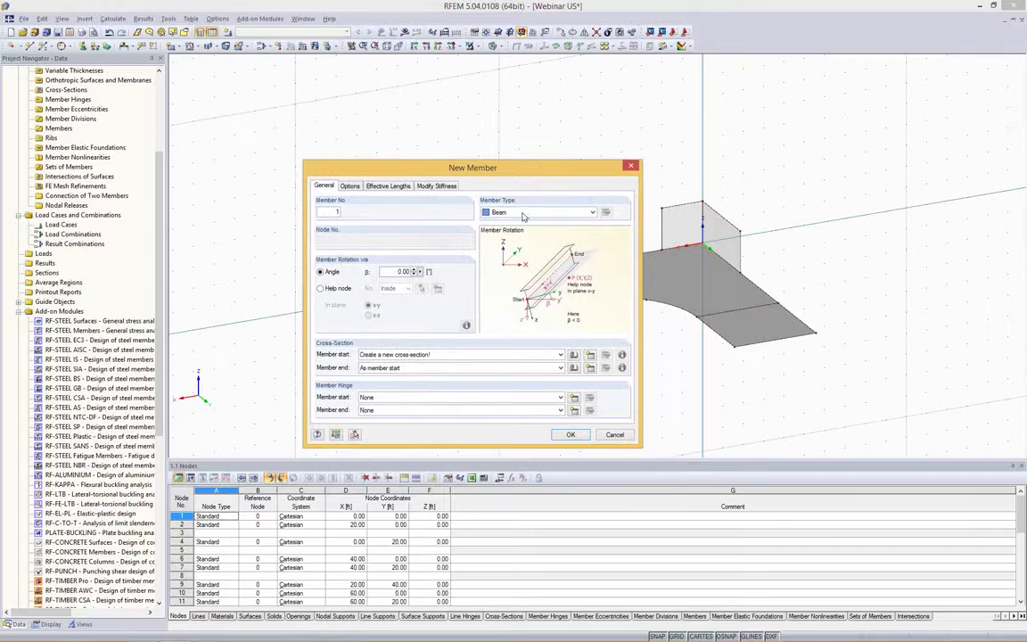
{"action": "left_click", "coordinate": [535, 212]}
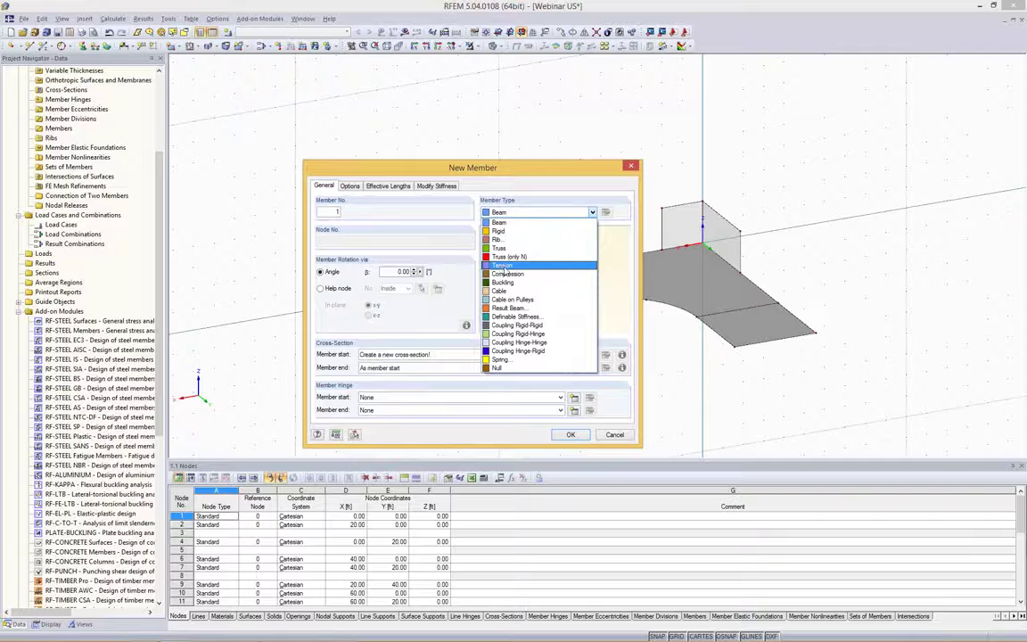
{"action": "left_click", "coordinate": [502, 223]}
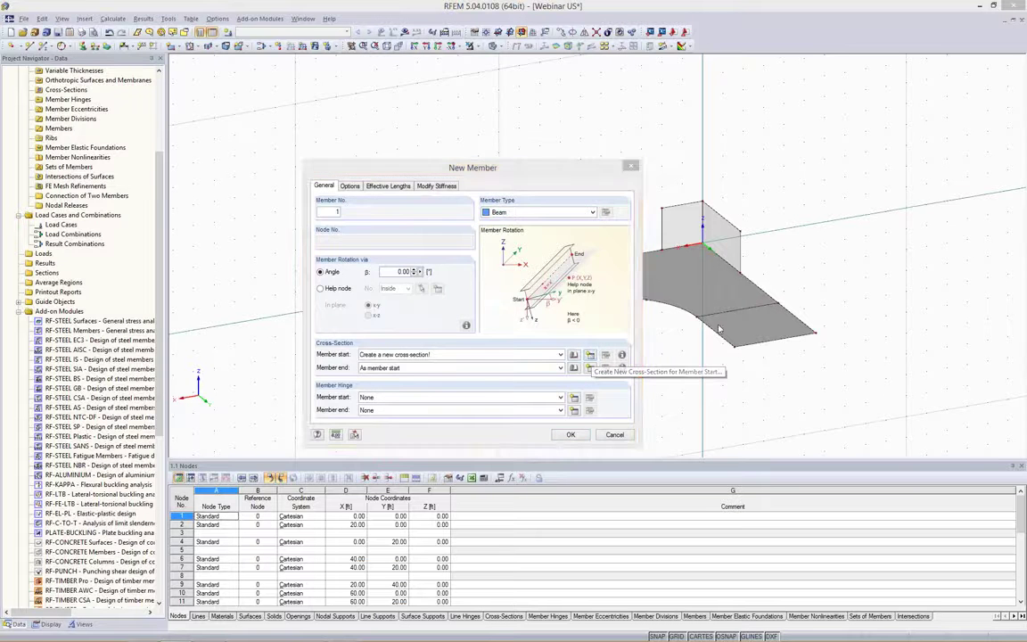
Create a rolled W 10x77 (AISC 13) I-section in Steel A992 as the cross-section for the member start.
{"action": "left_click", "coordinate": [590, 355]}
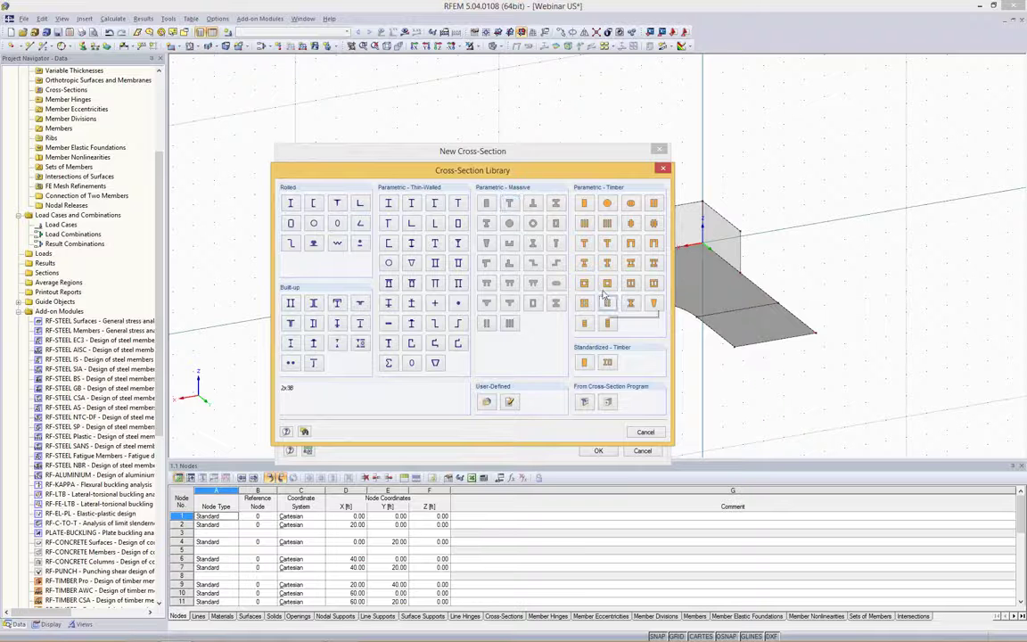
{"action": "left_click", "coordinate": [291, 203]}
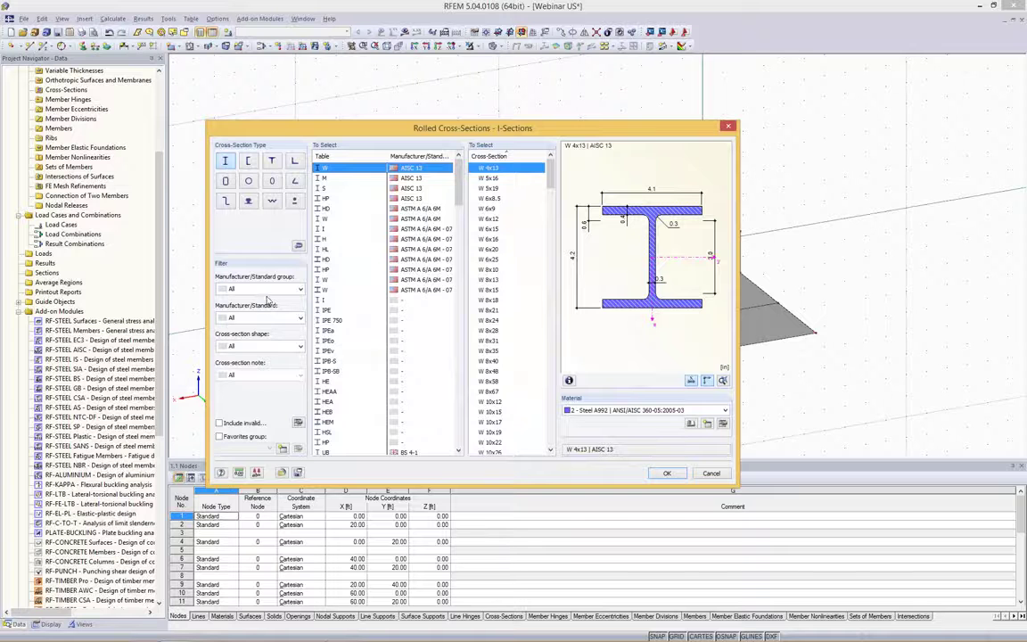
{"action": "left_click", "coordinate": [259, 288]}
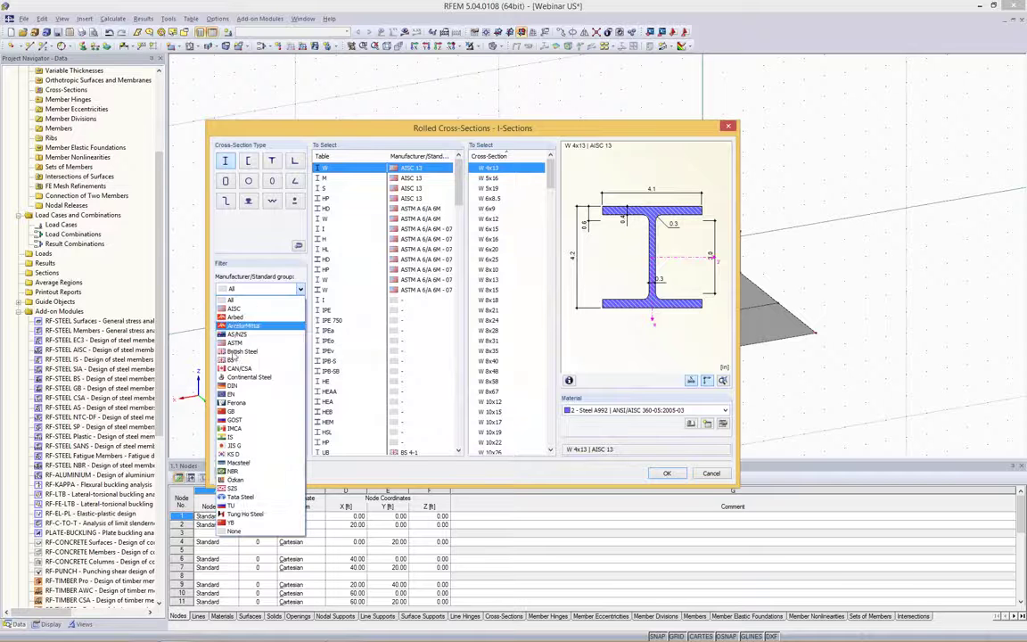
{"action": "left_click", "coordinate": [239, 289]}
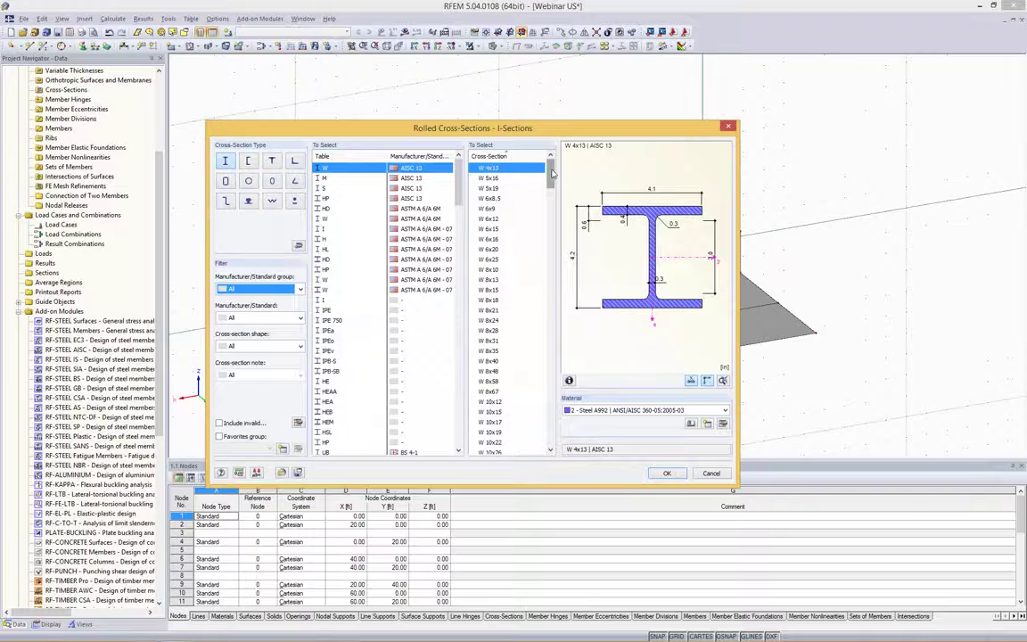
{"action": "left_click_drag", "start_coordinate": [552, 174], "coordinate": [554, 205]}
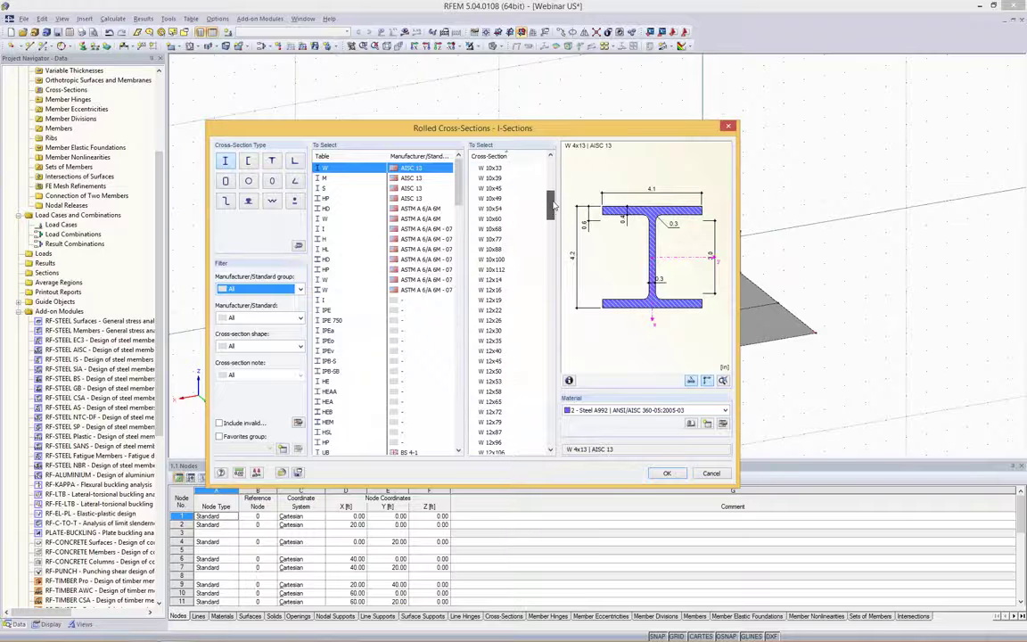
{"action": "left_click", "coordinate": [515, 240]}
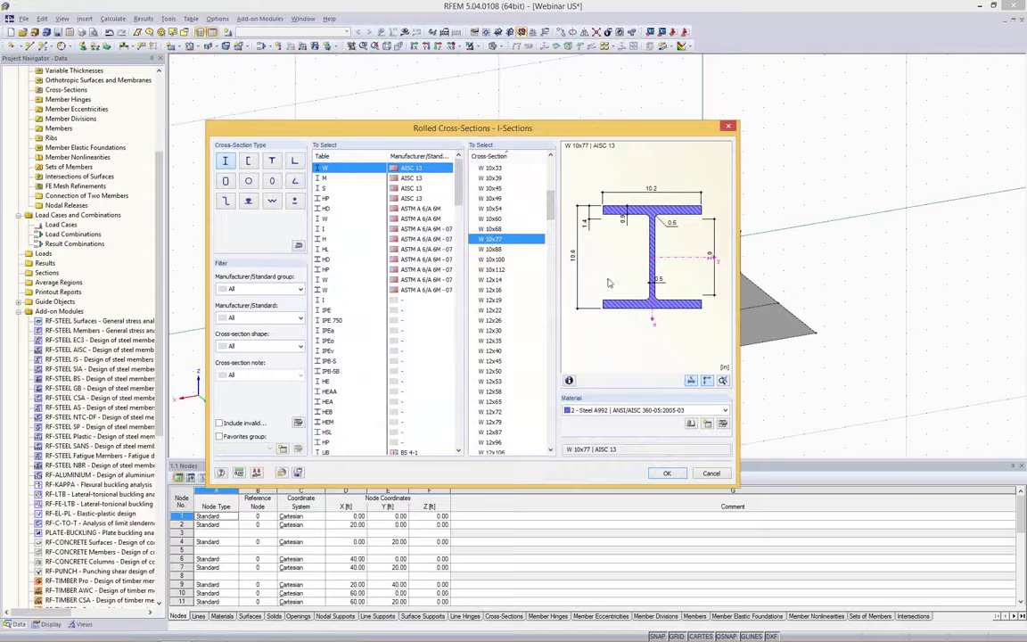
{"action": "left_click", "coordinate": [611, 411]}
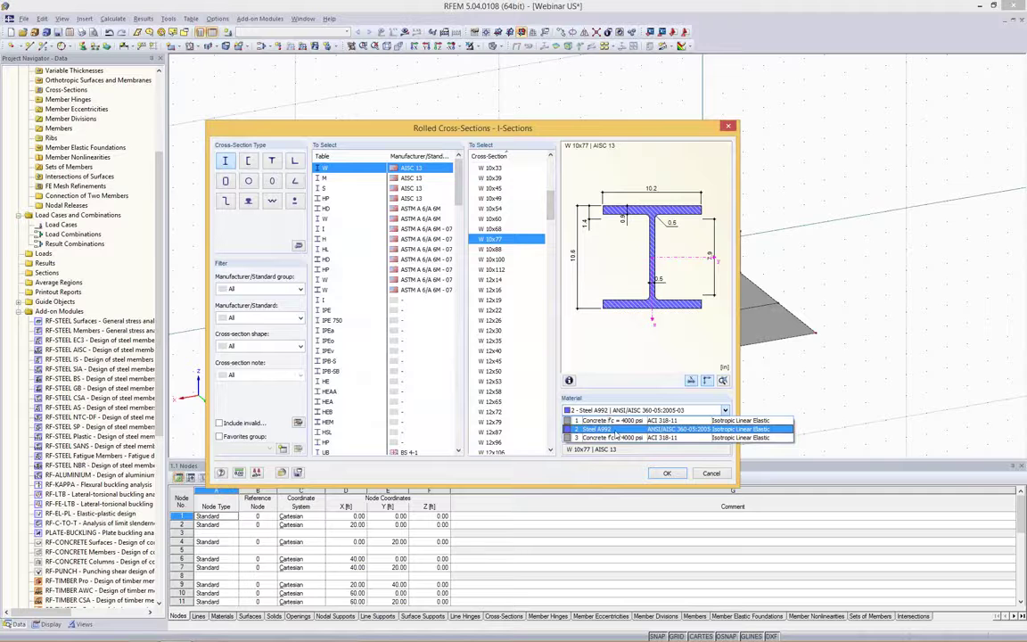
{"action": "left_click", "coordinate": [615, 432]}
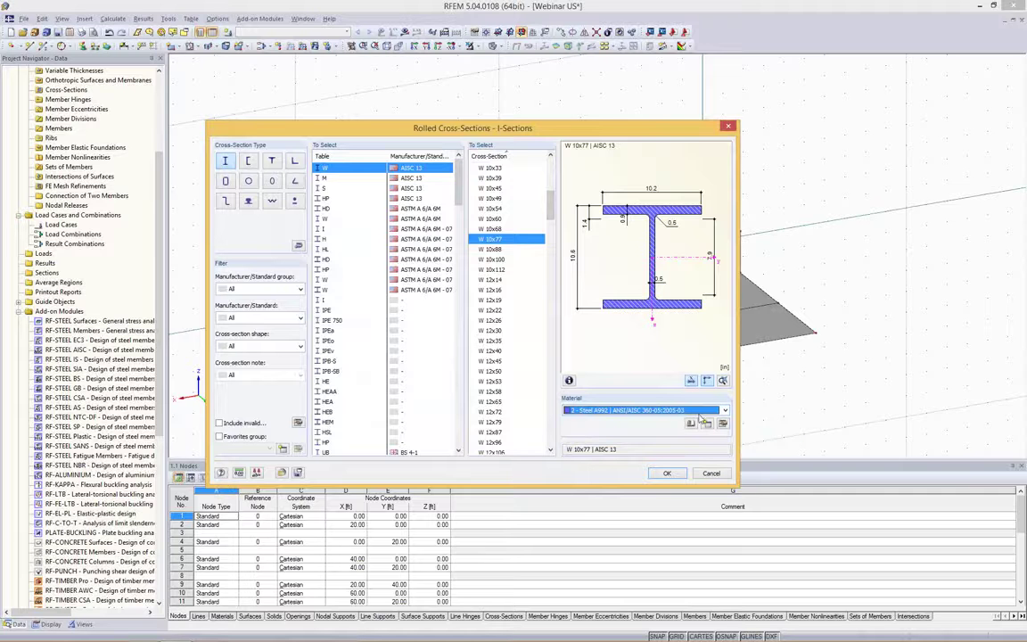
{"action": "left_click", "coordinate": [667, 473]}
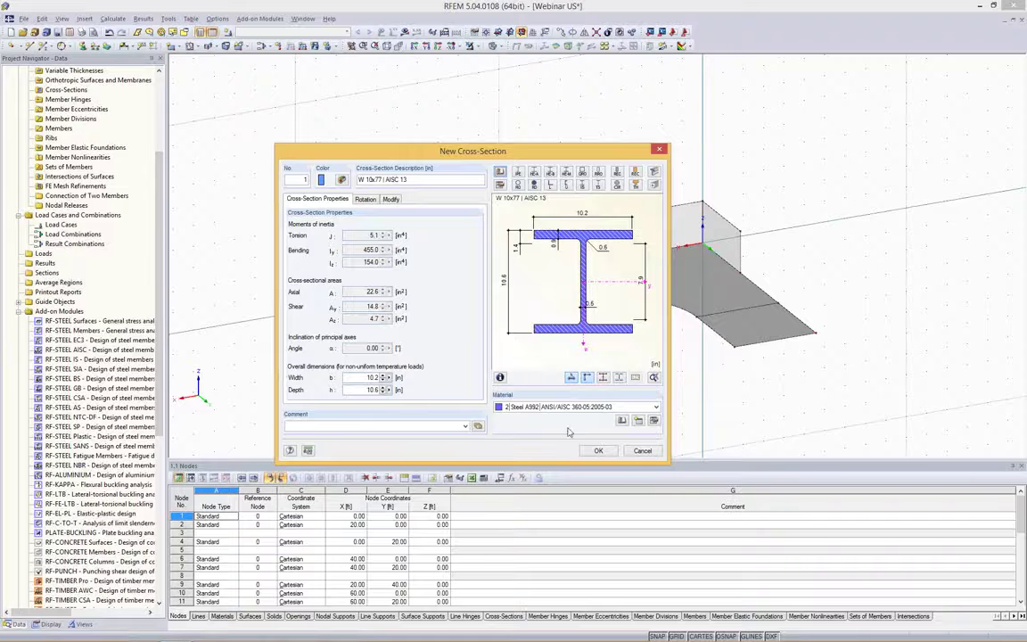
{"action": "left_click", "coordinate": [598, 450]}
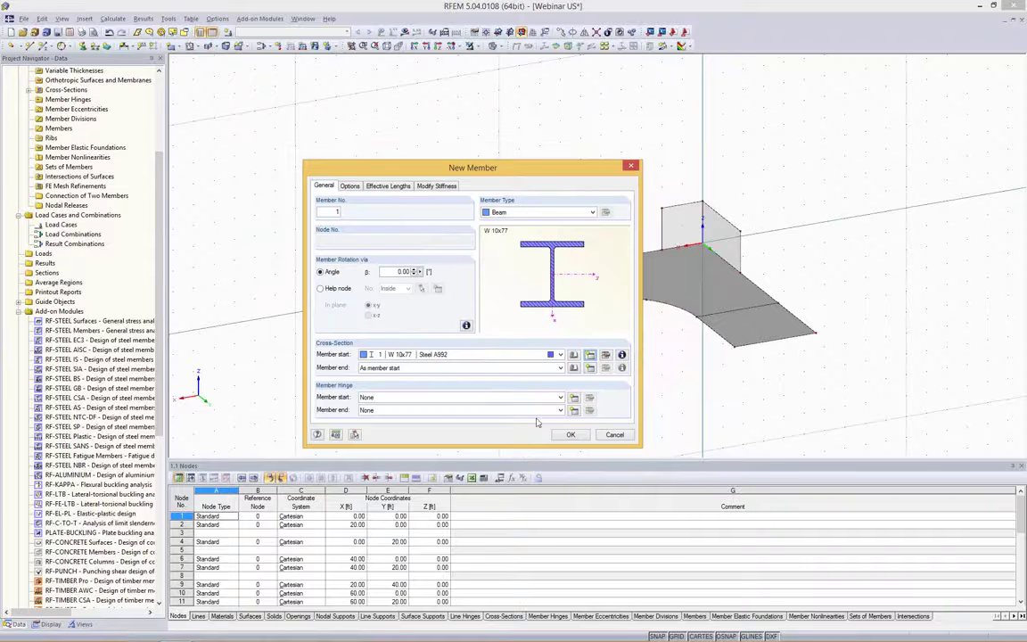
Draw a 10 ft high vertical W 10x77 column on the slab edge at X = 40 ft, Y = 0.
{"action": "left_click", "coordinate": [570, 434]}
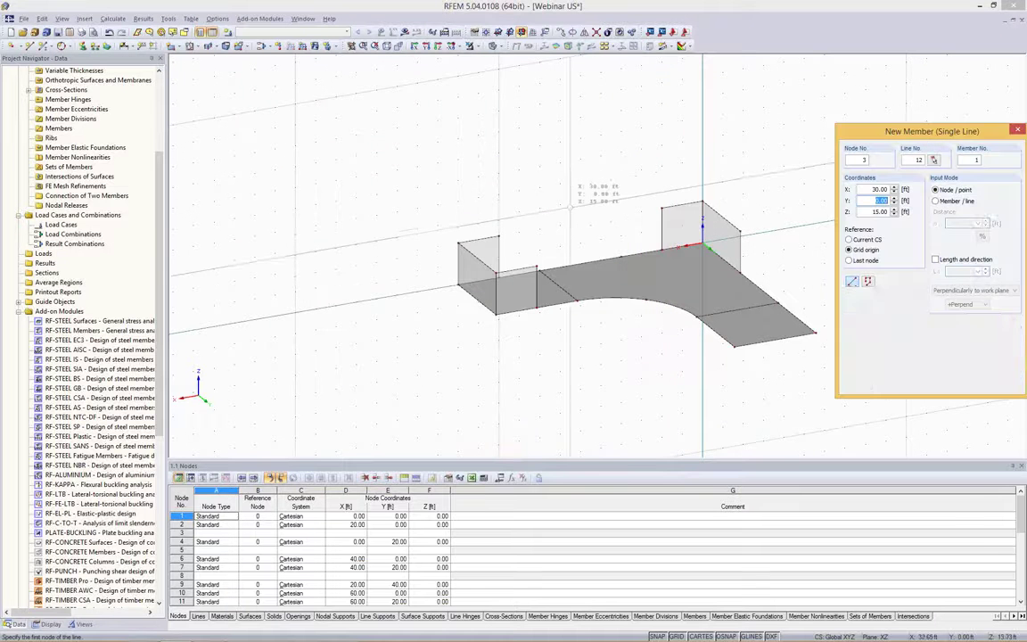
{"action": "middle_click_drag", "start_coordinate": [570, 206], "coordinate": [550, 212], "text": "ctrl"}
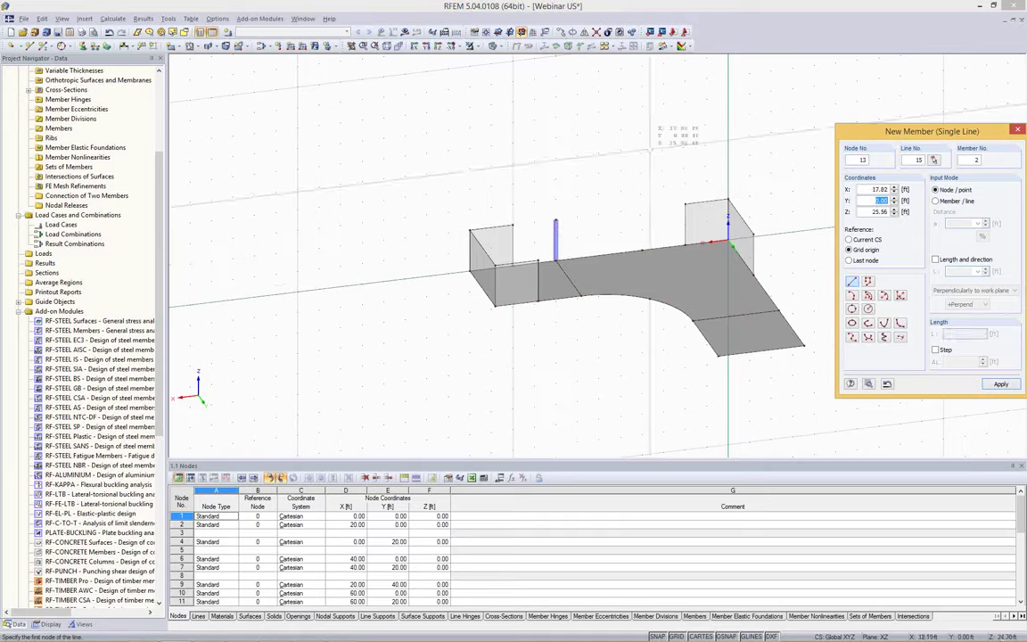
{"action": "left_click", "coordinate": [642, 209]}
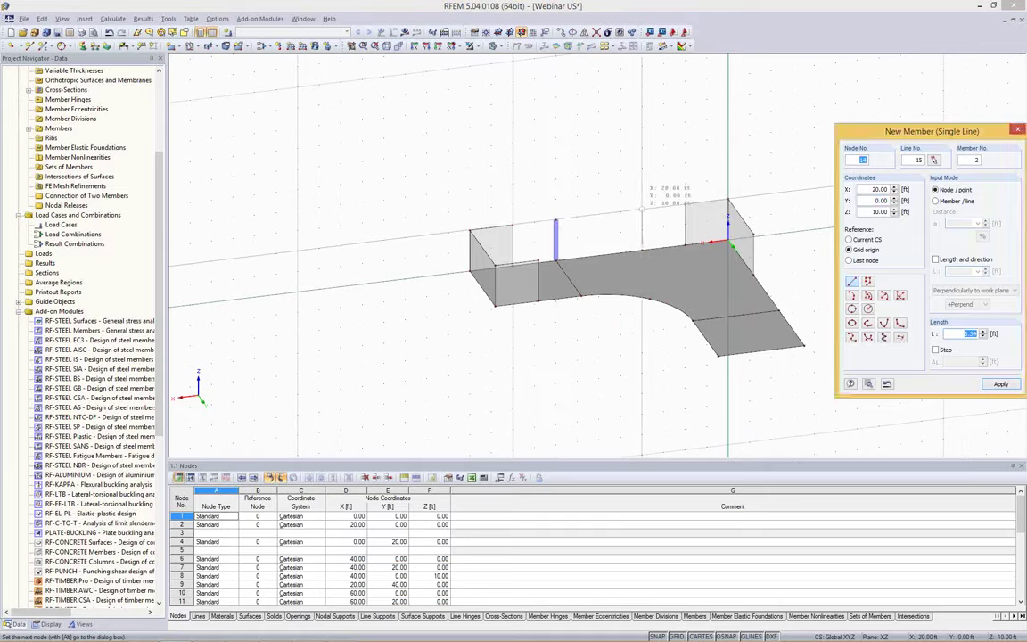
{"action": "left_click", "coordinate": [642, 243]}
{"action": "key", "text": "Escape"}
{"action": "left_click", "coordinate": [640, 221]}
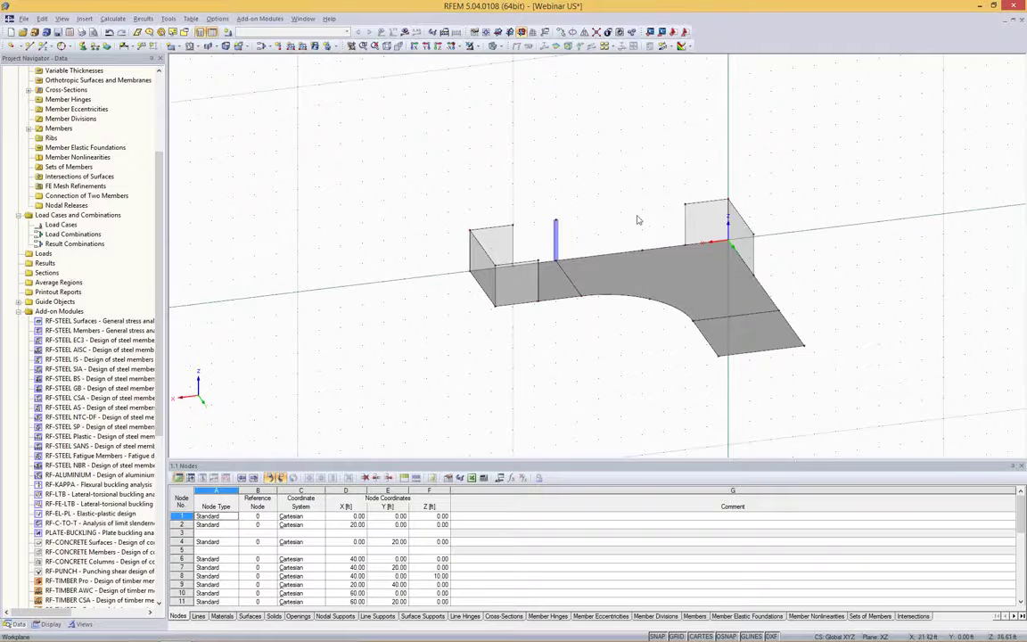
{"action": "key", "text": "Delete"}
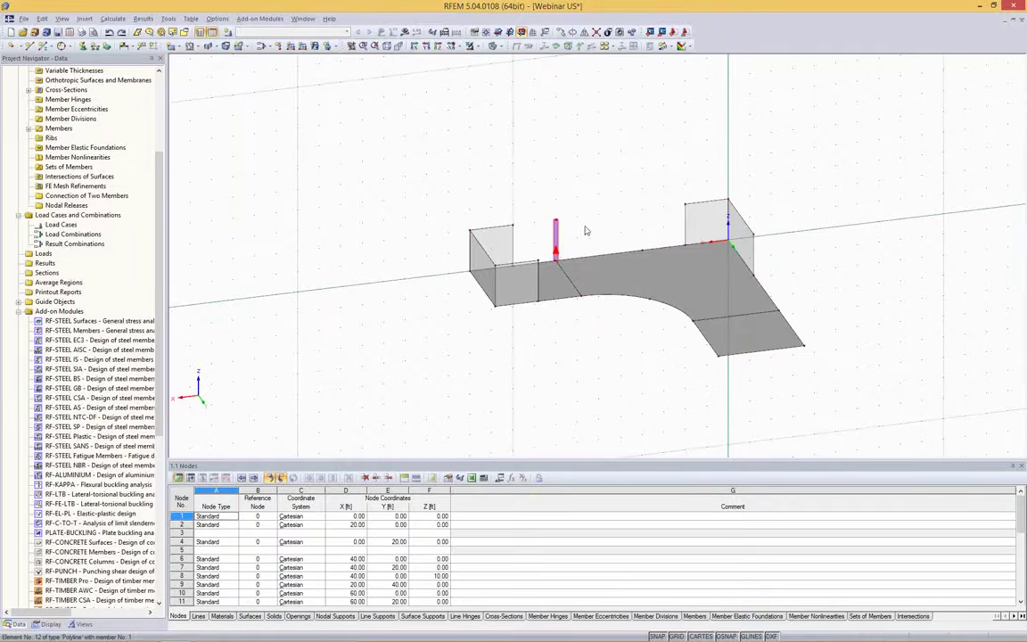
Copy the column to X = 20 ft on the Y = 0 edge, the curved edge's ends and midpoint, and the Y arm's inner end corner.
{"action": "key", "text": "ctrl+z"}
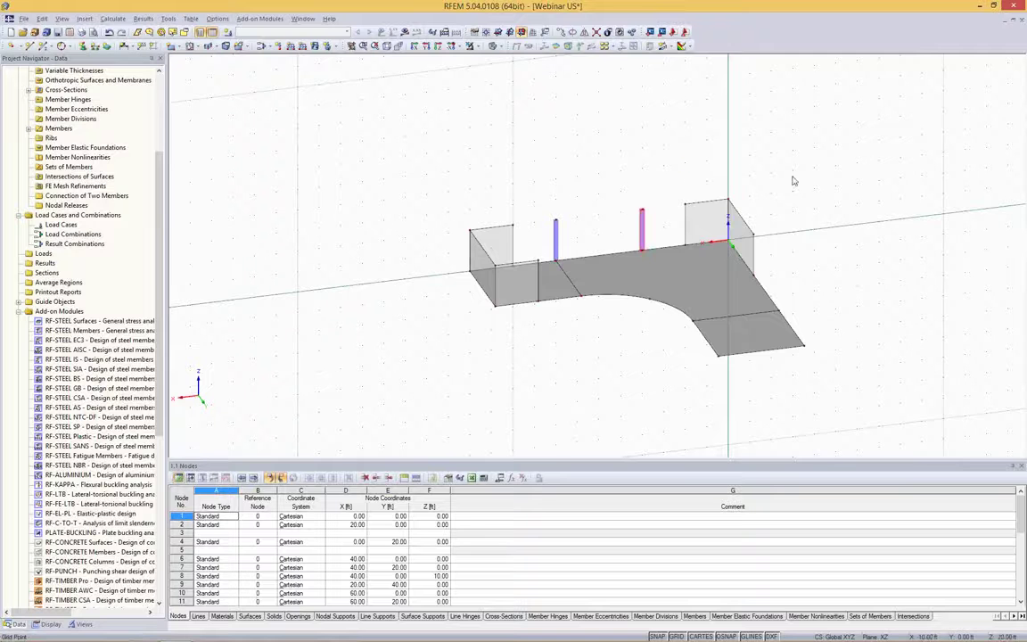
{"action": "middle_click_drag", "start_coordinate": [798, 181], "coordinate": [568, 241], "text": "ctrl"}
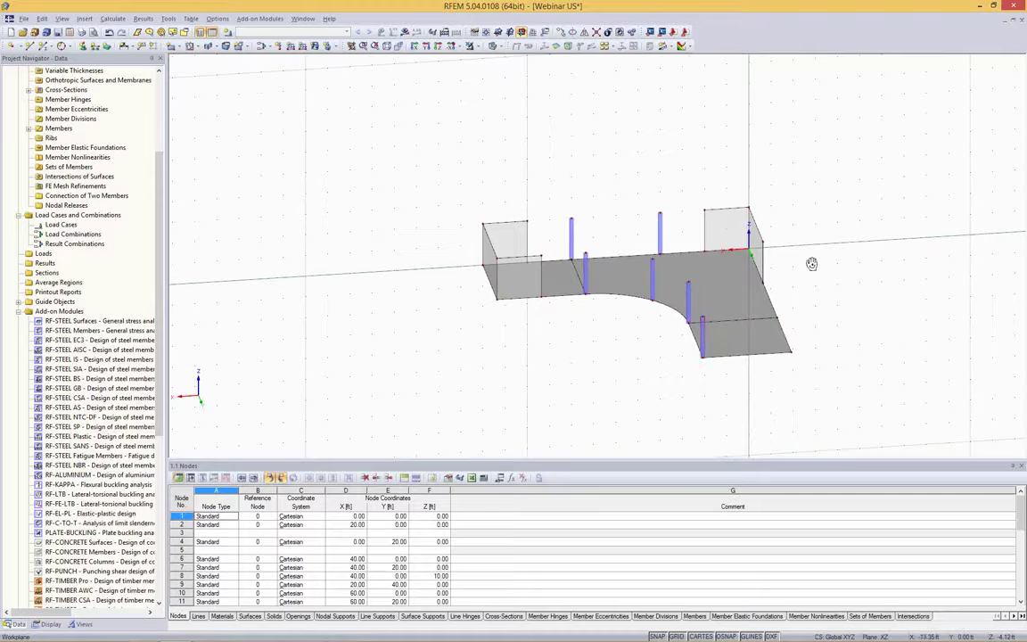
{"action": "middle_click_drag", "start_coordinate": [813, 264], "coordinate": [748, 325], "text": "ctrl"}
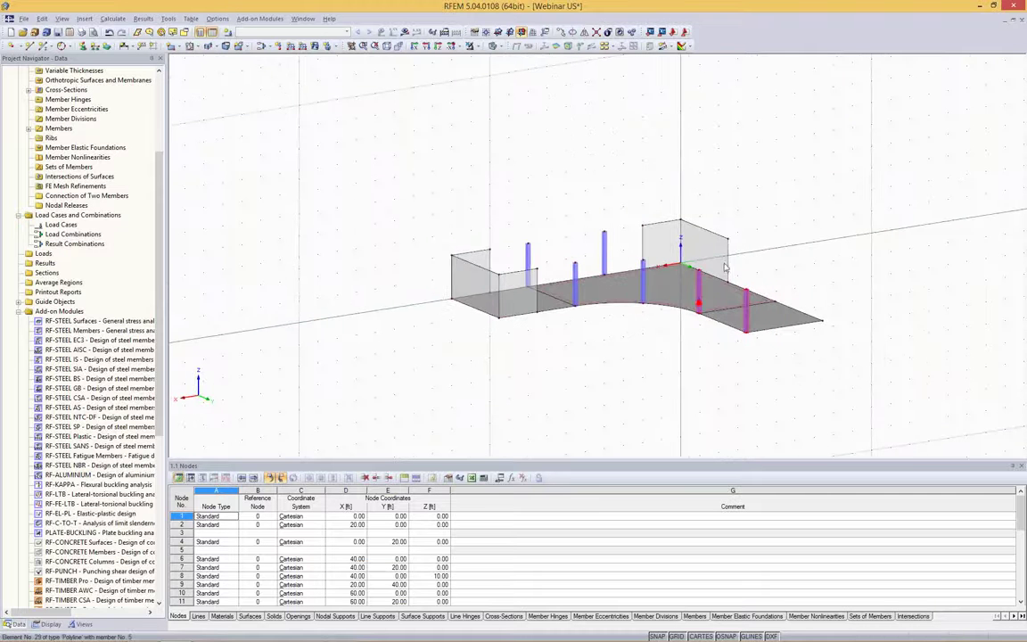
Copy the two selected Y-arm columns by -20 ft in X onto the arm's outer edge.
{"action": "middle_click_drag", "start_coordinate": [862, 161], "coordinate": [856, 194]}
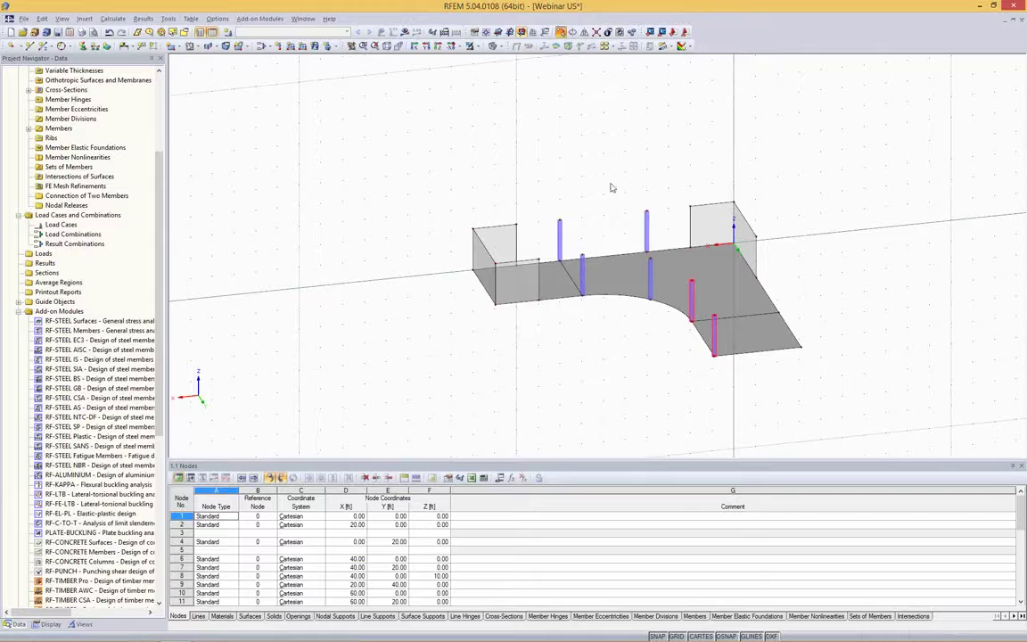
{"action": "key", "text": "ctrl+m"}
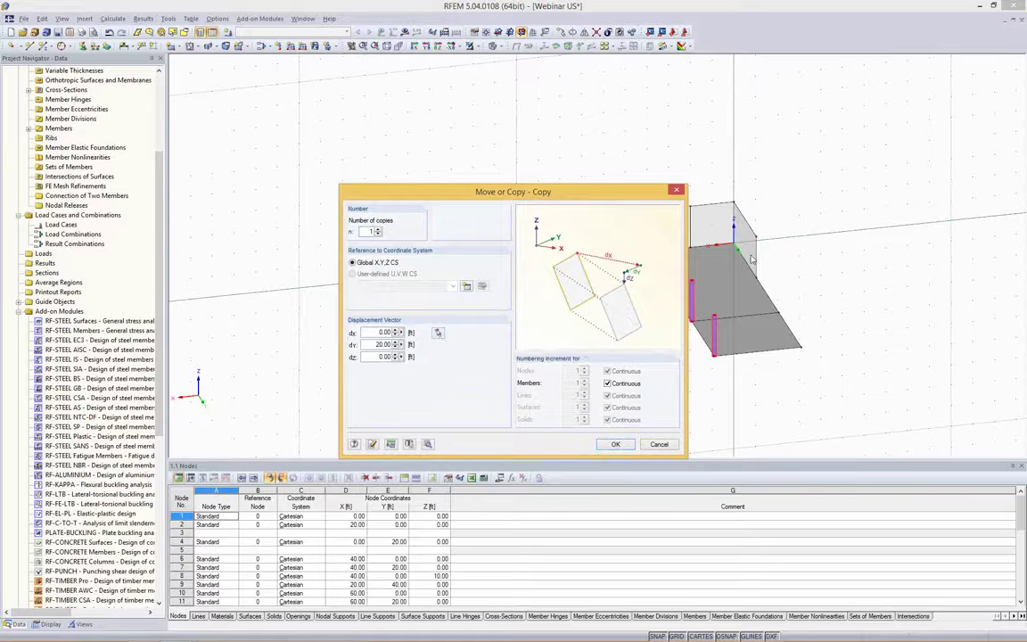
{"action": "left_click", "coordinate": [438, 332]}
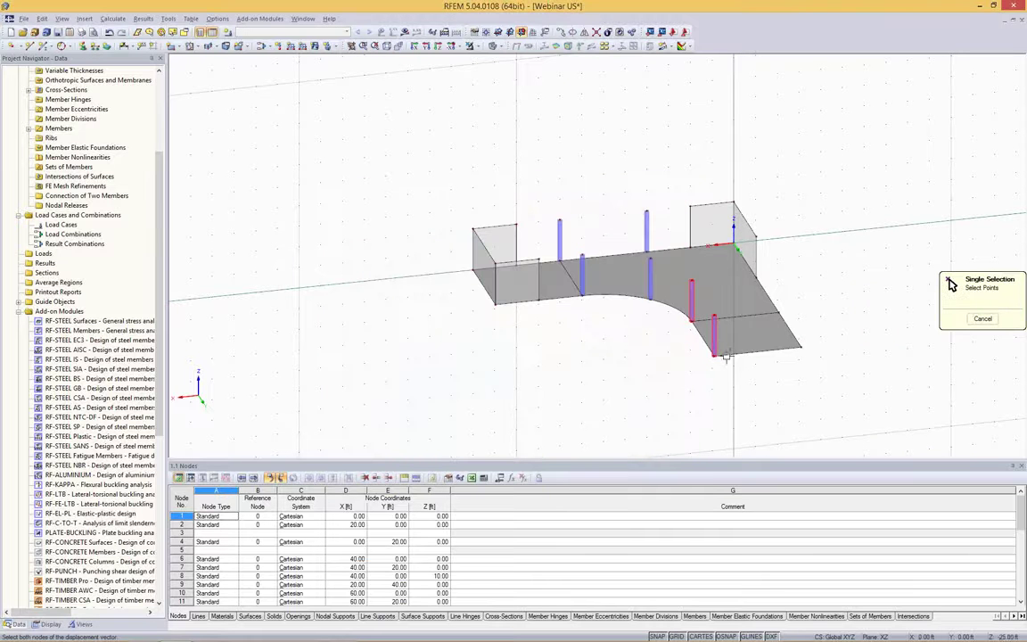
{"action": "left_click", "coordinate": [800, 347]}
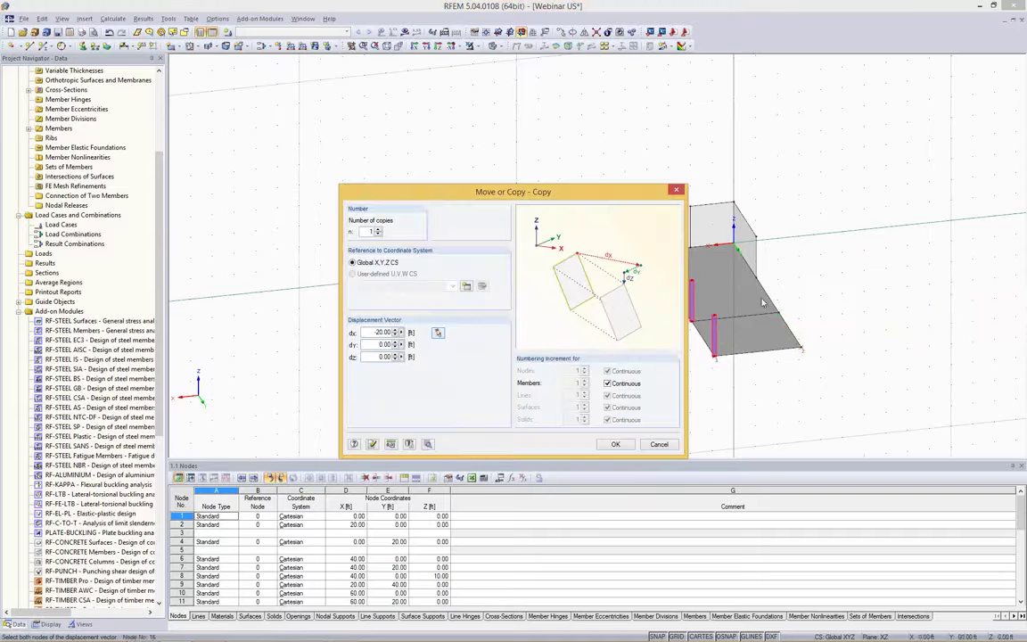
{"action": "left_click", "coordinate": [616, 445]}
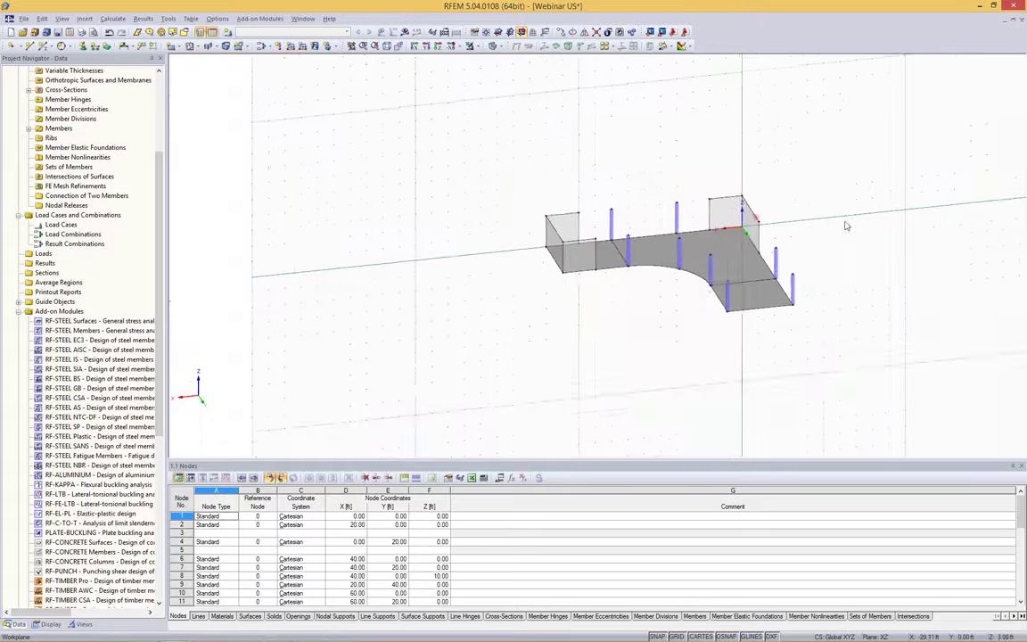
Connect the model's lines and members so the curved slab edge is split at its middle column.
{"action": "mouse_move", "coordinate": [843, 251]}
{"action": "middle_mouse_down", "text": "ctrl"}
{"action": "mouse_move", "coordinate": [904, 124]}
{"action": "mouse_move", "coordinate": [861, 273]}
{"action": "mouse_move", "coordinate": [656, 148]}
{"action": "mouse_move", "coordinate": [869, 232]}
{"action": "mouse_move", "coordinate": [825, 247]}
{"action": "middle_mouse_up", "text": "ctrl"}
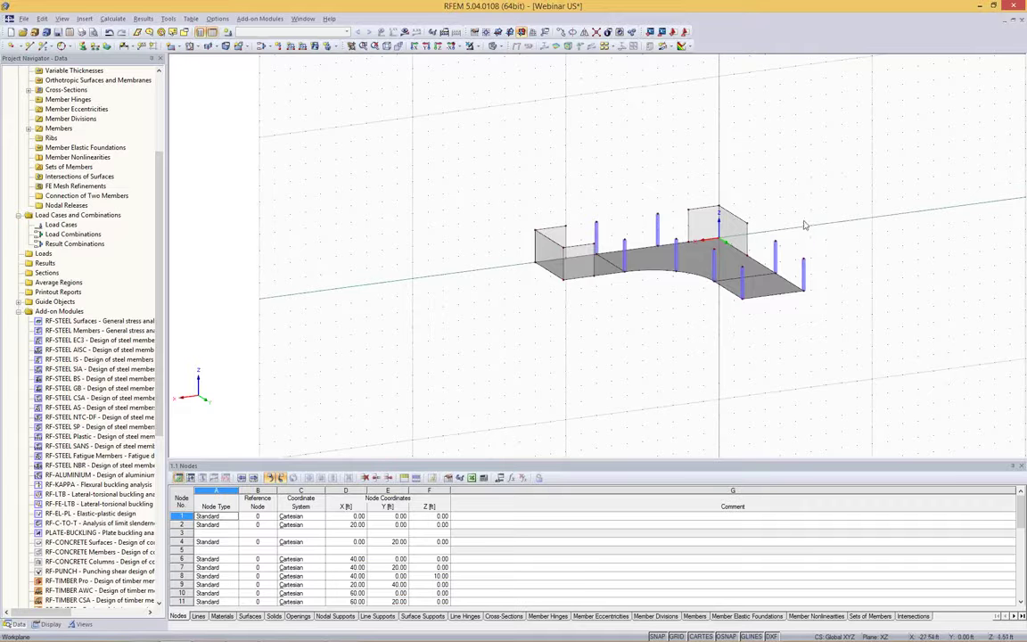
{"action": "left_click", "coordinate": [596, 34]}
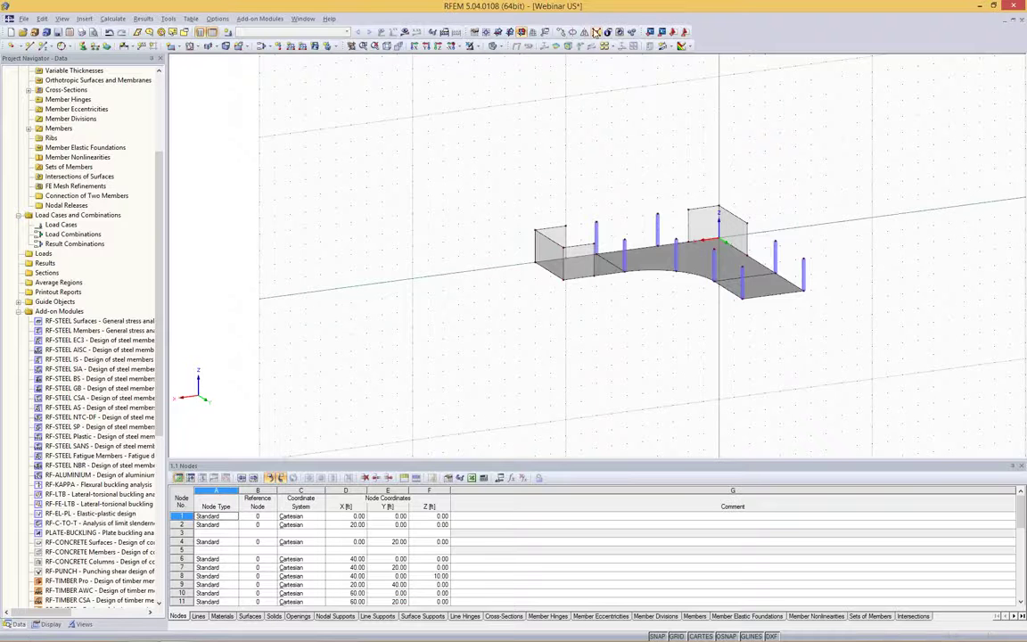
{"action": "left_click", "coordinate": [878, 367]}
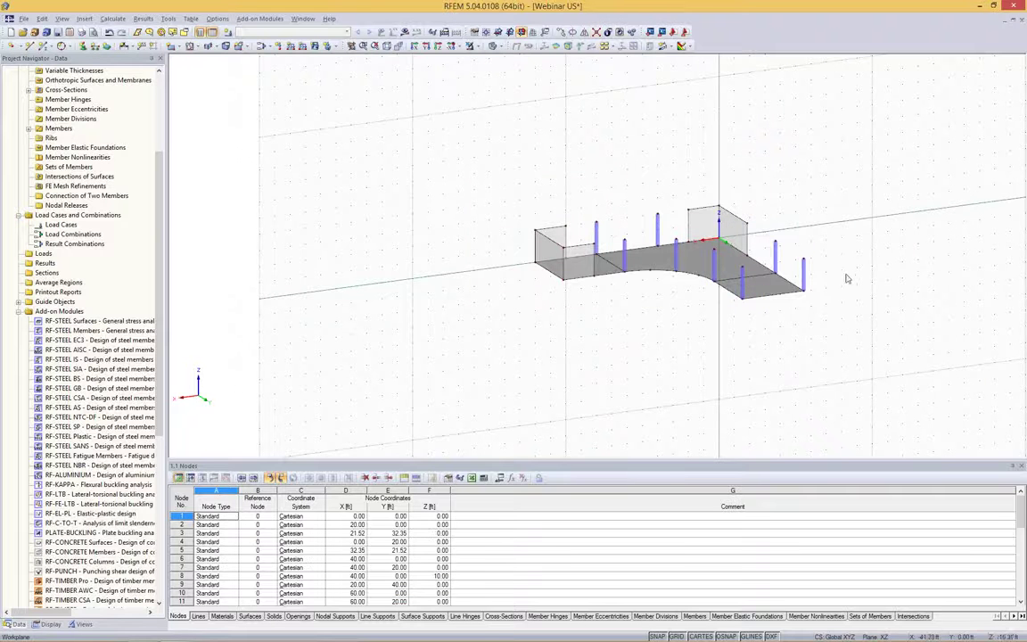
Select all top nodes of the columns and walls and set their Z coordinate to 12 ft.
{"action": "middle_click_drag", "start_coordinate": [857, 232], "coordinate": [890, 108], "text": "ctrl"}
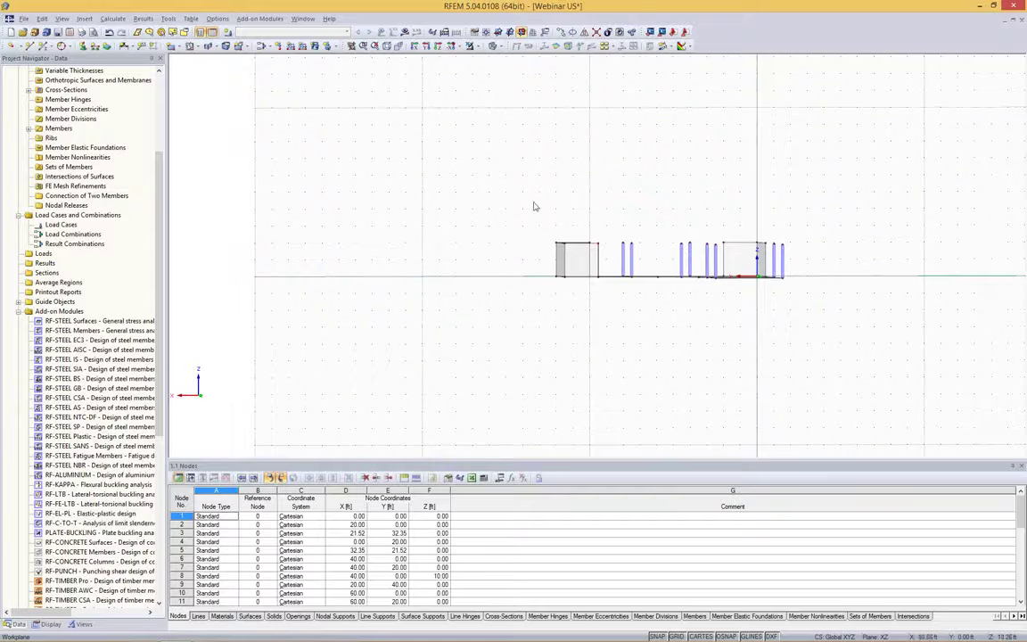
{"action": "left_click_drag", "start_coordinate": [509, 211], "coordinate": [820, 254]}
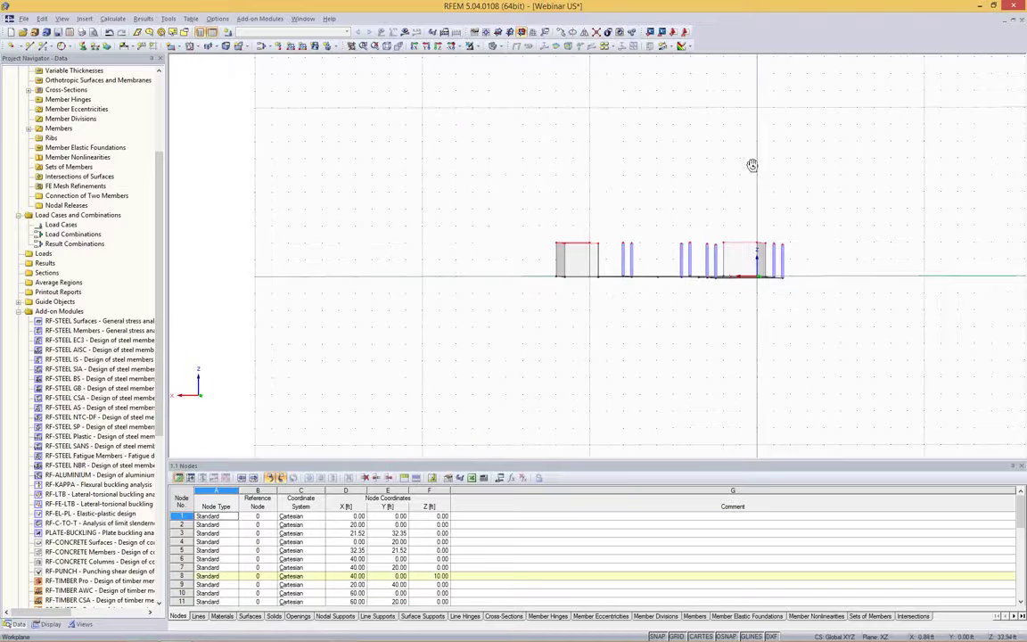
{"action": "mouse_move", "coordinate": [678, 148]}
{"action": "middle_mouse_down", "text": "ctrl"}
{"action": "mouse_move", "coordinate": [744, 183]}
{"action": "mouse_move", "coordinate": [674, 169]}
{"action": "middle_mouse_up", "text": "ctrl"}
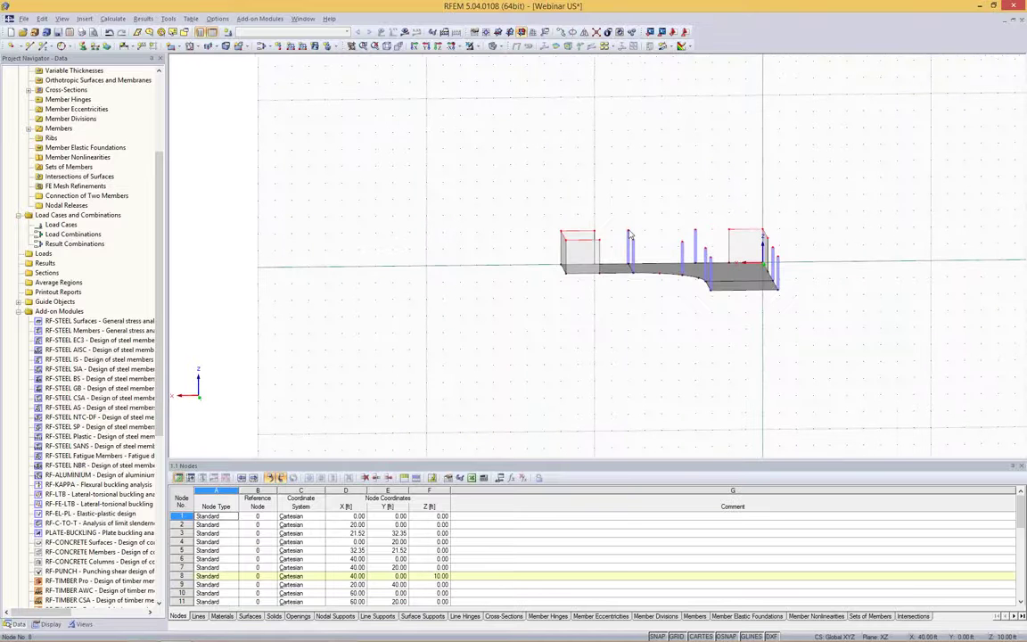
{"action": "right_click", "coordinate": [648, 230]}
{"action": "mouse_move", "coordinate": [724, 248]}
{"action": "left_click", "coordinate": [787, 252]}
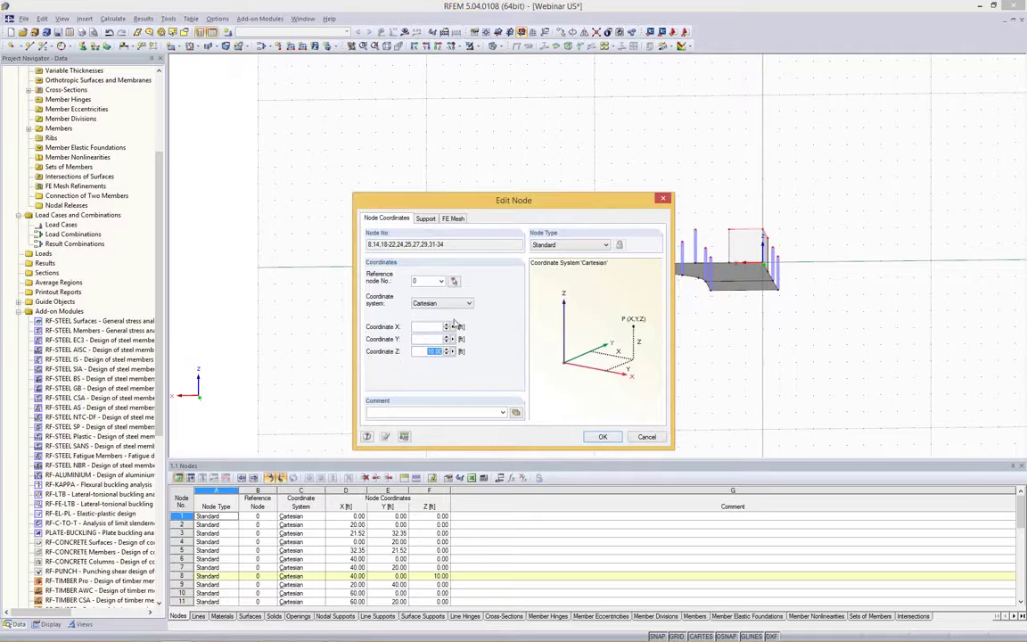
{"action": "type", "text": "12"}
{"action": "left_click", "coordinate": [604, 437]}
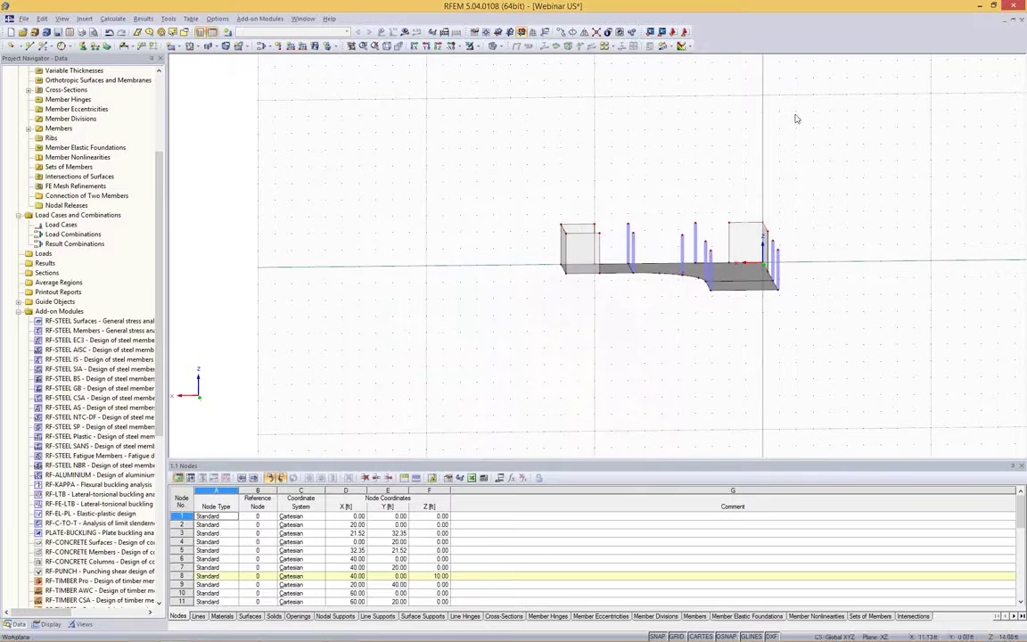
Copy the whole base slab 12 ft upward, taking the displacement vector from the bottom to the top node of a wall corner.
{"action": "scroll", "coordinate": [696, 259], "scroll_direction": "up", "scroll_amount": 2}
{"action": "scroll", "coordinate": [695, 259], "scroll_direction": "up", "scroll_amount": 1}
{"action": "middle_click_drag", "start_coordinate": [732, 132], "coordinate": [634, 139], "text": "ctrl"}
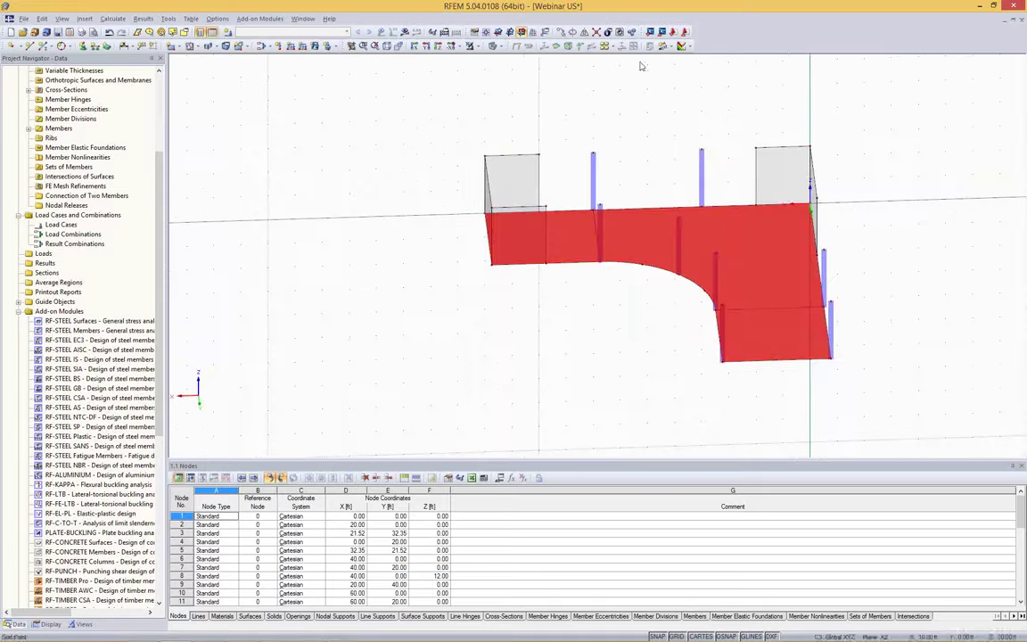
{"action": "left_click", "coordinate": [561, 33]}
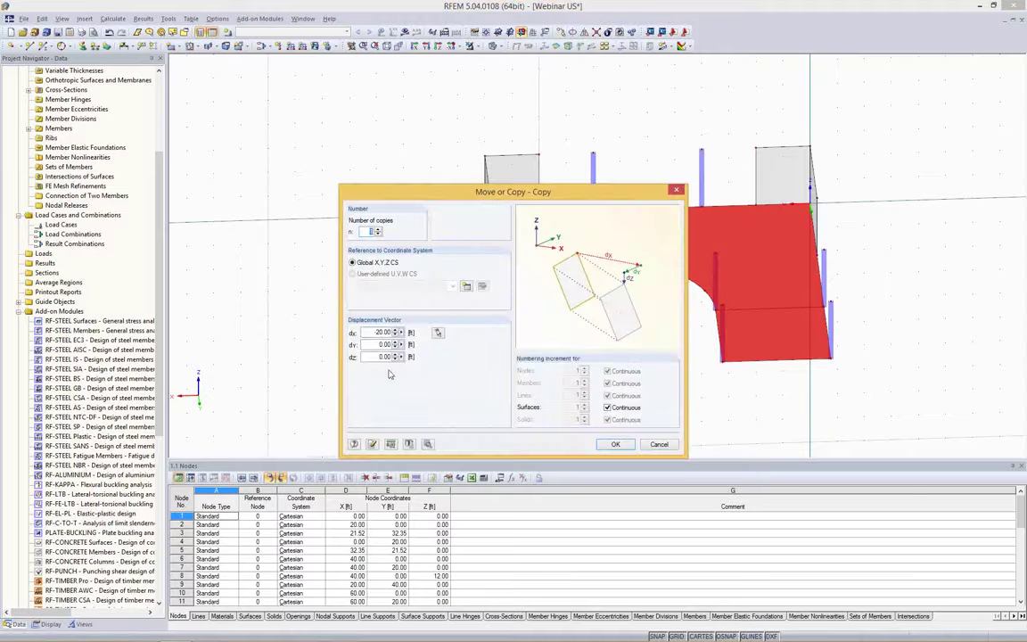
{"action": "left_click", "coordinate": [437, 332]}
{"action": "left_click", "coordinate": [491, 266]}
{"action": "left_click", "coordinate": [492, 207]}
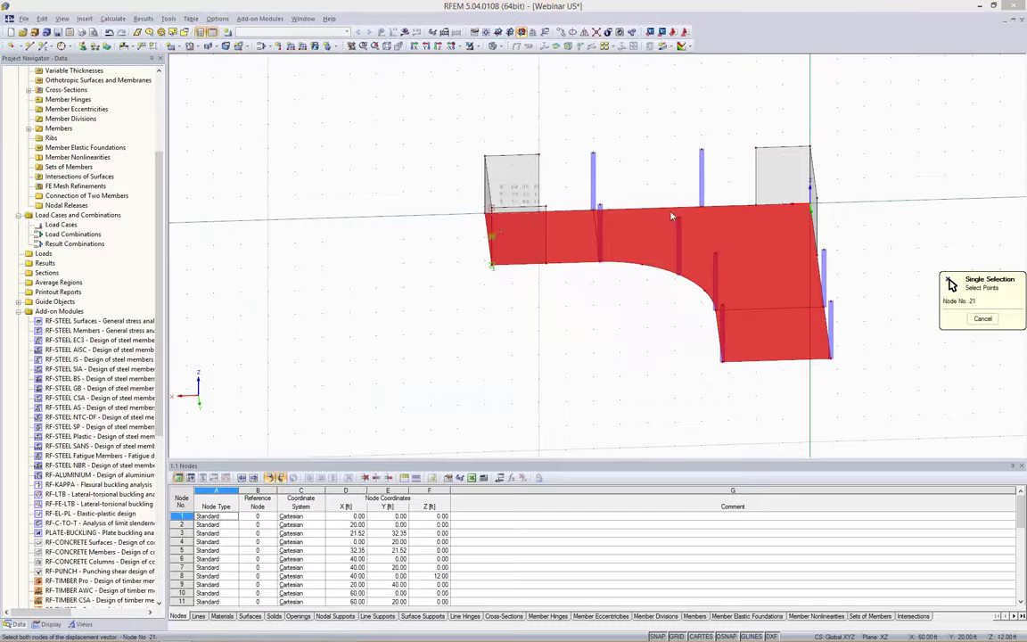
{"action": "left_click", "coordinate": [613, 444]}
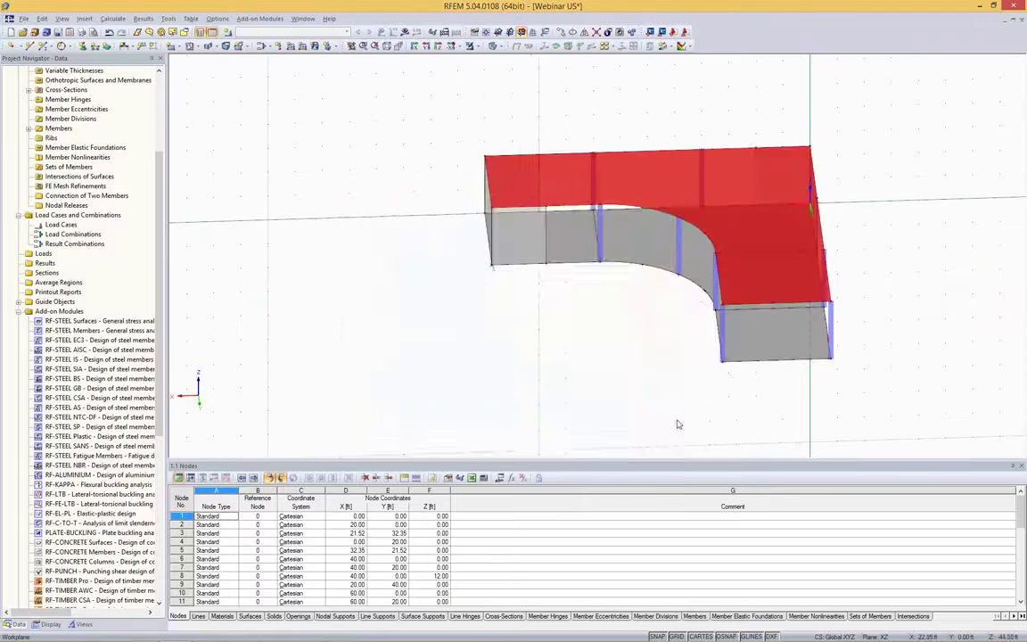
Select the first story's walls, columns and upper slab and make 4 copies with a displacement of 12 ft in Z.
{"action": "middle_click_drag", "start_coordinate": [513, 327], "coordinate": [697, 352]}
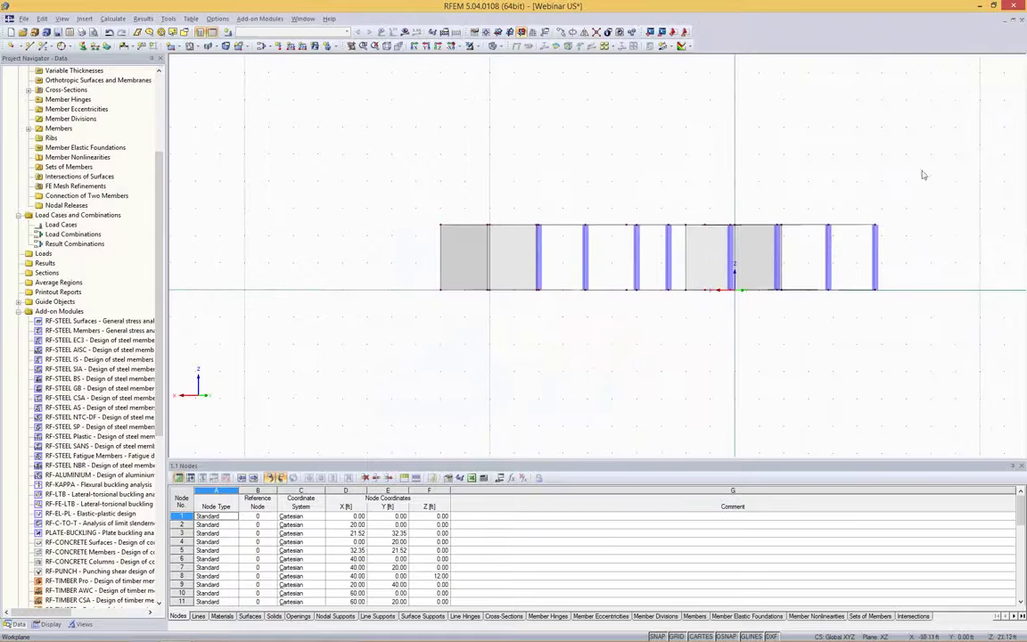
{"action": "left_click_drag", "start_coordinate": [969, 157], "coordinate": [415, 260]}
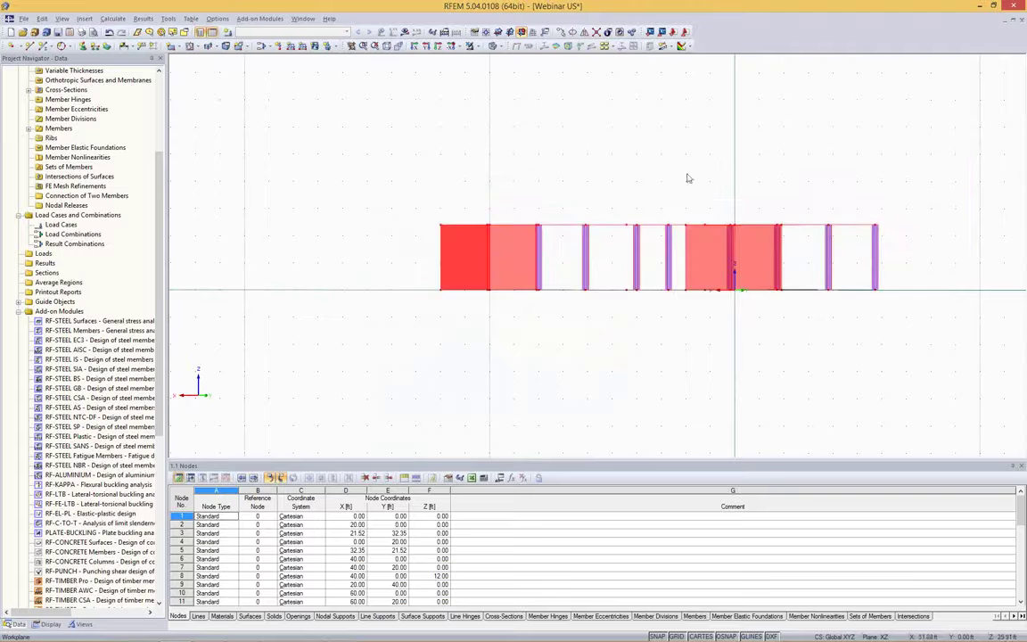
{"action": "middle_click_drag", "start_coordinate": [698, 125], "coordinate": [630, 142], "text": "ctrl"}
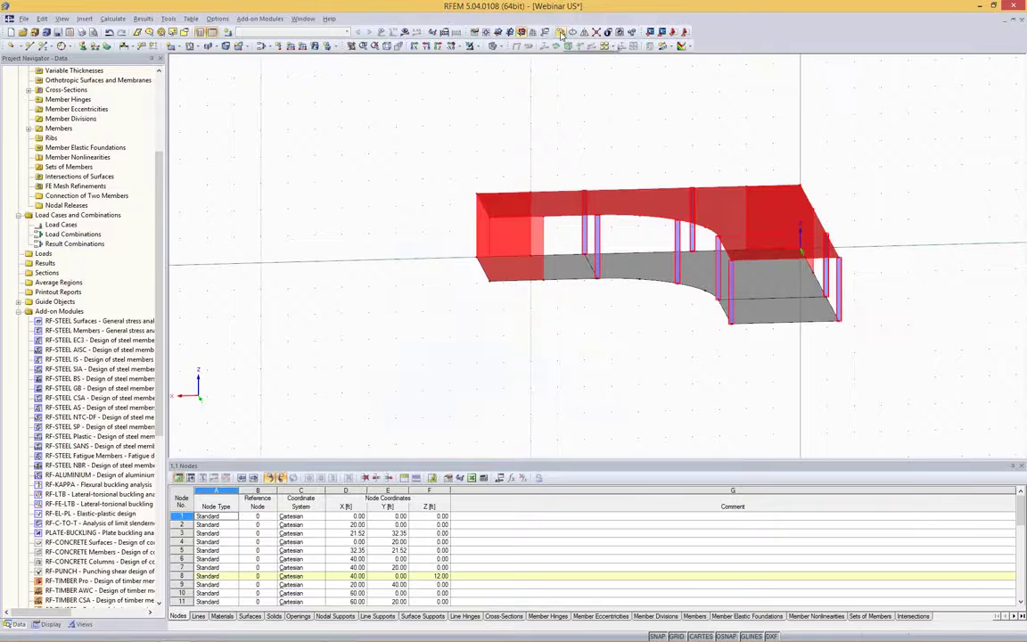
{"action": "left_click", "coordinate": [503, 32]}
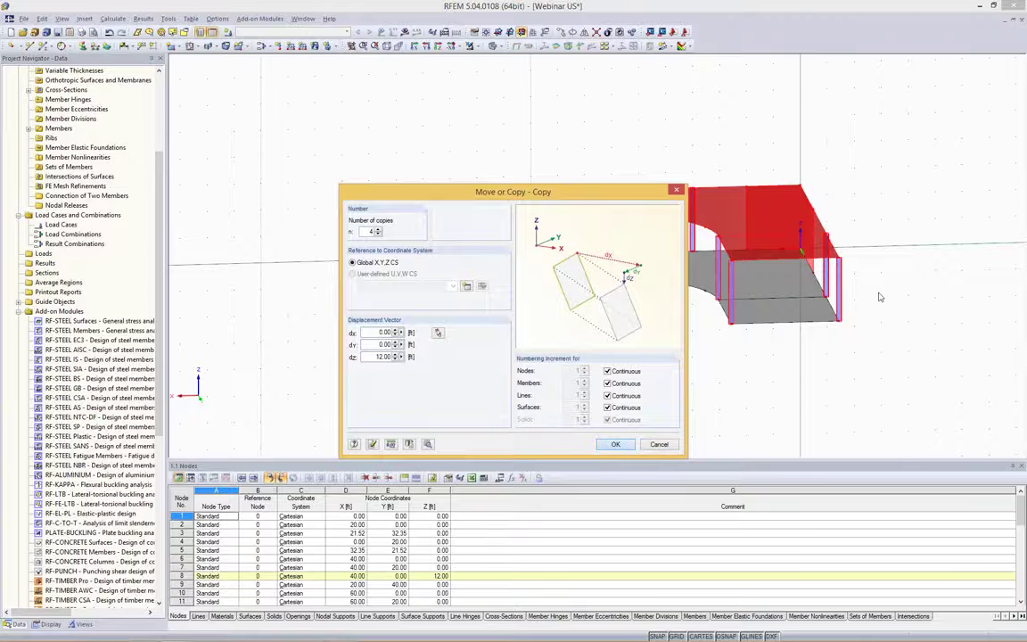
{"action": "scroll", "coordinate": [858, 296], "scroll_direction": "down", "scroll_amount": 3}
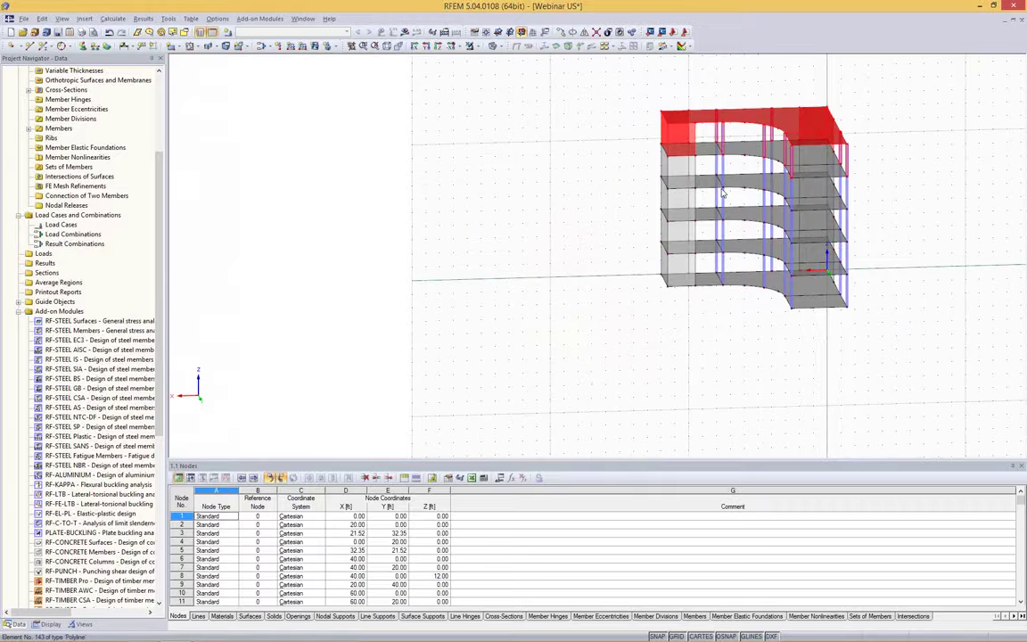
{"action": "left_click", "coordinate": [911, 308]}
{"action": "middle_click_drag", "start_coordinate": [892, 307], "coordinate": [912, 282], "text": "ctrl"}
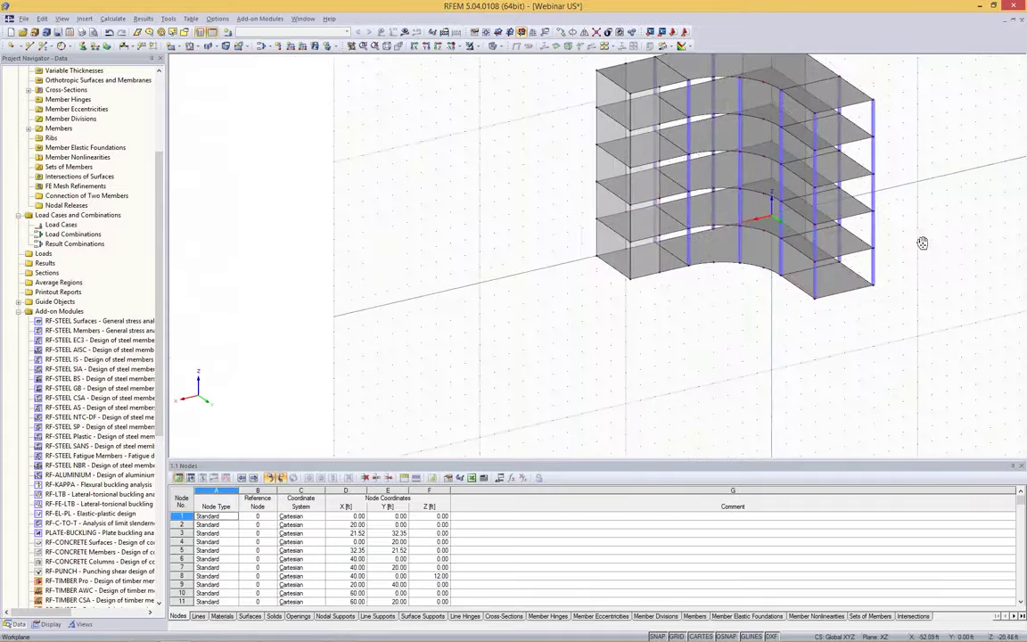
{"action": "middle_click_drag", "start_coordinate": [921, 242], "coordinate": [766, 338], "text": "ctrl"}
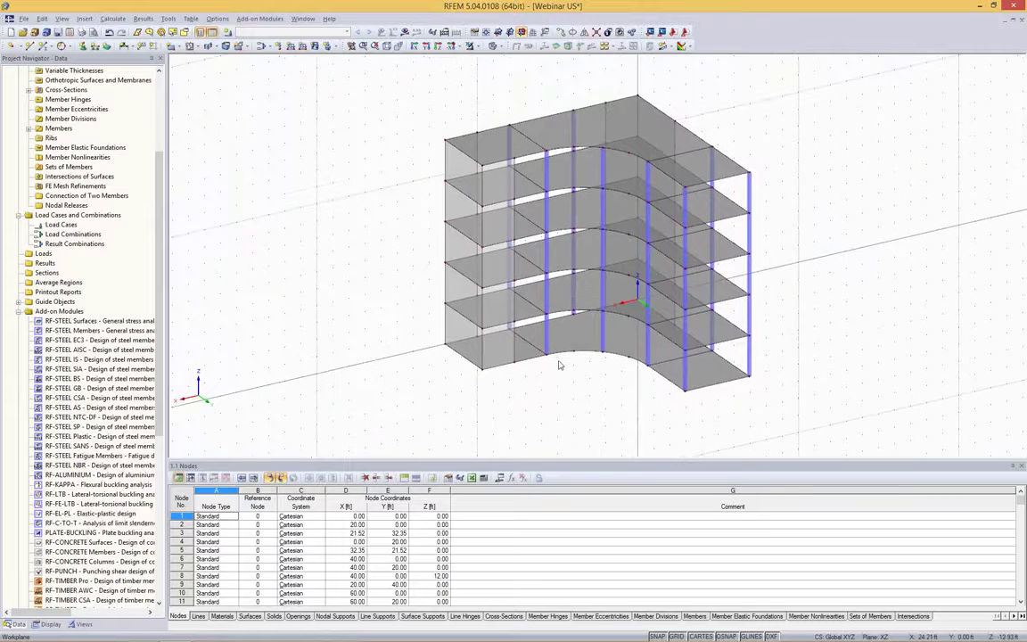
{"action": "left_click", "coordinate": [83, 46]}
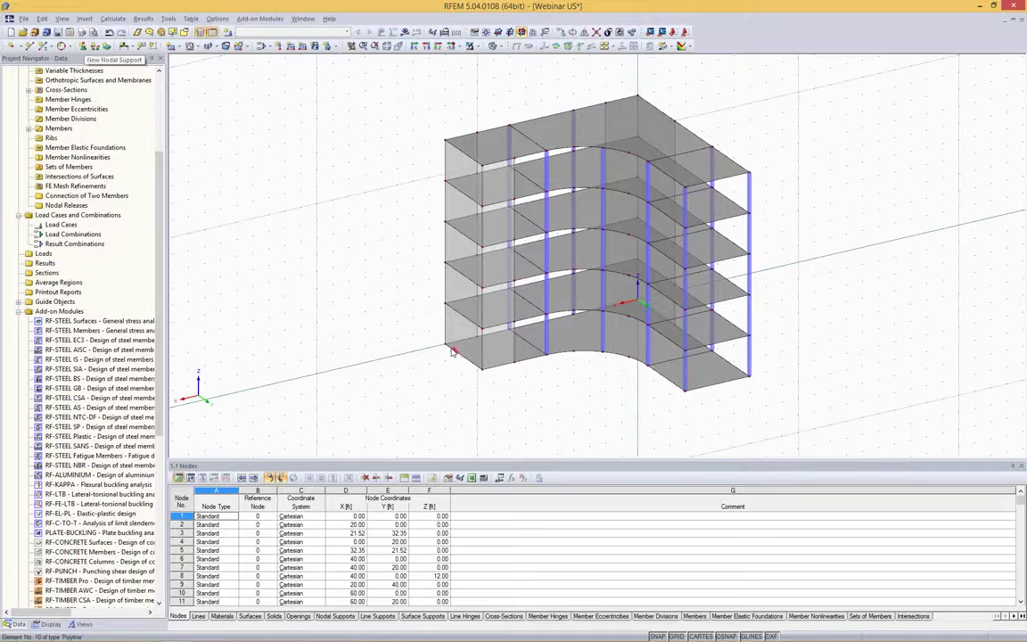
{"action": "left_click", "coordinate": [106, 47]}
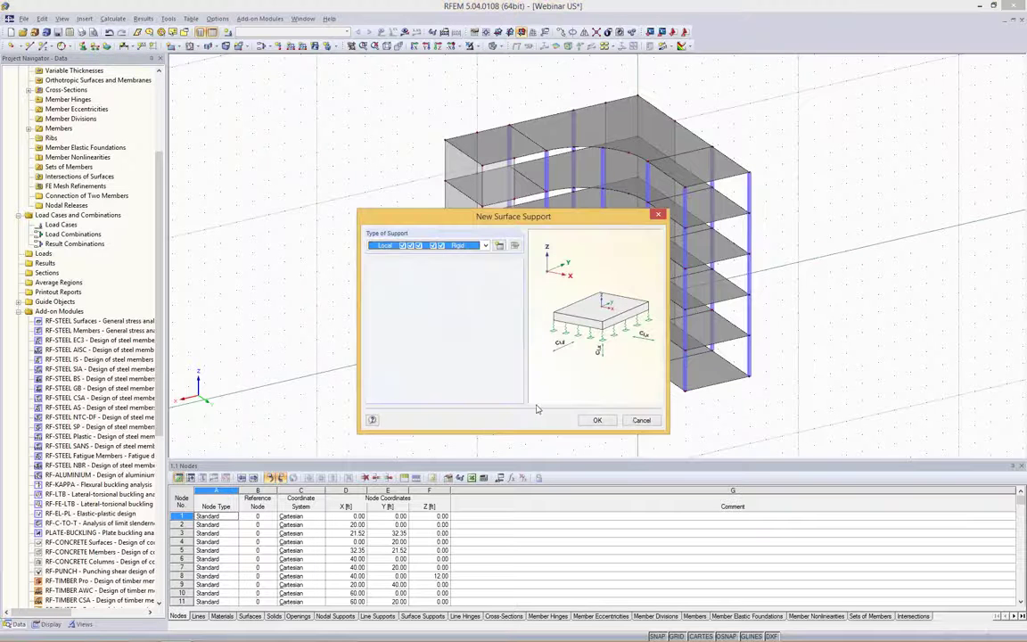
{"action": "left_click", "coordinate": [636, 420]}
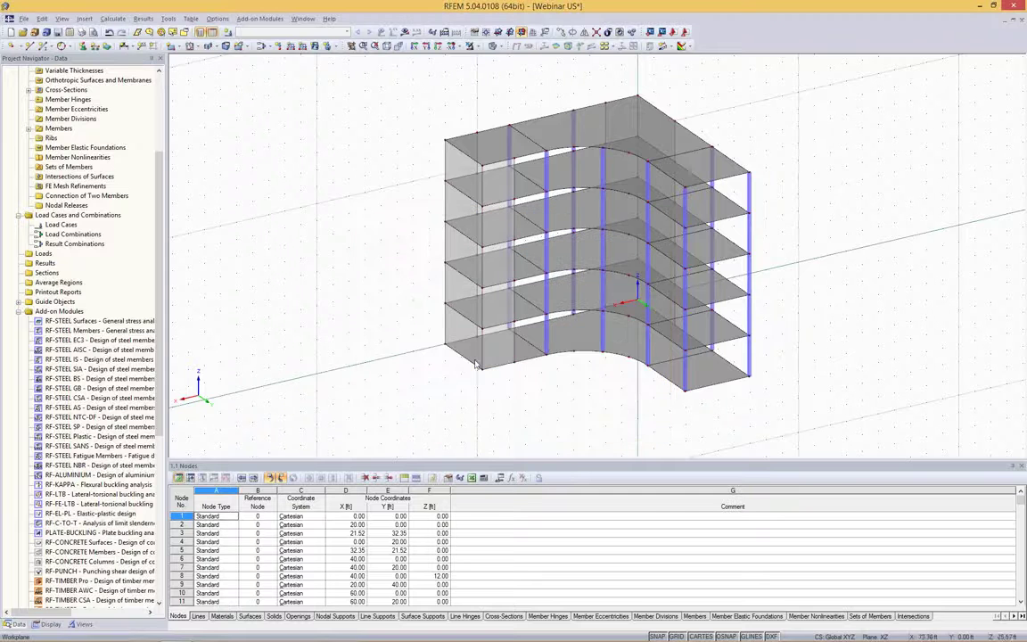
Select the three base slab surfaces, edit them together and activate a surface support for them.
{"action": "left_click", "coordinate": [689, 374], "text": "ctrl"}
{"action": "left_click", "coordinate": [472, 352], "text": "ctrl"}
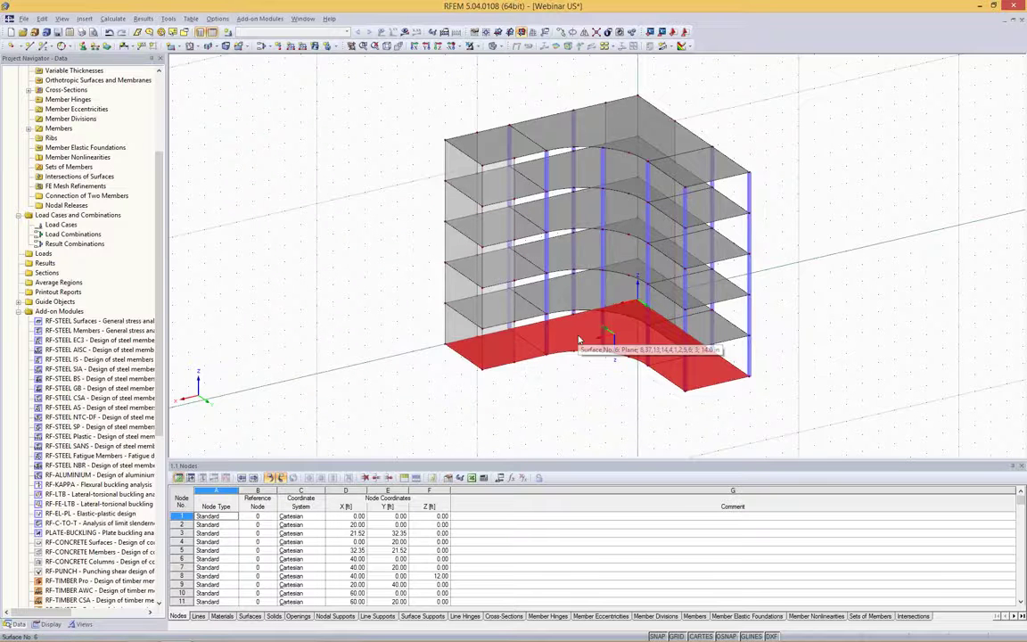
{"action": "right_click", "coordinate": [578, 337]}
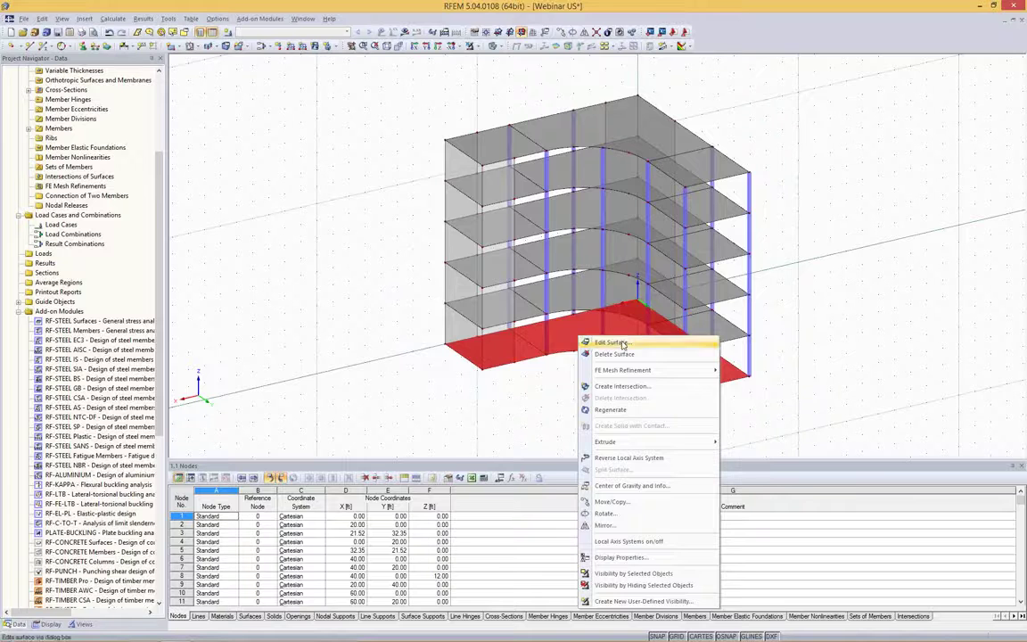
{"action": "left_click", "coordinate": [623, 344]}
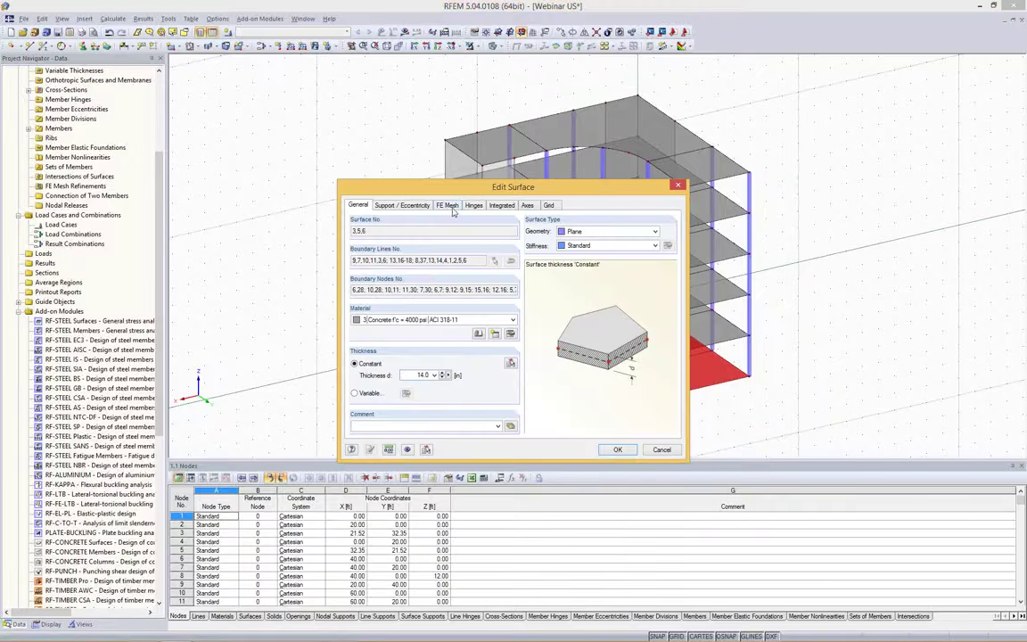
{"action": "left_click", "coordinate": [426, 207]}
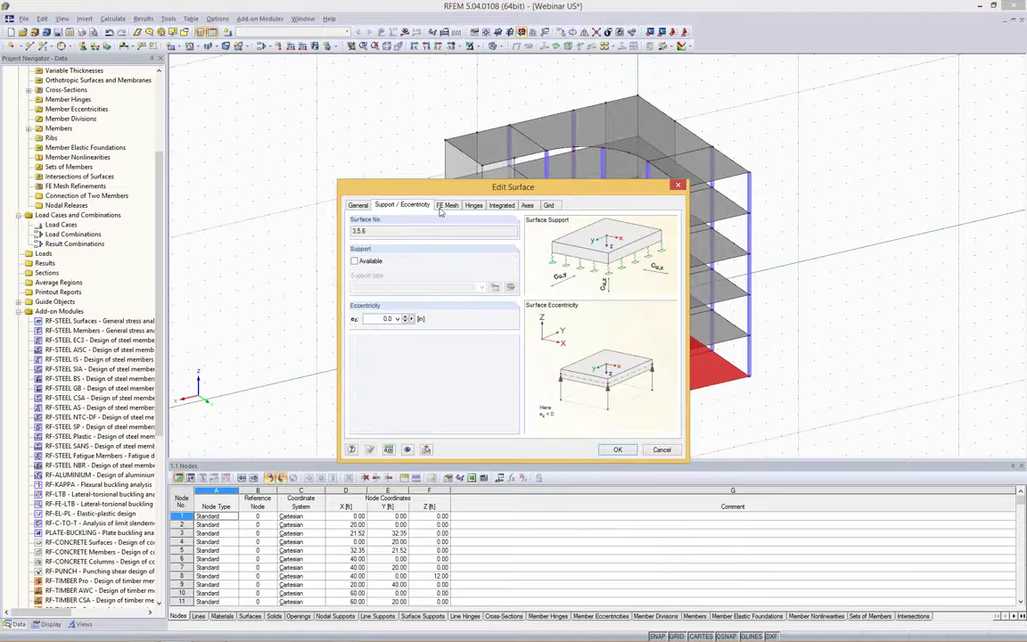
{"action": "left_click", "coordinate": [355, 261]}
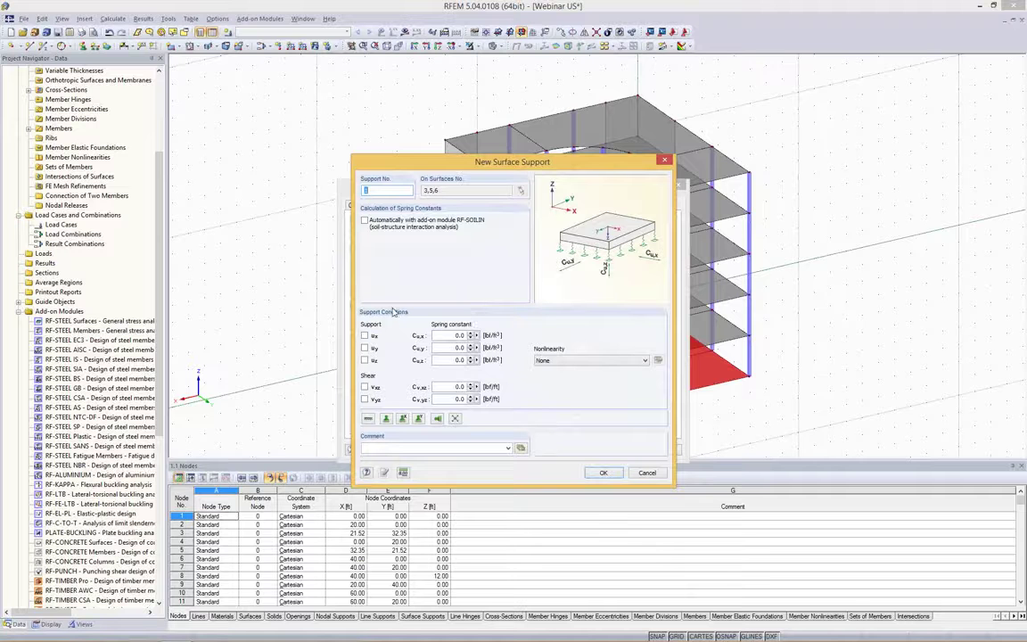
Define the surface support with springs of 31000 lbf/ft³ in x and y, 310000 in z, 3100 lbf/ft shear, and failure under negative z contact stress.
{"action": "left_click", "coordinate": [443, 334]}
{"action": "type", "text": "310"}
{"action": "left_click", "coordinate": [572, 363]}
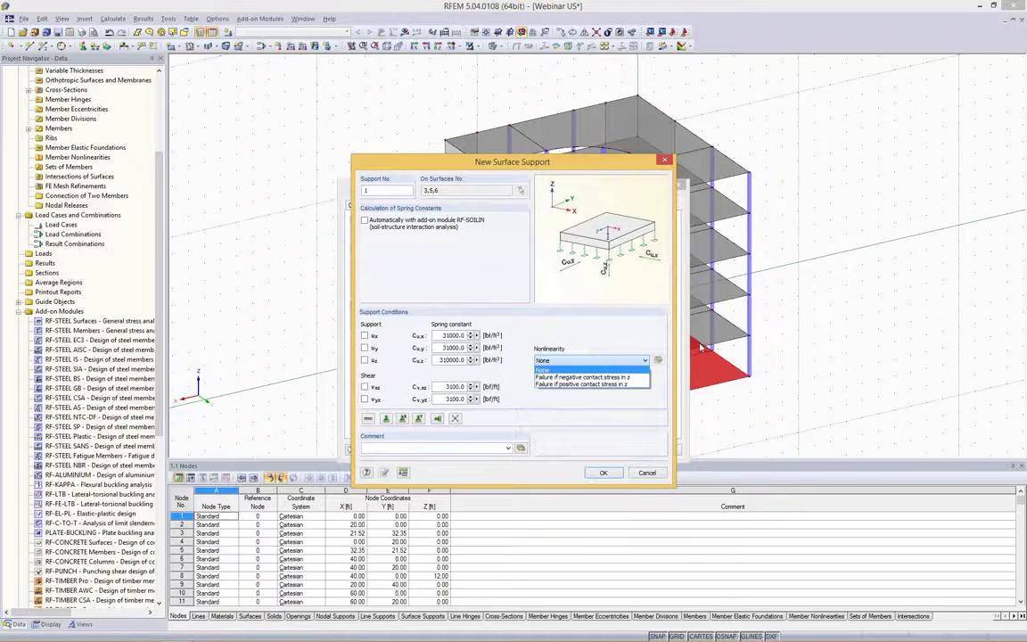
{"action": "left_click", "coordinate": [607, 378]}
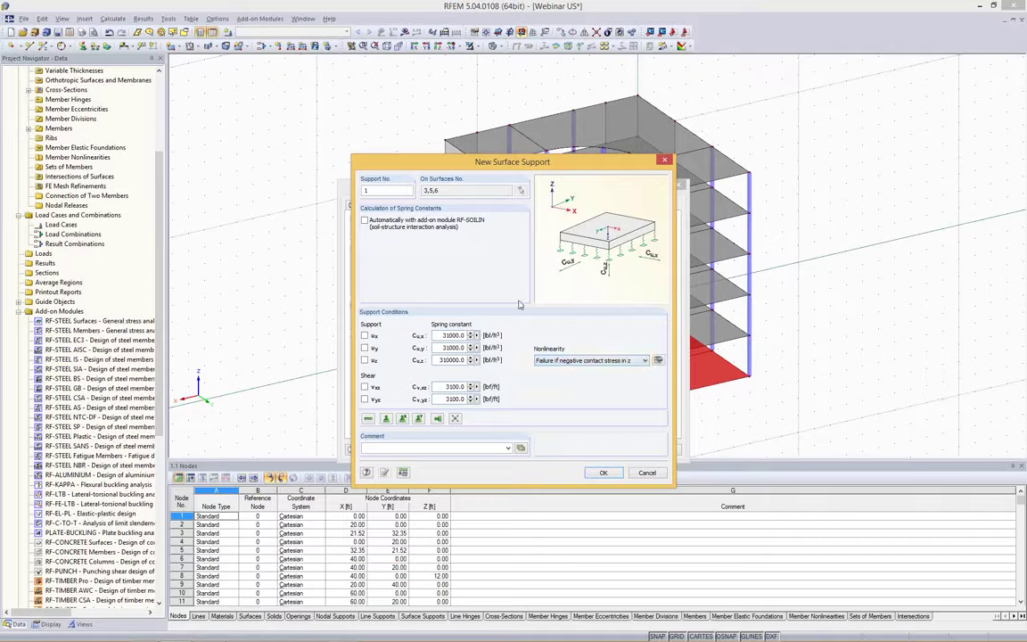
{"action": "left_click", "coordinate": [603, 474]}
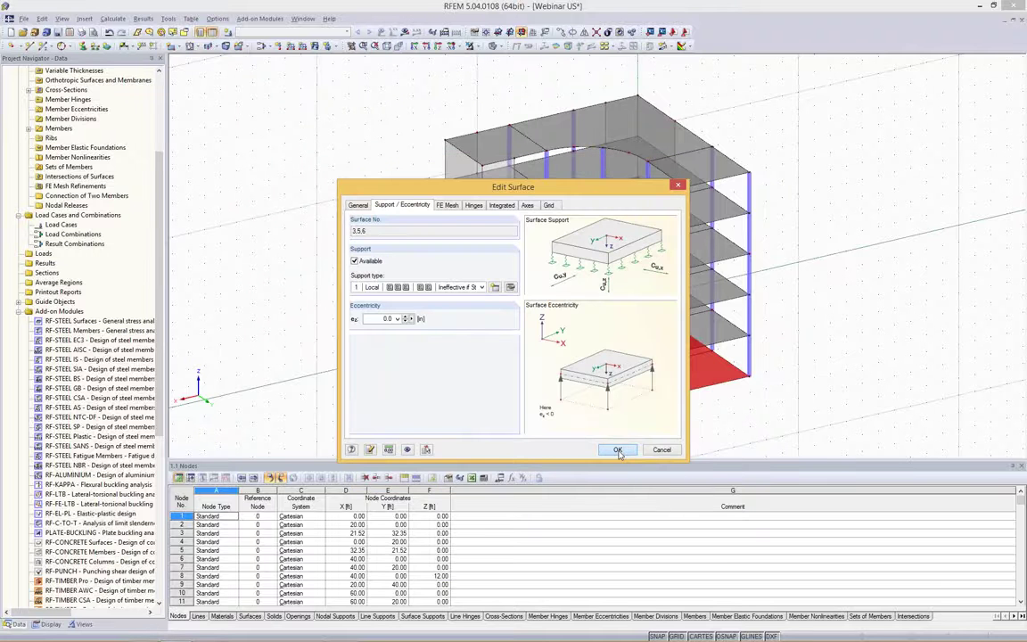
Apply the surface support to the three base slab surfaces and inspect the support symbols along the whole base slab.
{"action": "left_click", "coordinate": [618, 450]}
{"action": "scroll", "coordinate": [727, 394], "scroll_direction": "up", "scroll_amount": 5}
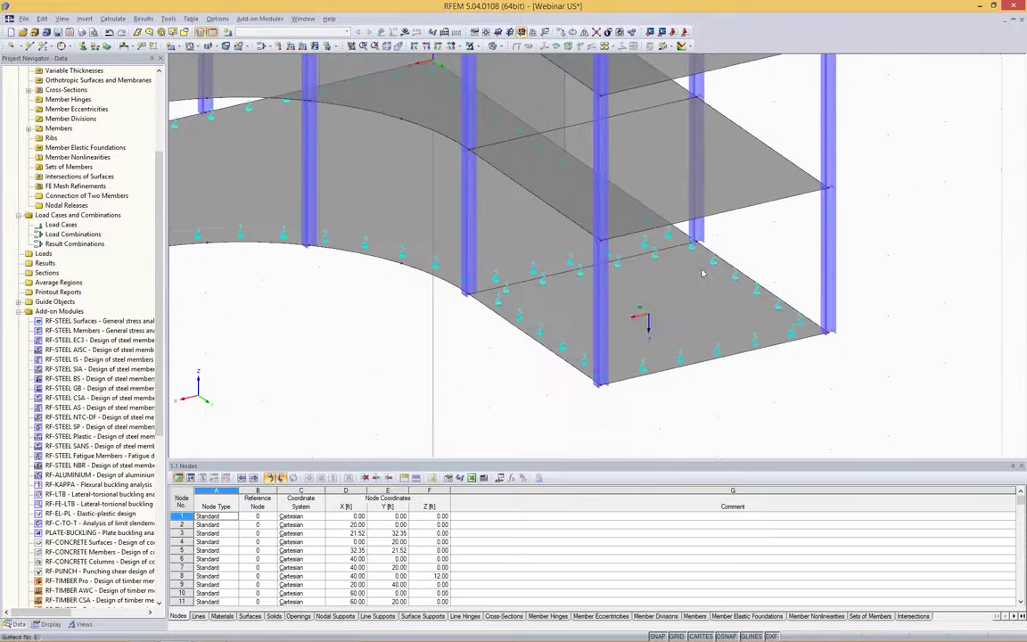
{"action": "middle_click_drag", "start_coordinate": [393, 296], "coordinate": [782, 336]}
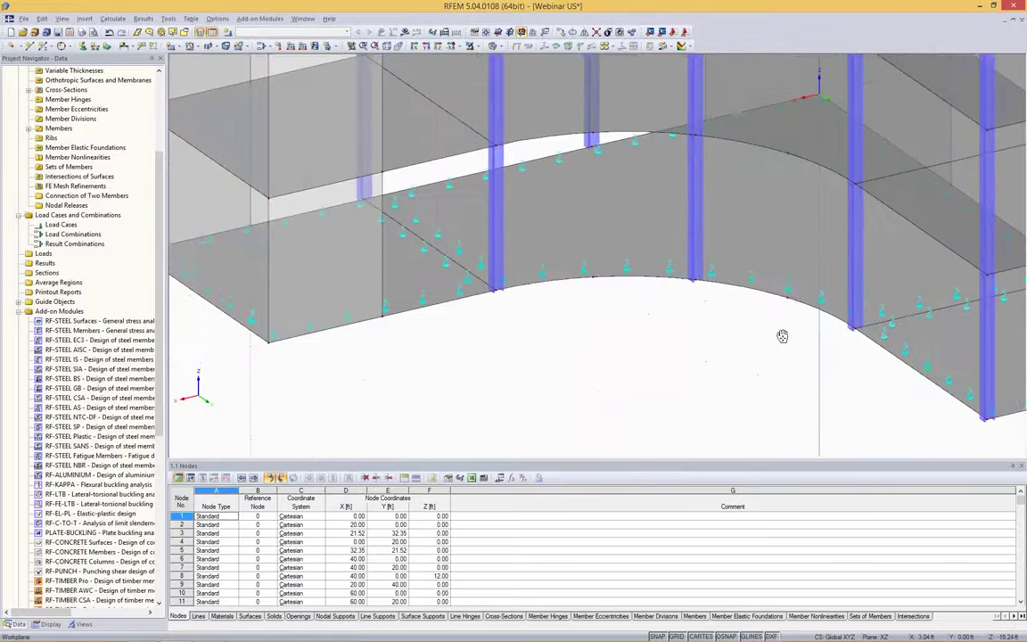
{"action": "middle_click_drag", "start_coordinate": [676, 302], "coordinate": [569, 271]}
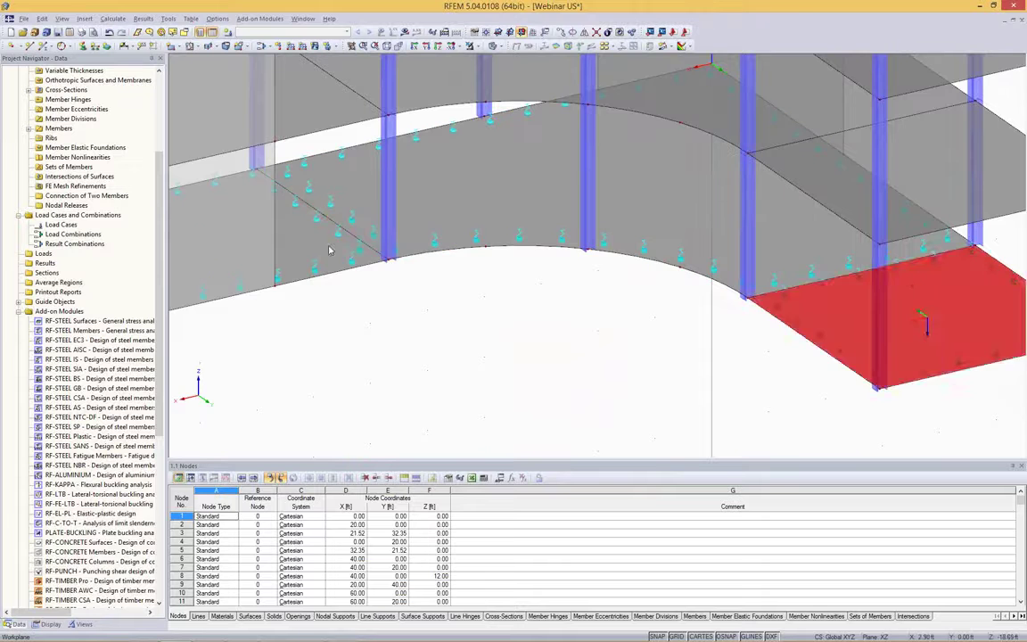
{"action": "scroll", "coordinate": [460, 330], "scroll_direction": "down", "scroll_amount": 3}
{"action": "scroll", "coordinate": [468, 334], "scroll_direction": "down", "scroll_amount": 2}
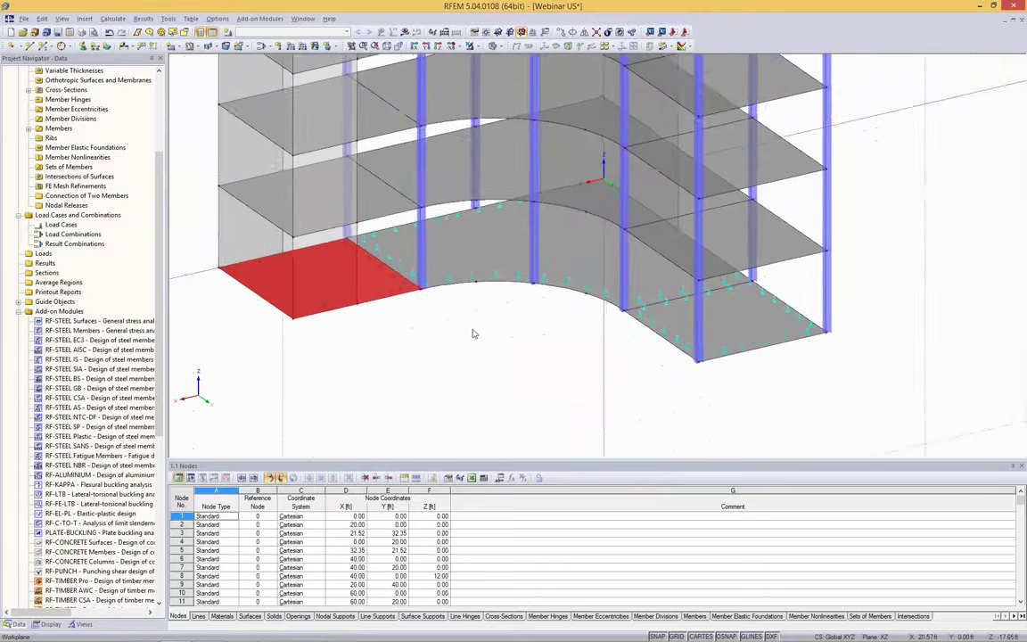
{"action": "scroll", "coordinate": [474, 334], "scroll_direction": "down", "scroll_amount": 4}
{"action": "middle_click_drag", "start_coordinate": [671, 369], "coordinate": [643, 346], "text": "ctrl"}
{"action": "middle_click_drag", "start_coordinate": [438, 125], "coordinate": [479, 157]}
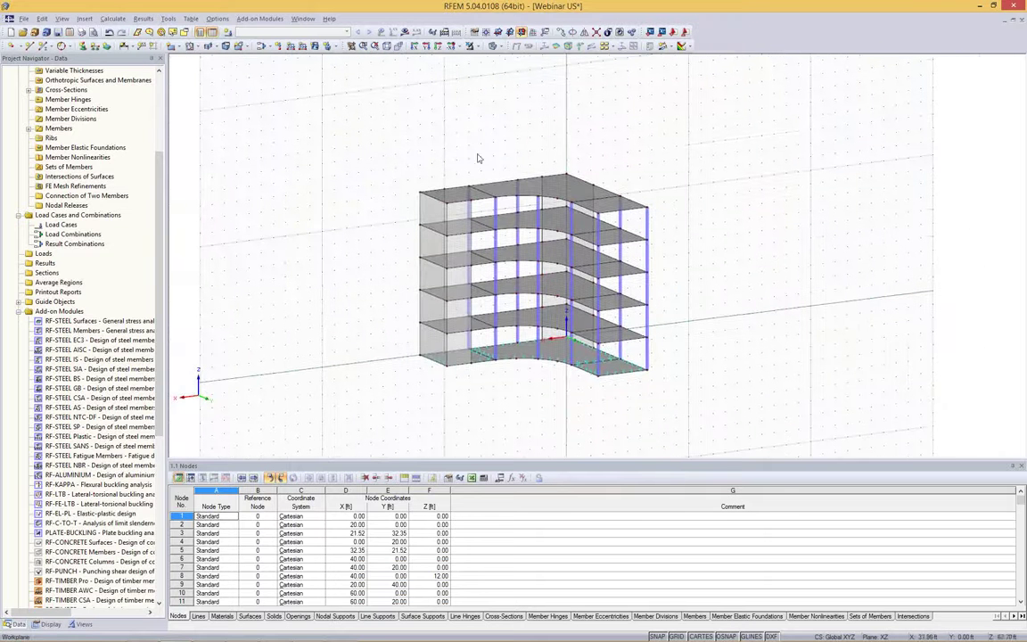
Create load case LC1 described as Self-weight, in the Dead category with active self-weight of factor -1.000 in Z.
{"action": "left_click", "coordinate": [228, 32]}
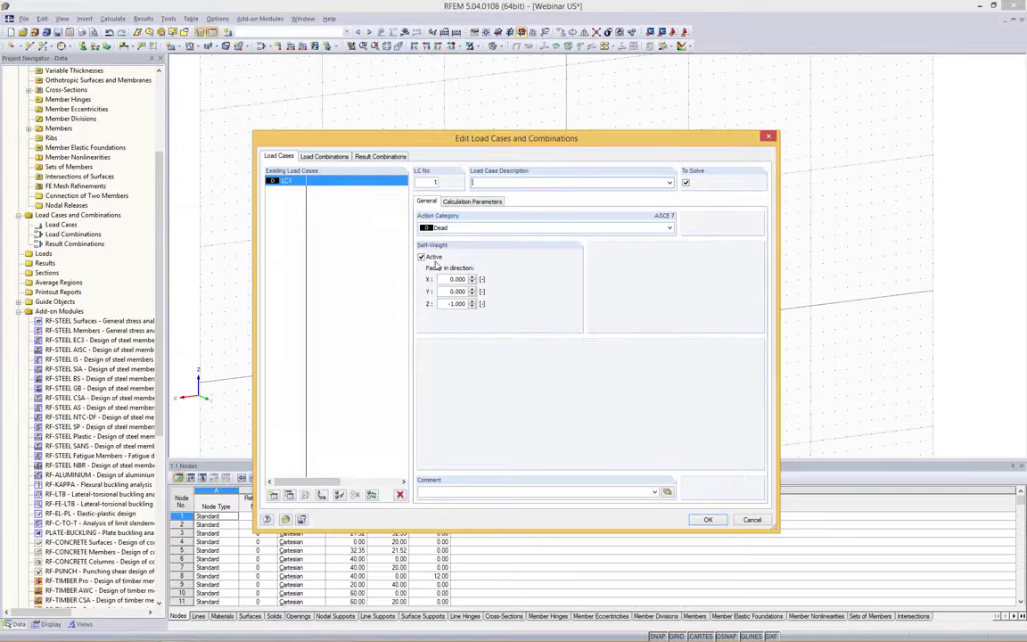
{"action": "left_click", "coordinate": [669, 183]}
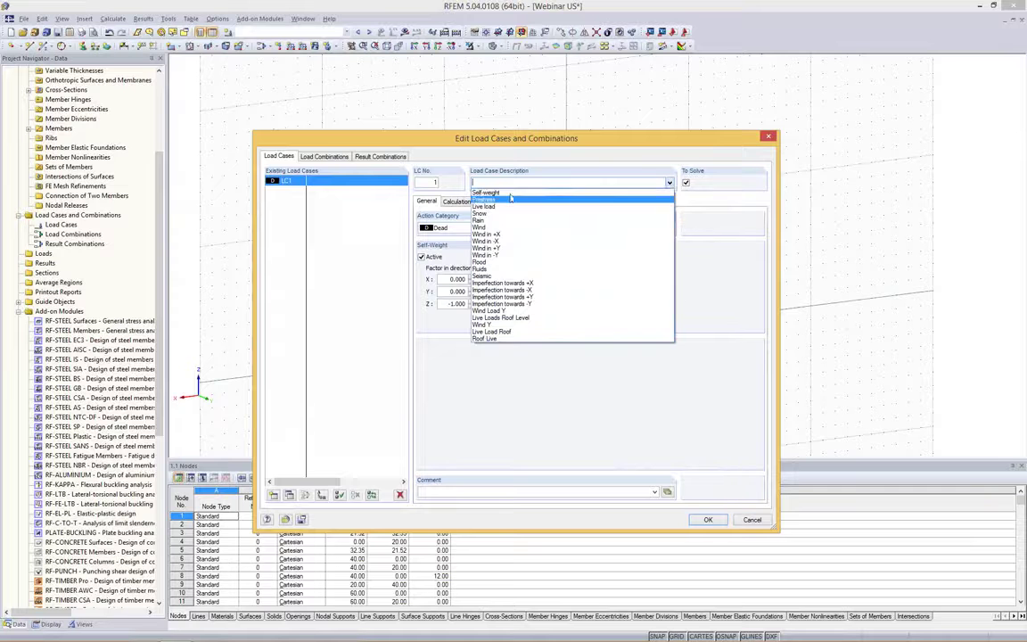
{"action": "left_click", "coordinate": [486, 192]}
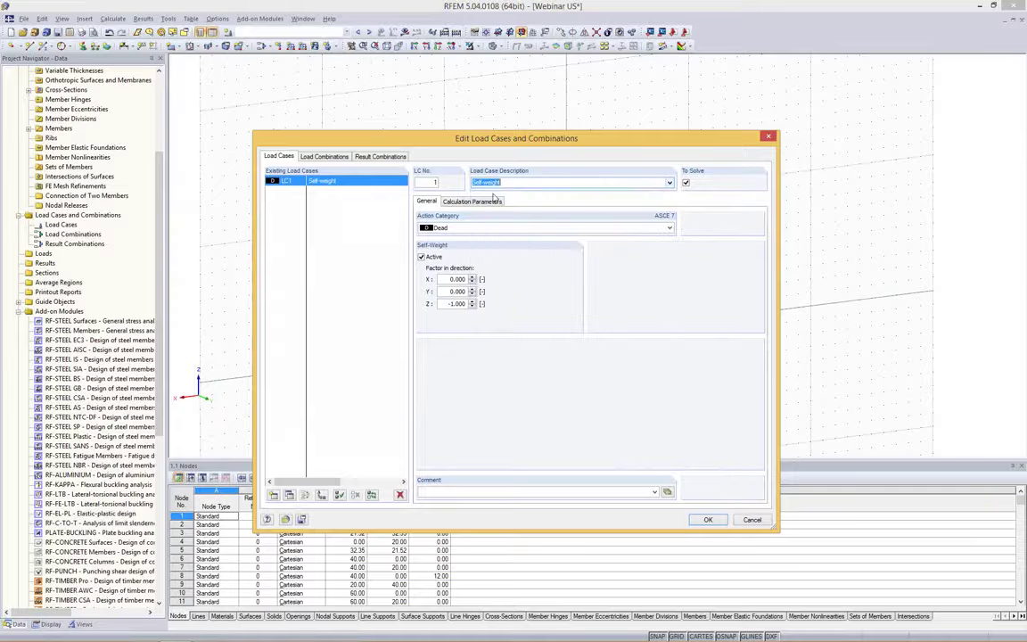
{"action": "left_click", "coordinate": [706, 520]}
Switch off the display of the self-weight loads on the model.
{"action": "left_click", "coordinate": [50, 624]}
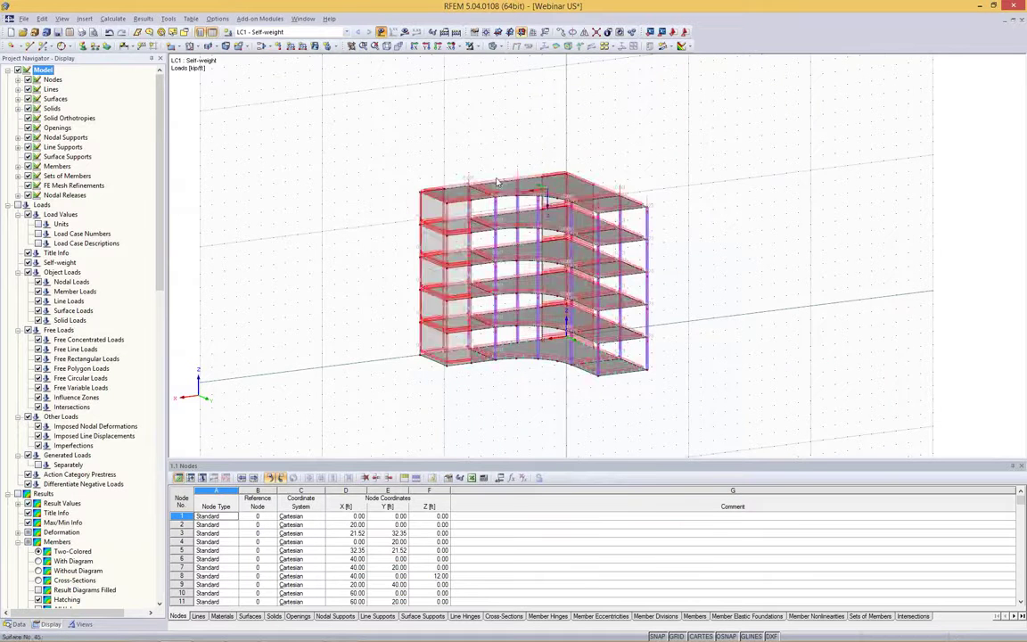
{"action": "scroll", "coordinate": [455, 178], "scroll_direction": "up", "scroll_amount": 5}
{"action": "scroll", "coordinate": [461, 192], "scroll_direction": "down", "scroll_amount": 5}
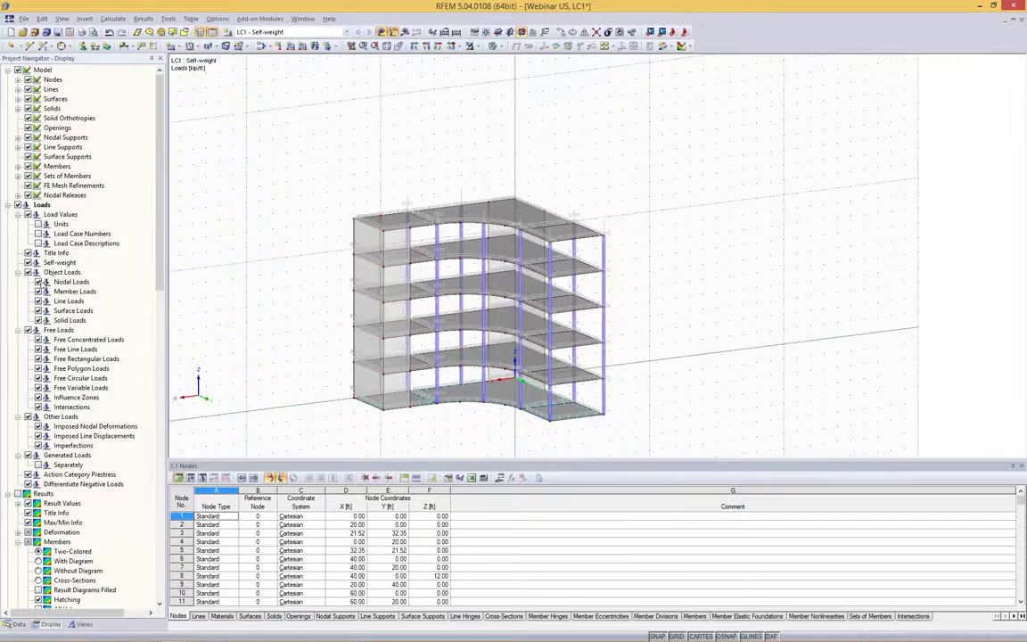
{"action": "left_click", "coordinate": [30, 263]}
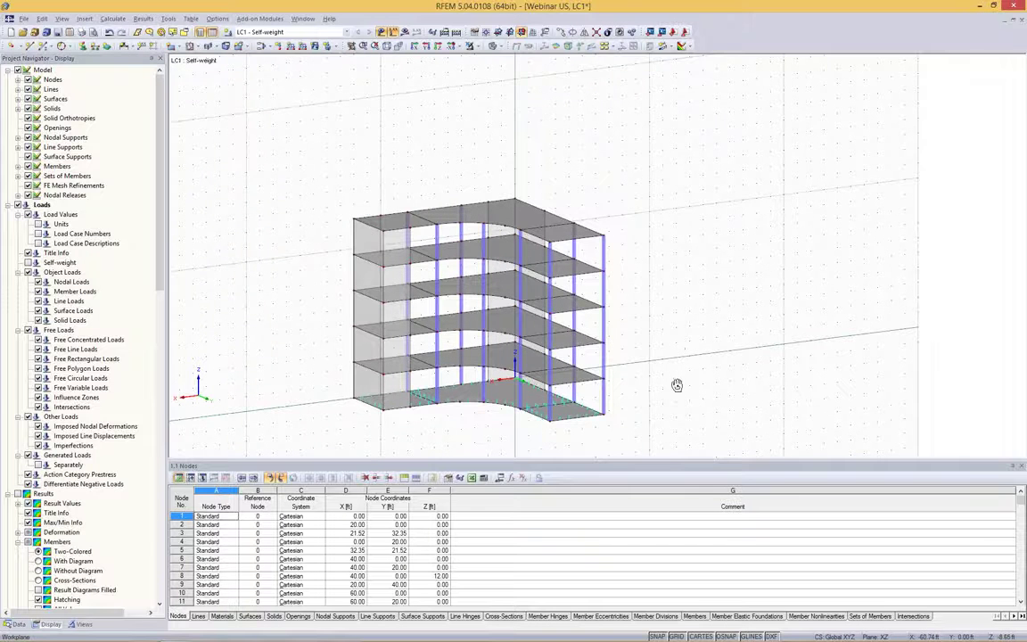
{"action": "key", "text": "F4"}
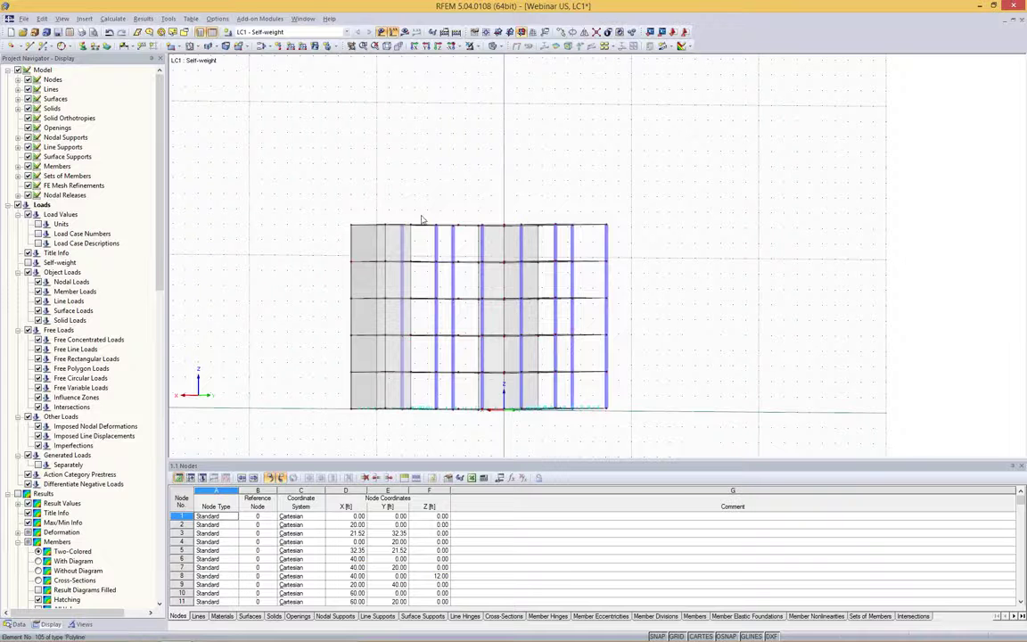
{"action": "middle_click_drag", "start_coordinate": [478, 205], "coordinate": [495, 218], "text": "ctrl"}
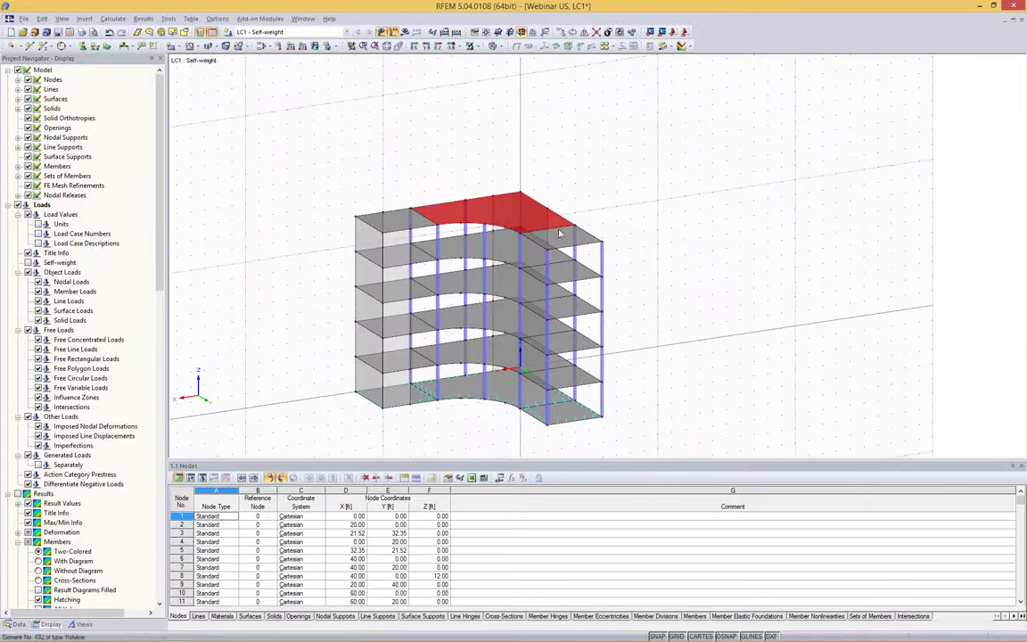
{"action": "middle_click_drag", "start_coordinate": [425, 149], "coordinate": [426, 178], "text": "ctrl"}
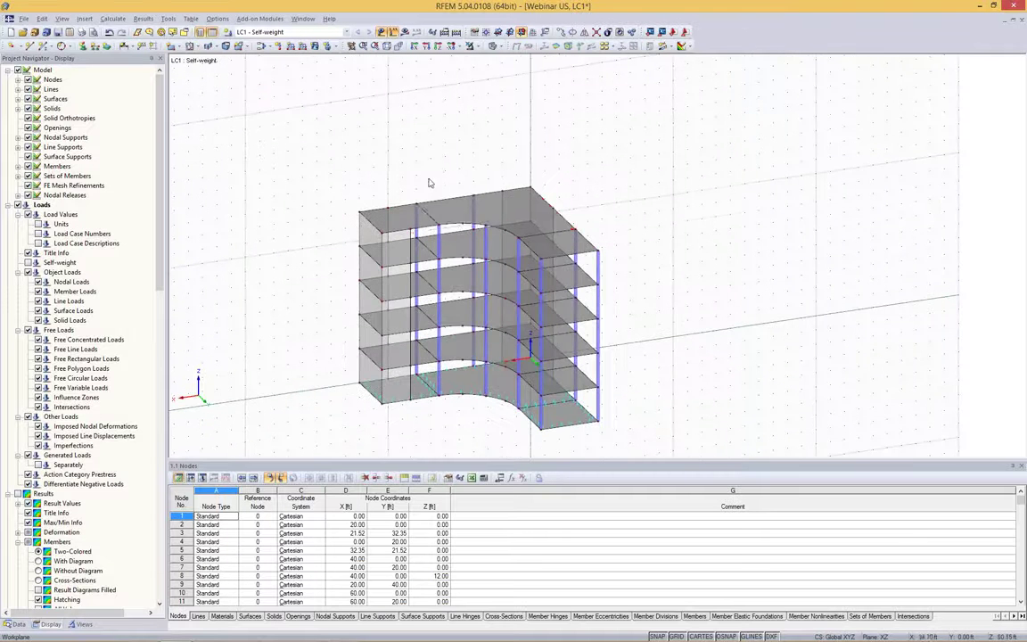
{"action": "left_click", "coordinate": [405, 221], "text": "ctrl"}
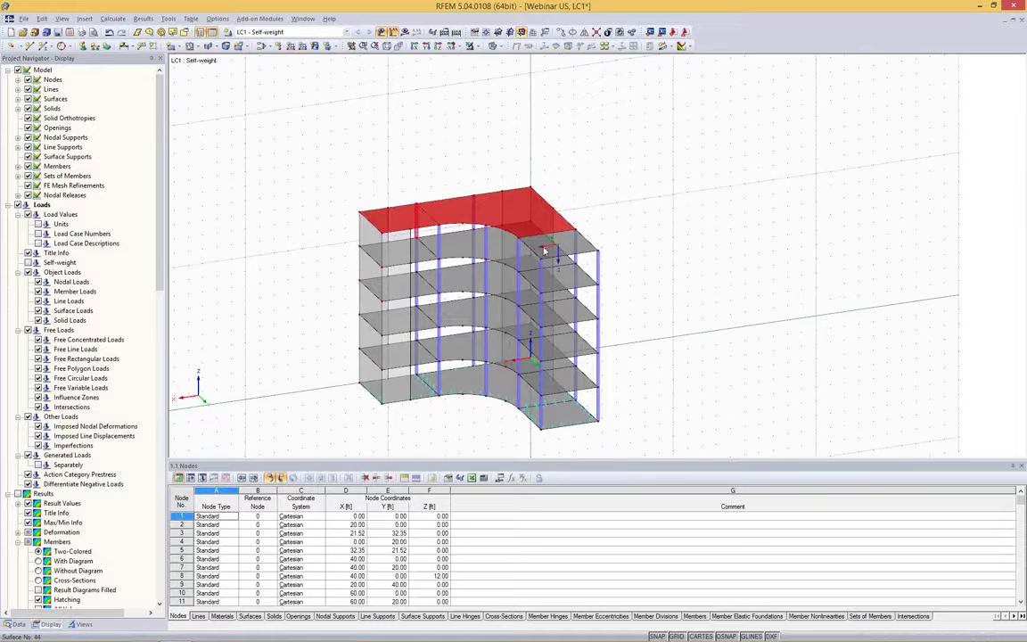
{"action": "left_click", "coordinate": [624, 190]}
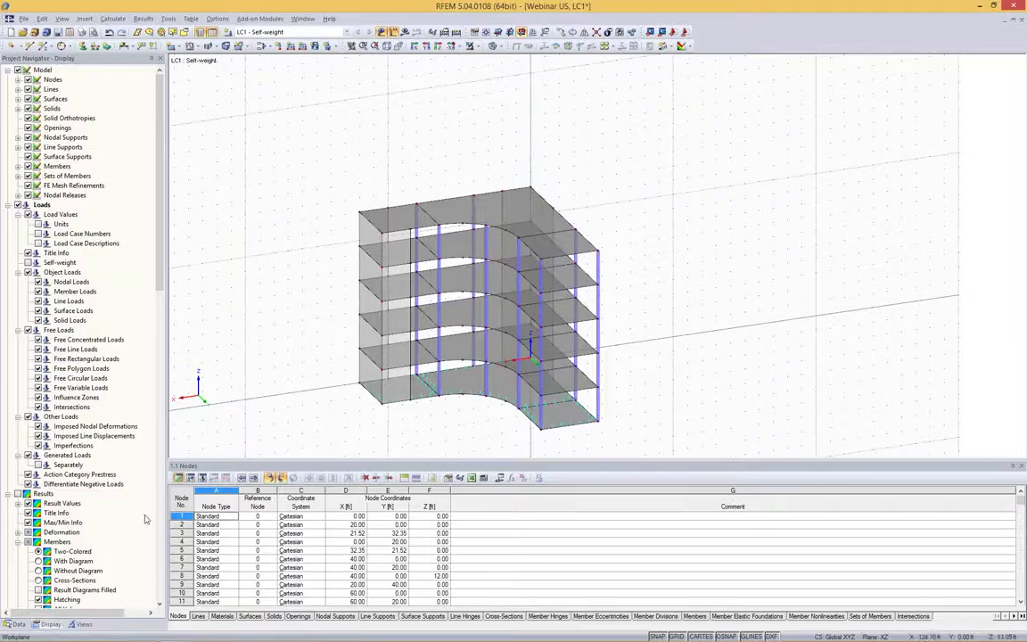
Activate the generated visibility for 14 in thick surfaces only and select all the slabs of the building.
{"action": "left_click", "coordinate": [82, 624]}
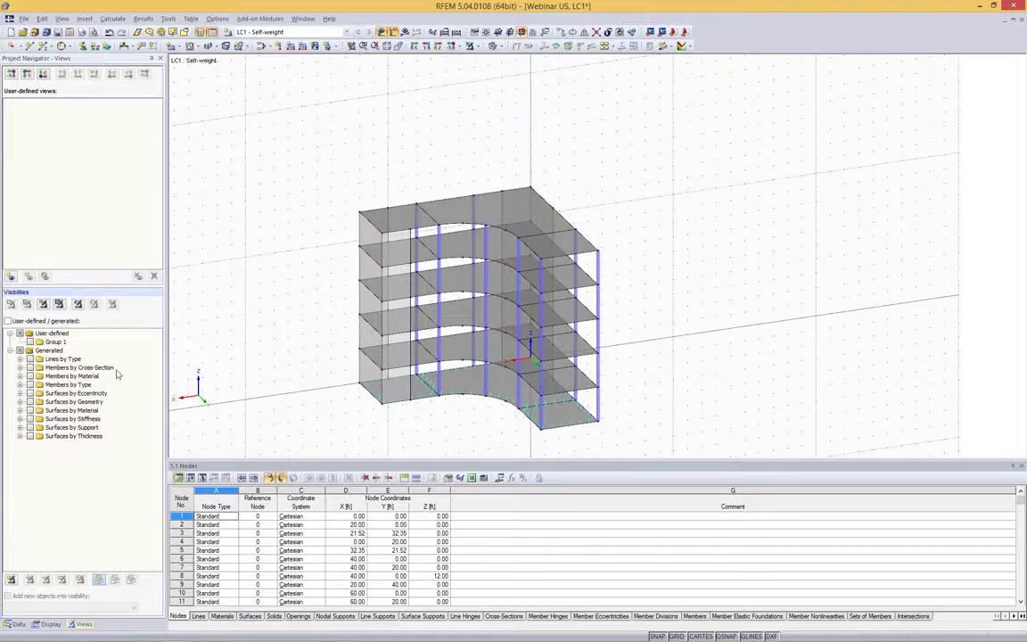
{"action": "left_click", "coordinate": [20, 436]}
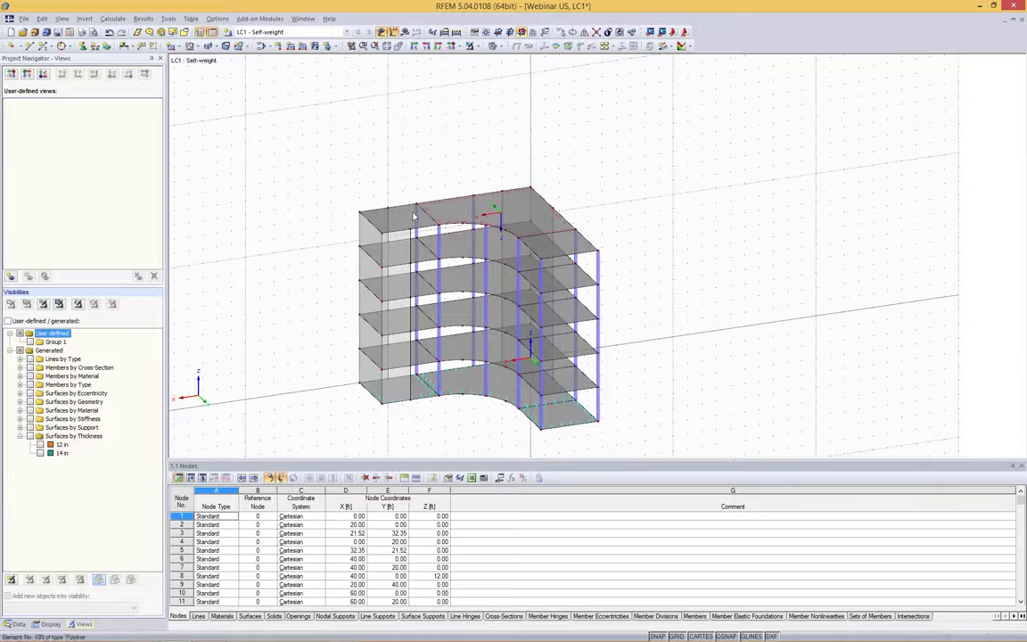
{"action": "left_click", "coordinate": [39, 453]}
{"action": "scroll", "coordinate": [617, 225], "scroll_direction": "down", "scroll_amount": 1}
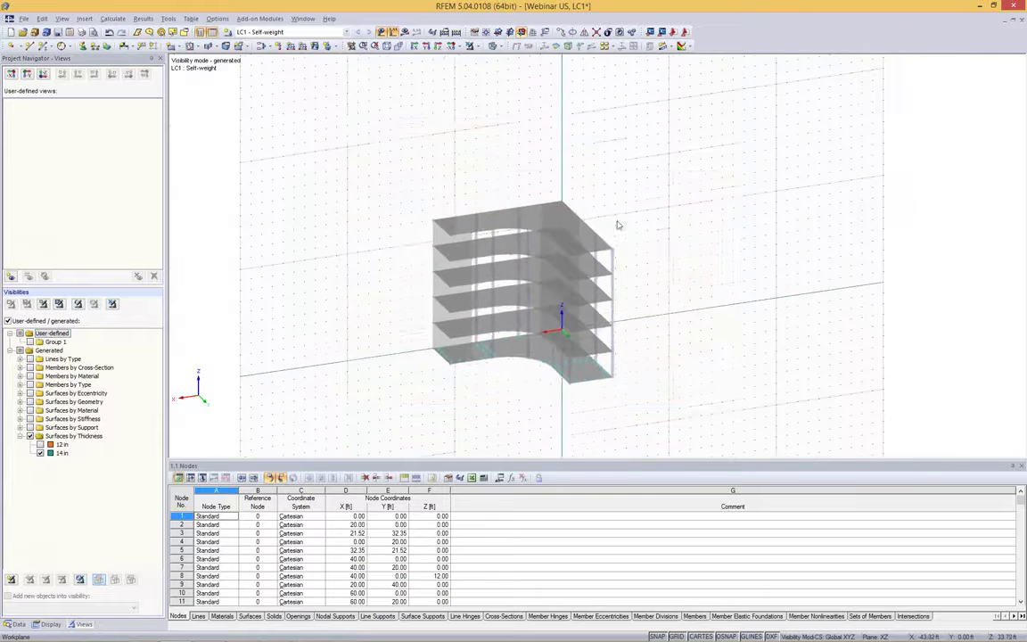
{"action": "left_click_drag", "start_coordinate": [315, 117], "coordinate": [797, 409]}
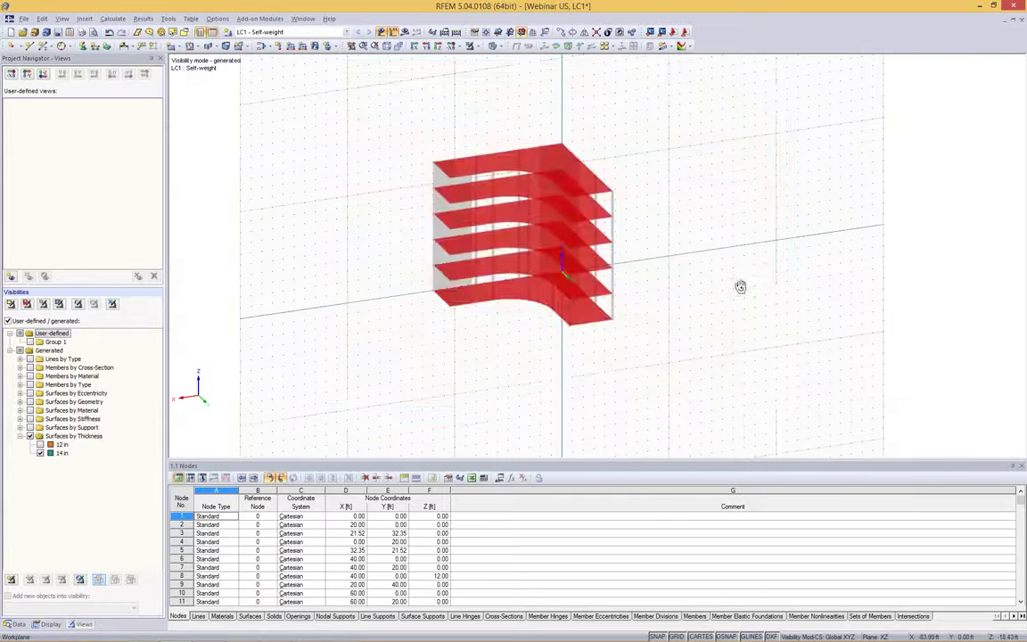
{"action": "mouse_move", "coordinate": [741, 287]}
{"action": "middle_mouse_down", "text": "ctrl"}
{"action": "mouse_move", "coordinate": [761, 225]}
{"action": "mouse_move", "coordinate": [738, 269]}
{"action": "middle_mouse_up", "text": "ctrl"}
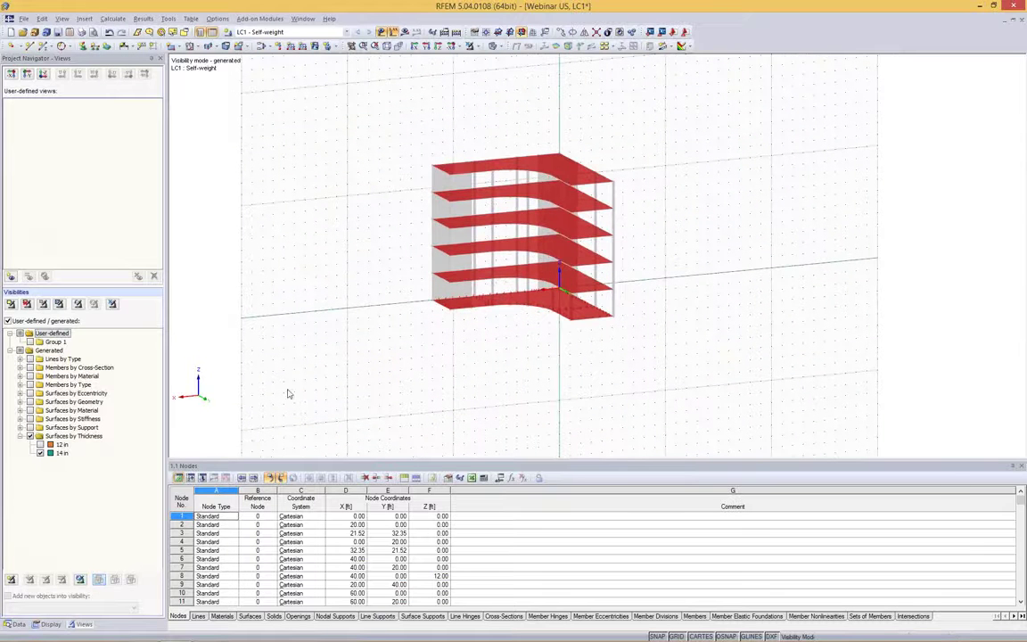
{"action": "scroll", "coordinate": [591, 144], "scroll_direction": "up", "scroll_amount": 1}
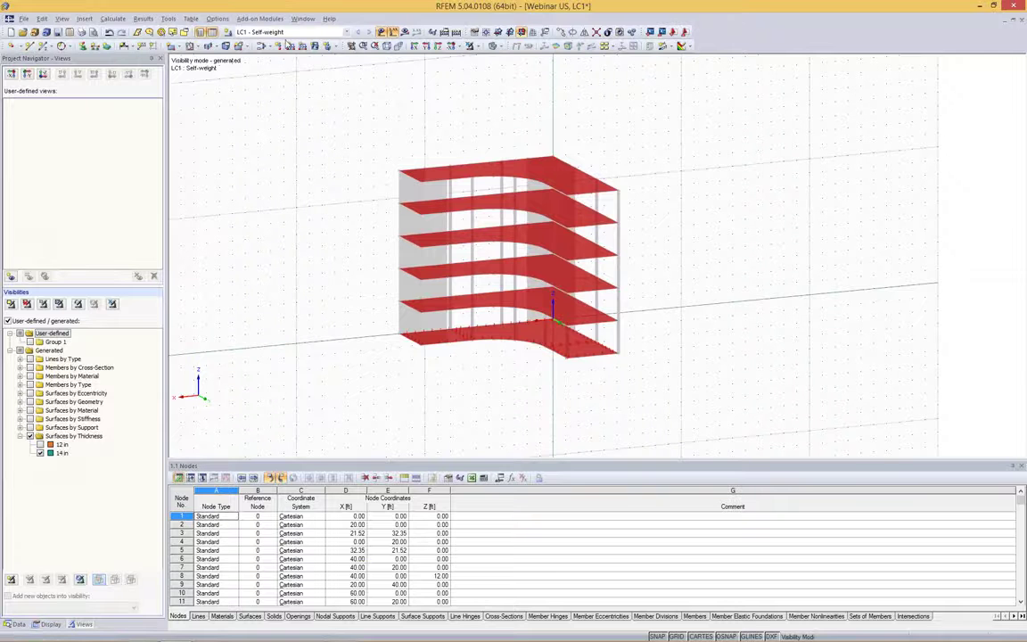
Apply a uniform surface load of -0.06 ksf in global ZL to the selected slabs, changing the area load unit to ksf.
{"action": "left_click", "coordinate": [313, 46]}
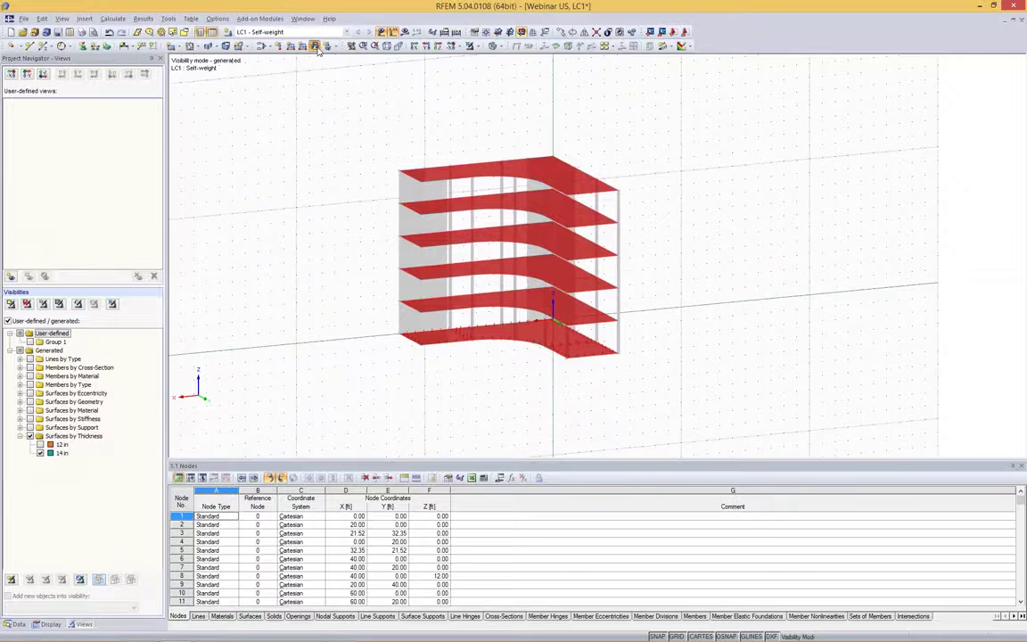
{"action": "left_click", "coordinate": [596, 324]}
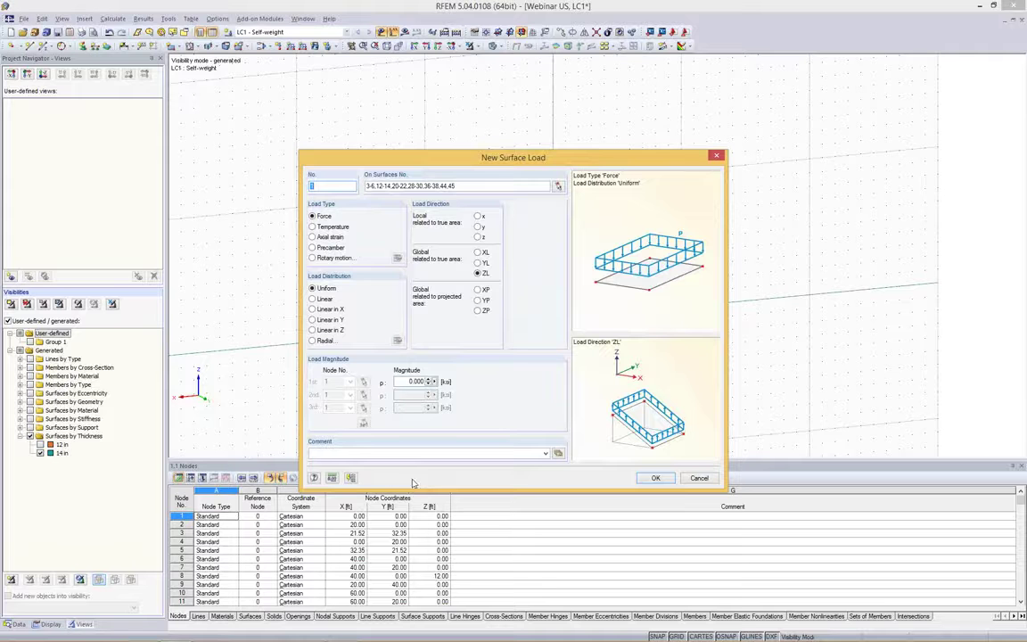
{"action": "left_click", "coordinate": [331, 478]}
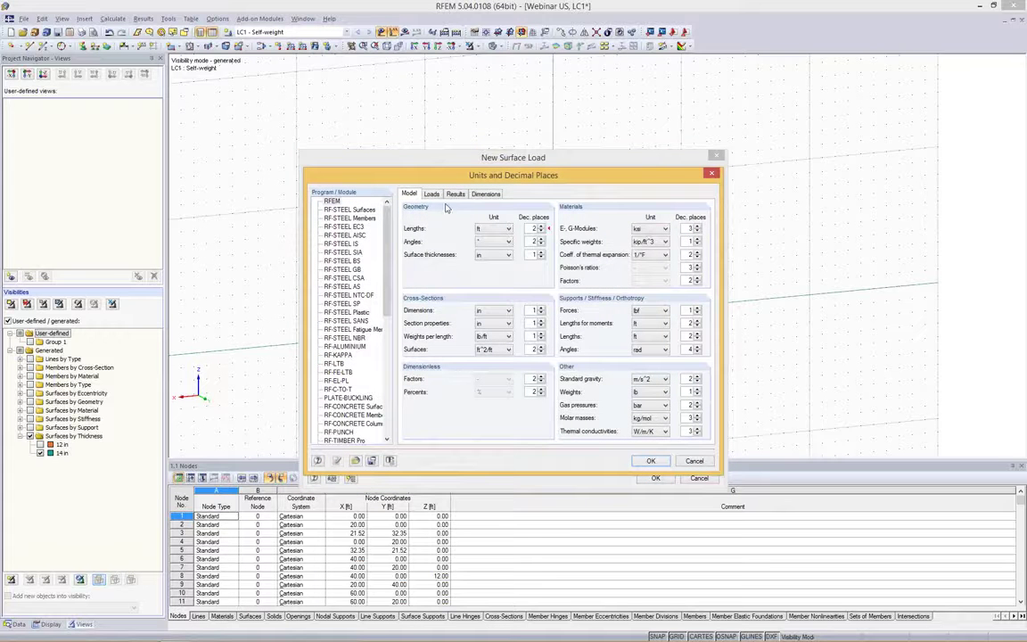
{"action": "left_click", "coordinate": [432, 196]}
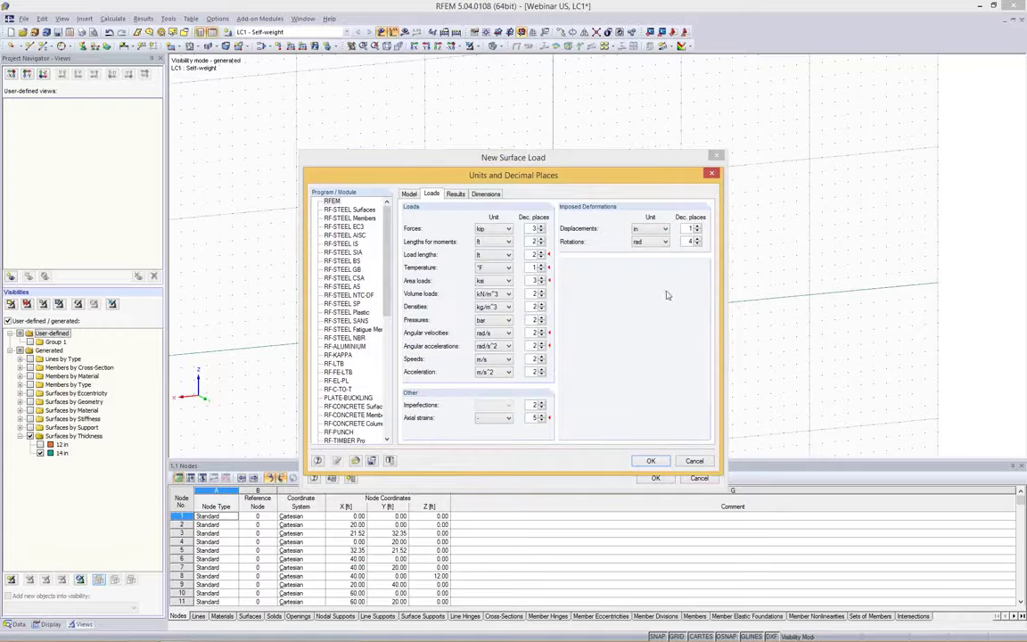
{"action": "left_click", "coordinate": [497, 283]}
{"action": "left_click", "coordinate": [491, 303]}
{"action": "key", "text": "Return"}
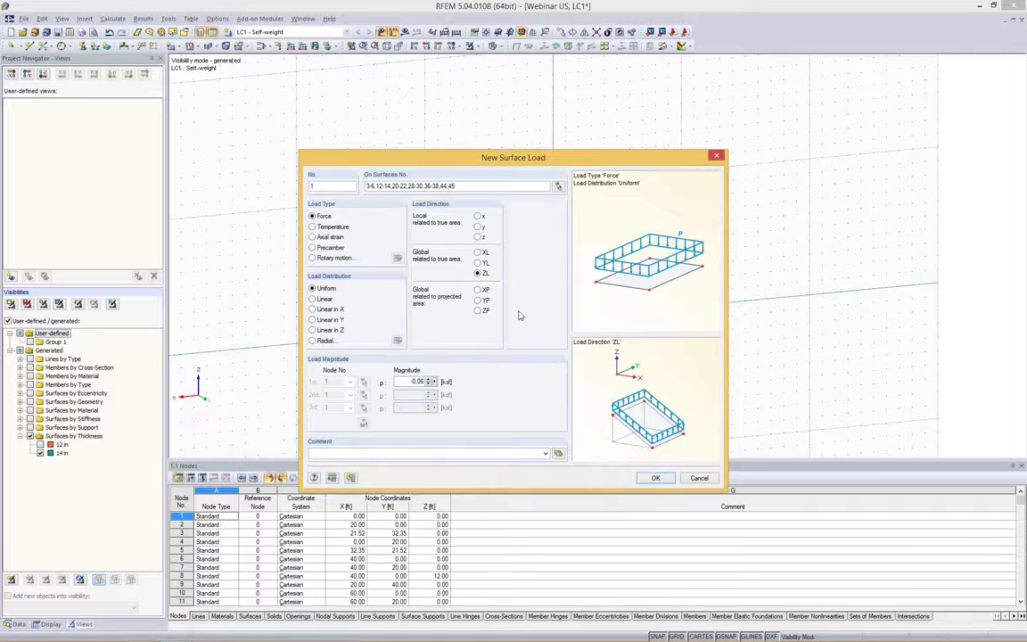
{"action": "left_click", "coordinate": [656, 478]}
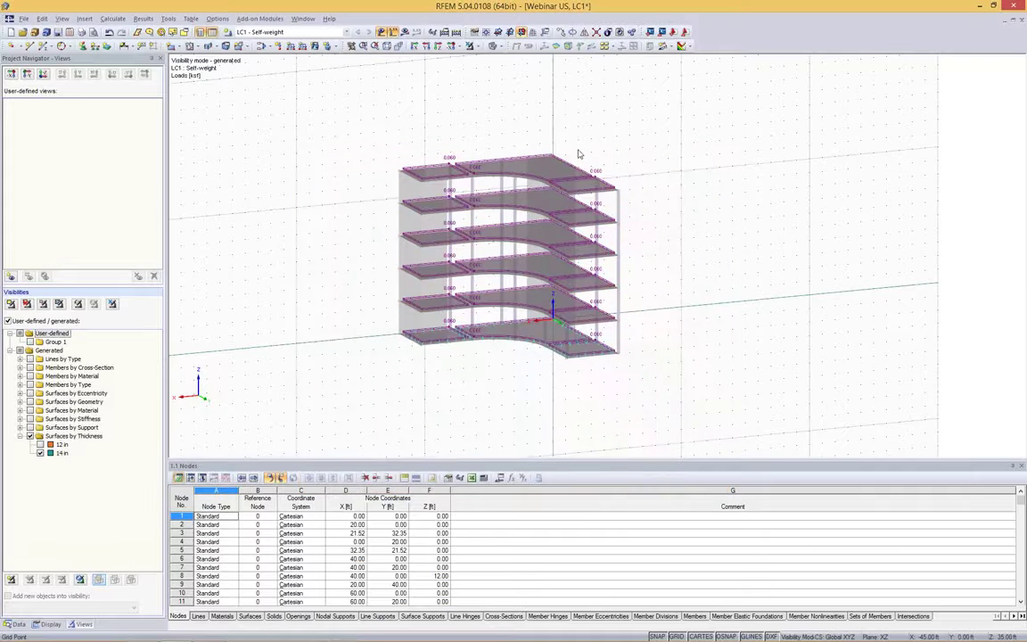
Increase the display size of the surface loads on the slabs twice and view the whole building.
{"action": "scroll", "coordinate": [578, 155], "scroll_direction": "up", "scroll_amount": 5}
{"action": "right_click", "coordinate": [586, 202]}
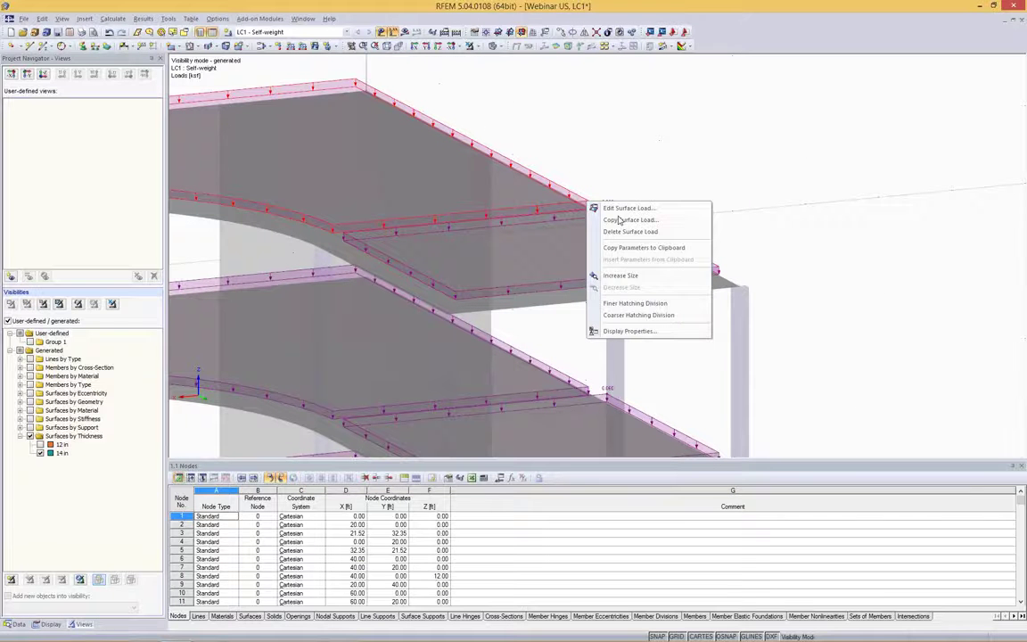
{"action": "left_click", "coordinate": [618, 277]}
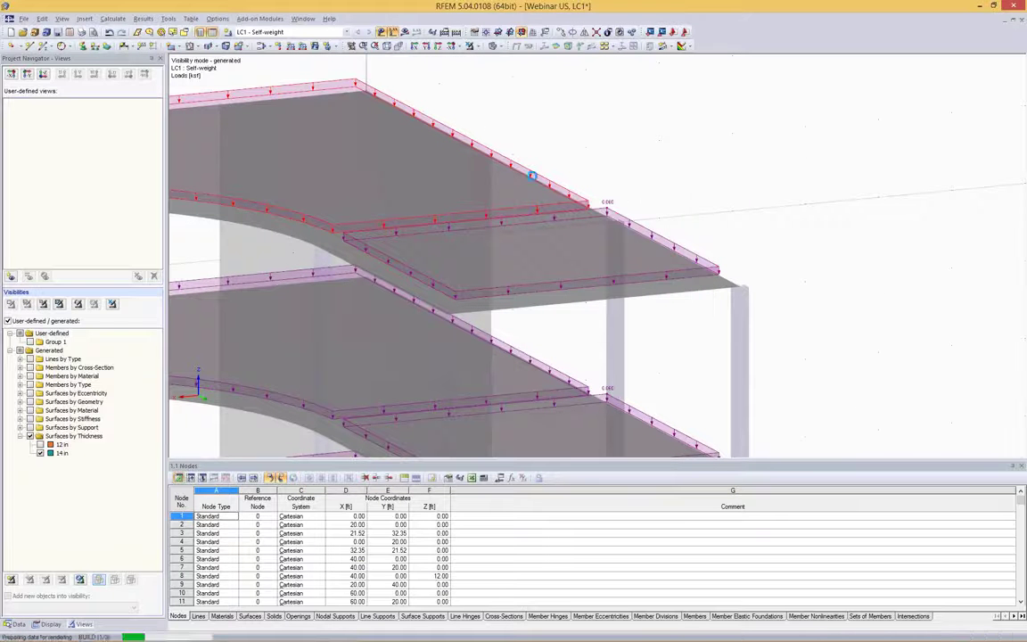
{"action": "scroll", "coordinate": [577, 202], "scroll_direction": "down", "scroll_amount": 2}
{"action": "right_click", "coordinate": [577, 202]}
{"action": "left_click", "coordinate": [617, 276]}
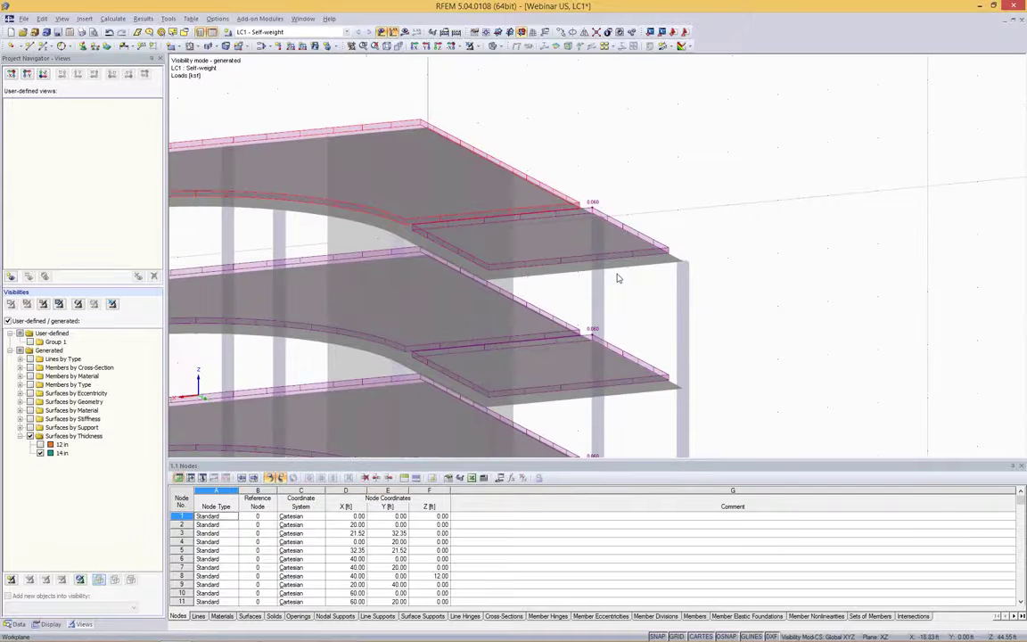
{"action": "right_click", "coordinate": [578, 202]}
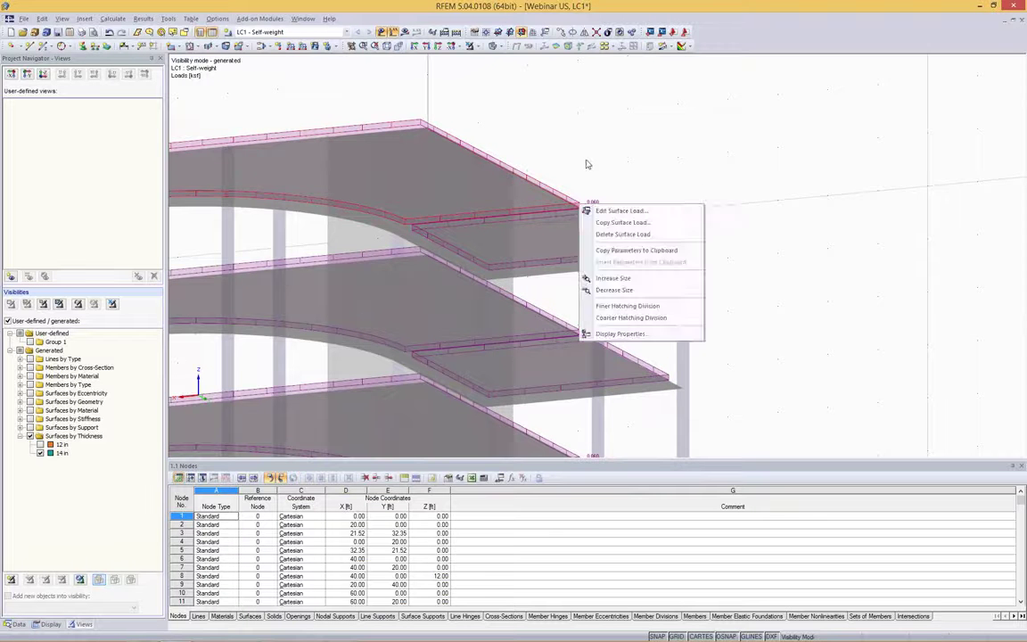
{"action": "left_click", "coordinate": [606, 144]}
{"action": "scroll", "coordinate": [541, 244], "scroll_direction": "down", "scroll_amount": 6}
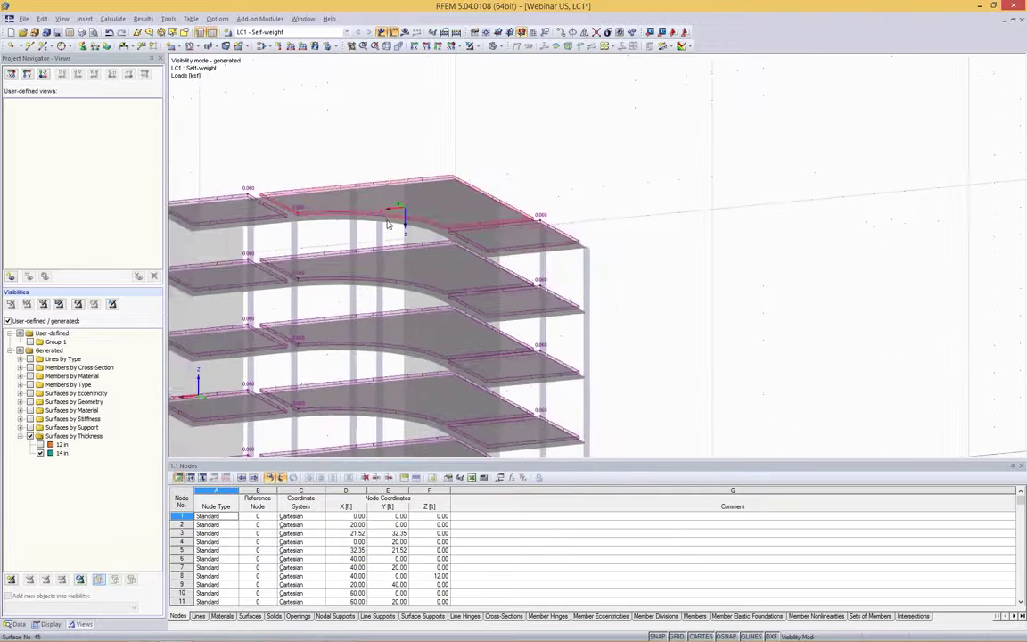
{"action": "middle_click_drag", "start_coordinate": [363, 115], "coordinate": [366, 120]}
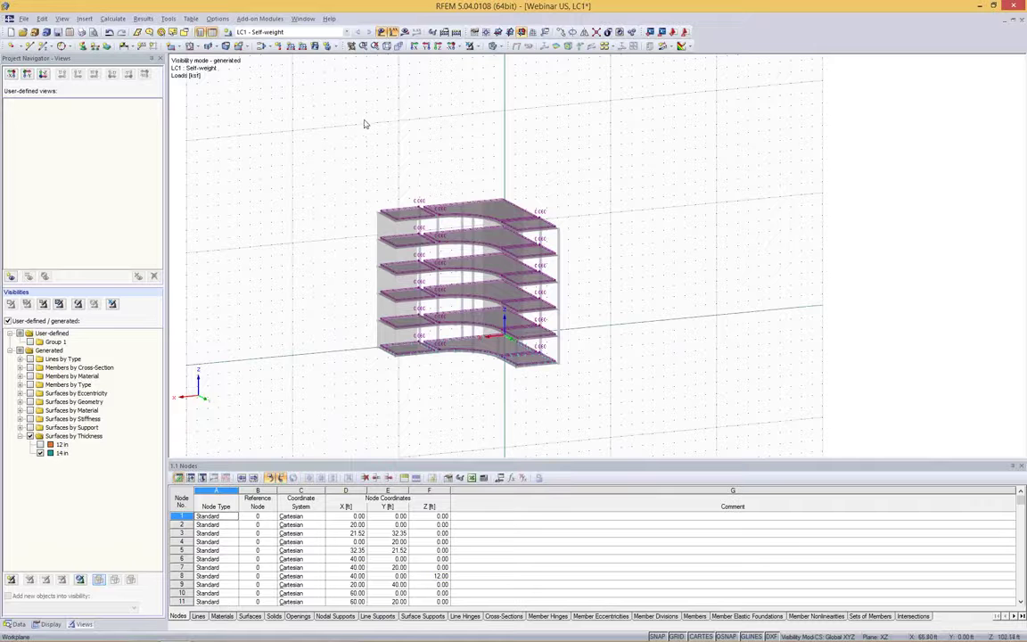
{"action": "scroll", "coordinate": [363, 121], "scroll_direction": "up", "scroll_amount": 1}
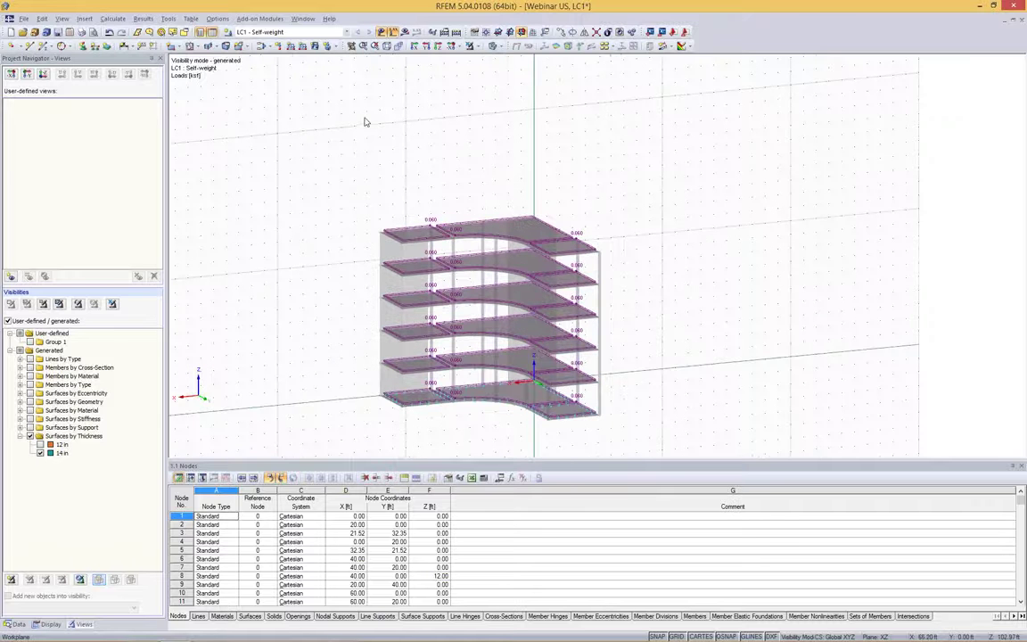
Create load case LC2 with the action category Live and the description Live load.
{"action": "left_click", "coordinate": [228, 34]}
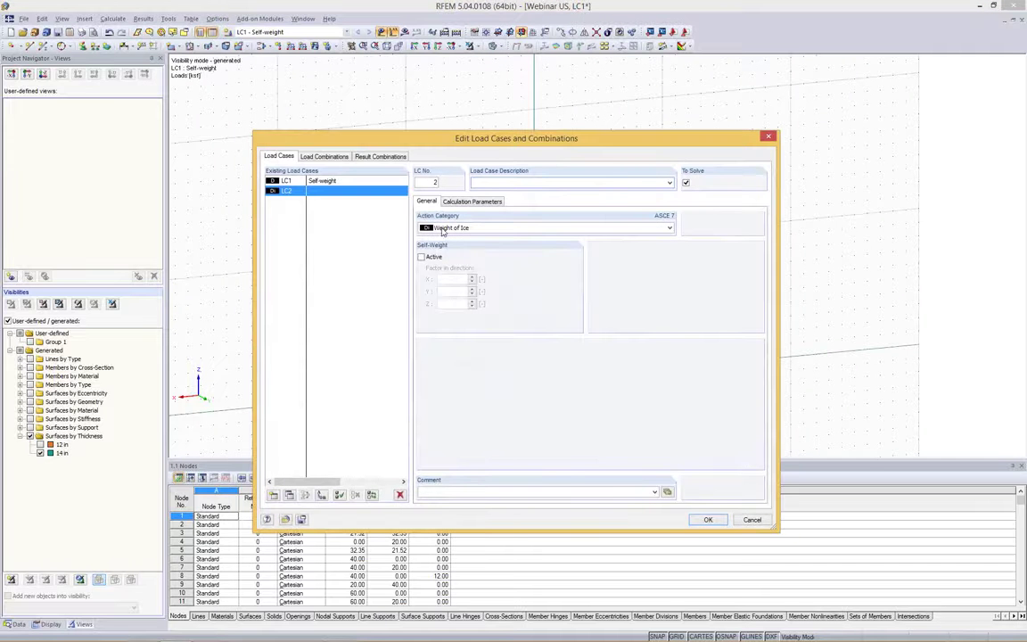
{"action": "left_click", "coordinate": [443, 229]}
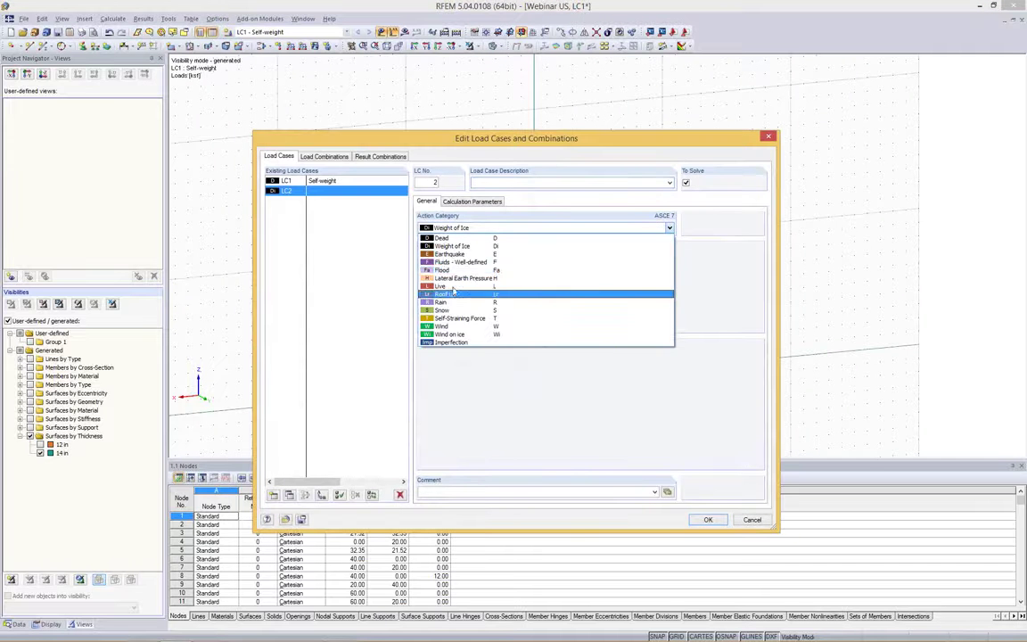
{"action": "left_click", "coordinate": [570, 284]}
{"action": "left_click", "coordinate": [669, 184]}
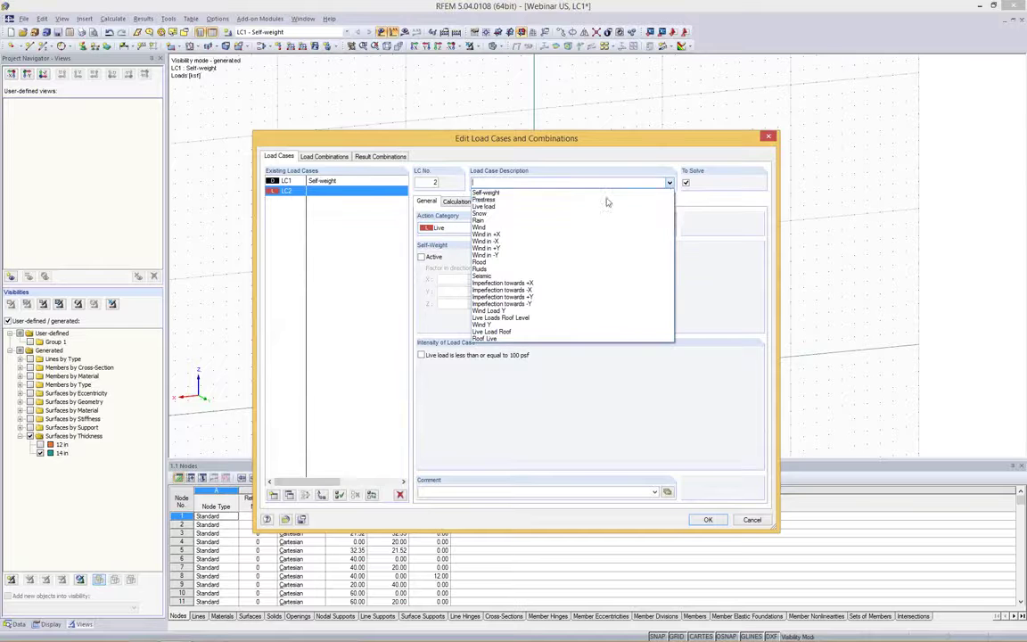
{"action": "left_click", "coordinate": [510, 207]}
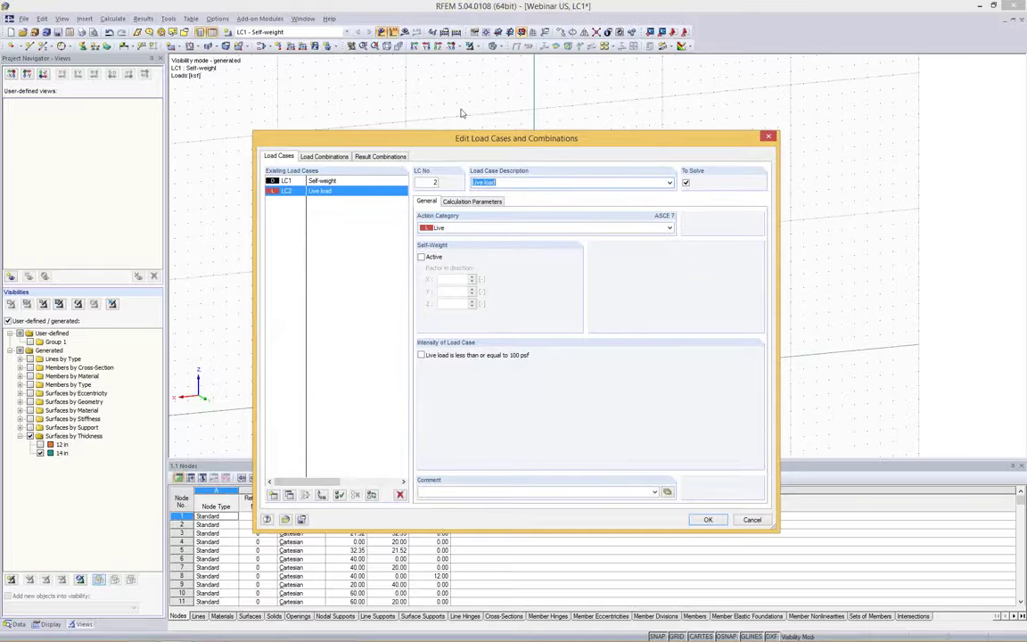
{"action": "left_click", "coordinate": [709, 520]}
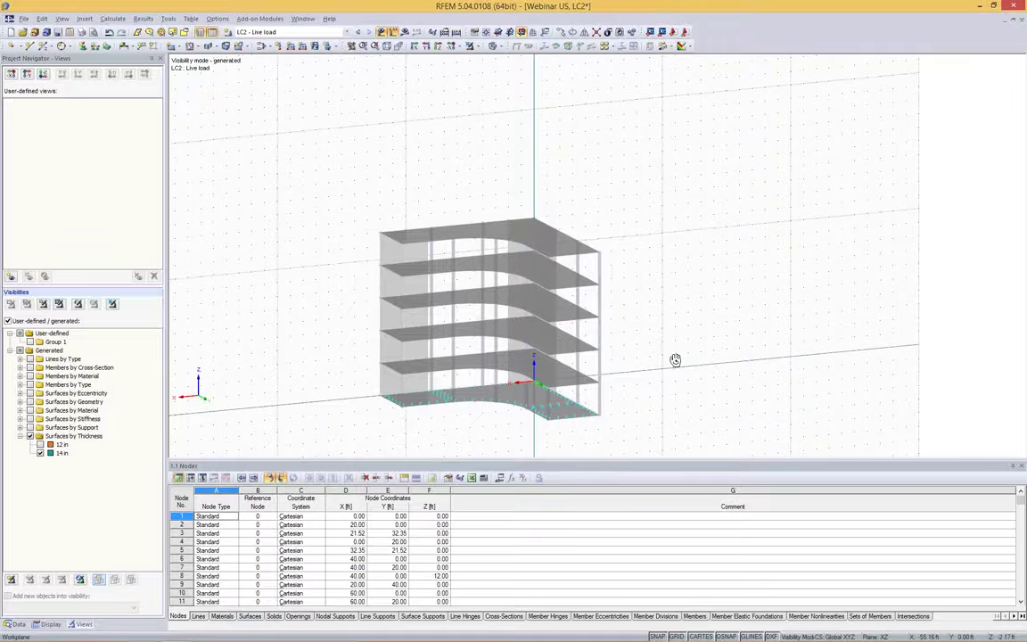
Apply a uniform surface load of -0.1 ksf in global ZL to all slabs below the roof.
{"action": "middle_click_drag", "start_coordinate": [674, 360], "coordinate": [677, 343]}
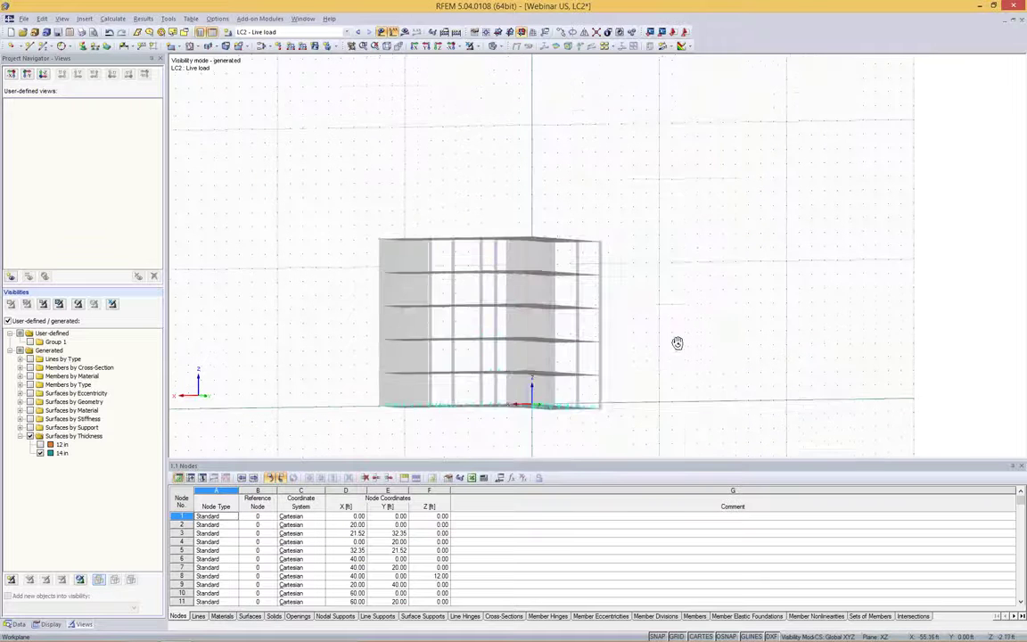
{"action": "left_click_drag", "start_coordinate": [350, 264], "coordinate": [704, 430]}
{"action": "middle_click_drag", "start_coordinate": [706, 172], "coordinate": [414, 149], "text": "ctrl"}
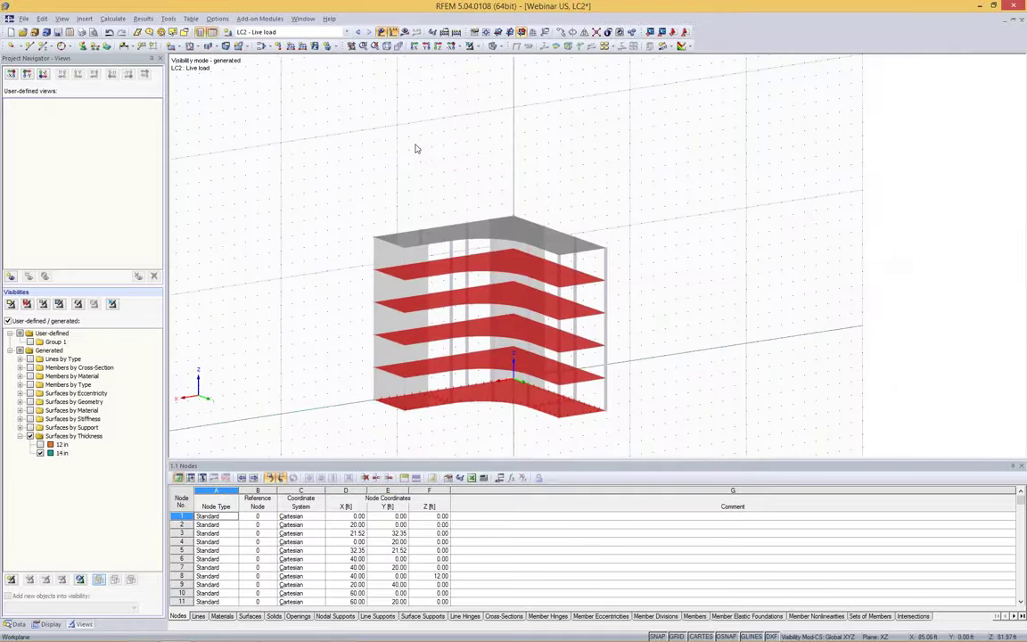
{"action": "left_click", "coordinate": [314, 47]}
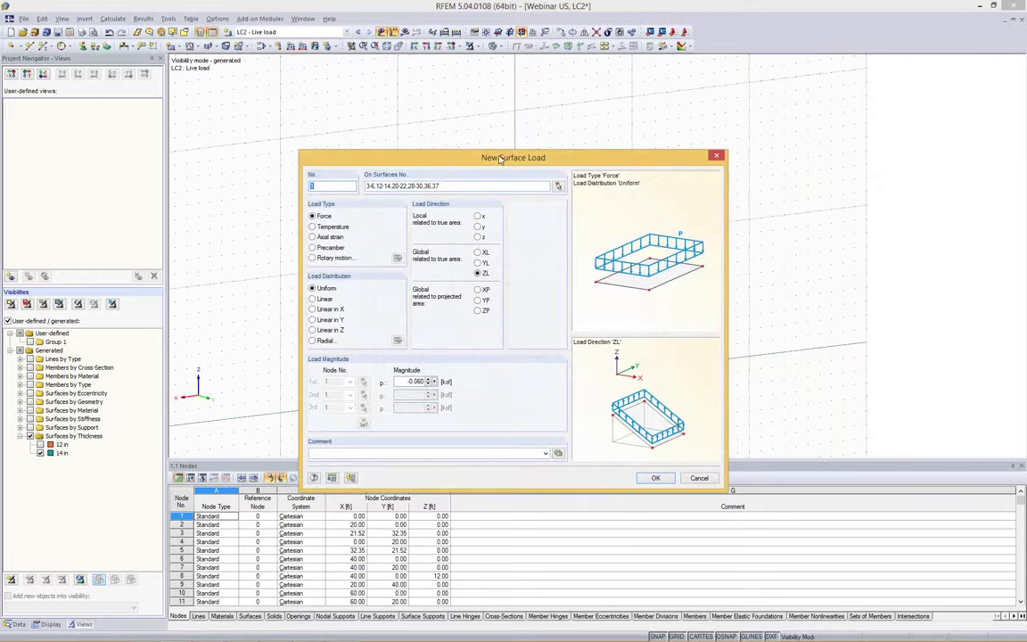
{"action": "left_click_drag", "start_coordinate": [501, 158], "coordinate": [778, 121]}
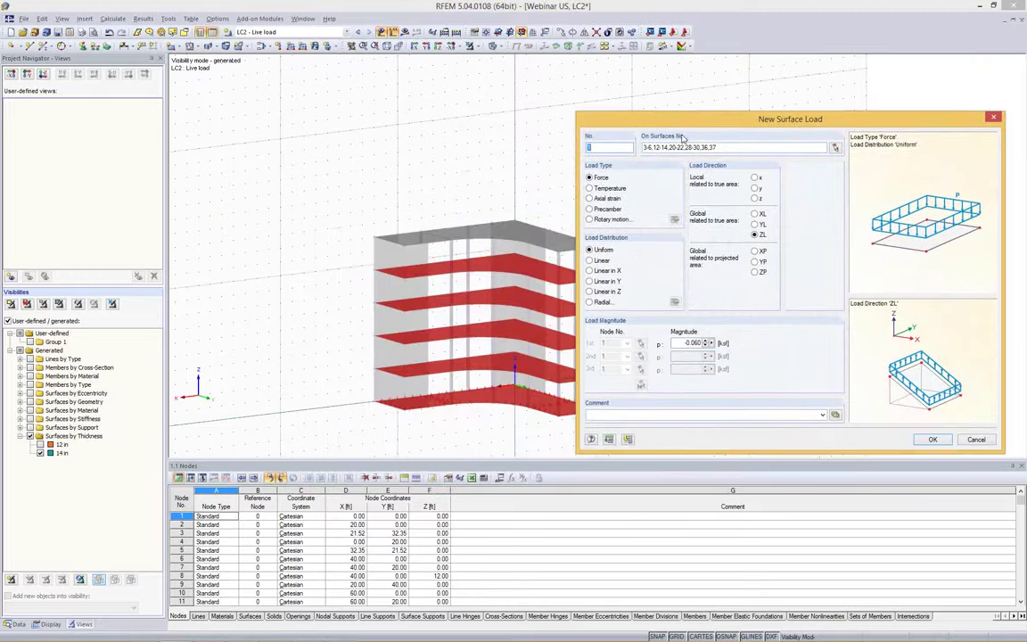
{"action": "left_click_drag", "start_coordinate": [716, 147], "coordinate": [650, 148]}
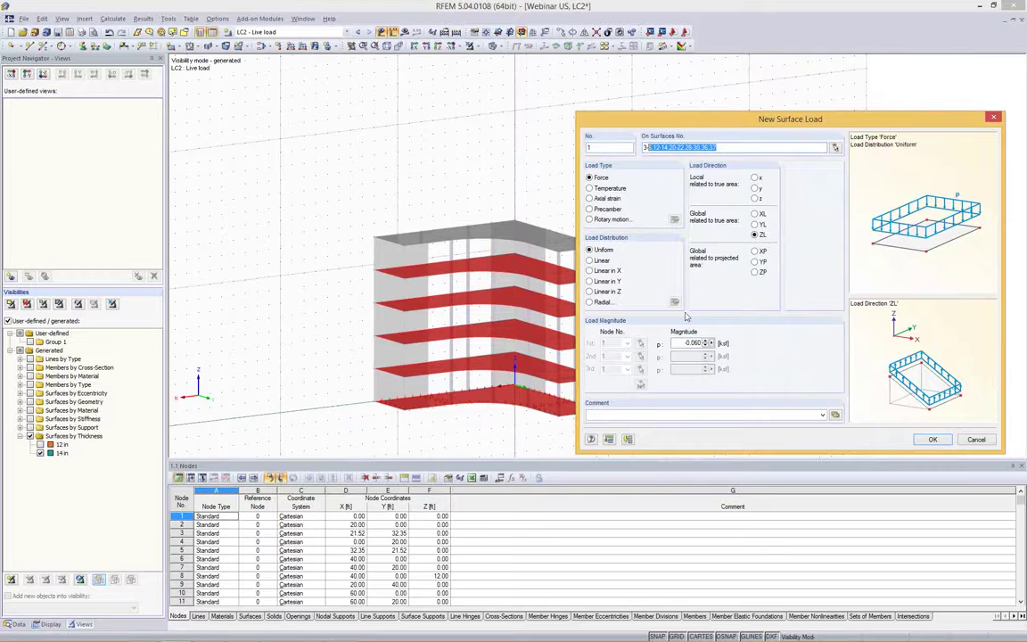
{"action": "left_click_drag", "start_coordinate": [682, 343], "coordinate": [743, 348]}
{"action": "key", "text": "Delete"}
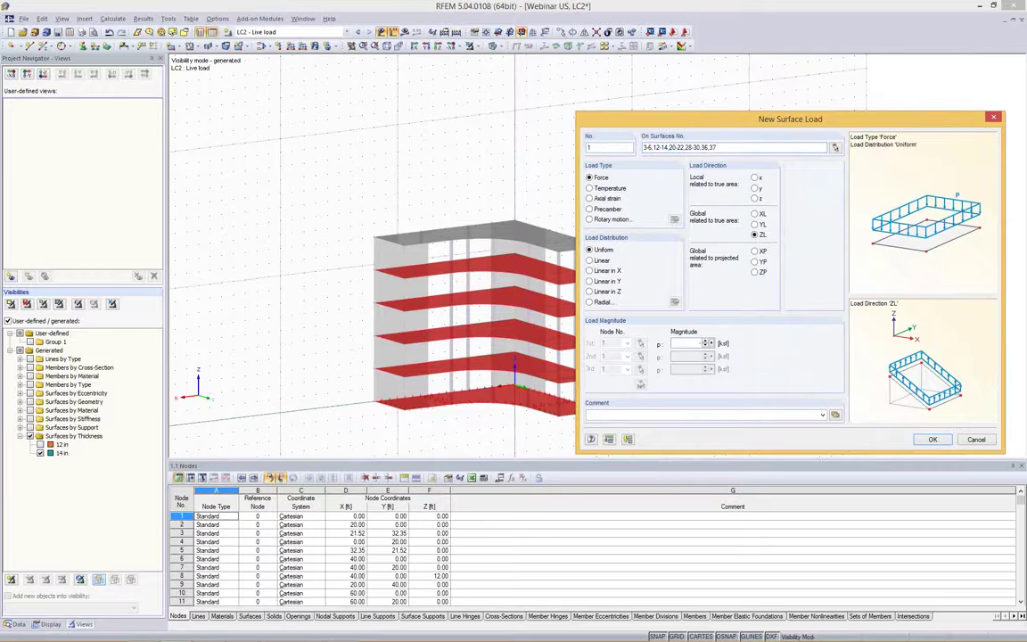
{"action": "left_click", "coordinate": [941, 442]}
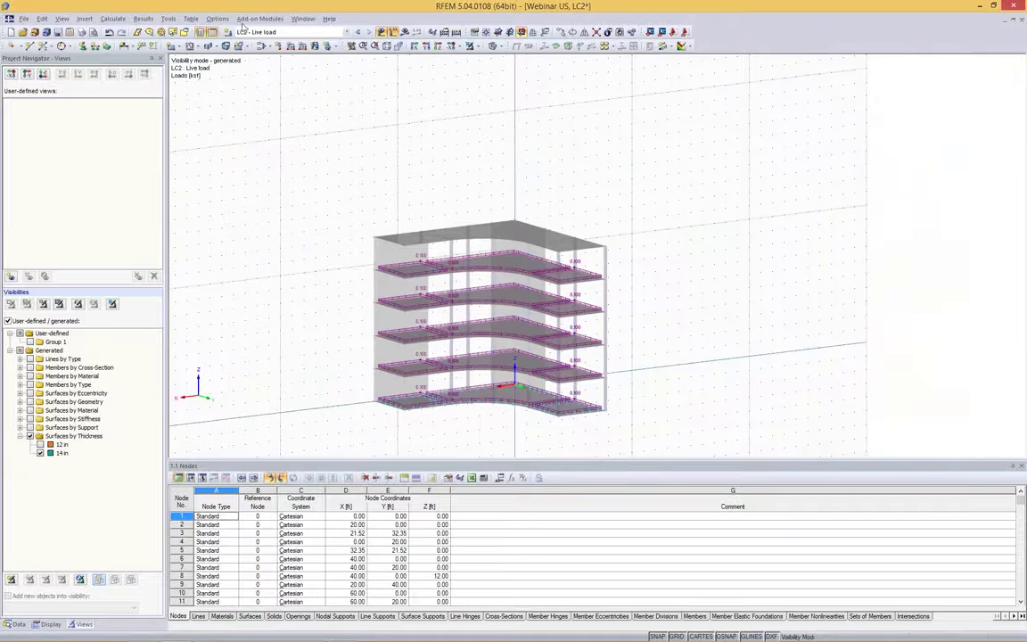
Create load case LC3 with the action category Roof Live and the description Live load Roof.
{"action": "left_click", "coordinate": [212, 31]}
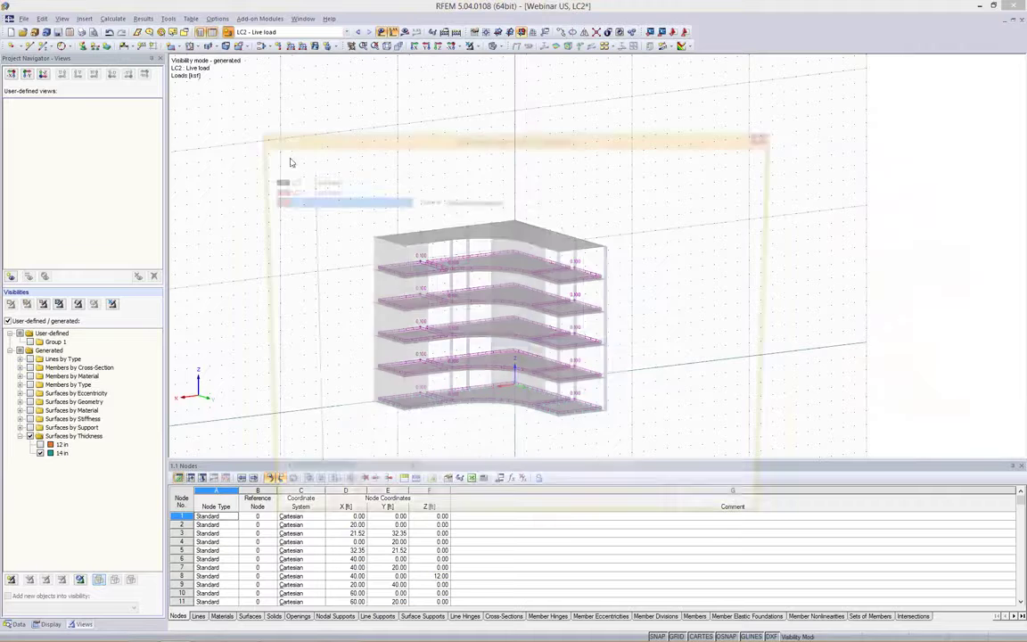
{"action": "left_click", "coordinate": [463, 229]}
{"action": "left_click", "coordinate": [464, 265]}
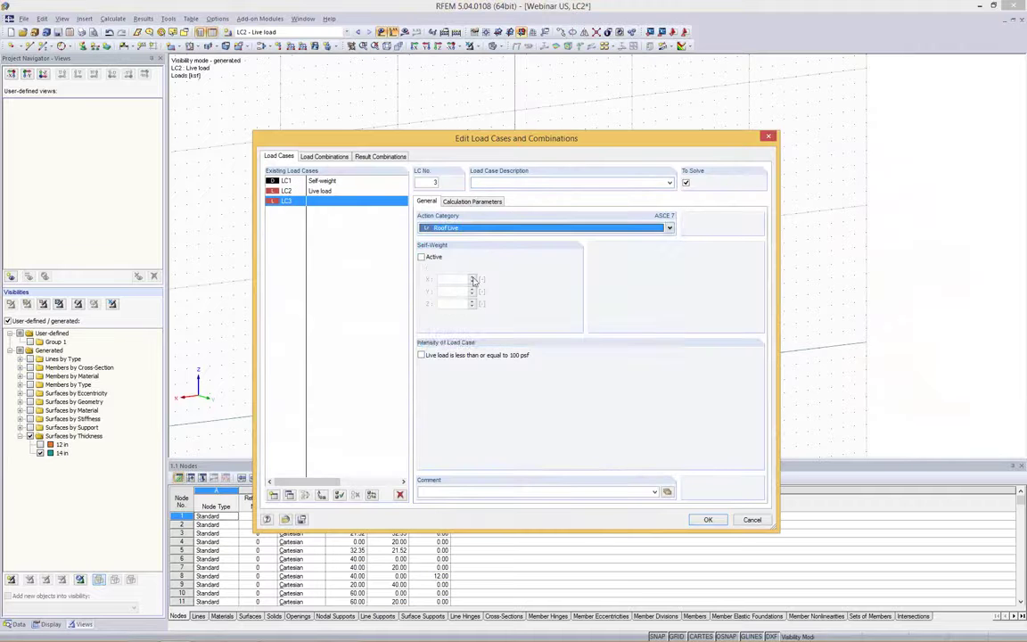
{"action": "left_click", "coordinate": [664, 183]}
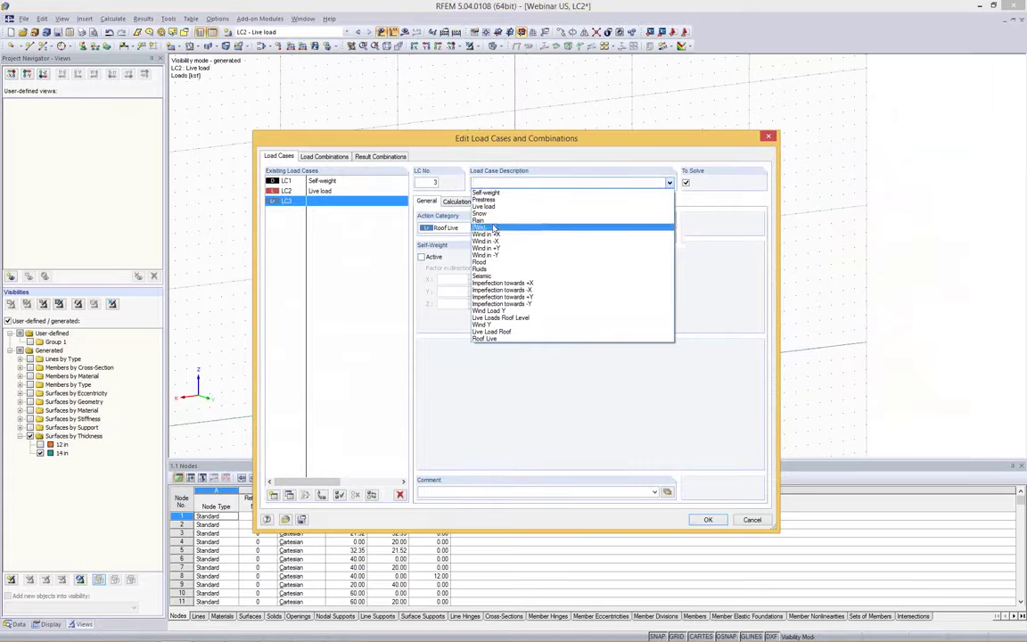
{"action": "left_click", "coordinate": [504, 196]}
{"action": "left_click", "coordinate": [504, 182]}
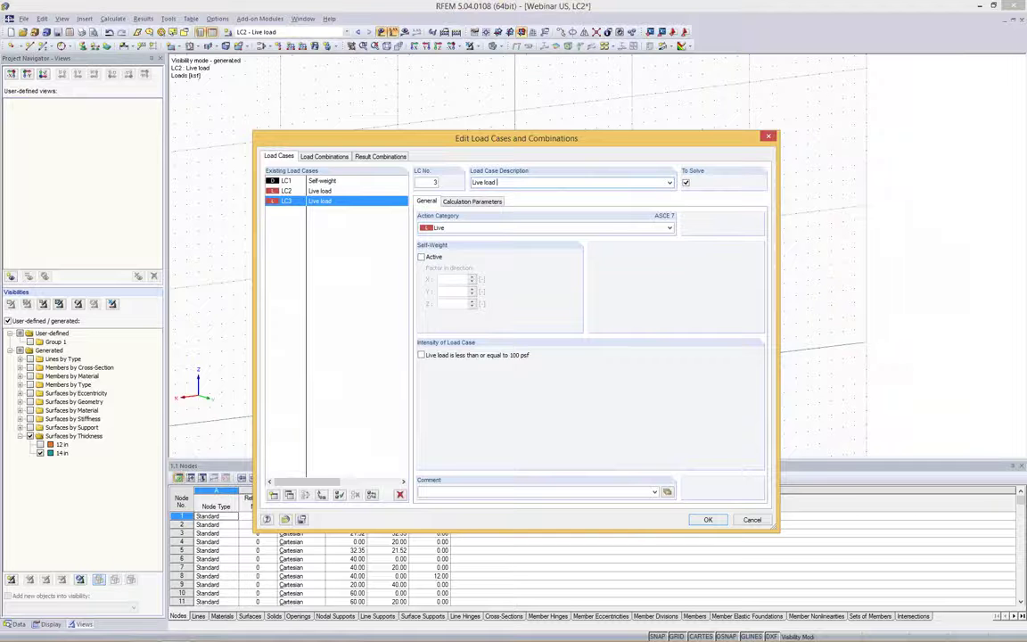
{"action": "left_click", "coordinate": [669, 229]}
{"action": "left_click", "coordinate": [472, 268]}
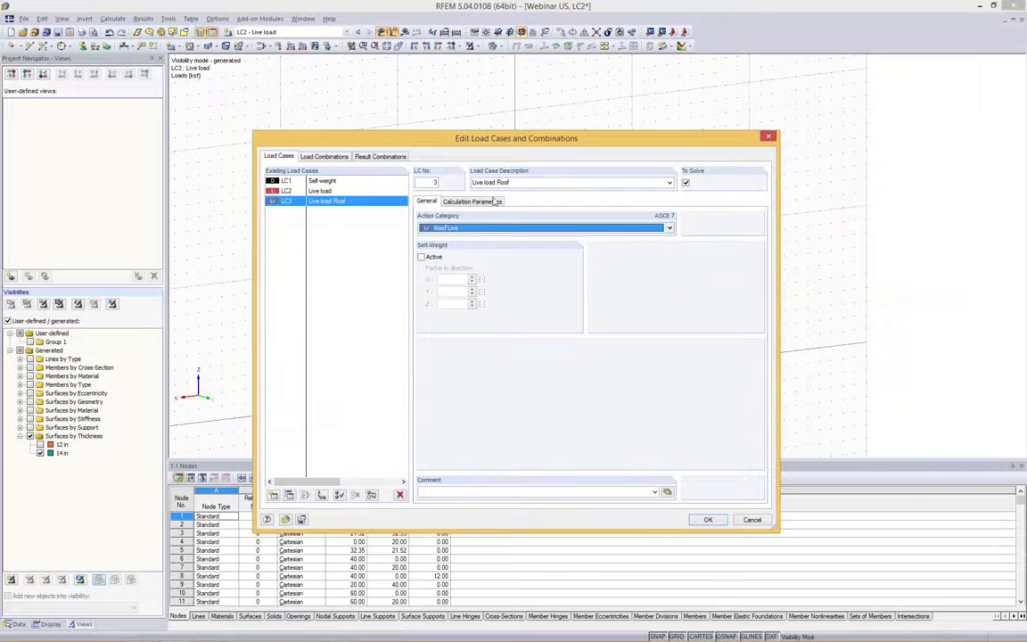
{"action": "left_click", "coordinate": [708, 520]}
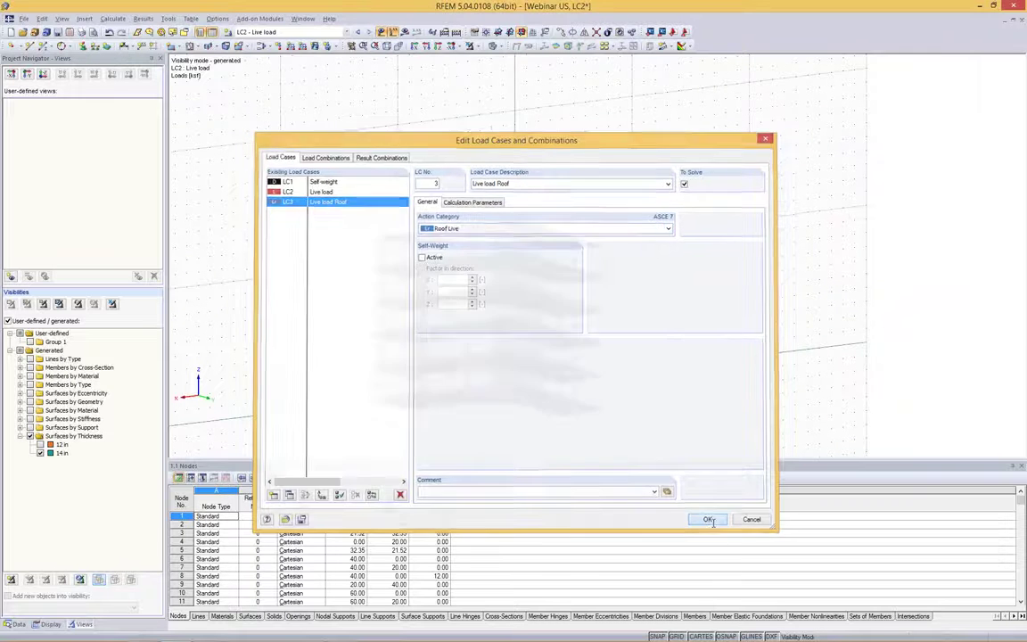
Apply a uniform surface load of -0.07 ksf in global ZL to the roof slab.
{"action": "mouse_move", "coordinate": [509, 154]}
{"action": "middle_mouse_down", "text": "ctrl"}
{"action": "mouse_move", "coordinate": [513, 137]}
{"action": "mouse_move", "coordinate": [508, 157]}
{"action": "middle_mouse_up", "text": "ctrl"}
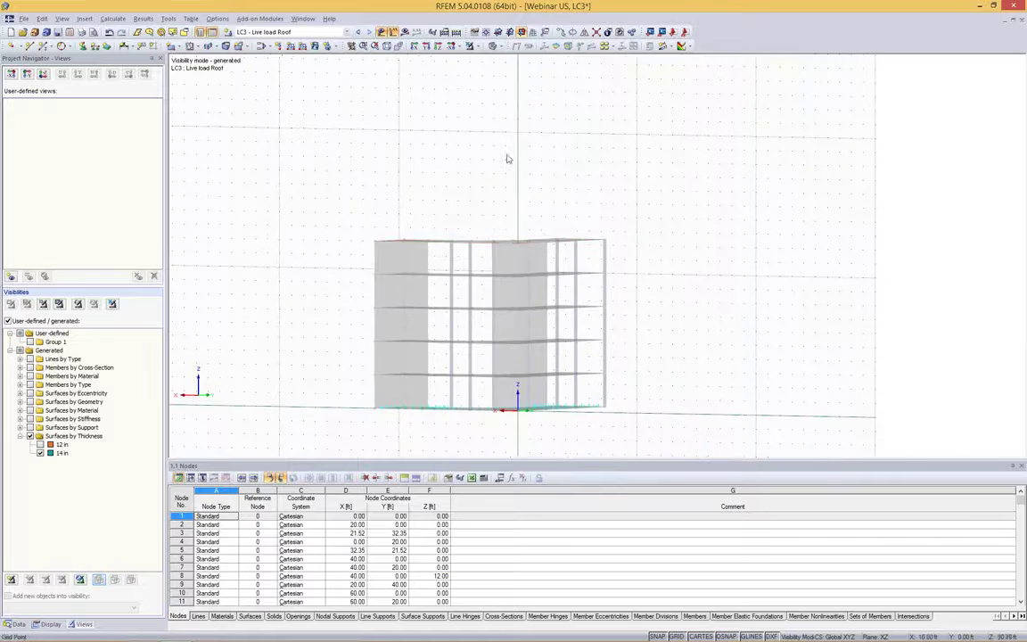
{"action": "middle_click_drag", "start_coordinate": [690, 165], "coordinate": [623, 234], "text": "ctrl"}
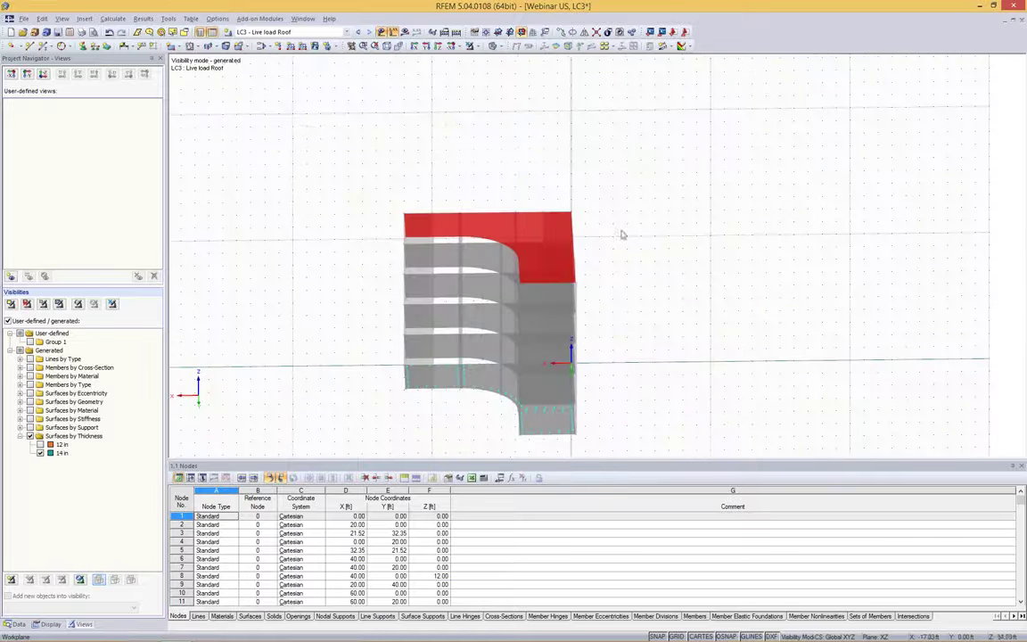
{"action": "left_click", "coordinate": [316, 48]}
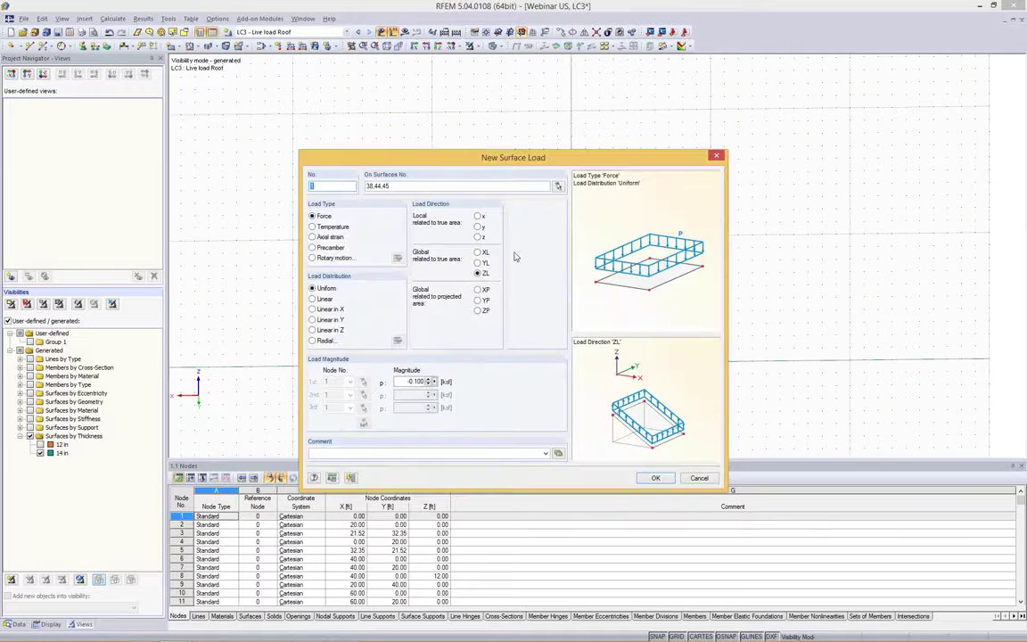
{"action": "left_click_drag", "start_coordinate": [402, 381], "coordinate": [481, 374]}
{"action": "type", "text": "-"}
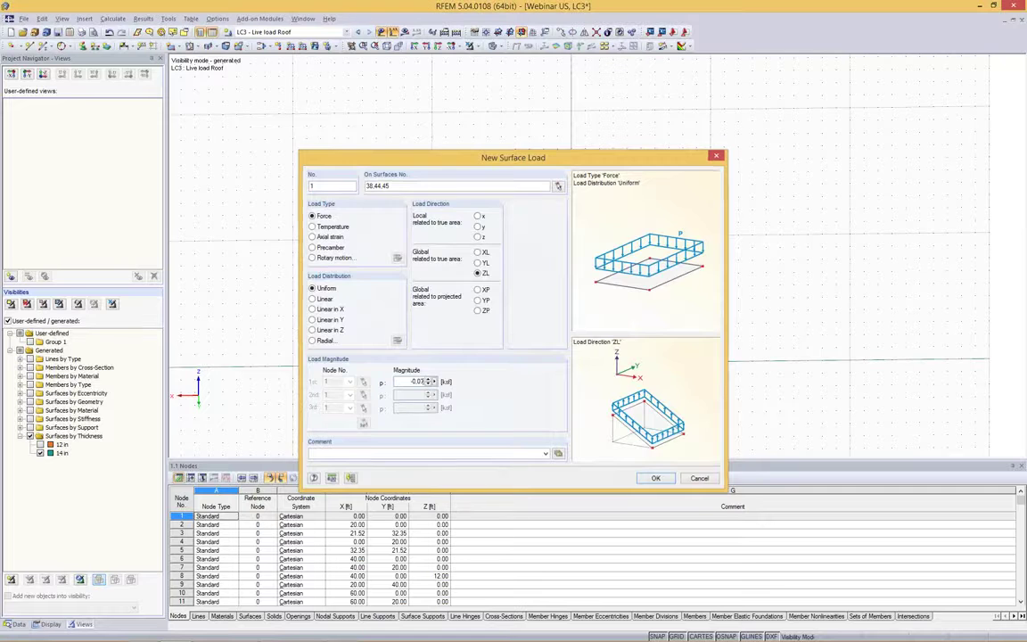
{"action": "key", "text": "Return"}
{"action": "middle_click_drag", "start_coordinate": [691, 300], "coordinate": [710, 330], "text": "ctrl"}
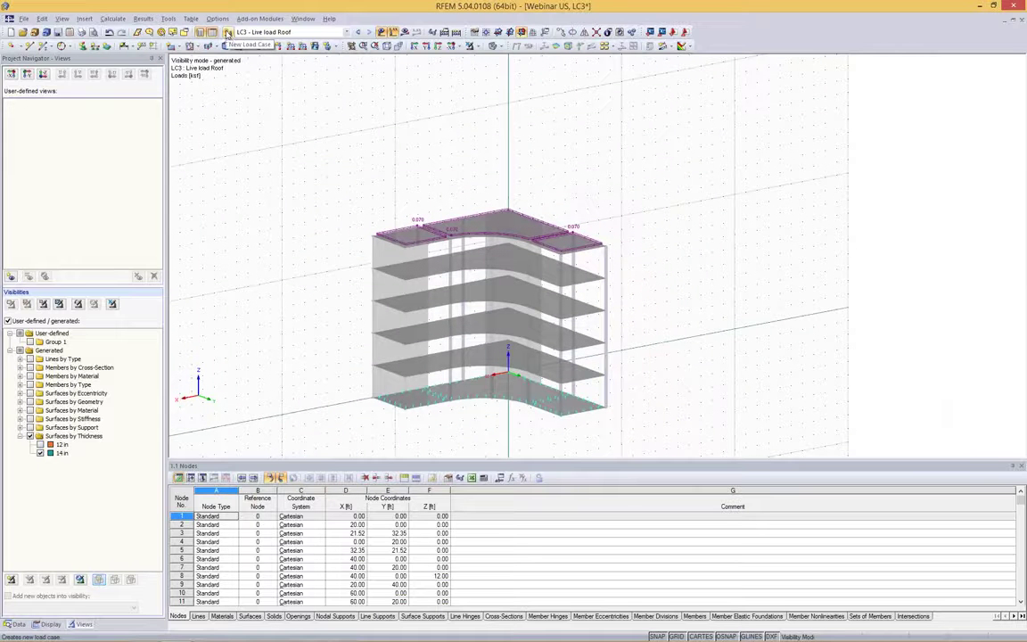
Cancel the 14 in slab visibility and activate the generated visibility for 12 in thick surfaces only.
{"action": "left_click", "coordinate": [478, 47]}
{"action": "left_click", "coordinate": [463, 46]}
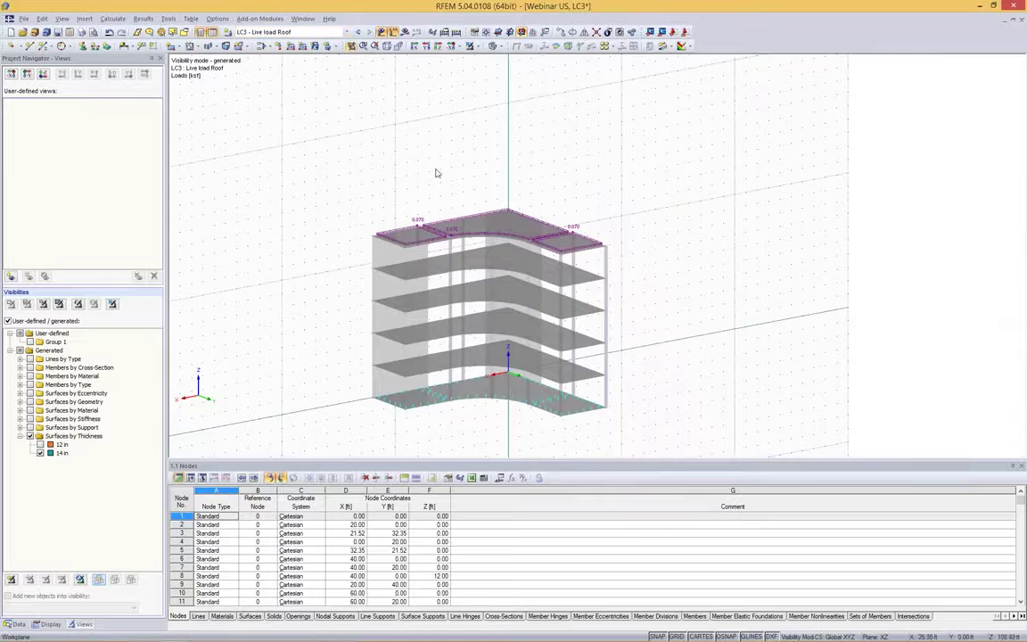
{"action": "middle_click_drag", "start_coordinate": [348, 197], "coordinate": [557, 177], "text": "ctrl"}
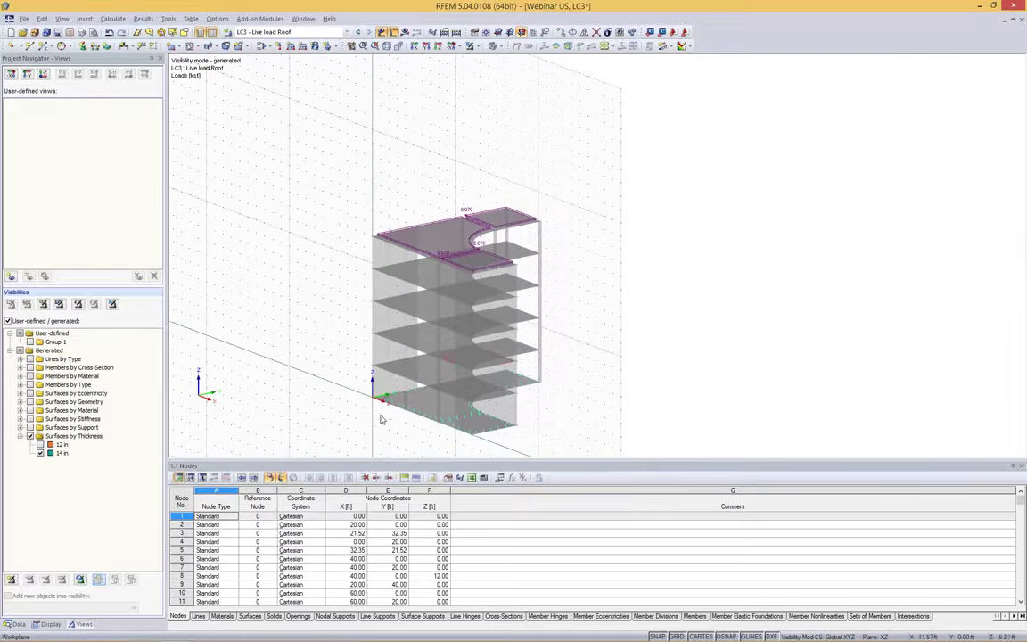
{"action": "scroll", "coordinate": [408, 340], "scroll_direction": "up", "scroll_amount": 3}
{"action": "scroll", "coordinate": [408, 341], "scroll_direction": "down", "scroll_amount": 5}
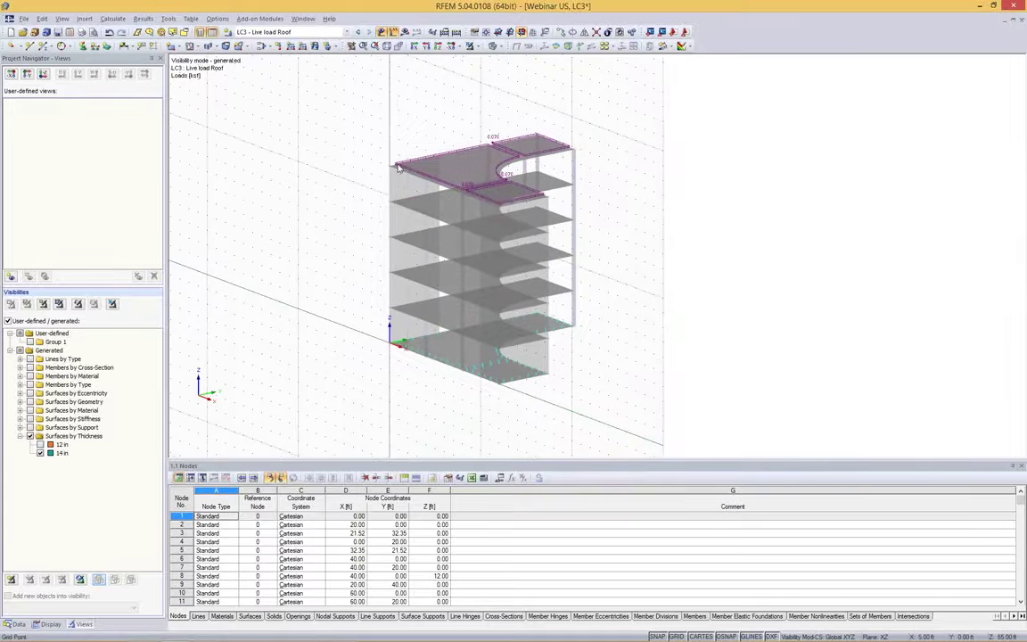
{"action": "middle_click_drag", "start_coordinate": [403, 188], "coordinate": [423, 189], "text": "ctrl"}
{"action": "left_click", "coordinate": [471, 47]}
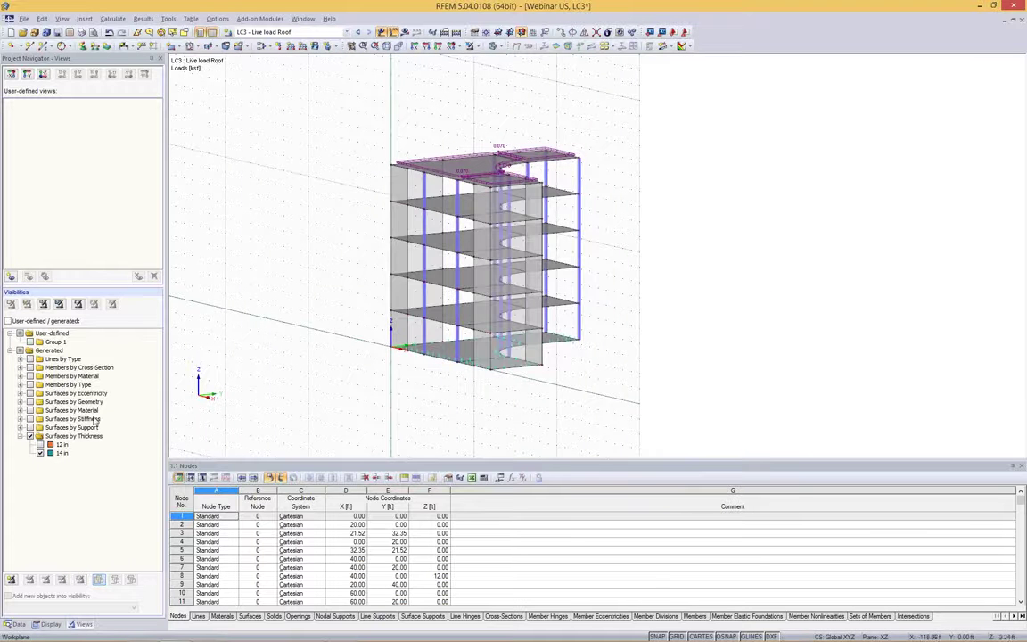
{"action": "left_click", "coordinate": [39, 444]}
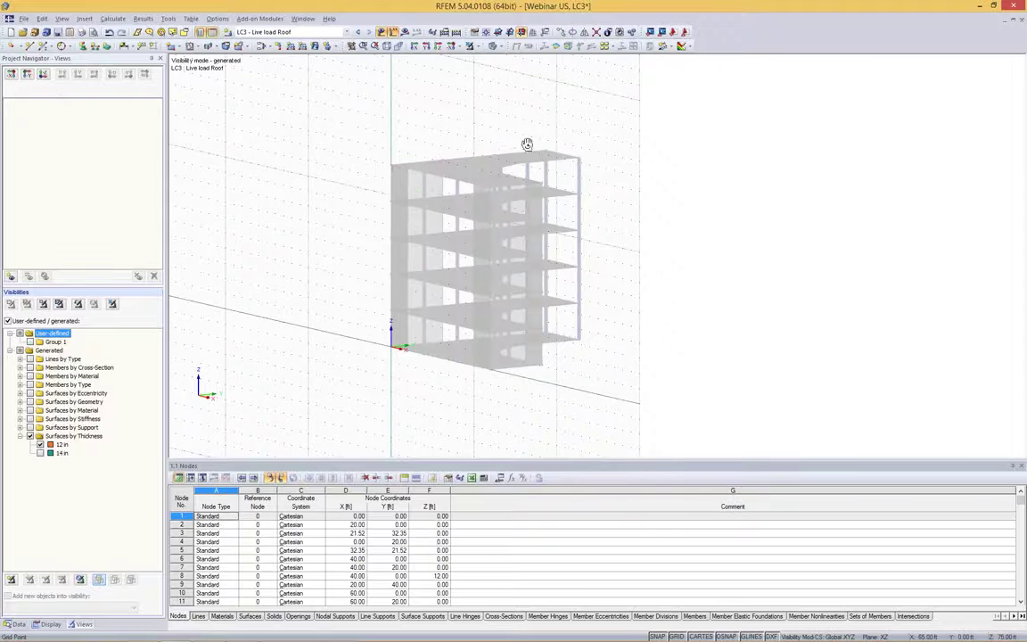
Select the two full-height strips of 12 in walls on the building's outer face in the XZ plane.
{"action": "middle_click_drag", "start_coordinate": [527, 144], "coordinate": [457, 142], "text": "ctrl"}
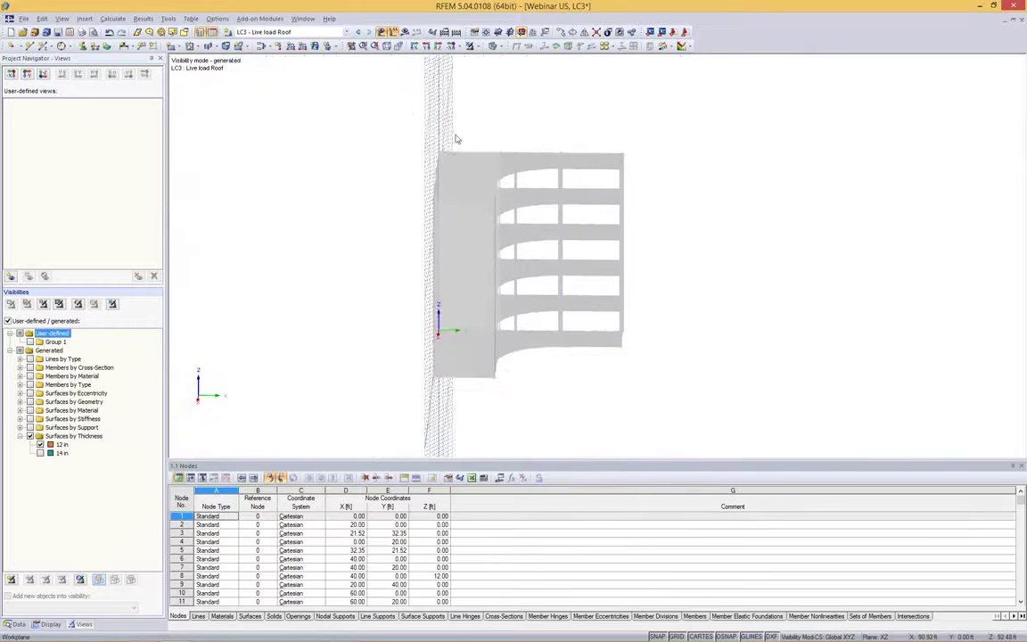
{"action": "middle_click_drag", "start_coordinate": [425, 95], "coordinate": [526, 284], "text": "ctrl"}
{"action": "left_click_drag", "start_coordinate": [538, 273], "coordinate": [388, 336]}
{"action": "middle_click_drag", "start_coordinate": [645, 213], "coordinate": [420, 112], "text": "ctrl"}
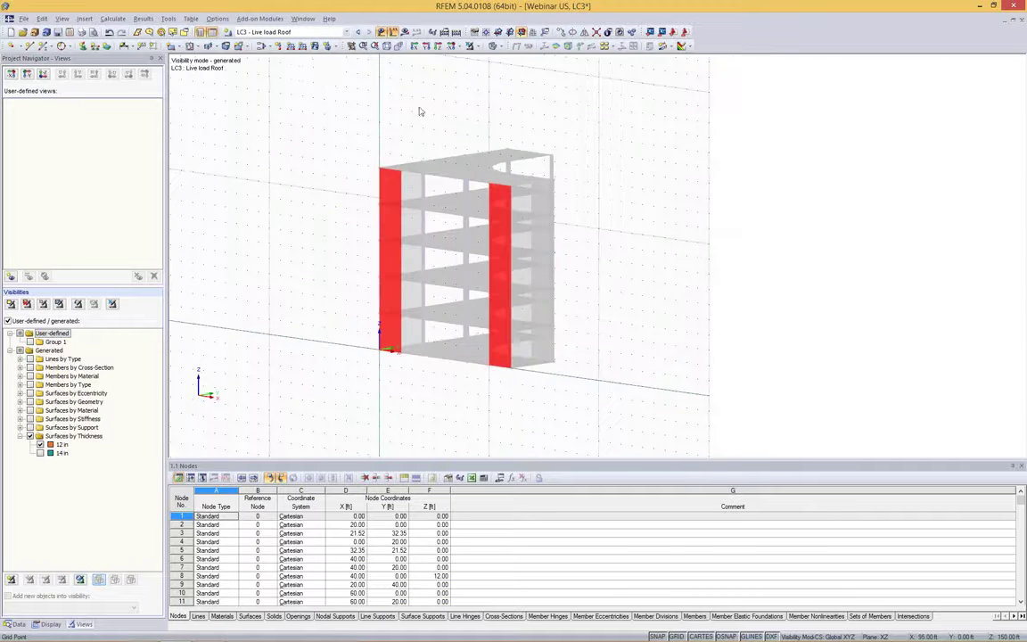
{"action": "left_click", "coordinate": [314, 45]}
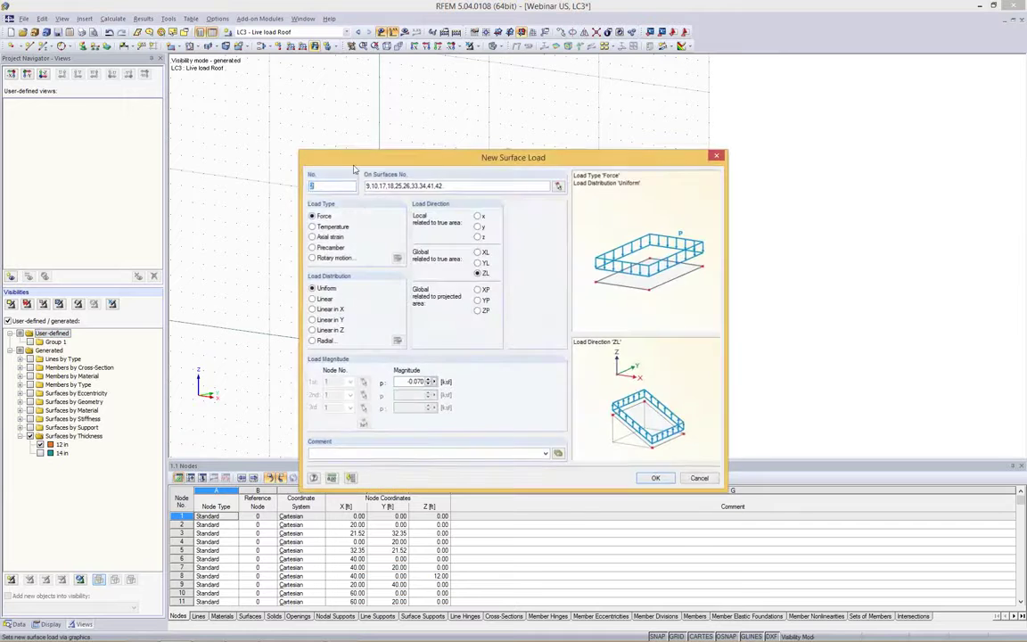
{"action": "key", "text": "Escape"}
Create load case LC4 with the action category Wind and the description Wind in +Y.
{"action": "left_click", "coordinate": [247, 33]}
{"action": "left_click", "coordinate": [247, 33]}
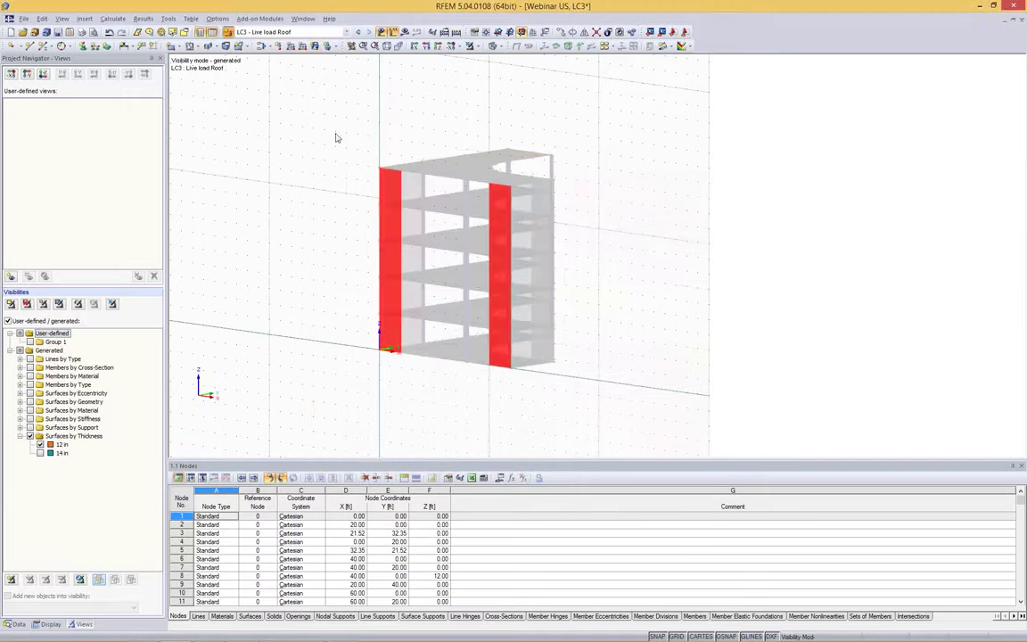
{"action": "left_click", "coordinate": [278, 42]}
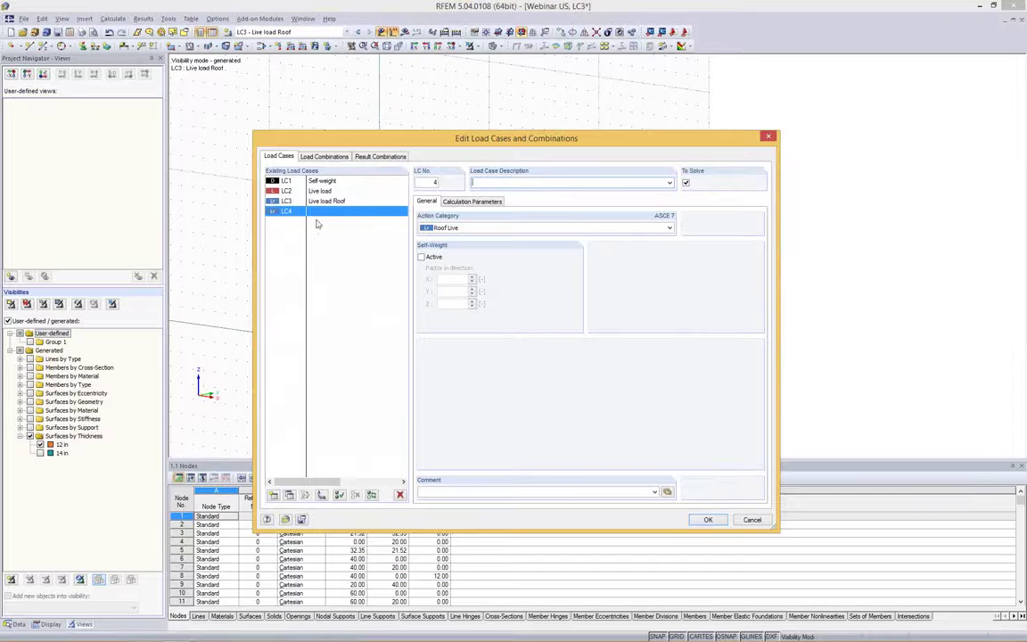
{"action": "left_click", "coordinate": [464, 229]}
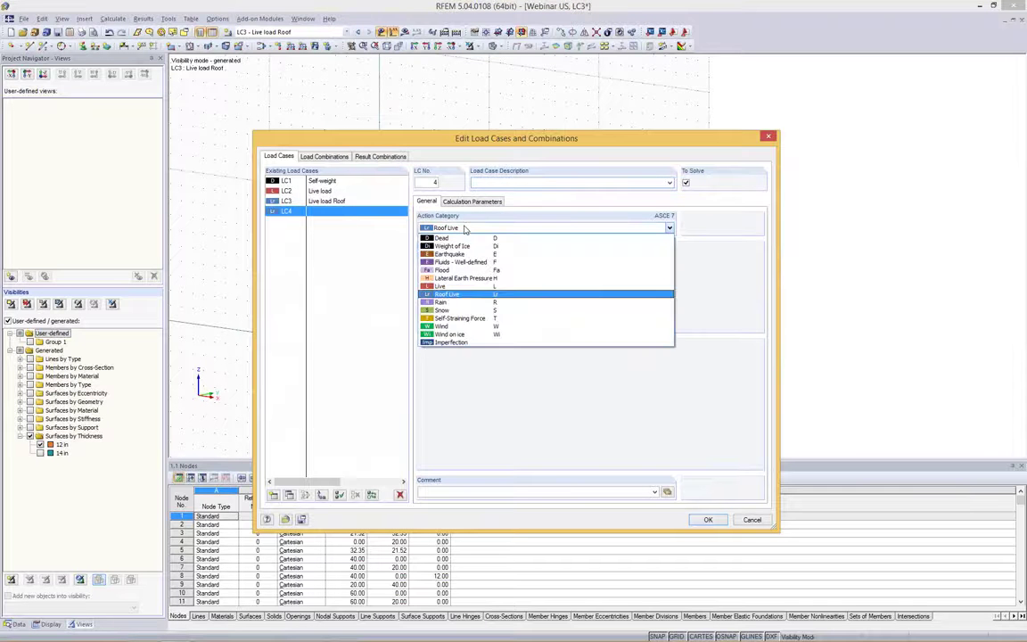
{"action": "left_click", "coordinate": [454, 330]}
{"action": "left_click", "coordinate": [669, 183]}
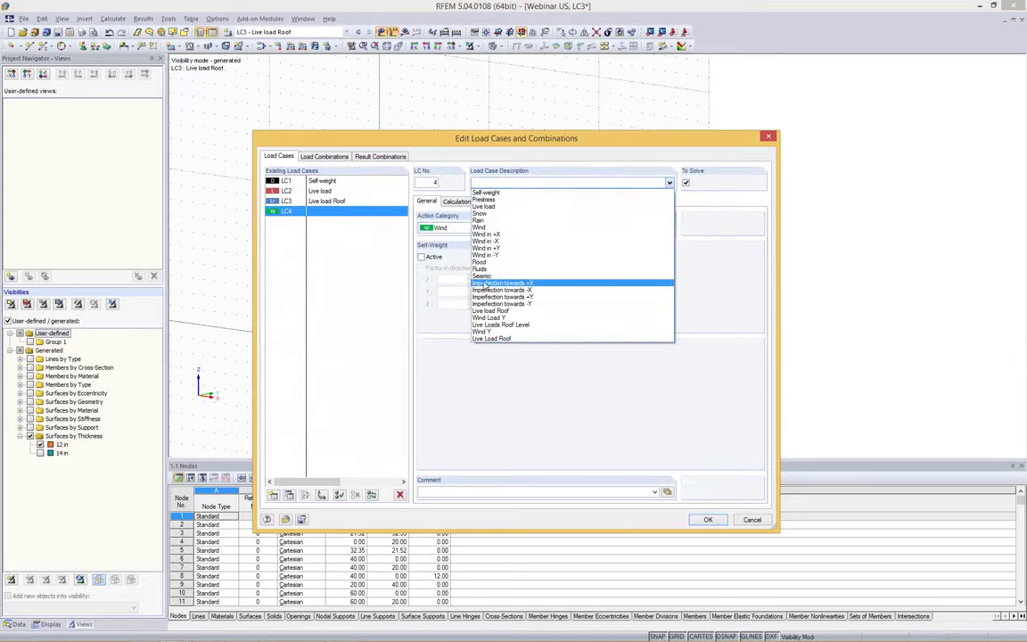
{"action": "left_click", "coordinate": [502, 249]}
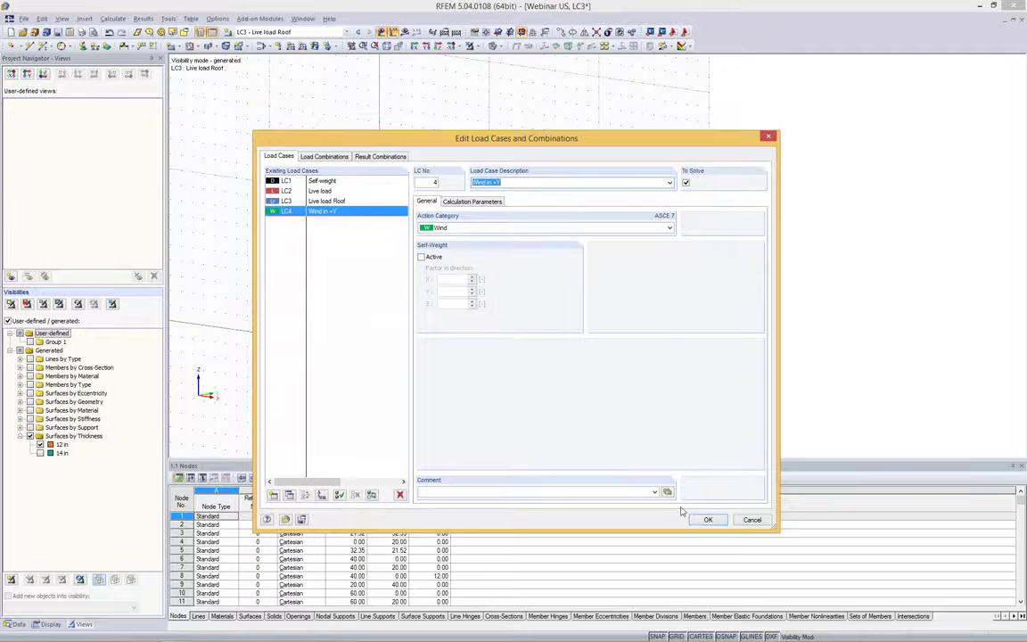
{"action": "left_click", "coordinate": [708, 519]}
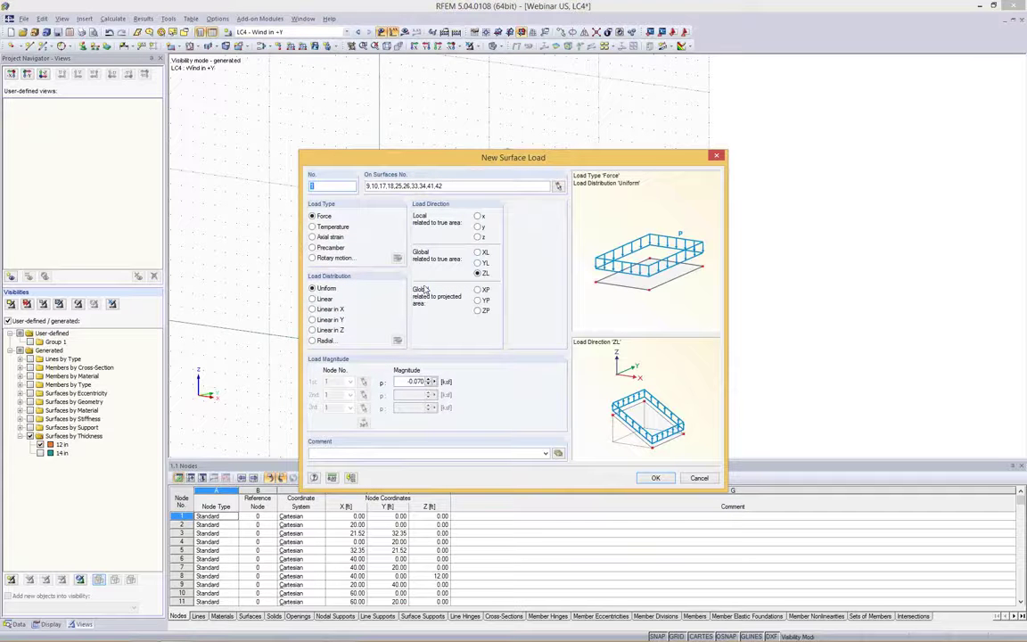
Apply a uniform surface load of 0.050 ksf in the global projected direction YP to the selected wall strips.
{"action": "left_click", "coordinate": [479, 263]}
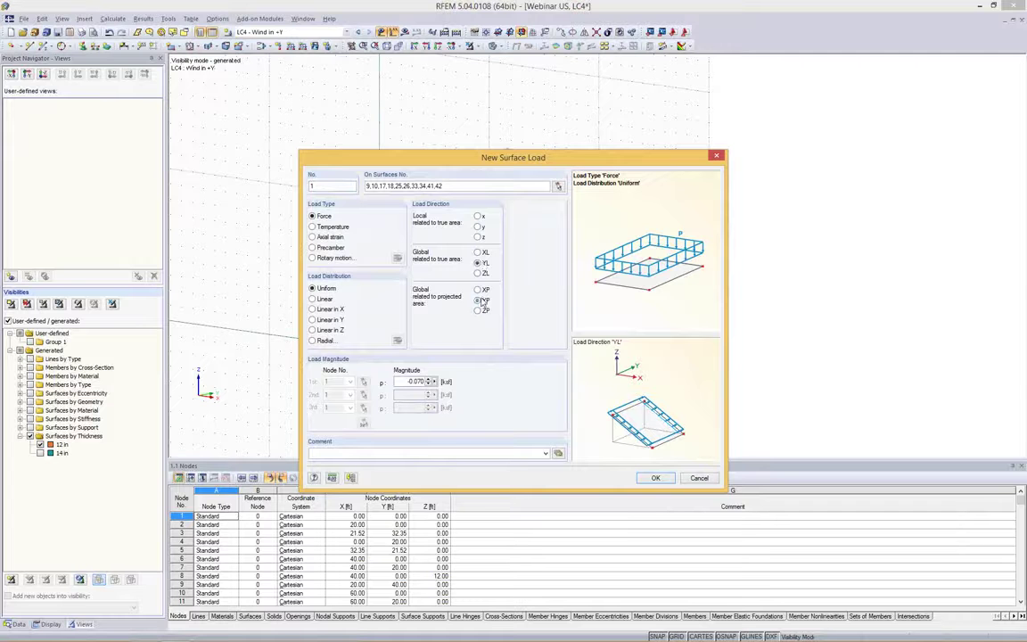
{"action": "left_click", "coordinate": [479, 300]}
{"action": "left_click", "coordinate": [478, 273]}
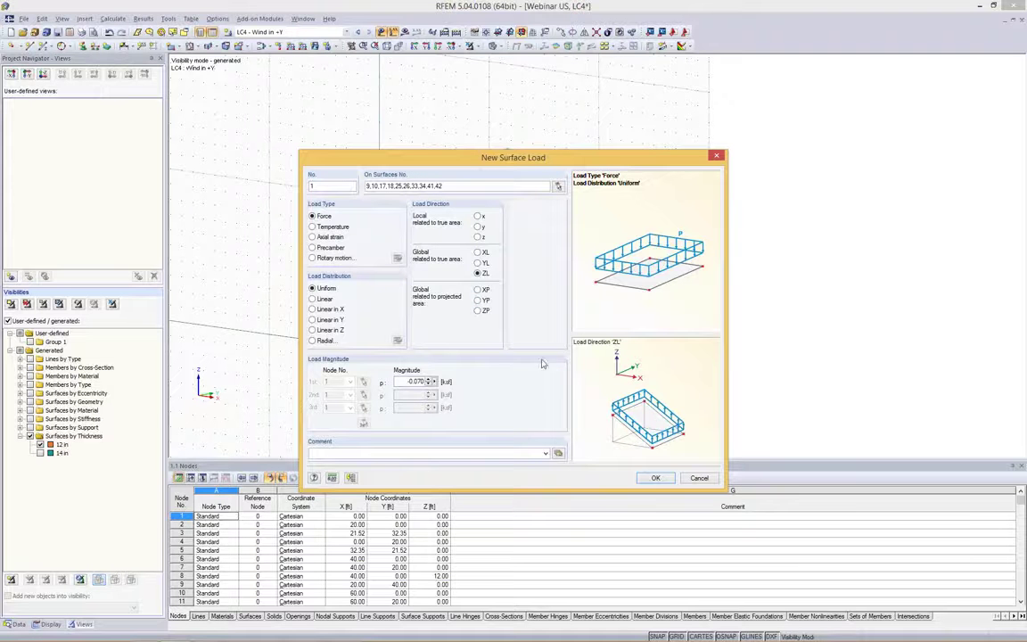
{"action": "left_click", "coordinate": [479, 311]}
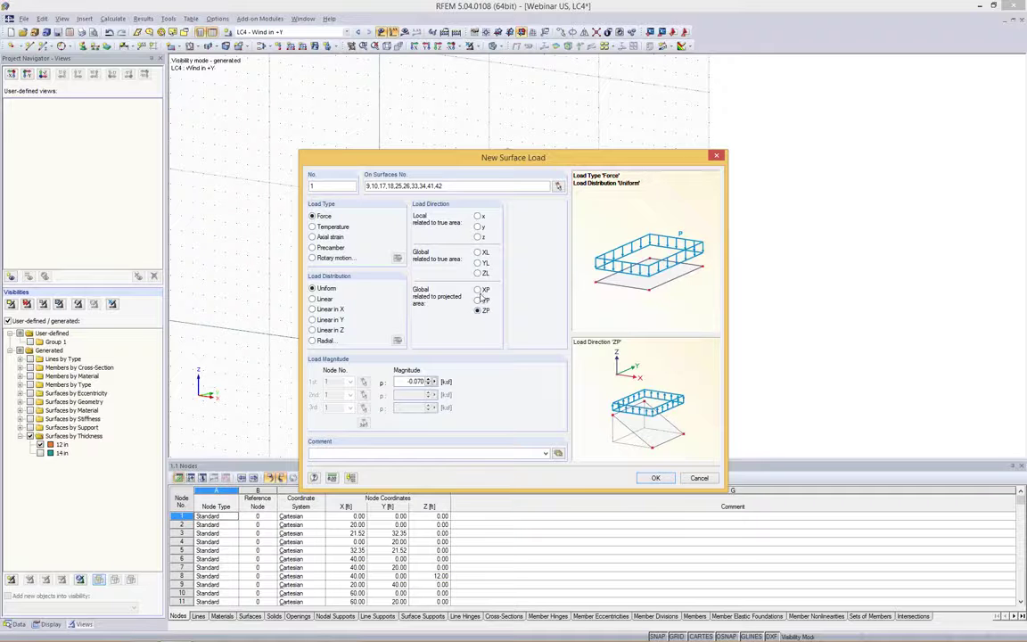
{"action": "left_click", "coordinate": [479, 300]}
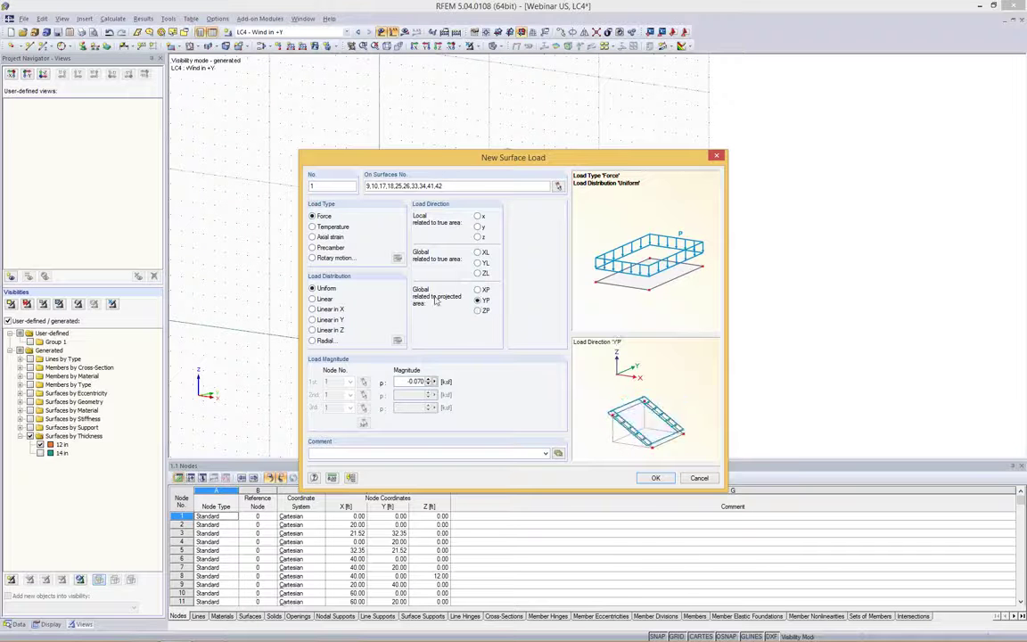
{"action": "double_click", "coordinate": [407, 383]}
{"action": "type", "text": "0"}
{"action": "left_click", "coordinate": [655, 478]}
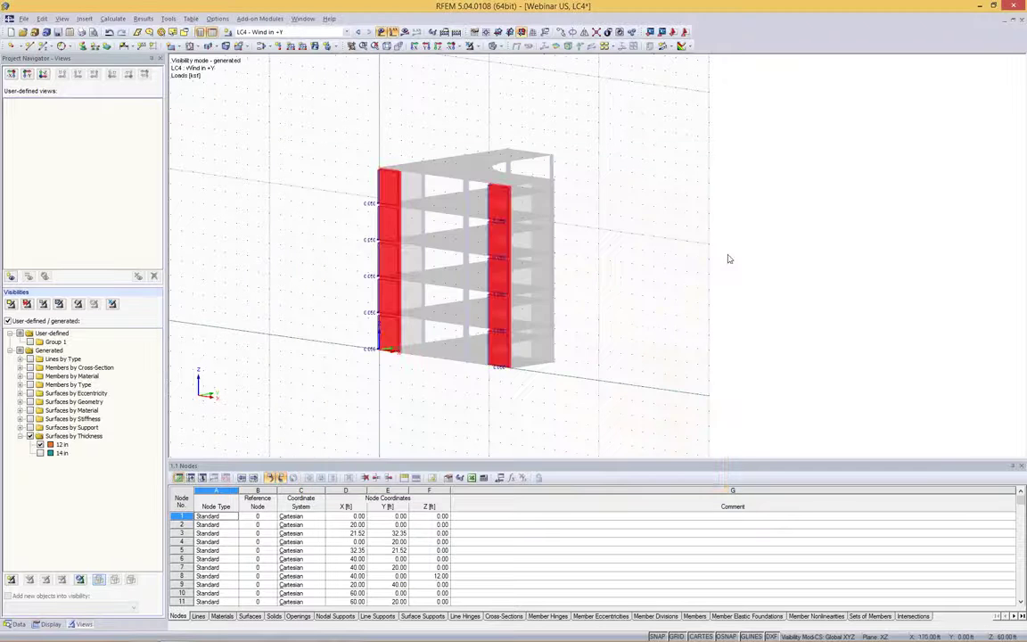
Cancel the 12 in thickness visibility so the whole building is shown again.
{"action": "scroll", "coordinate": [459, 183], "scroll_direction": "up", "scroll_amount": 3}
{"action": "scroll", "coordinate": [459, 183], "scroll_direction": "down", "scroll_amount": 5}
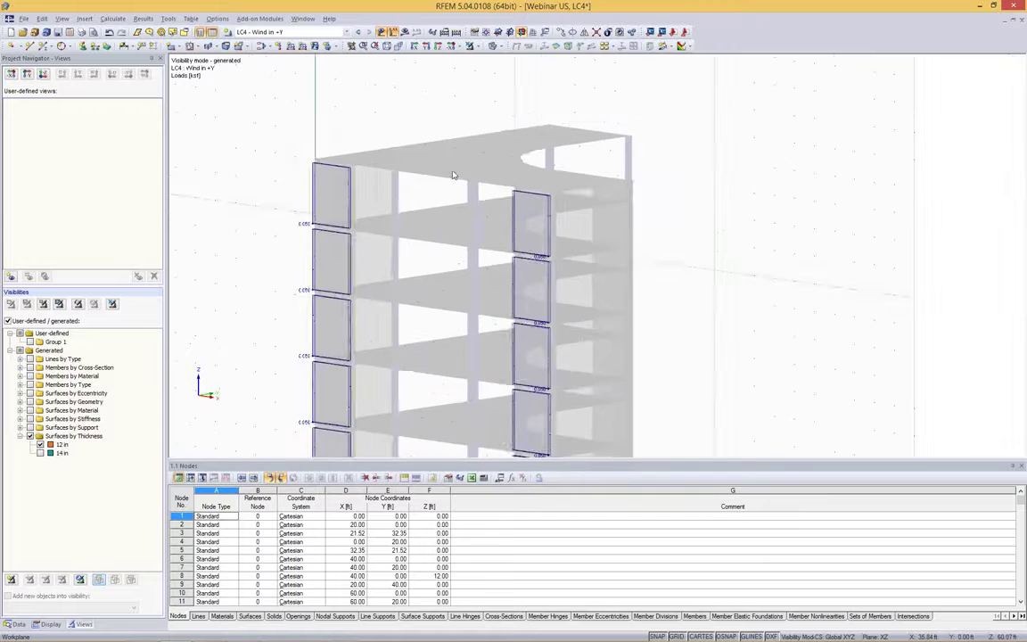
{"action": "left_click", "coordinate": [470, 45]}
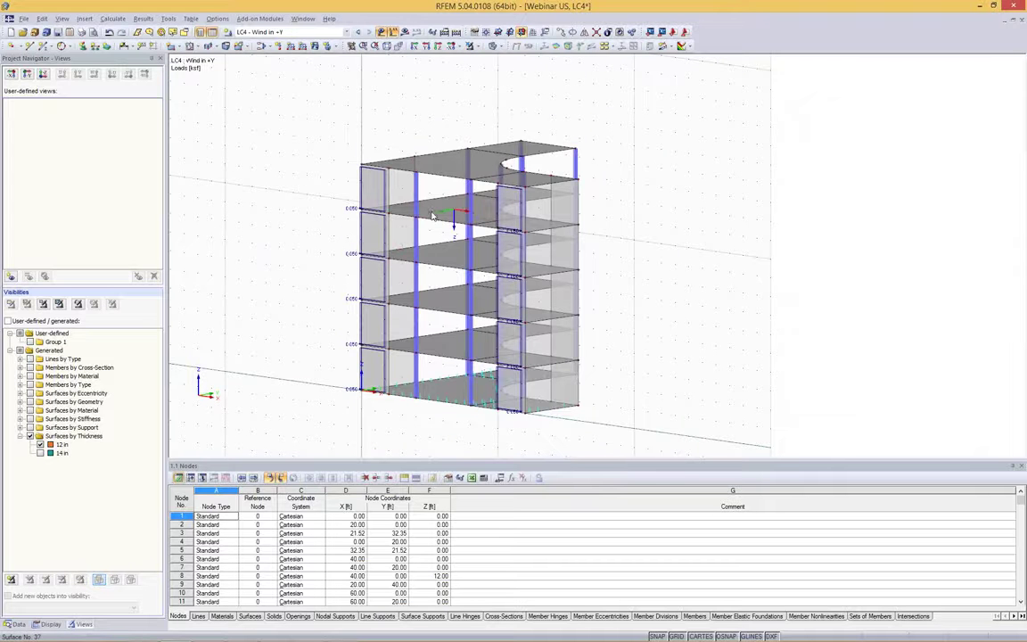
{"action": "left_click", "coordinate": [290, 46]}
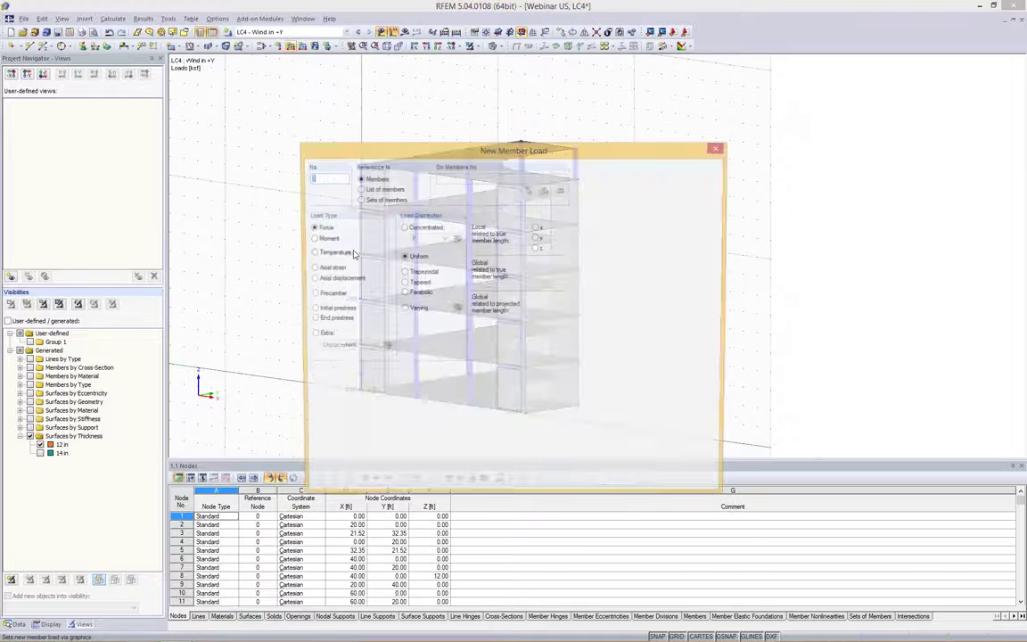
{"action": "left_click_drag", "start_coordinate": [466, 156], "coordinate": [444, 145]}
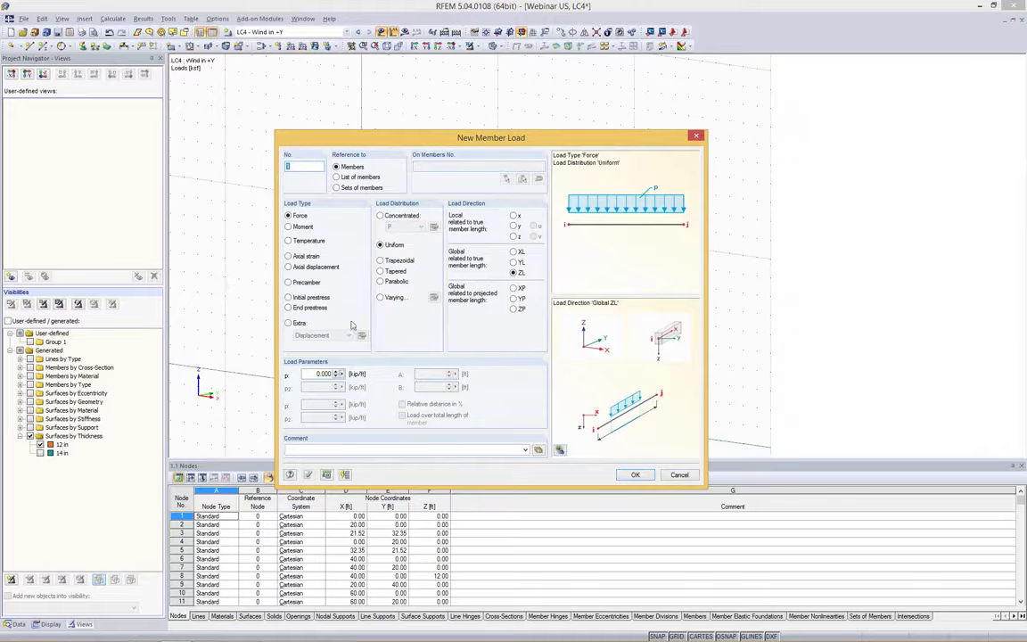
{"action": "left_click", "coordinate": [312, 374]}
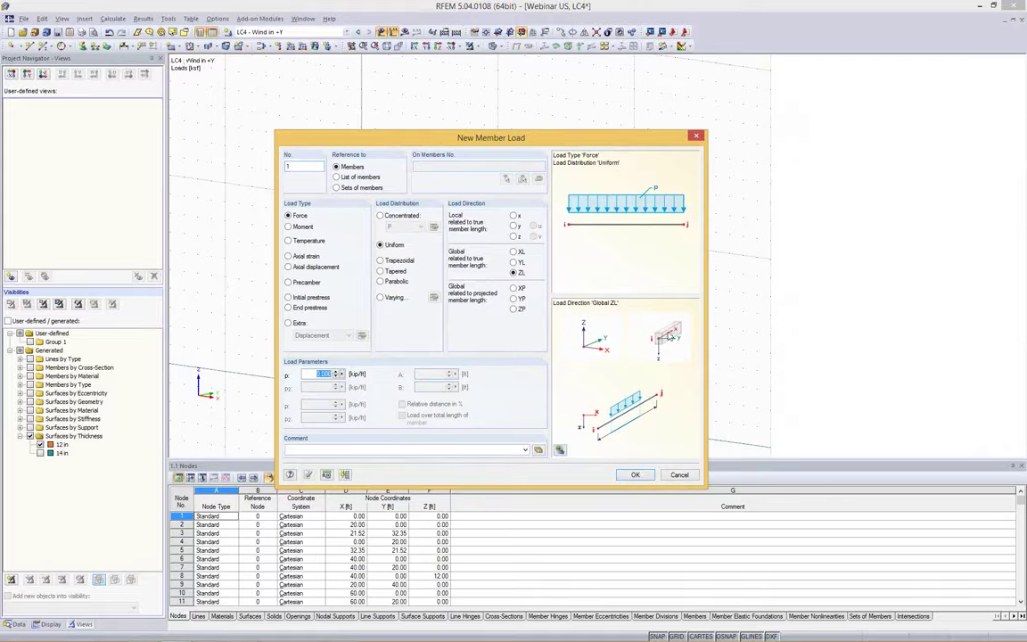
{"action": "left_click", "coordinate": [680, 475]}
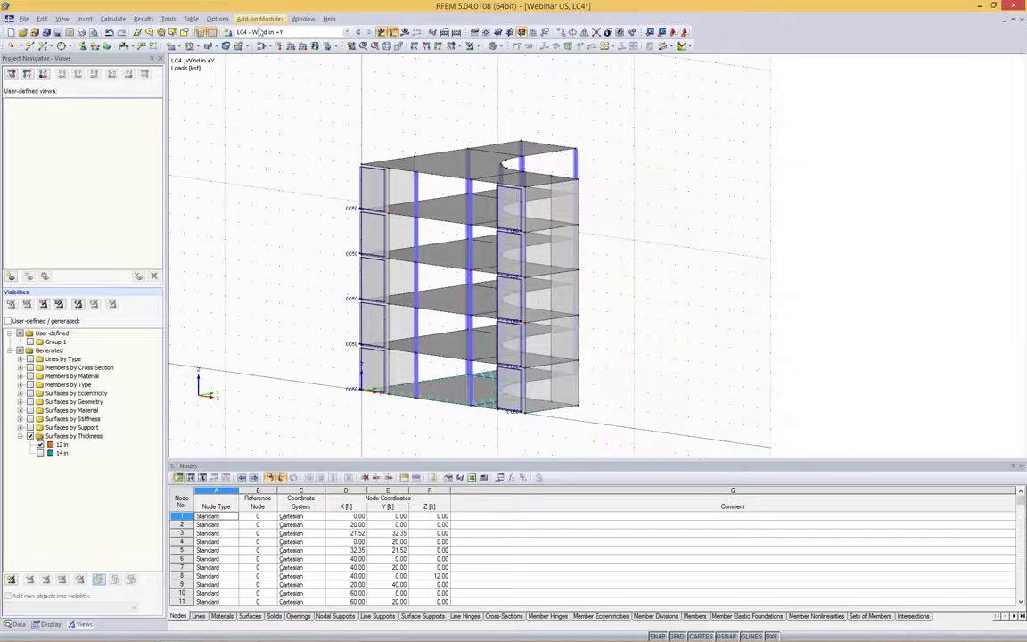
Set up a member load generation from area loads via plane, with direction YP and a uniform magnitude of 0.050 ksf.
{"action": "left_click", "coordinate": [168, 19]}
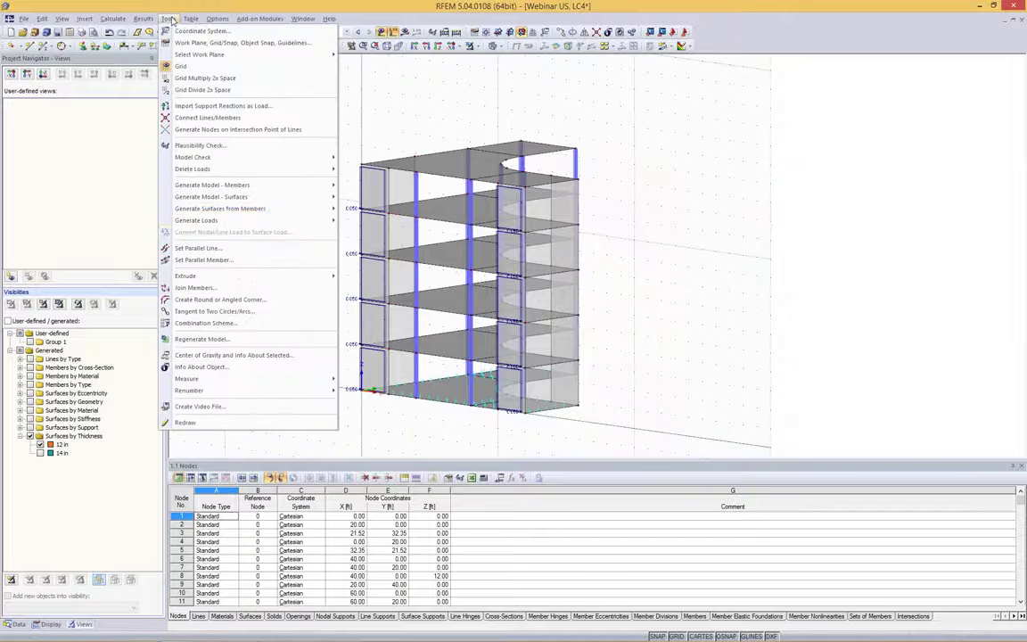
{"action": "mouse_move", "coordinate": [198, 220]}
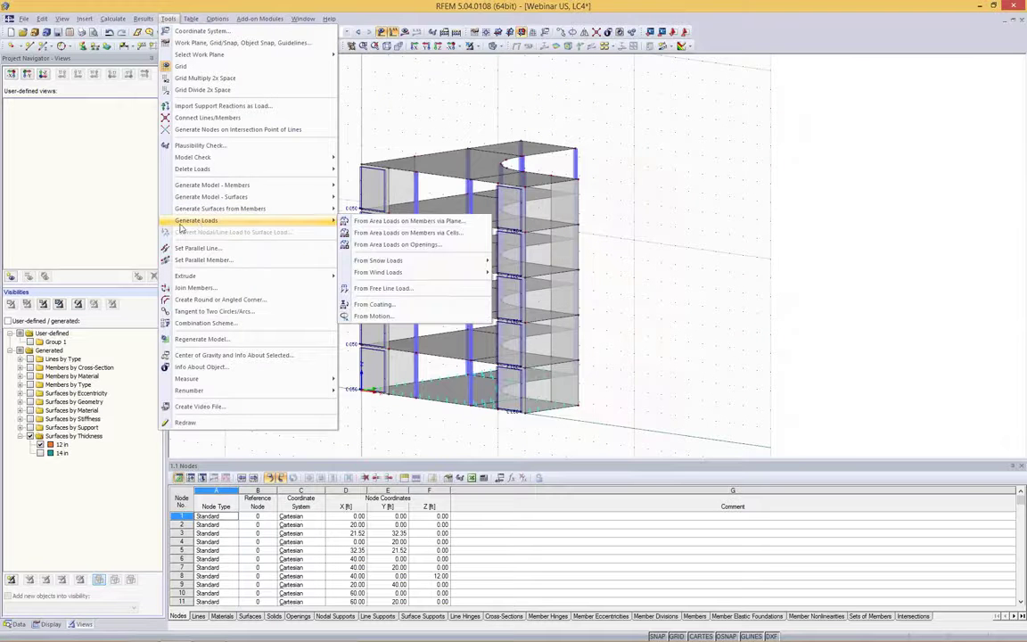
{"action": "left_click", "coordinate": [443, 226]}
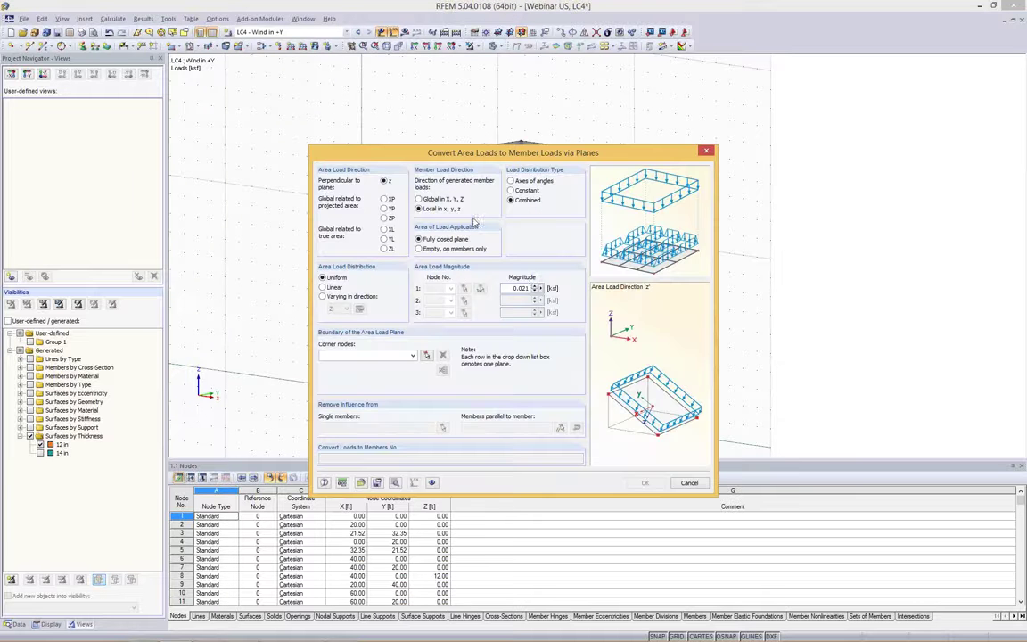
{"action": "left_click", "coordinate": [385, 208]}
{"action": "double_click", "coordinate": [512, 288]}
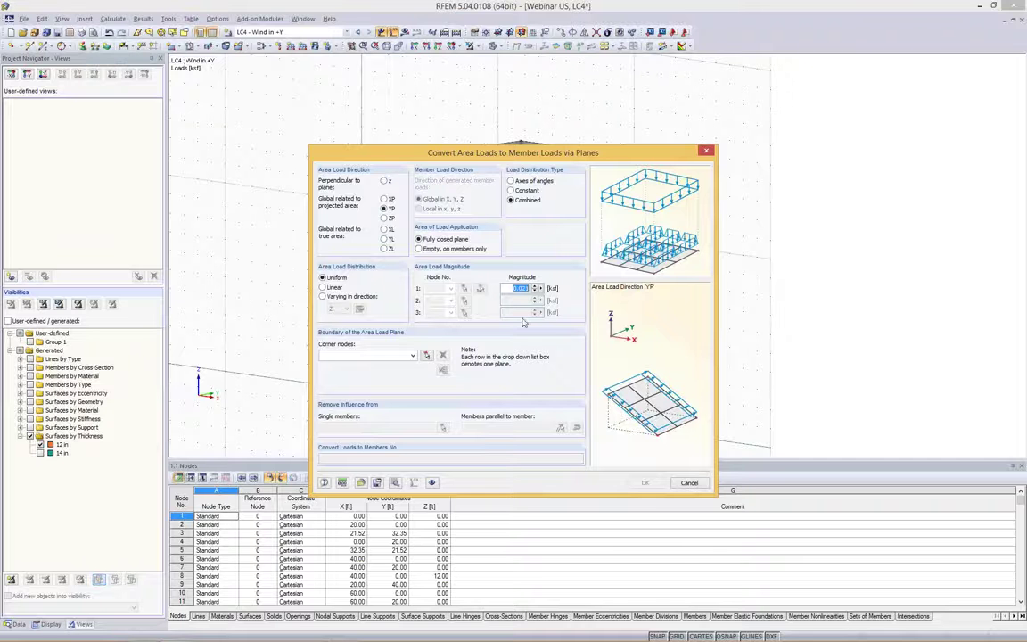
{"action": "type", "text": "0.0"}
Bound the area load plane by the four corner nodes of the open facade between the two wall strips and generate the member loads.
{"action": "left_click", "coordinate": [426, 355]}
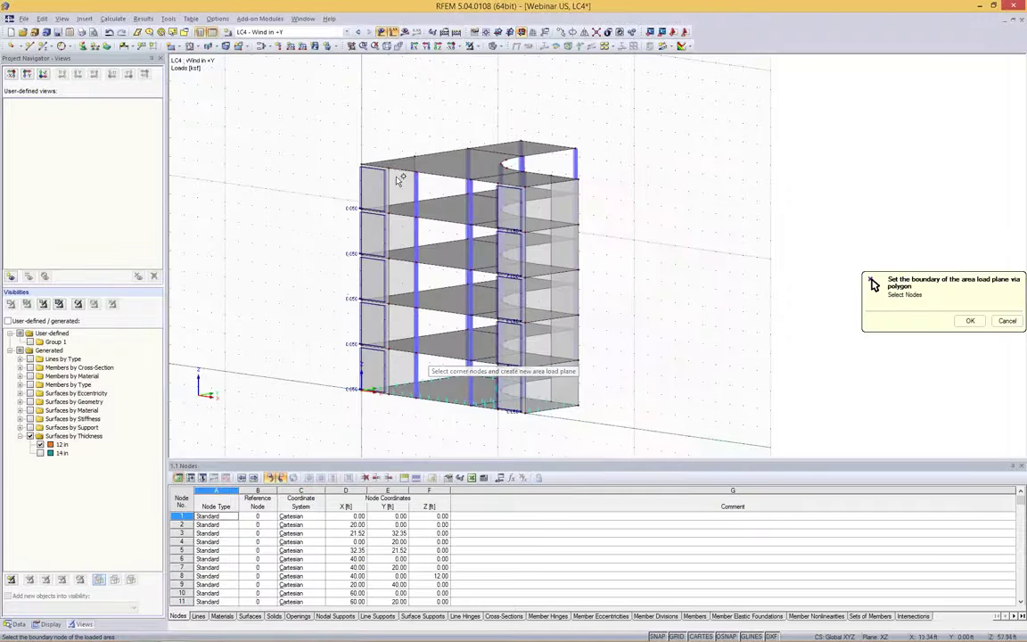
{"action": "left_click", "coordinate": [497, 183]}
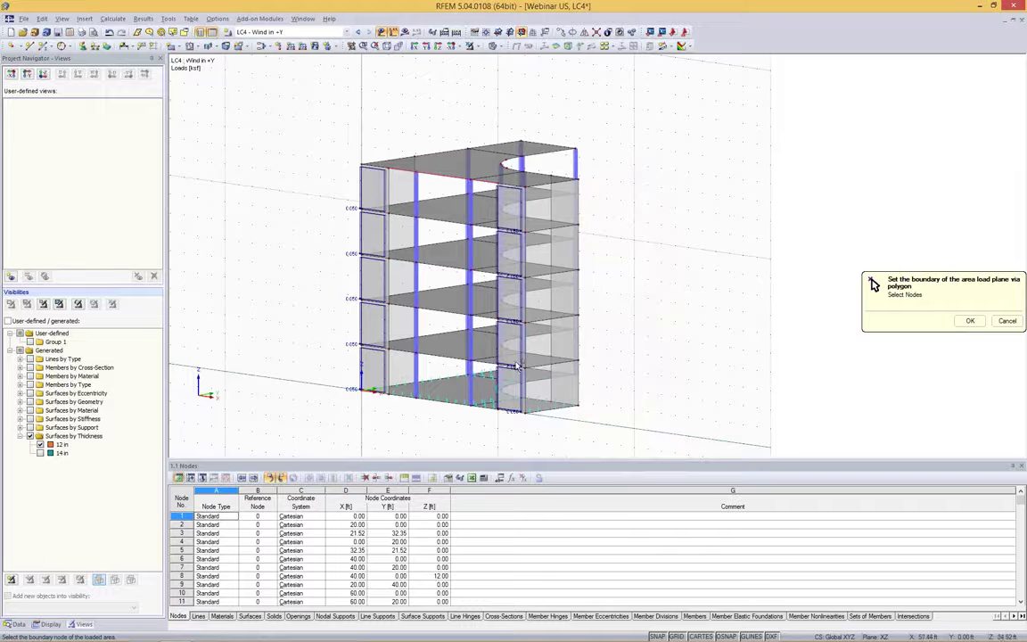
{"action": "left_click", "coordinate": [493, 404]}
{"action": "left_click", "coordinate": [390, 396]}
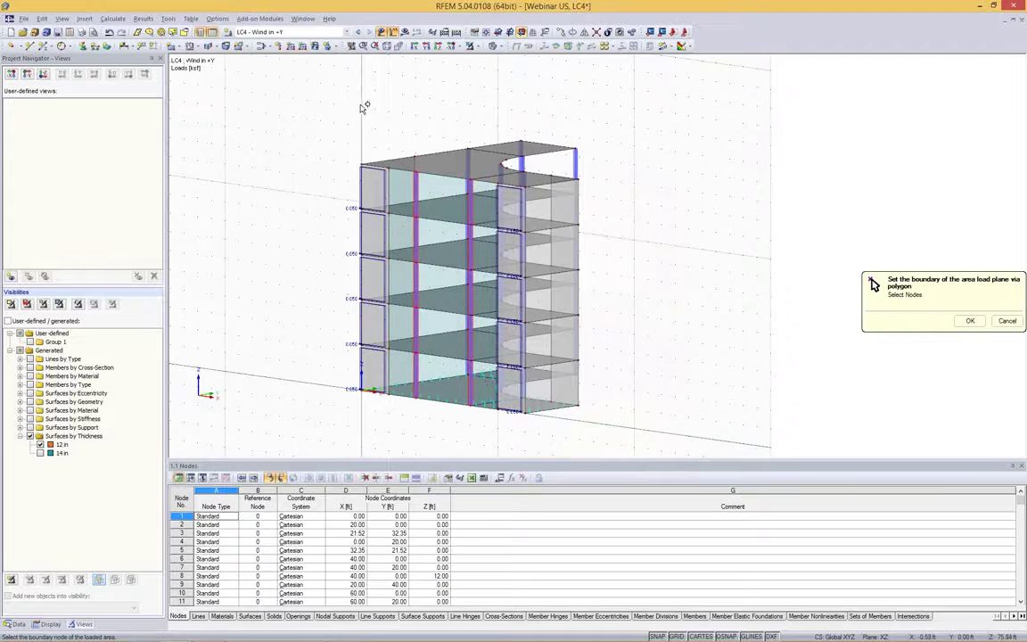
{"action": "middle_click_drag", "start_coordinate": [360, 104], "coordinate": [619, 314], "text": "ctrl"}
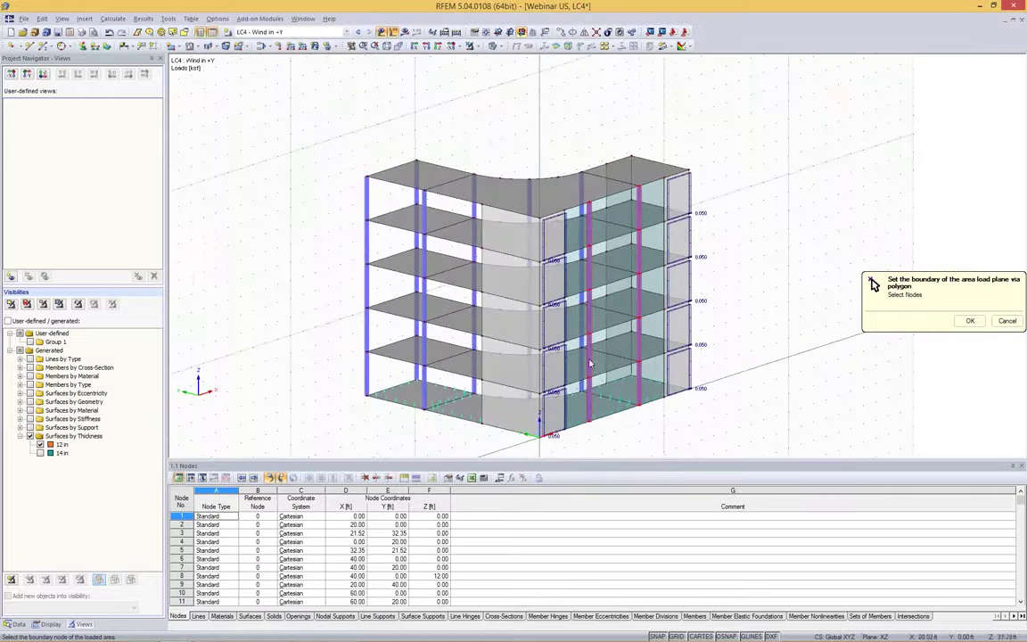
{"action": "left_click", "coordinate": [970, 321]}
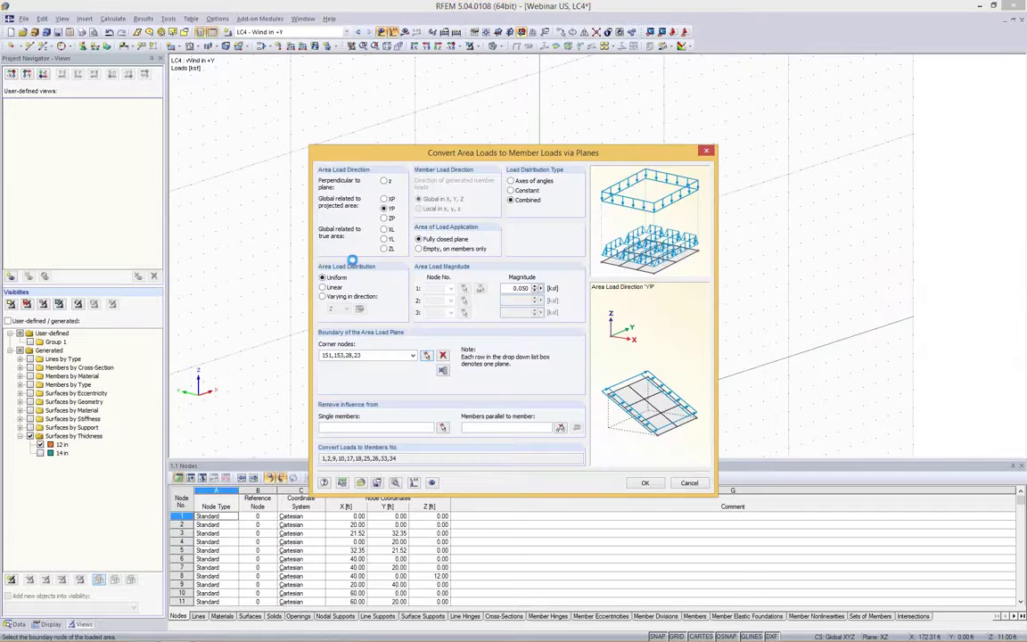
{"action": "left_click", "coordinate": [642, 484]}
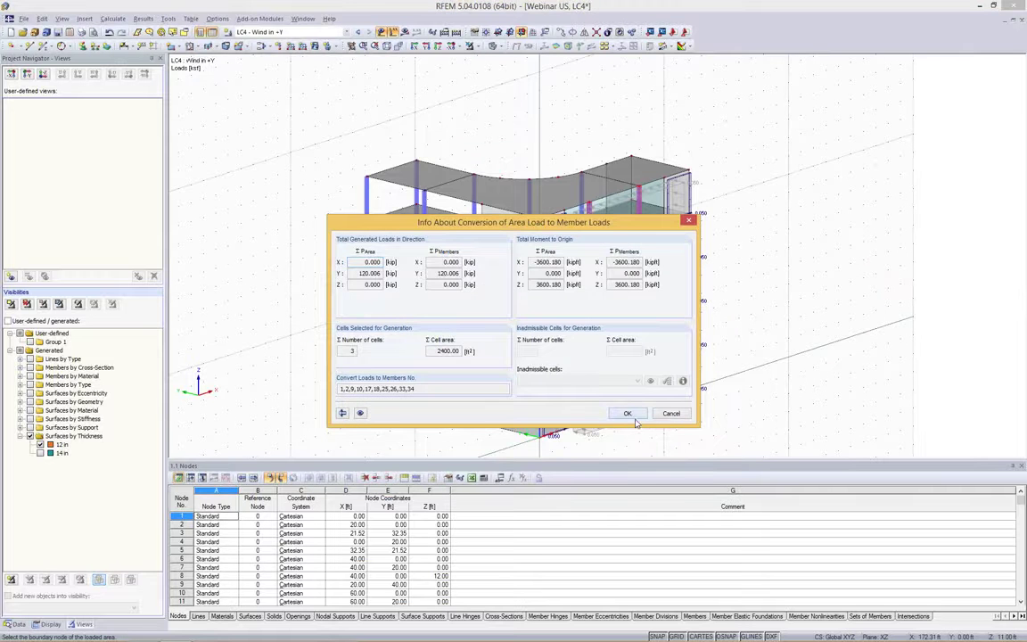
{"action": "left_click", "coordinate": [628, 414]}
Display the generated wind load separately as individual member loads on the facade columns.
{"action": "scroll", "coordinate": [664, 198], "scroll_direction": "up", "scroll_amount": 5}
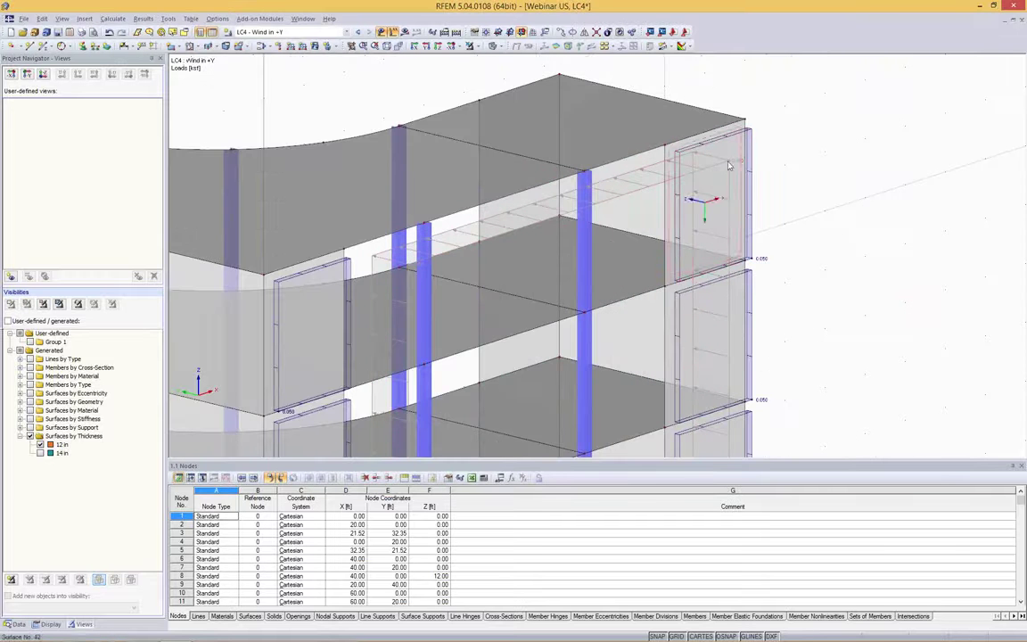
{"action": "right_click", "coordinate": [653, 174]}
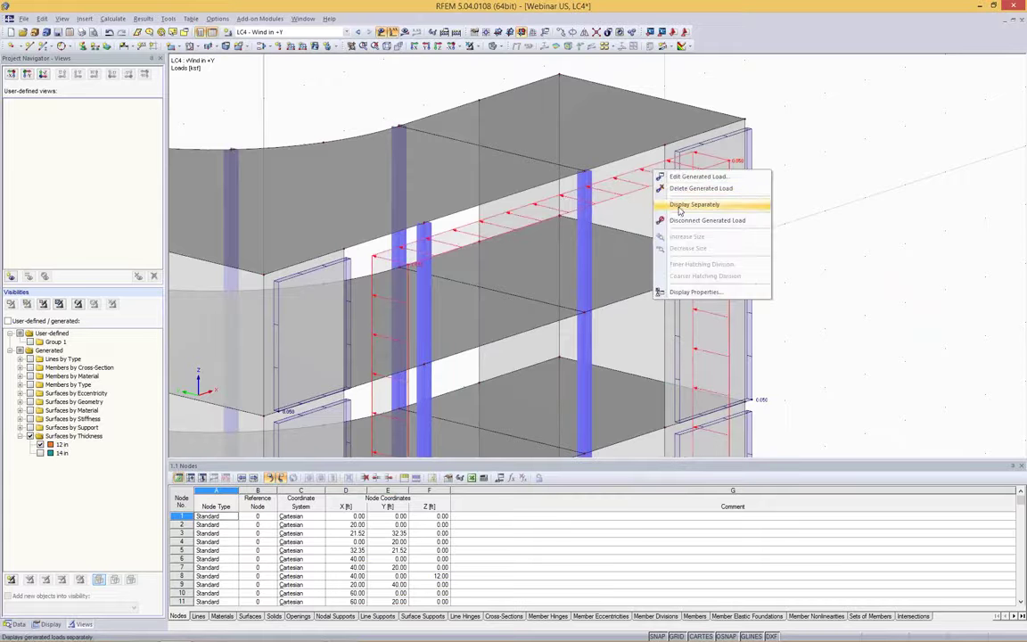
{"action": "left_click", "coordinate": [675, 207]}
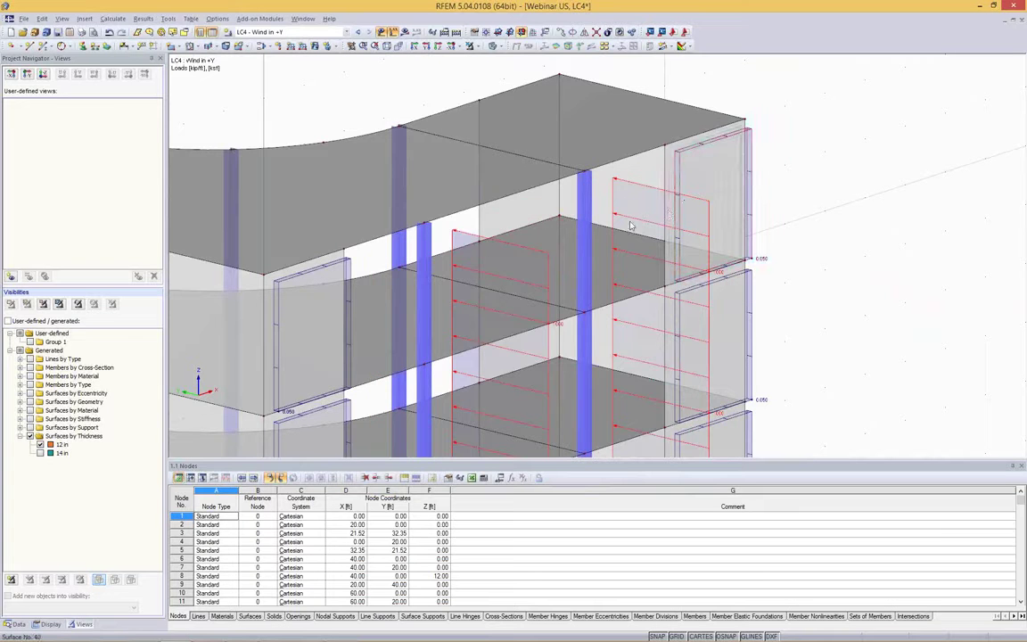
Examine the separate wind loads on the facade columns and open the settings of the generated area load.
{"action": "scroll", "coordinate": [604, 264], "scroll_direction": "down", "scroll_amount": 5}
{"action": "scroll", "coordinate": [604, 264], "scroll_direction": "up", "scroll_amount": 5}
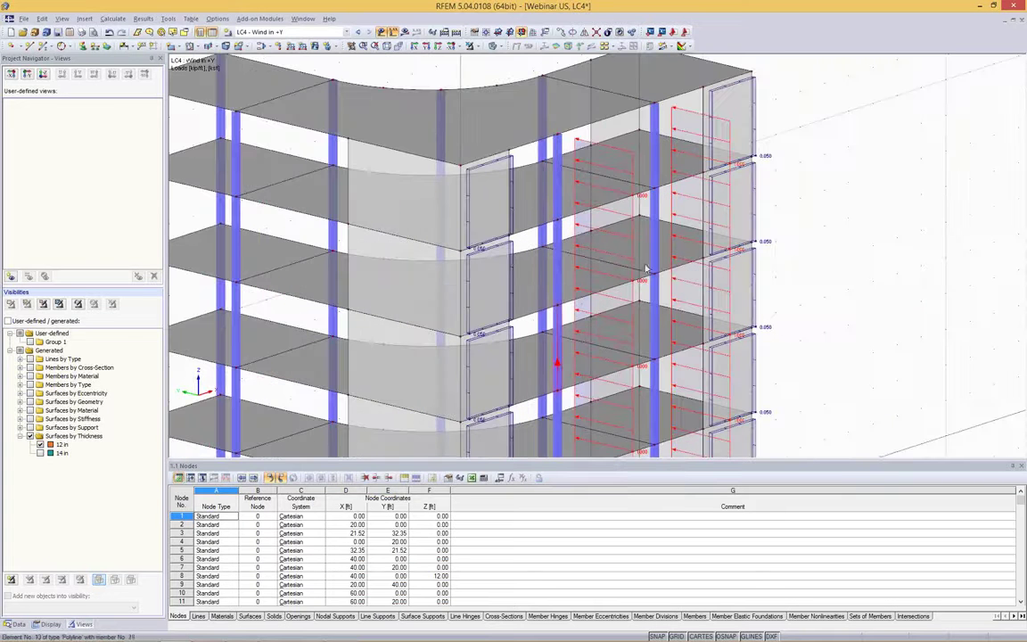
{"action": "scroll", "coordinate": [848, 235], "scroll_direction": "down", "scroll_amount": 5}
{"action": "scroll", "coordinate": [849, 237], "scroll_direction": "up", "scroll_amount": 6}
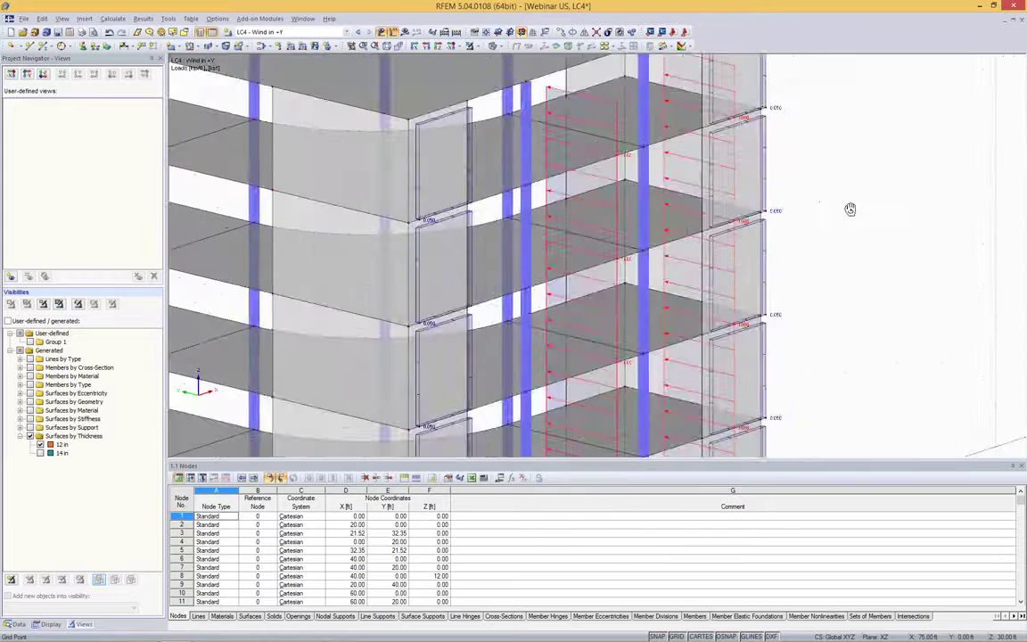
{"action": "middle_click_drag", "start_coordinate": [850, 209], "coordinate": [731, 201], "text": "ctrl"}
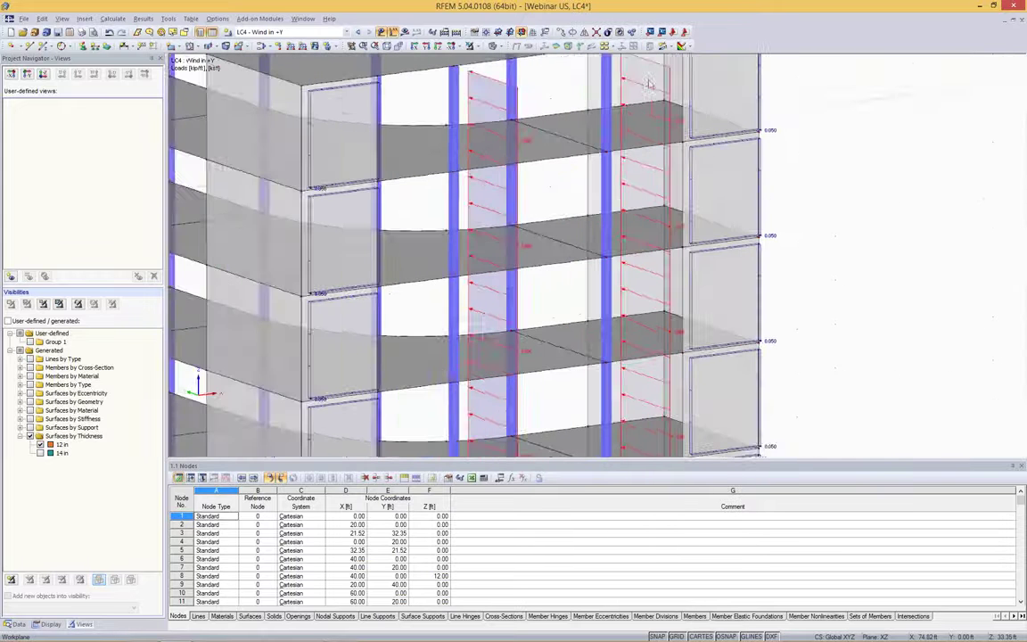
{"action": "scroll", "coordinate": [731, 203], "scroll_direction": "down", "scroll_amount": 5}
{"action": "scroll", "coordinate": [730, 203], "scroll_direction": "up", "scroll_amount": 6}
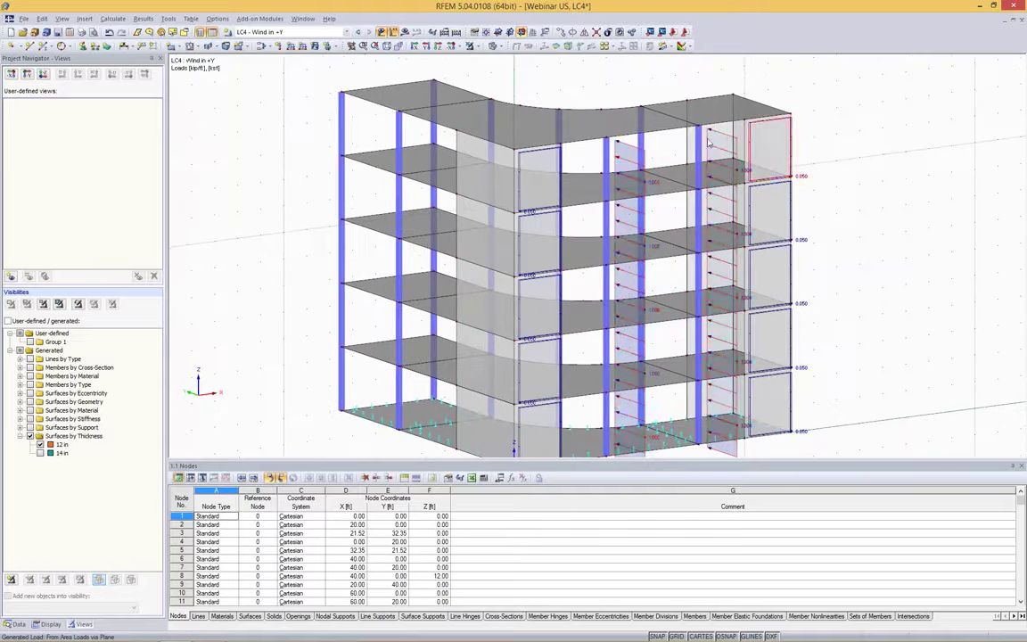
{"action": "double_click", "coordinate": [887, 243]}
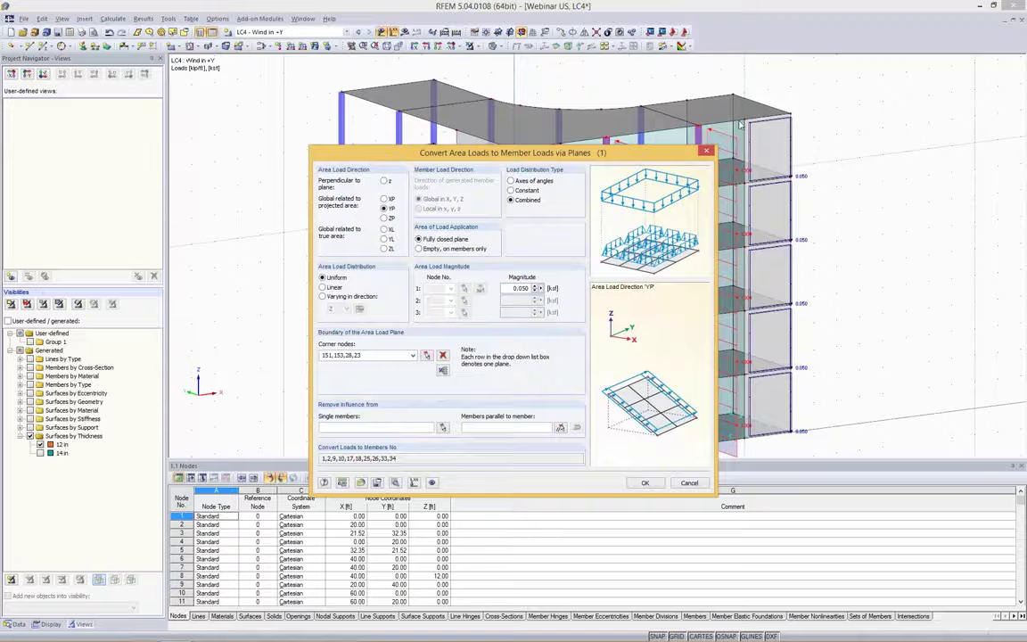
Review the generated area load's settings, close them without changes, and inspect the wind loads on the facade from the other side.
{"action": "left_click_drag", "start_coordinate": [641, 149], "coordinate": [520, 111]}
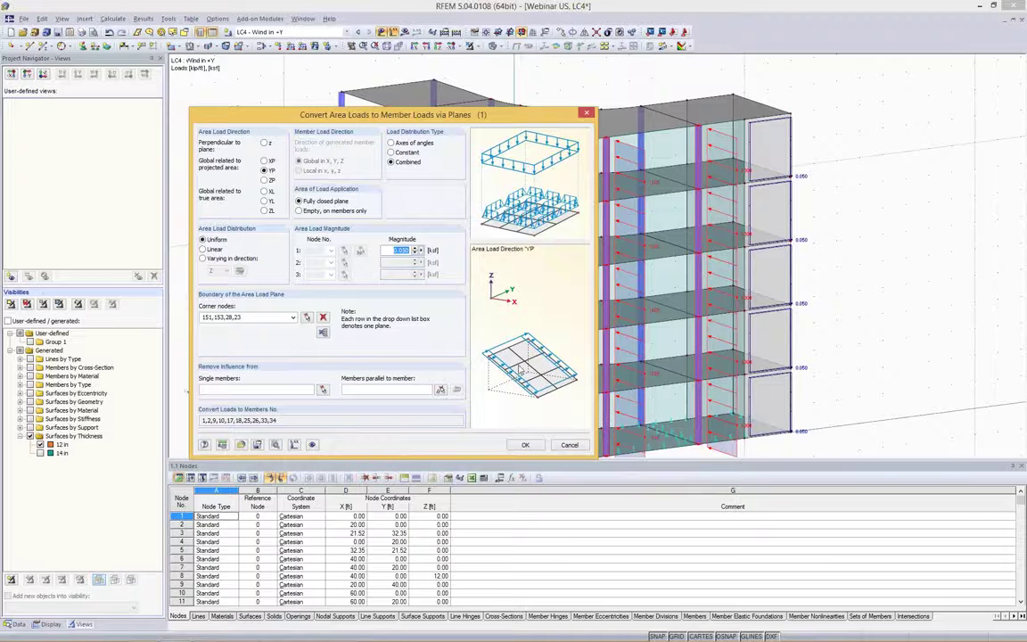
{"action": "left_click", "coordinate": [568, 445]}
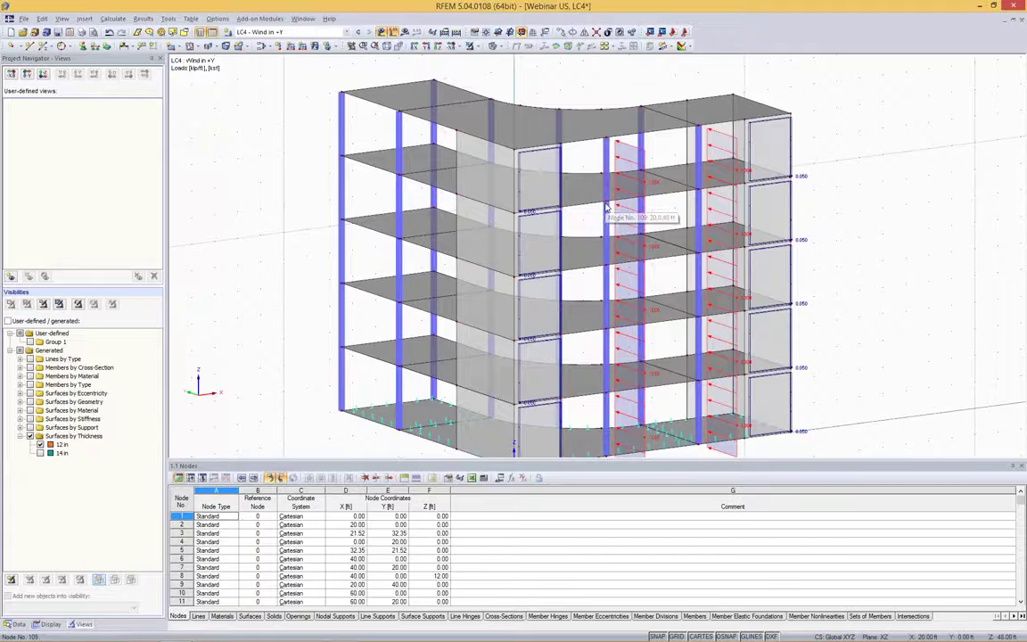
{"action": "left_click", "coordinate": [864, 188]}
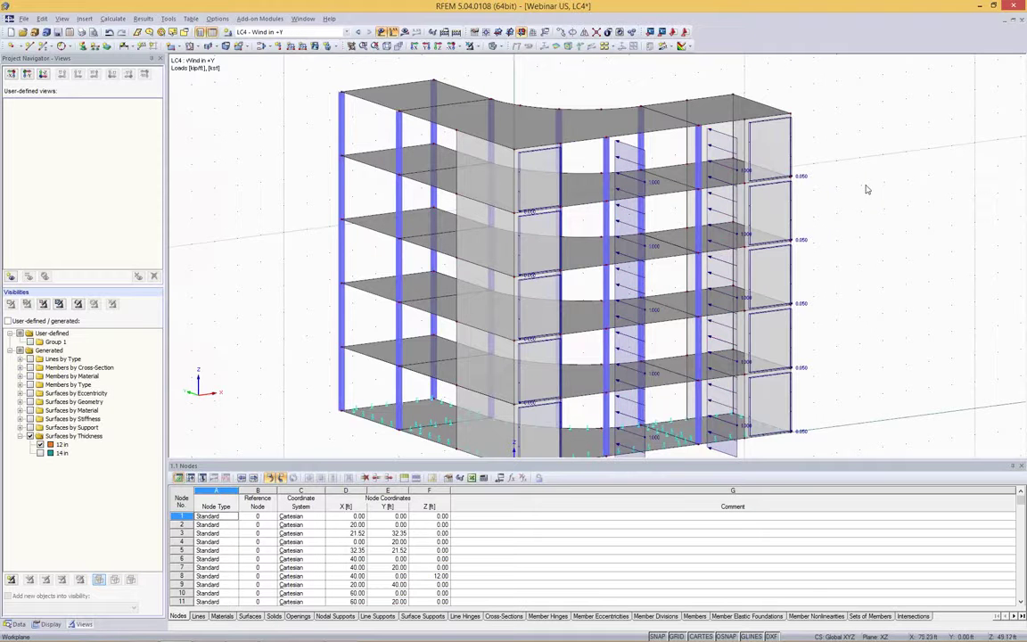
{"action": "middle_click_drag", "start_coordinate": [846, 157], "coordinate": [571, 189], "text": "ctrl"}
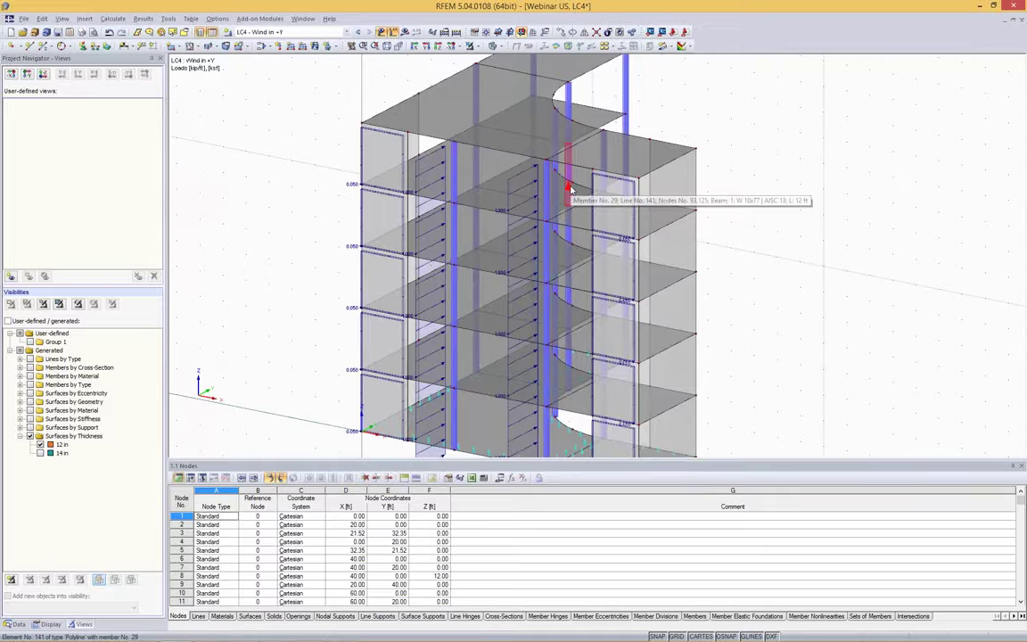
{"action": "mouse_move", "coordinate": [797, 227]}
{"action": "middle_mouse_down", "text": "ctrl"}
{"action": "mouse_move", "coordinate": [644, 220]}
{"action": "mouse_move", "coordinate": [646, 144]}
{"action": "mouse_move", "coordinate": [722, 157]}
{"action": "mouse_move", "coordinate": [807, 195]}
{"action": "mouse_move", "coordinate": [883, 201]}
{"action": "mouse_move", "coordinate": [802, 219]}
{"action": "middle_mouse_up", "text": "ctrl"}
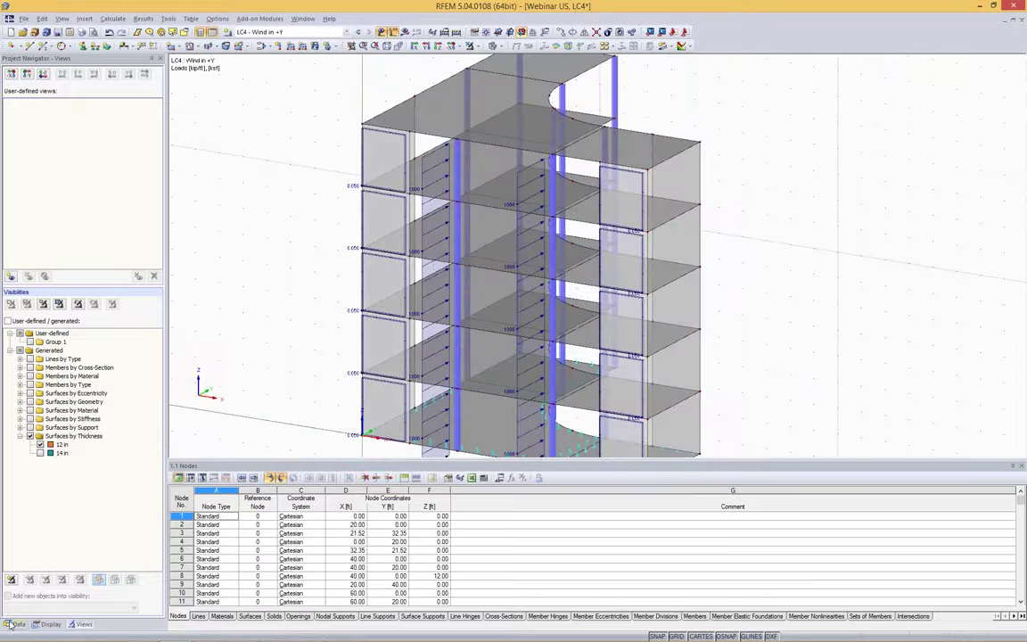
Edit the Webinar US model's general data to create load combinations automatically according to ASCE 7.
{"action": "left_click", "coordinate": [11, 625]}
{"action": "scroll", "coordinate": [92, 132], "scroll_direction": "up", "scroll_amount": 5}
{"action": "left_click", "coordinate": [56, 102]}
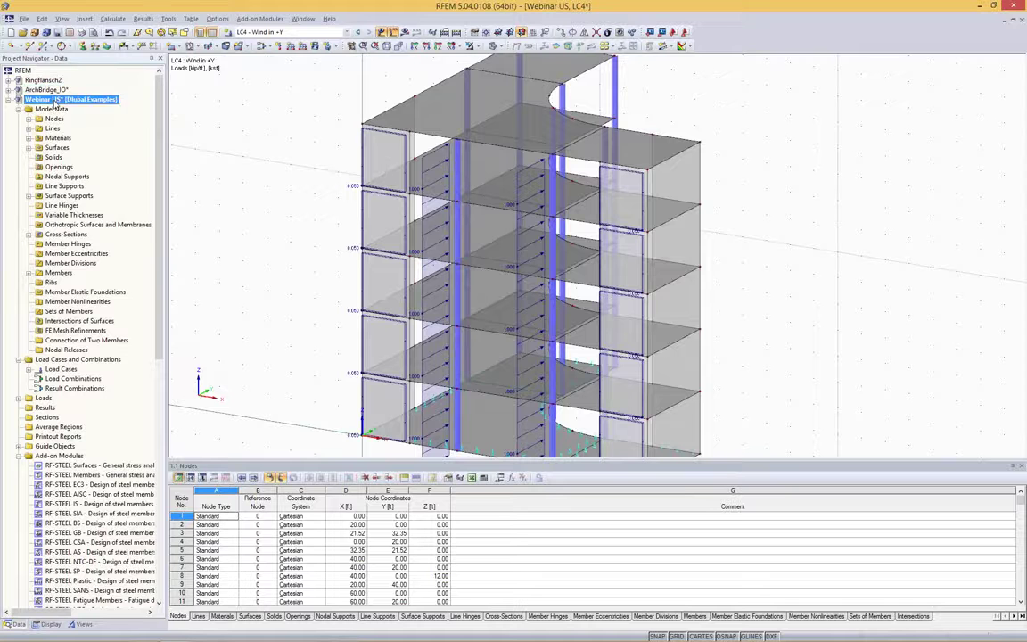
{"action": "right_click", "coordinate": [55, 105]}
{"action": "left_click", "coordinate": [183, 109]}
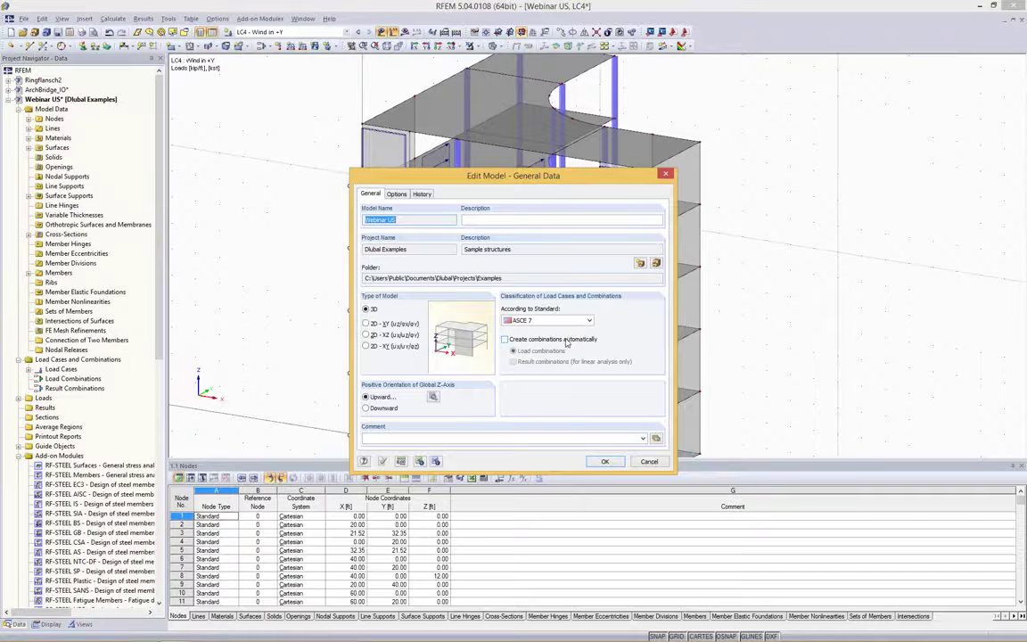
{"action": "left_click", "coordinate": [504, 340]}
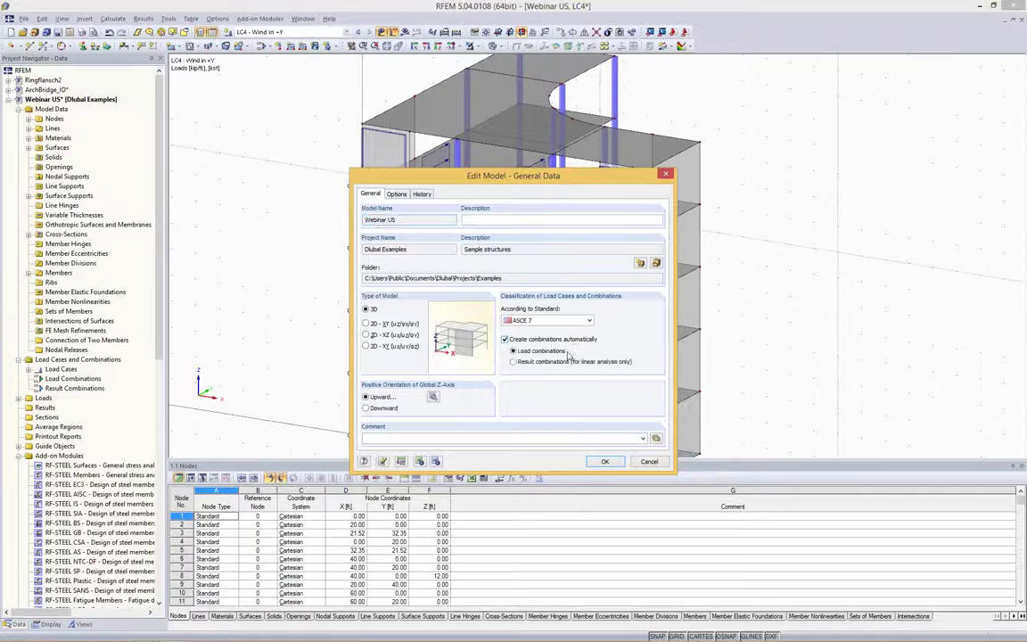
{"action": "left_click", "coordinate": [553, 324]}
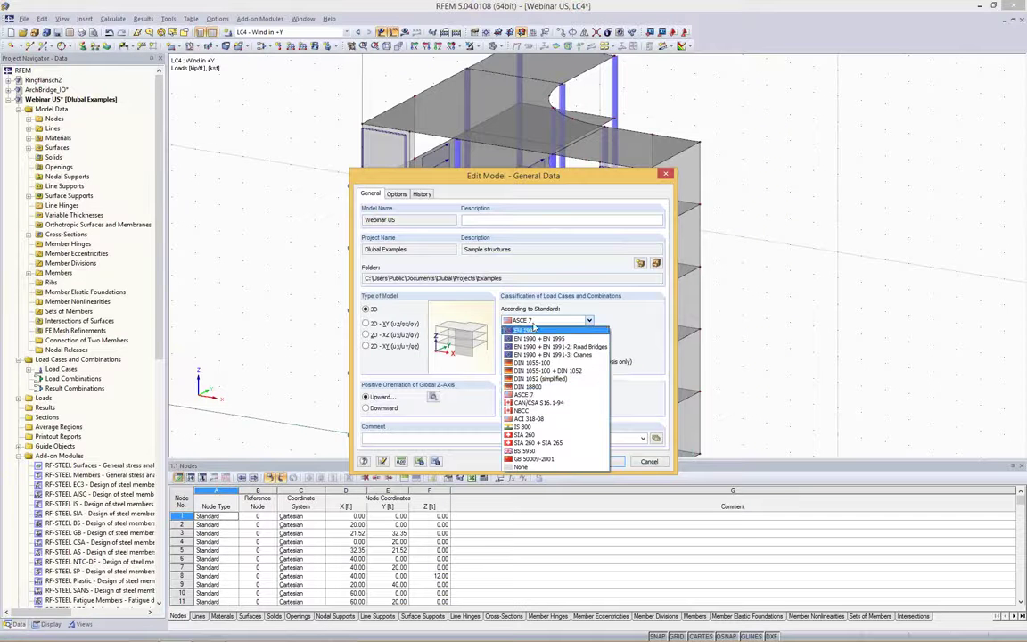
{"action": "left_click", "coordinate": [520, 398]}
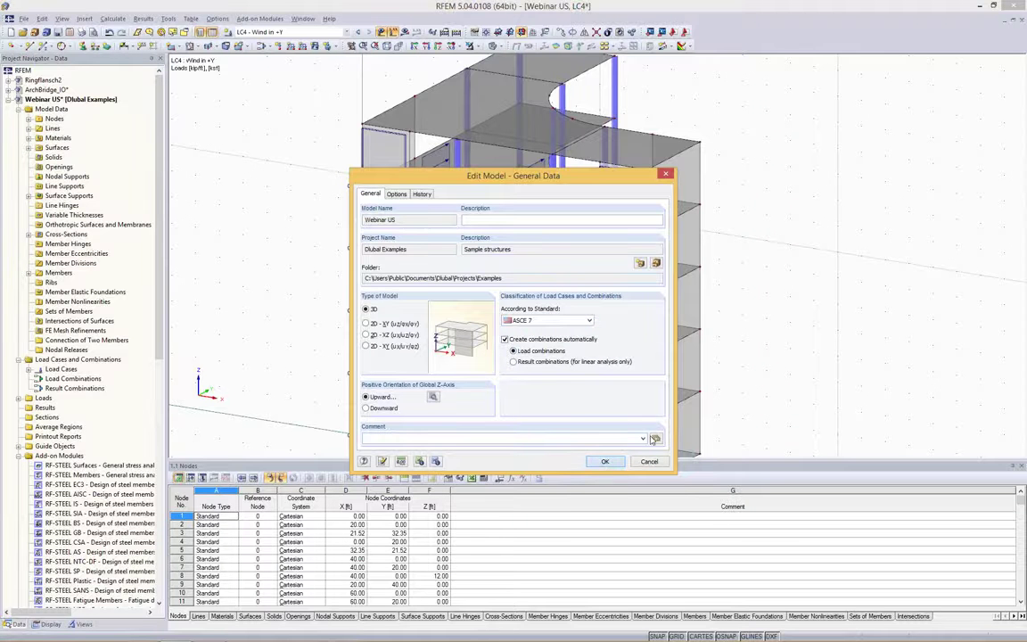
{"action": "left_click", "coordinate": [604, 462]}
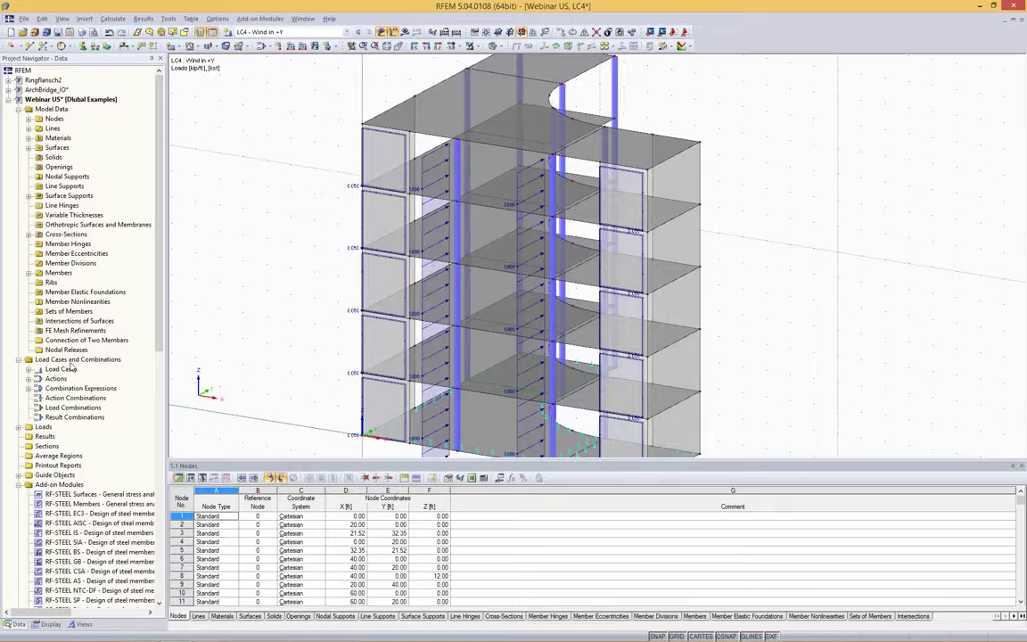
Open the load cases and combinations for editing and review which load cases belong to the live, roof live and wind actions.
{"action": "left_click", "coordinate": [75, 359]}
{"action": "right_click", "coordinate": [74, 361]}
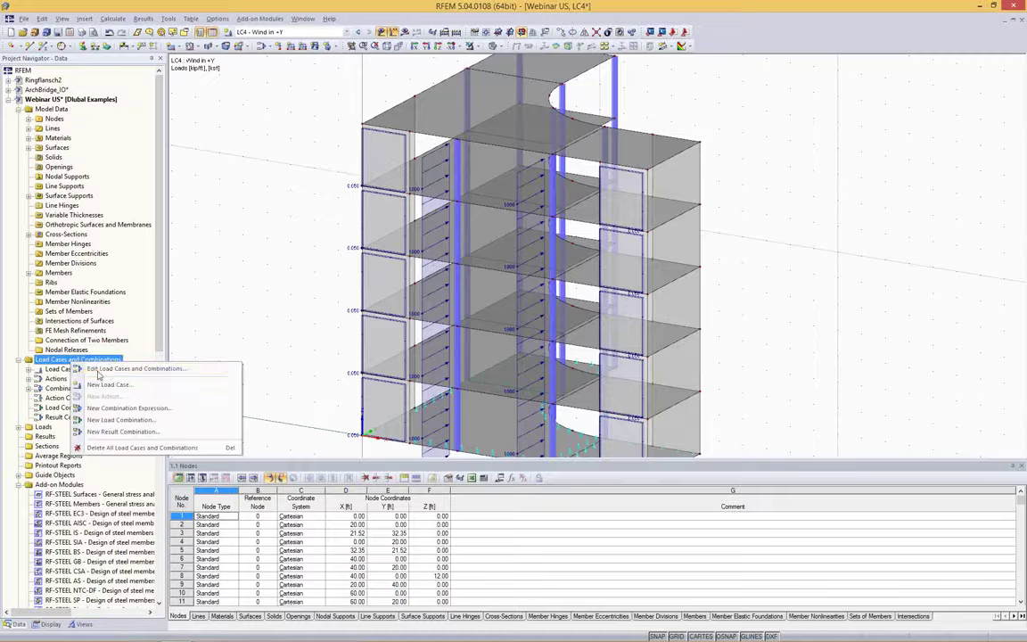
{"action": "left_click", "coordinate": [164, 370]}
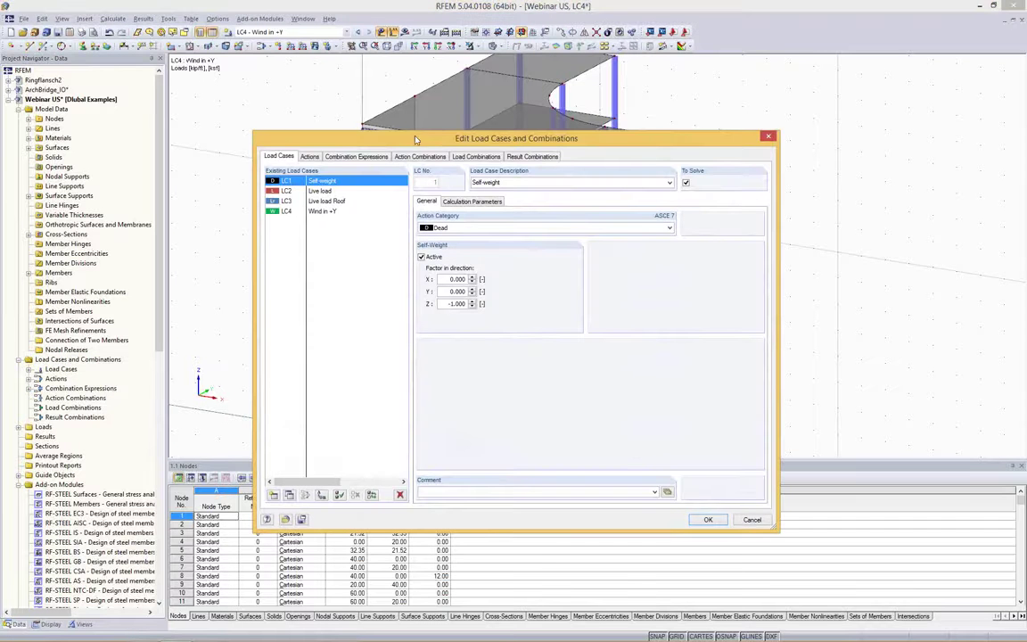
{"action": "left_click", "coordinate": [309, 156]}
{"action": "left_click", "coordinate": [286, 192]}
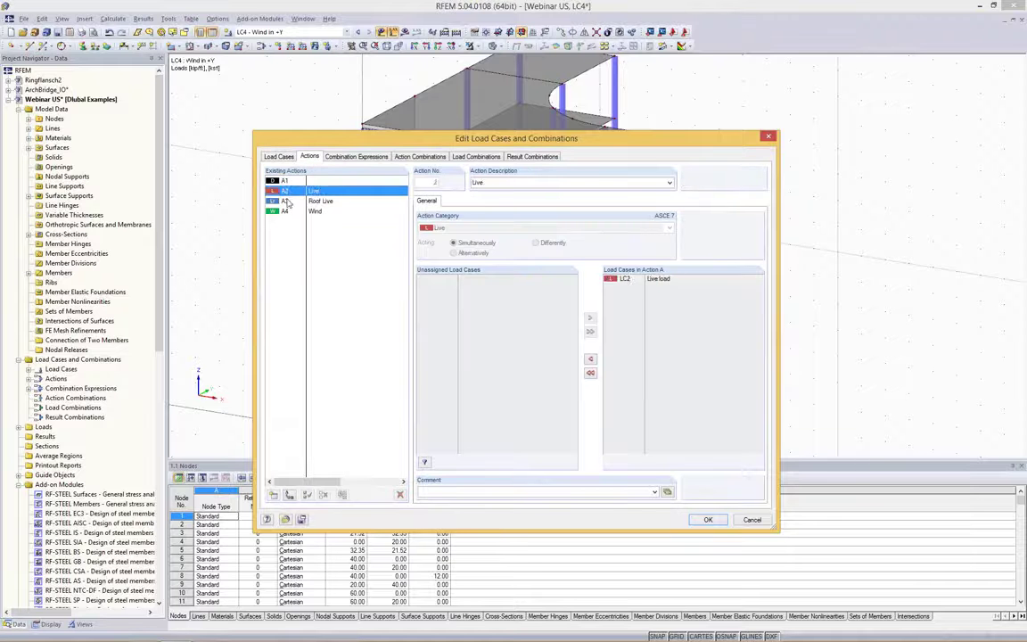
{"action": "left_click", "coordinate": [287, 202]}
{"action": "left_click", "coordinate": [287, 212]}
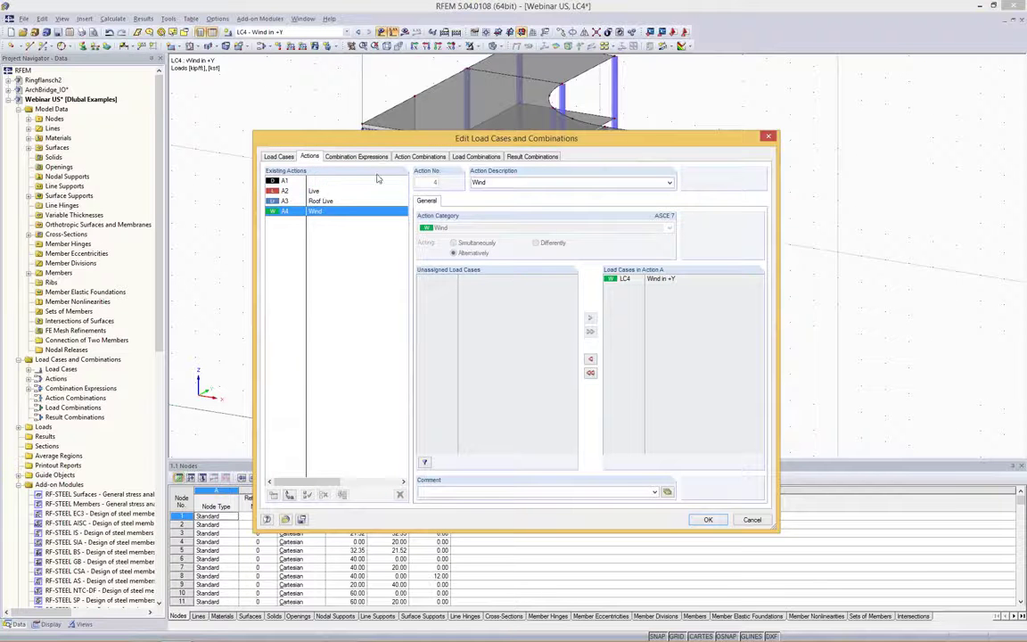
Review the combination expressions with the Section 2.3 (LRFD) design situation formulas, and the resulting action combinations.
{"action": "left_click", "coordinate": [344, 155]}
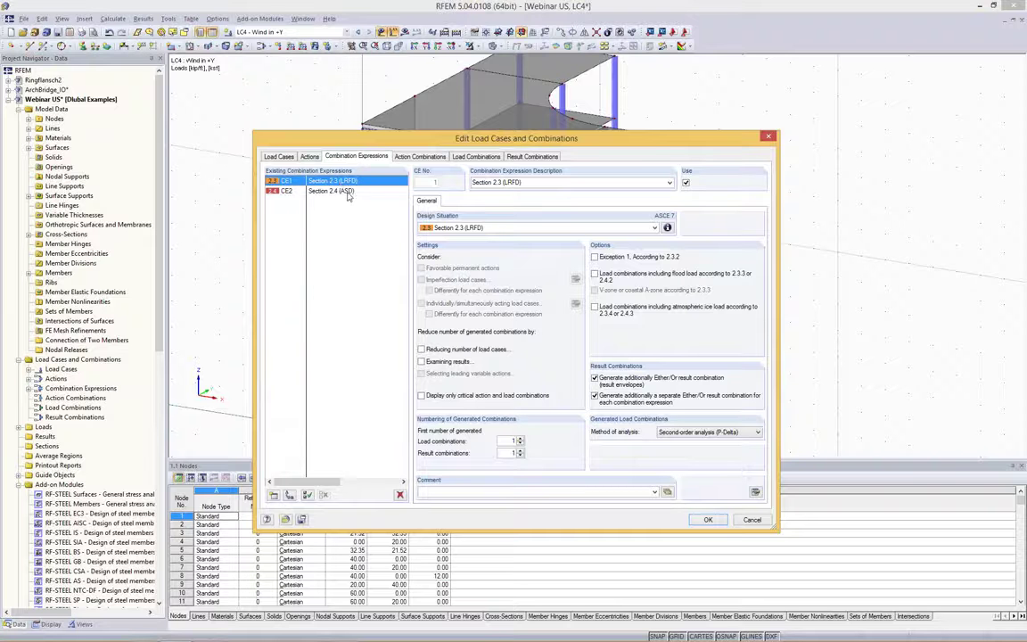
{"action": "left_click", "coordinate": [667, 227]}
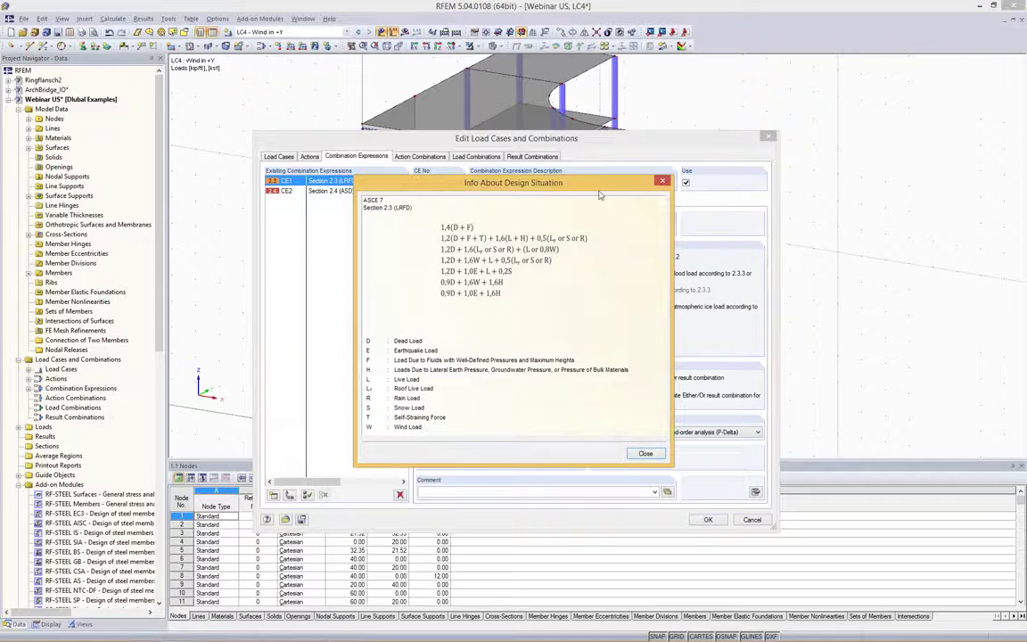
{"action": "key", "text": "Escape"}
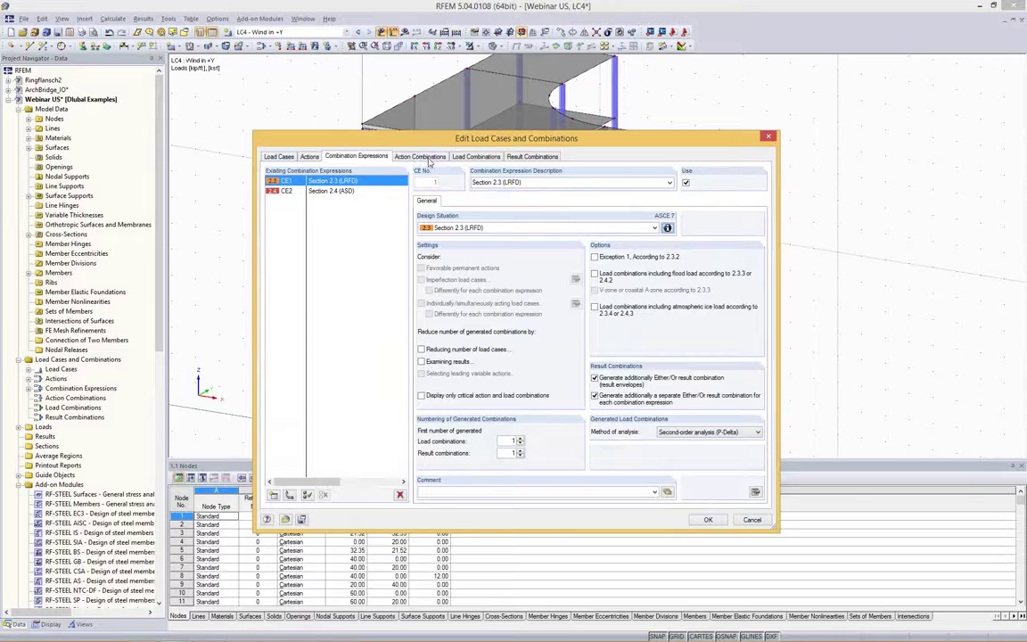
{"action": "left_click", "coordinate": [427, 158]}
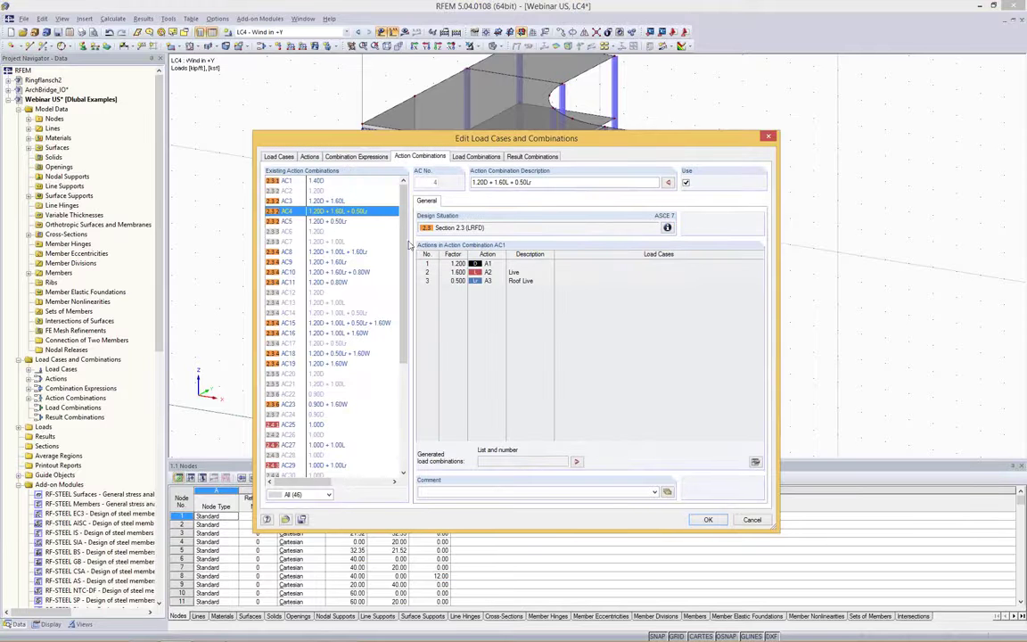
Generate the ASCE 7 LRFD and ASD load combinations and accept them after checking the load cases and factors of several.
{"action": "left_click", "coordinate": [472, 156]}
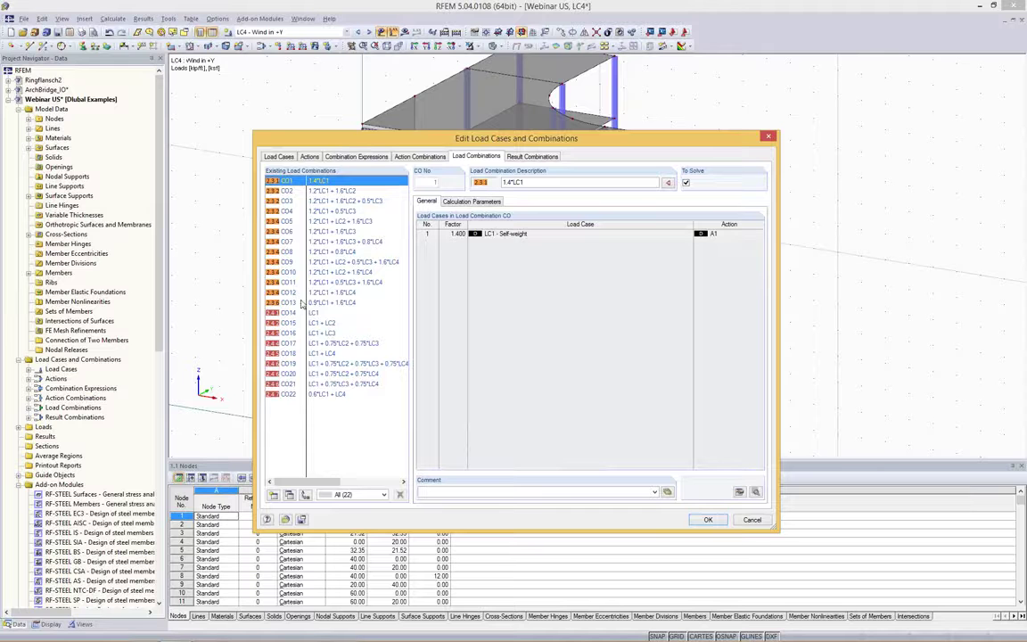
{"action": "left_click", "coordinate": [335, 304]}
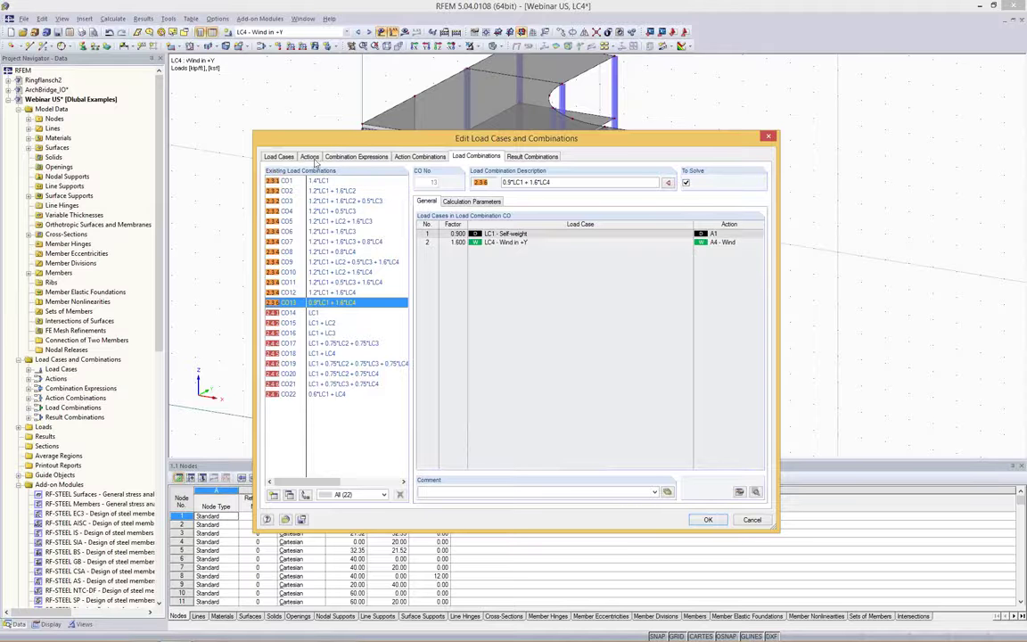
{"action": "left_click", "coordinate": [333, 182]}
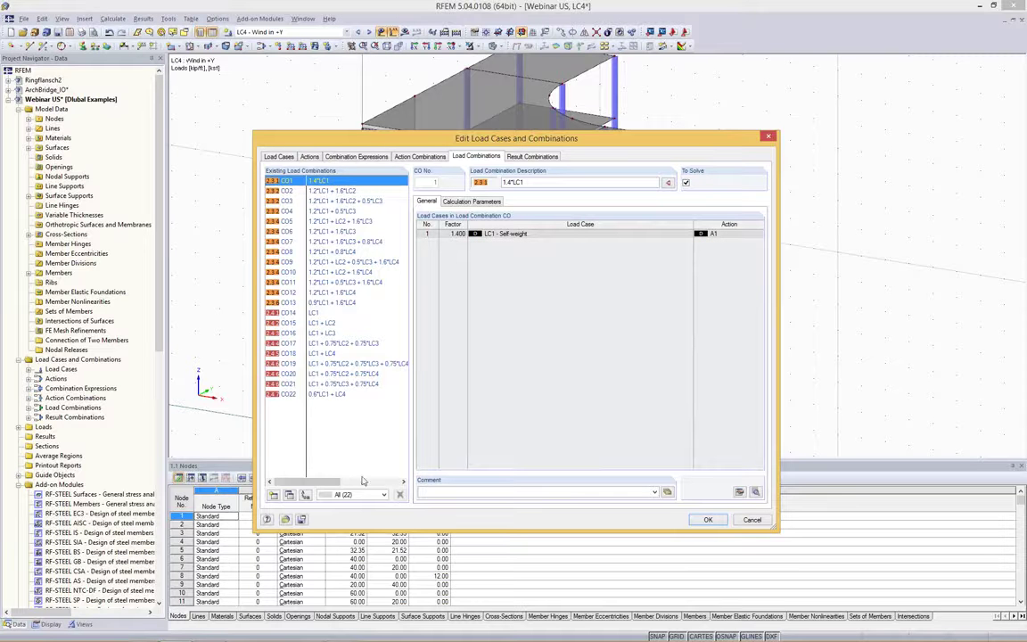
{"action": "left_click", "coordinate": [314, 210]}
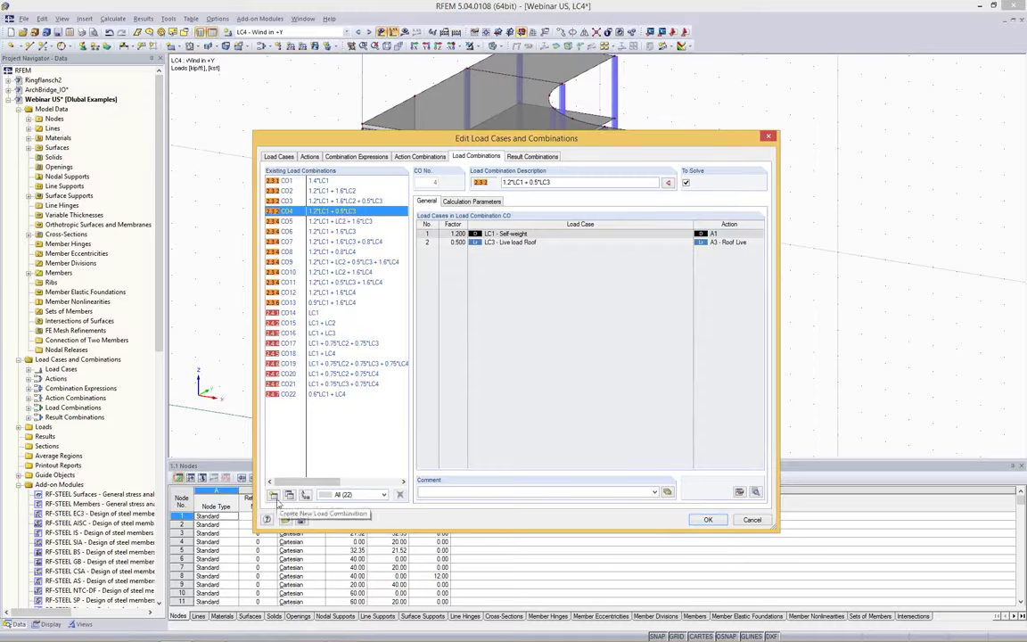
{"action": "left_click", "coordinate": [347, 396]}
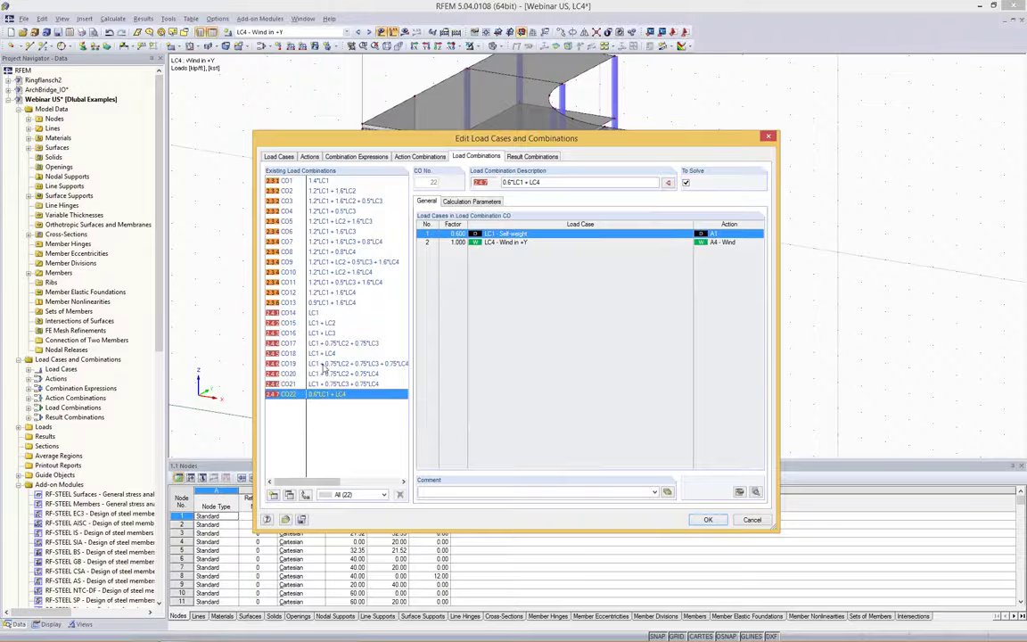
{"action": "left_click", "coordinate": [294, 179]}
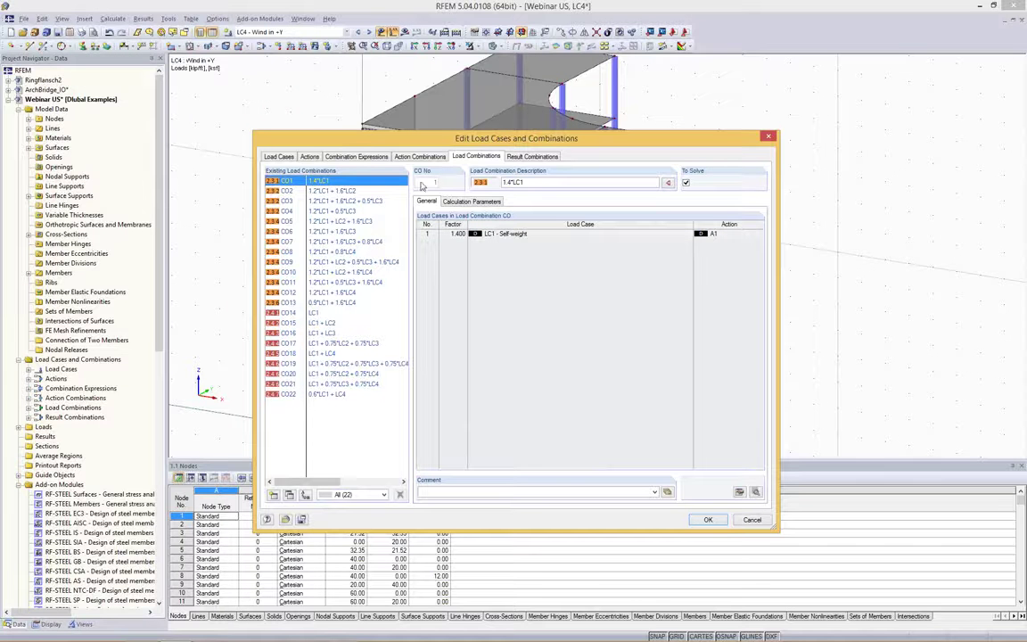
{"action": "left_click", "coordinate": [342, 395]}
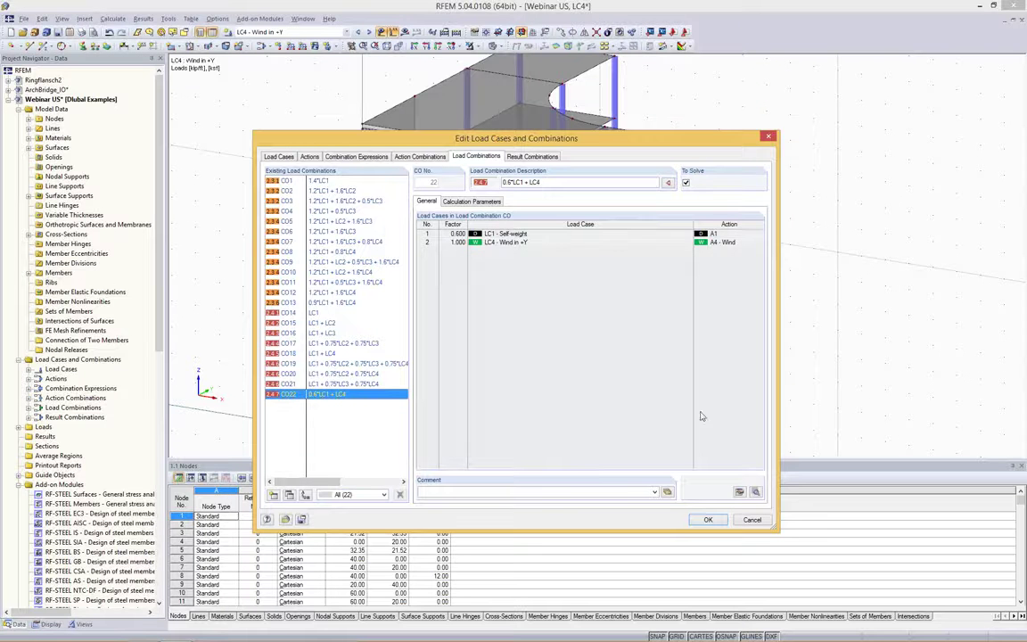
{"action": "left_click", "coordinate": [363, 179]}
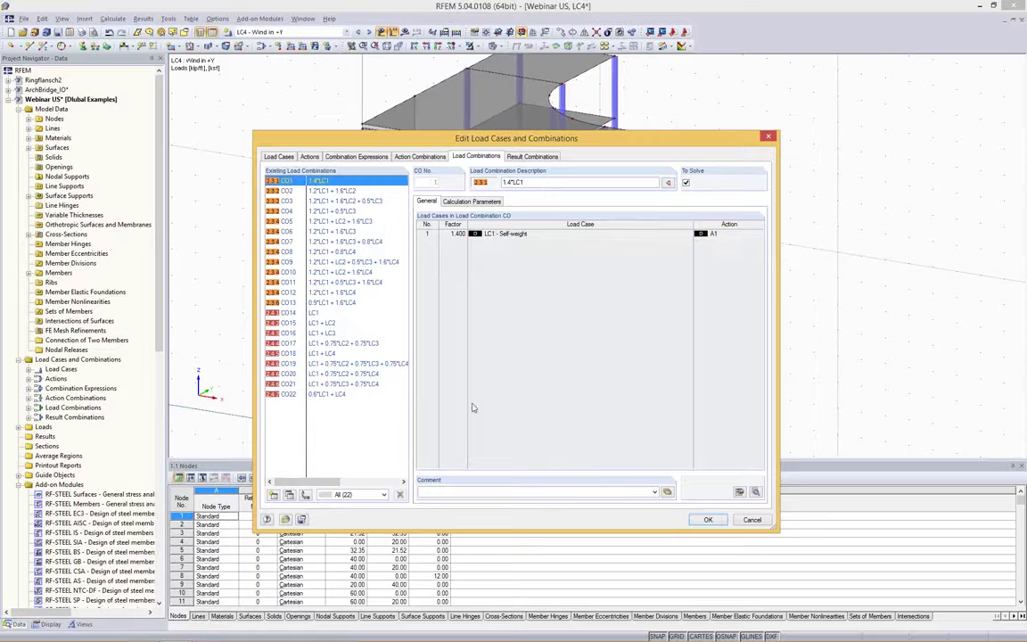
{"action": "left_click", "coordinate": [709, 520]}
Display the loads of combination CO7 (1.2*LC1 + 1.6*LC3 + 0.8*LC4) on the building and view them from the curved side.
{"action": "left_click", "coordinate": [294, 31]}
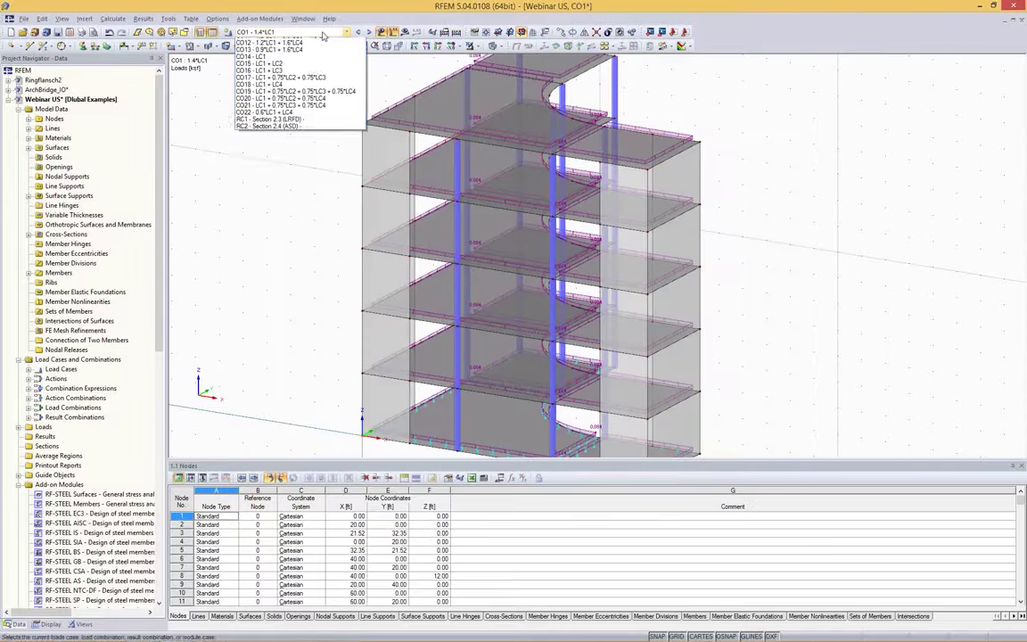
{"action": "left_click", "coordinate": [819, 199]}
{"action": "left_click", "coordinate": [273, 32]}
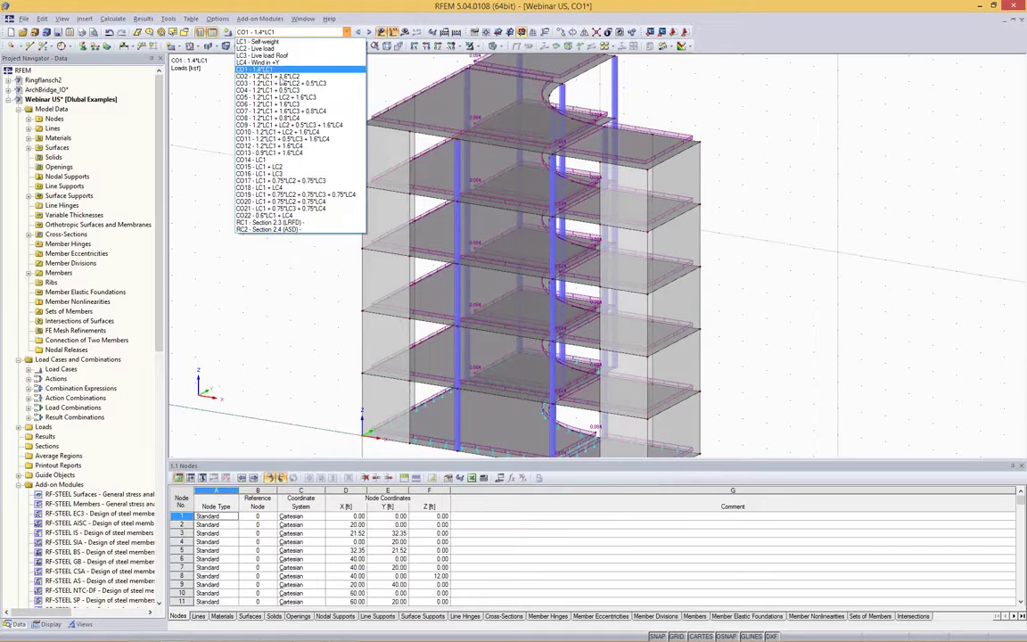
{"action": "left_click", "coordinate": [267, 111]}
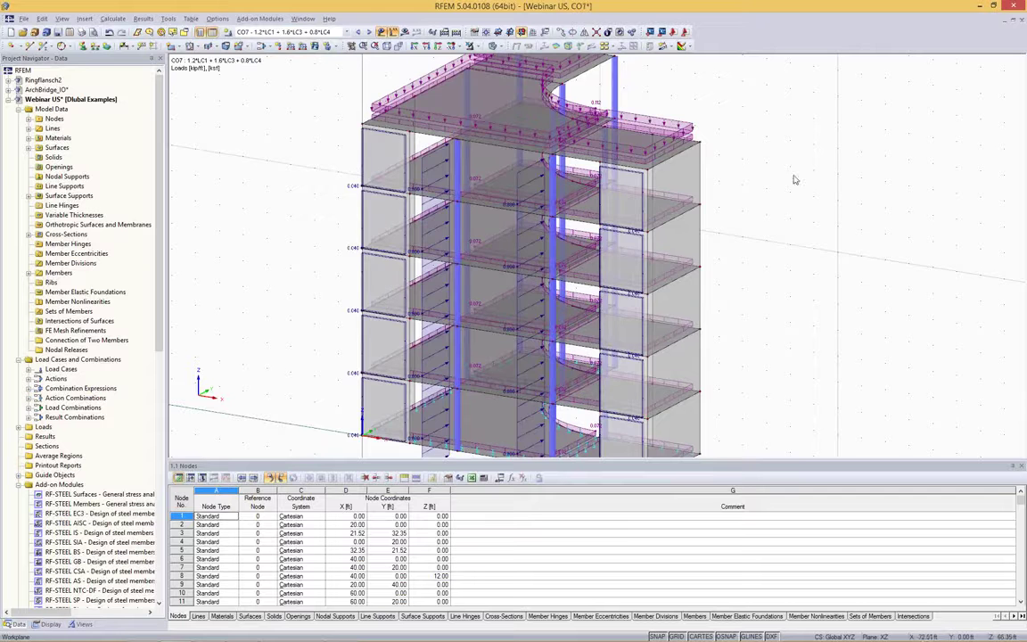
{"action": "middle_click_drag", "start_coordinate": [823, 156], "coordinate": [921, 161], "text": "ctrl"}
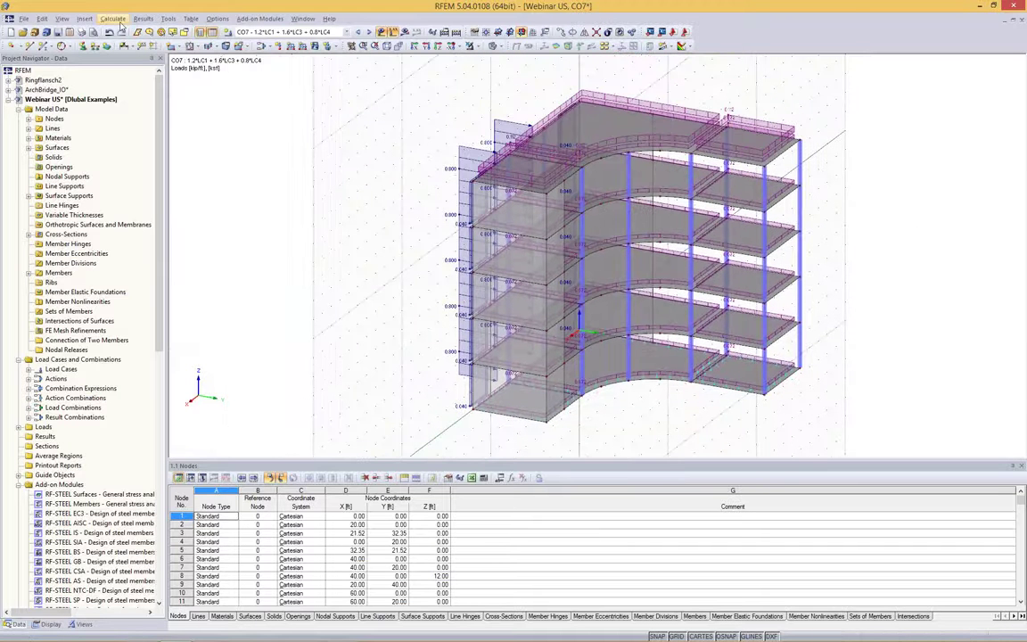
Generate the finite element mesh for the building and look closely at the roof slab around the column heads.
{"action": "left_click", "coordinate": [112, 18]}
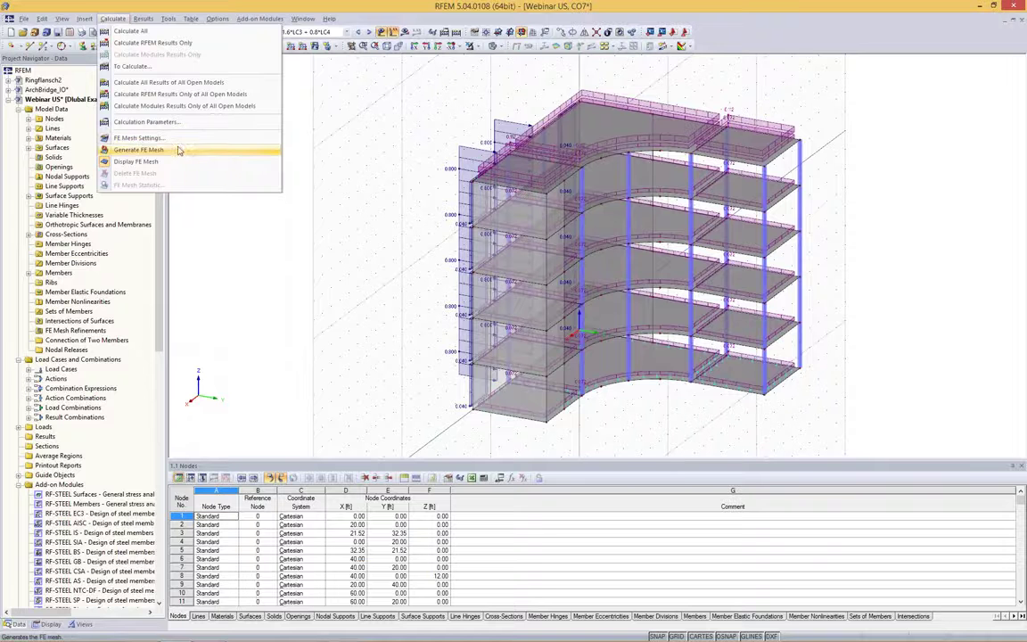
{"action": "left_click", "coordinate": [143, 150]}
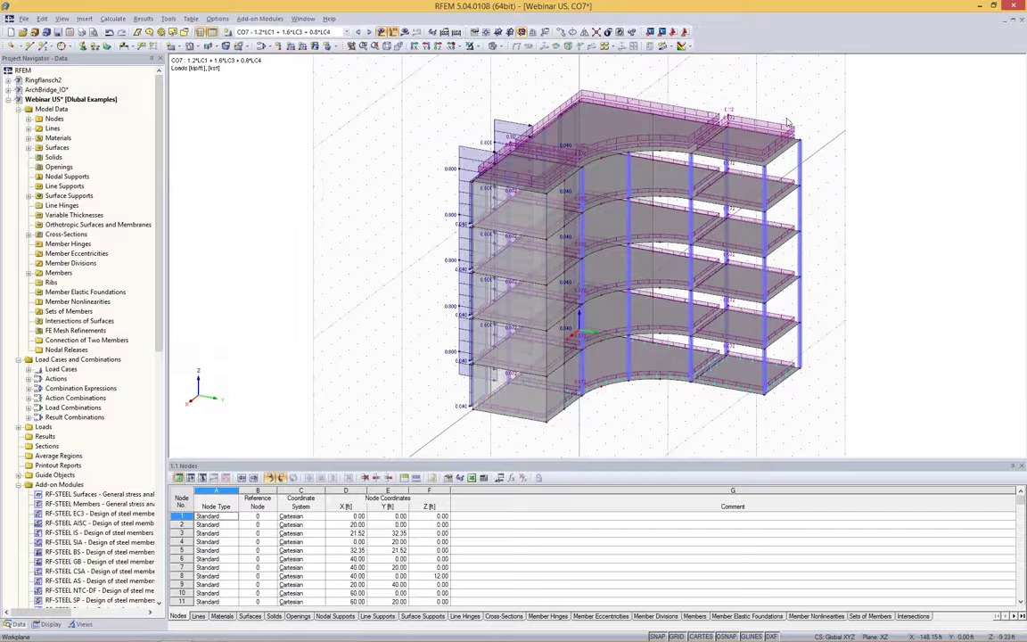
{"action": "scroll", "coordinate": [695, 113], "scroll_direction": "up", "scroll_amount": 5}
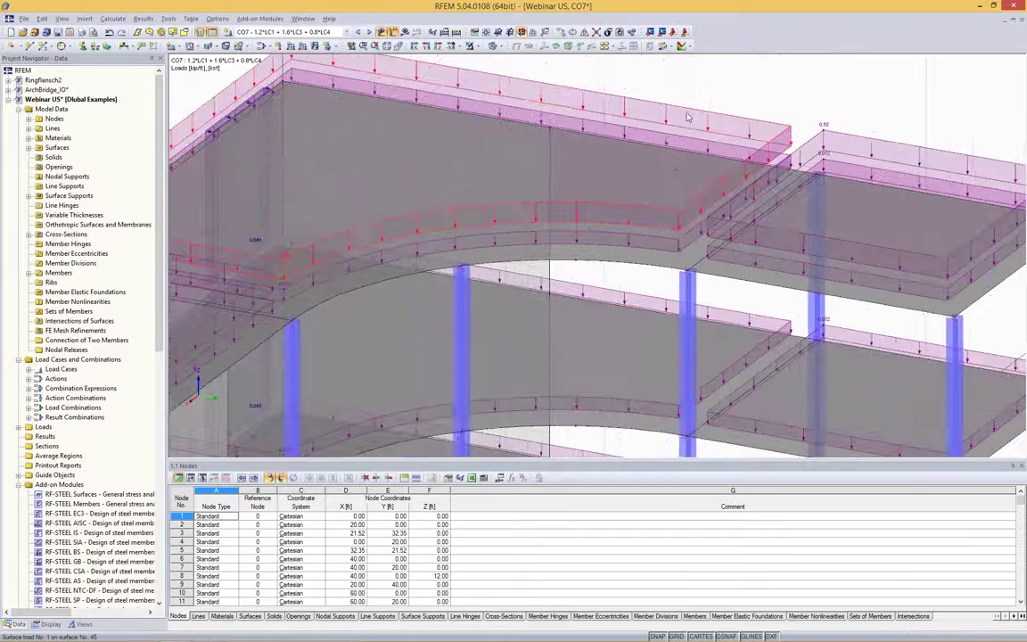
{"action": "scroll", "coordinate": [697, 202], "scroll_direction": "up", "scroll_amount": 1}
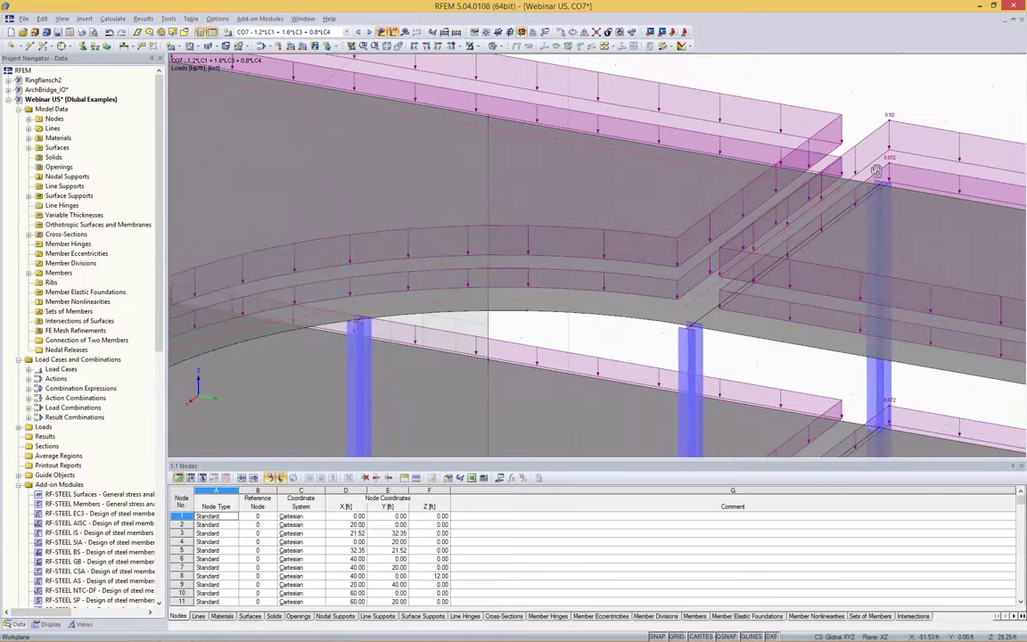
Calculate the results of load combination CO7 for the whole building.
{"action": "scroll", "coordinate": [877, 170], "scroll_direction": "up", "scroll_amount": 5}
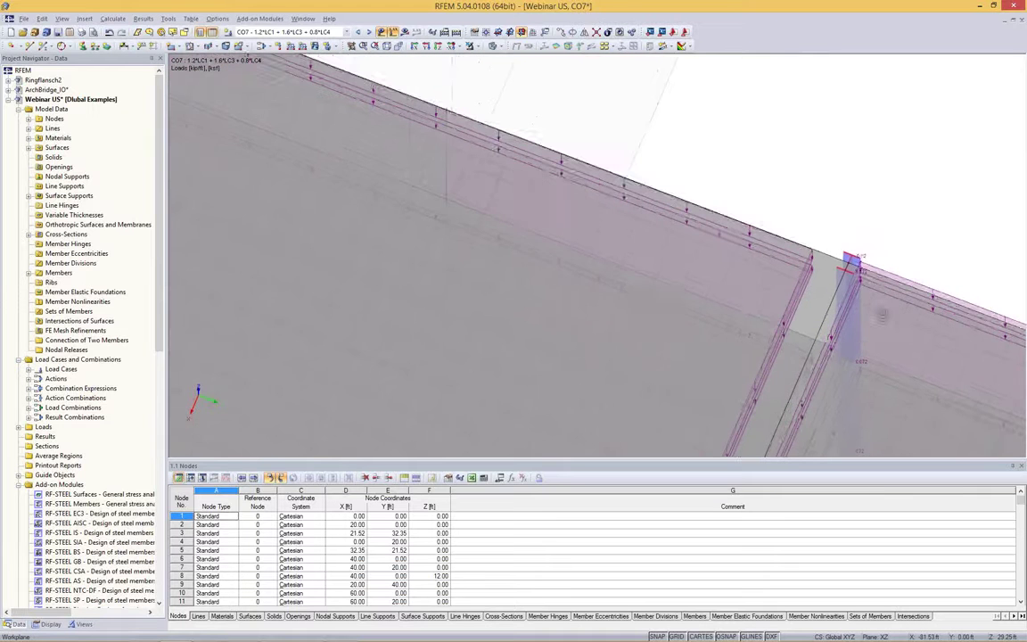
{"action": "scroll", "coordinate": [617, 343], "scroll_direction": "down", "scroll_amount": 6}
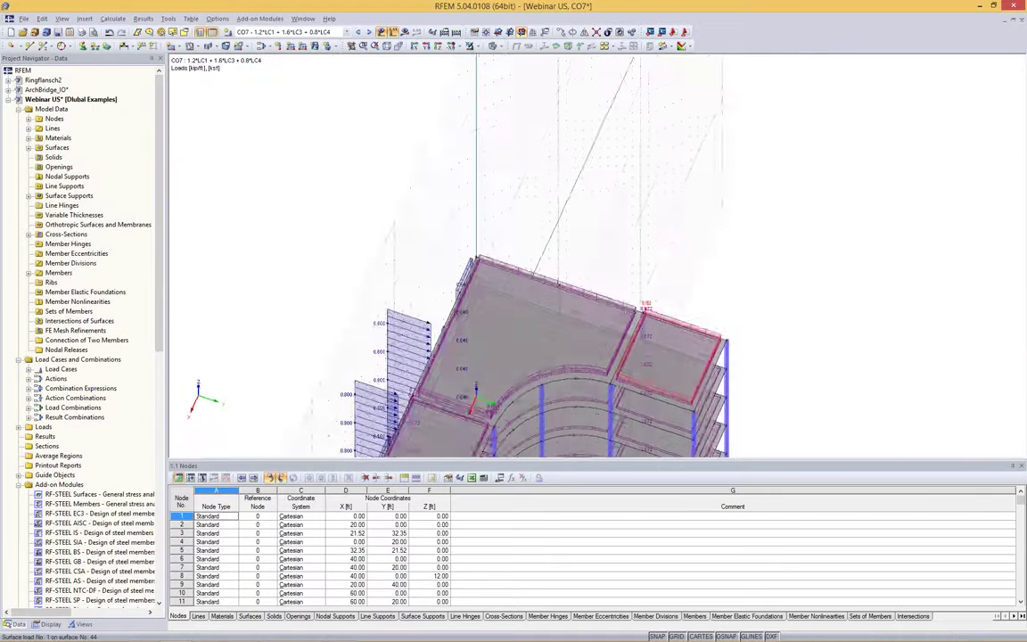
{"action": "middle_click_drag", "start_coordinate": [492, 406], "coordinate": [794, 193], "text": "ctrl"}
{"action": "left_click", "coordinate": [405, 32]}
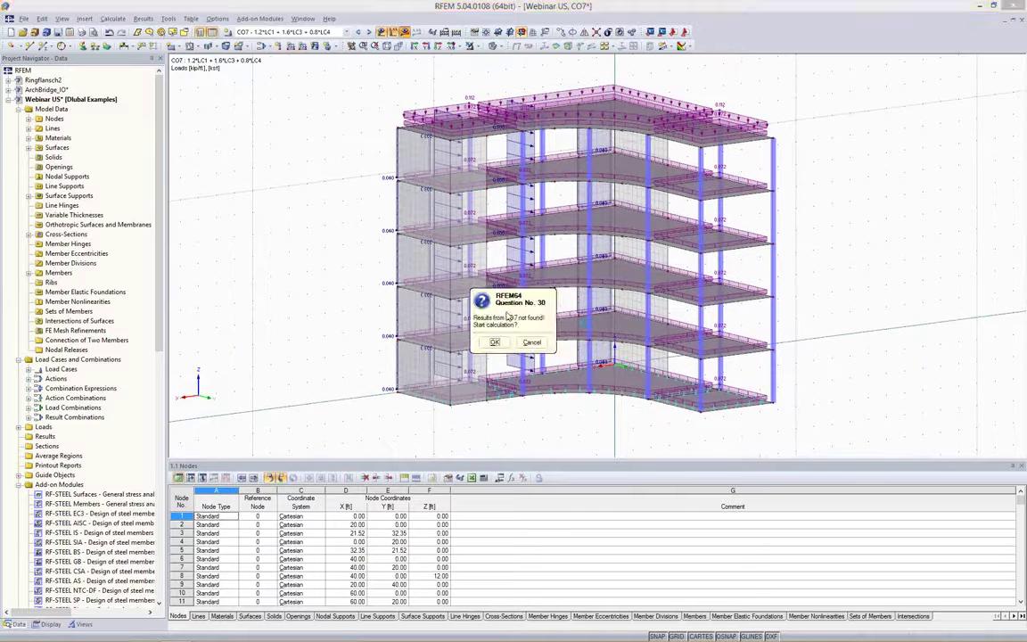
{"action": "left_click", "coordinate": [495, 342]}
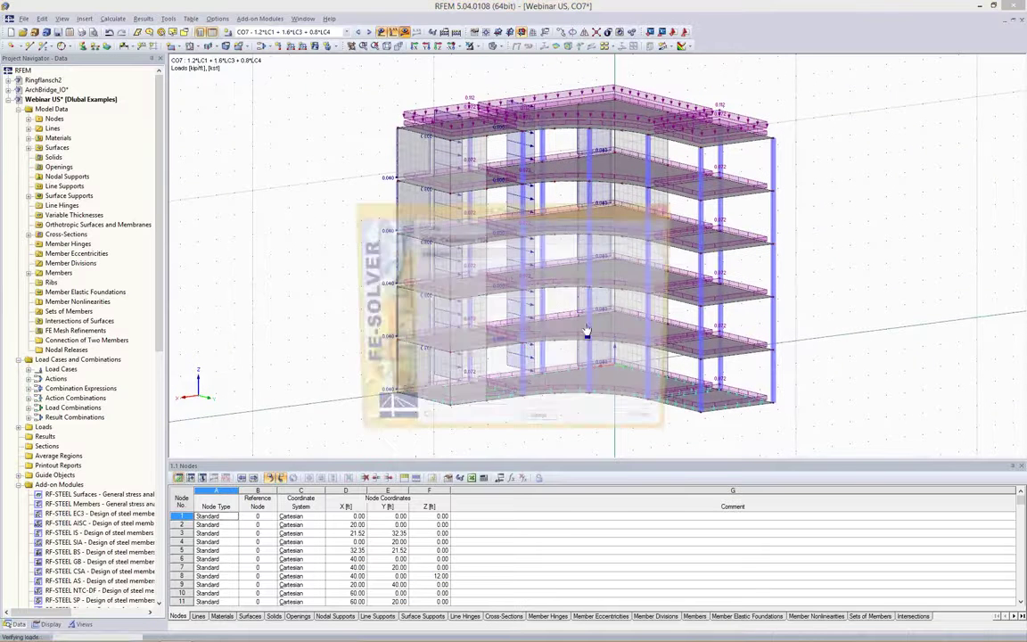
{"action": "left_click_drag", "start_coordinate": [550, 217], "coordinate": [275, 130]}
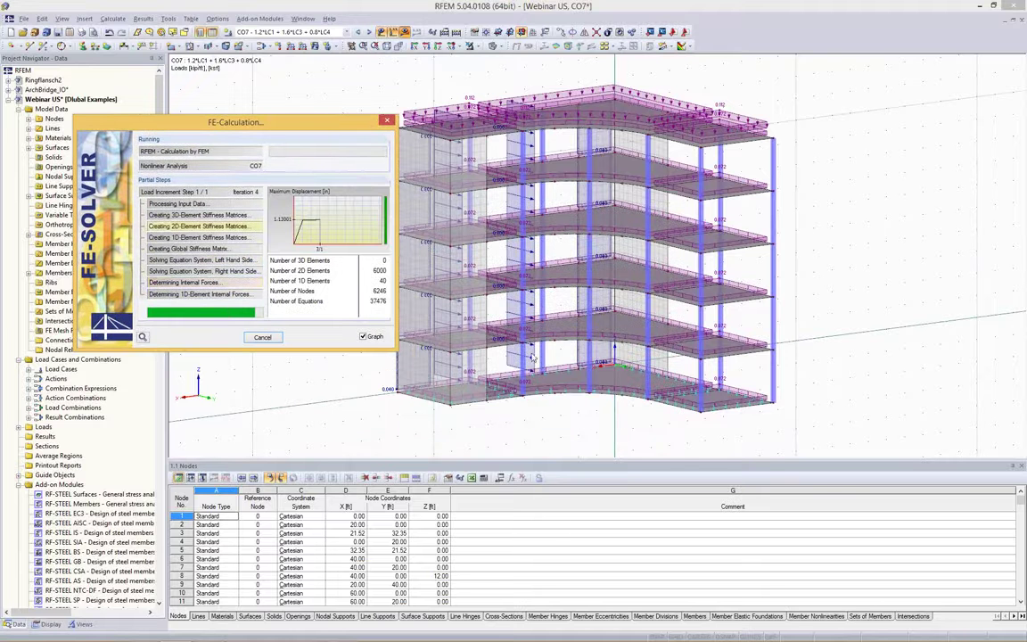
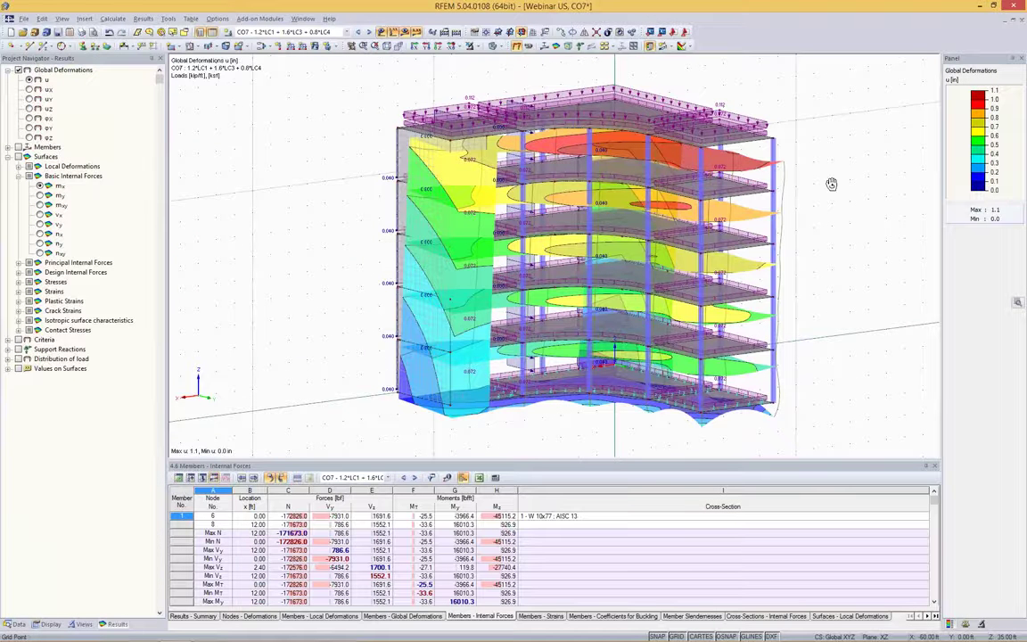
Hide the loads and the finite element mesh in the CO7 deformation view.
{"action": "middle_click_drag", "start_coordinate": [830, 183], "coordinate": [859, 235], "text": "ctrl"}
{"action": "left_click", "coordinate": [381, 33]}
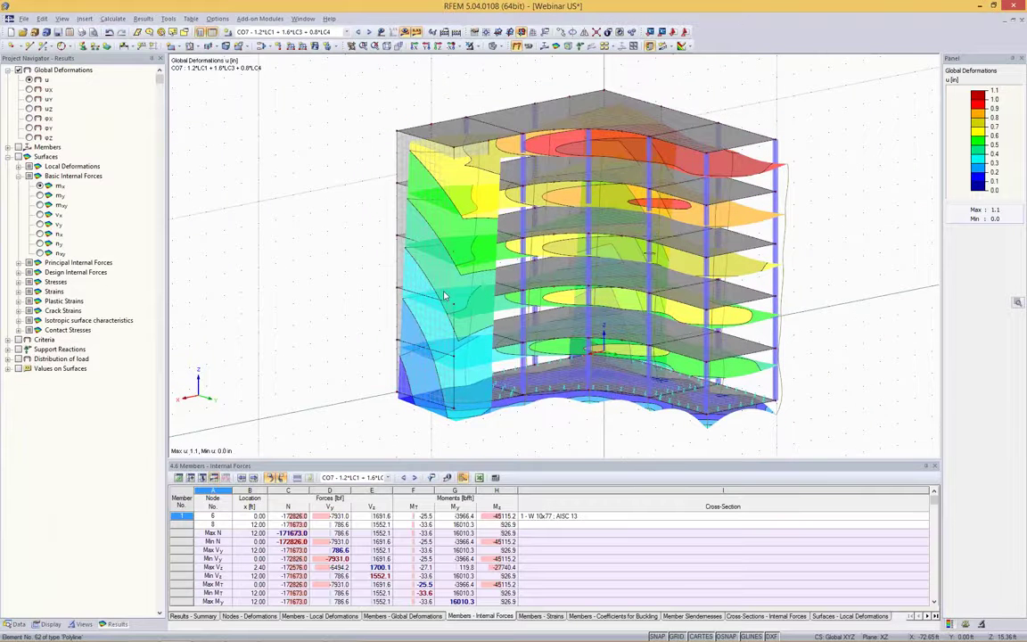
{"action": "left_click", "coordinate": [46, 624]}
{"action": "scroll", "coordinate": [89, 277], "scroll_direction": "down", "scroll_amount": 5}
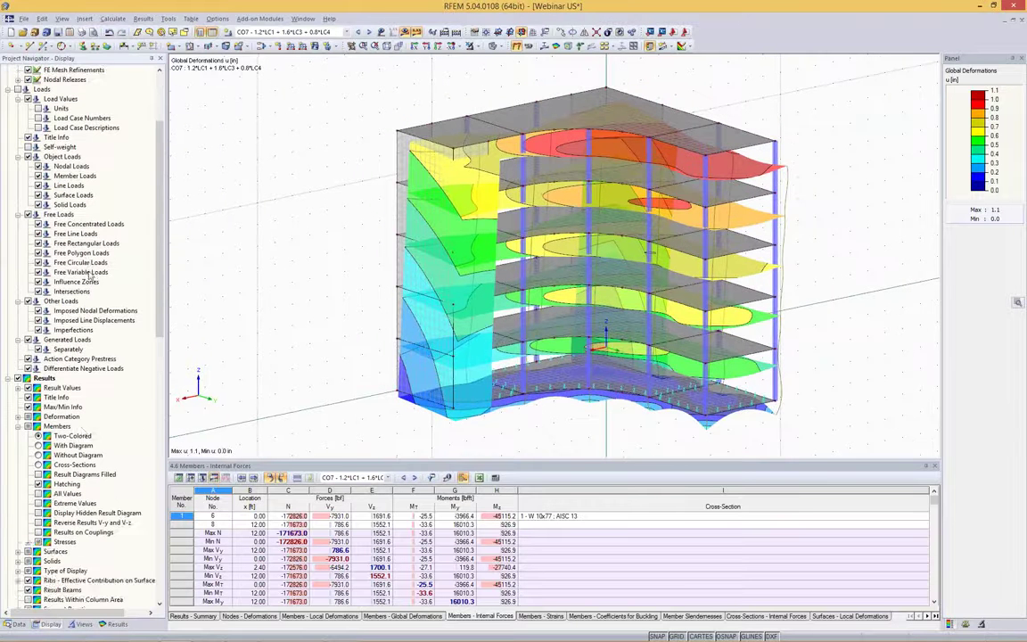
{"action": "scroll", "coordinate": [90, 277], "scroll_direction": "down", "scroll_amount": 5}
{"action": "left_click", "coordinate": [17, 484]}
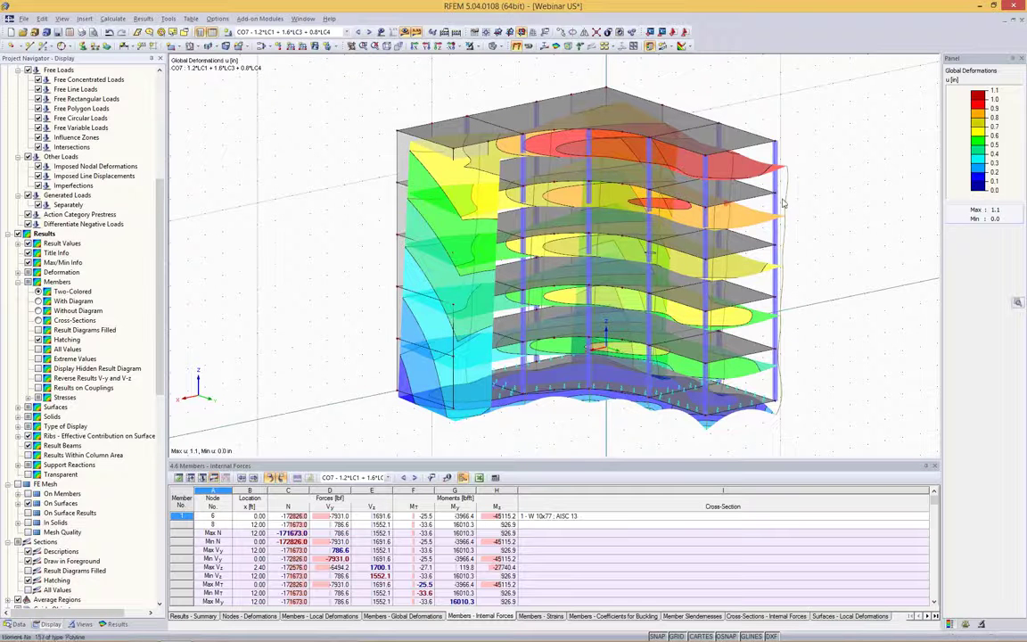
Display member axial forces N and surface moments mx in place of the global deformations, and expand the support reaction options.
{"action": "left_click", "coordinate": [115, 623]}
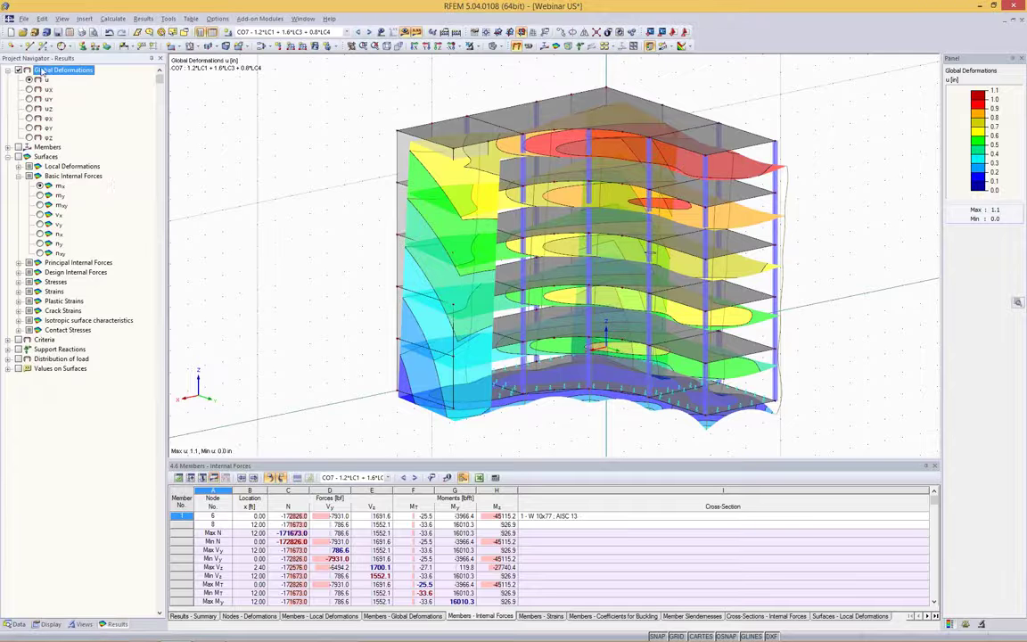
{"action": "left_click", "coordinate": [19, 147]}
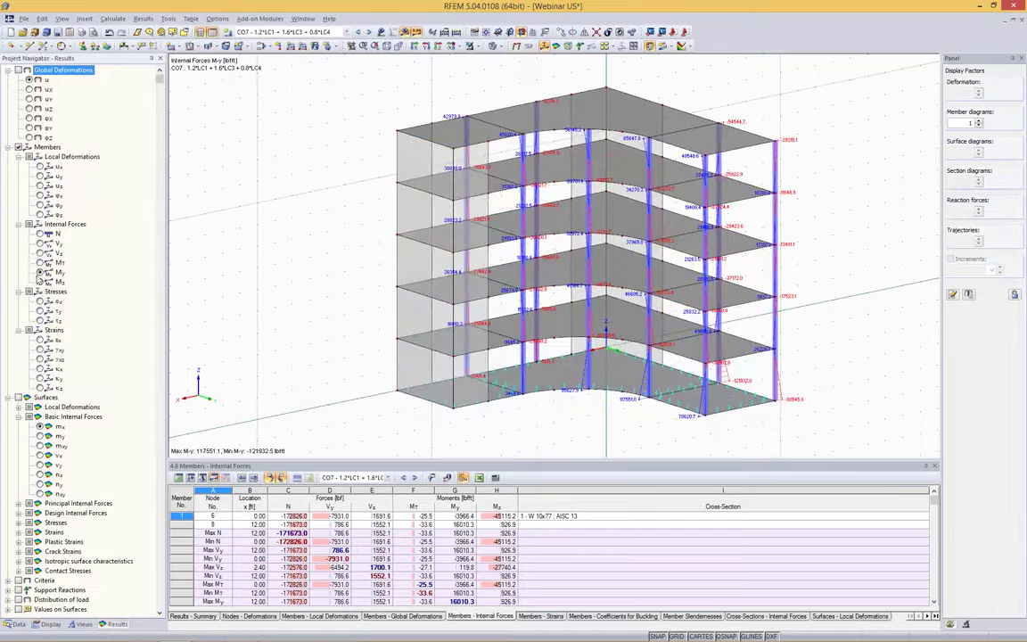
{"action": "left_click", "coordinate": [39, 234]}
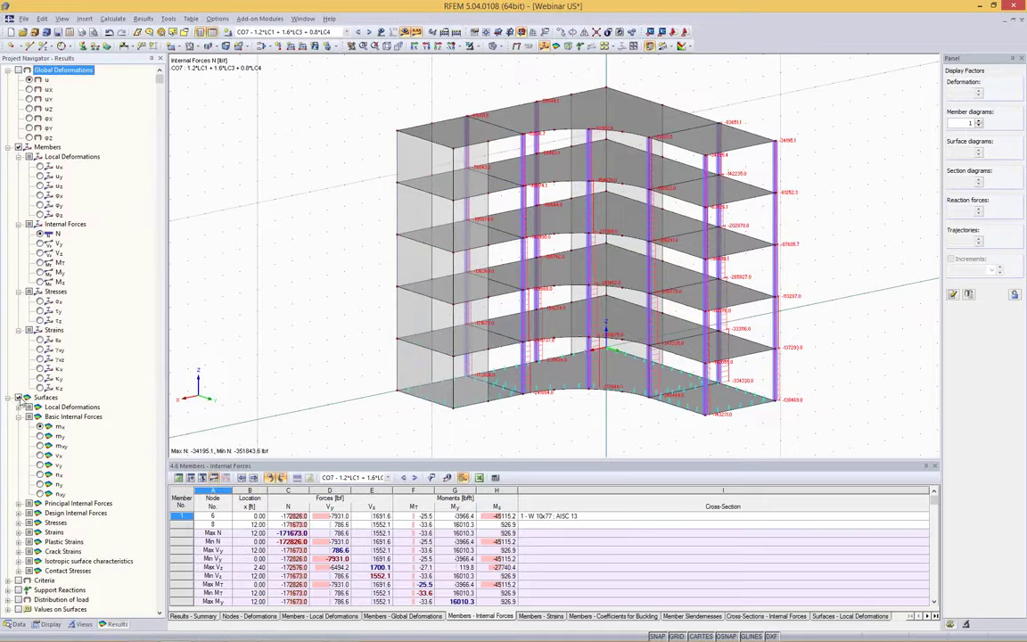
{"action": "left_click", "coordinate": [19, 397]}
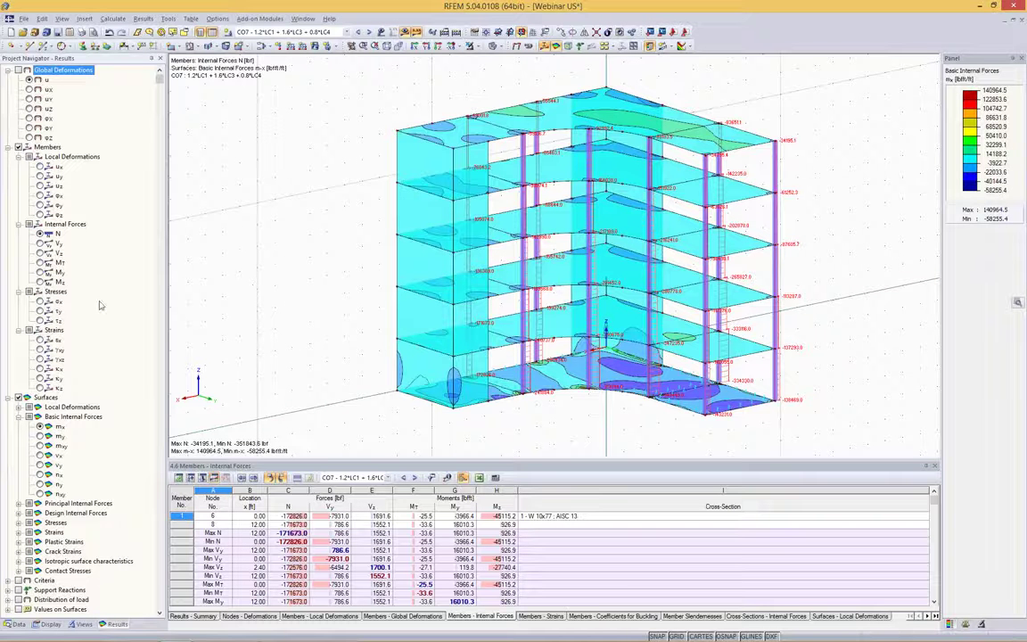
{"action": "left_click", "coordinate": [28, 589]}
{"action": "left_click", "coordinate": [18, 581]}
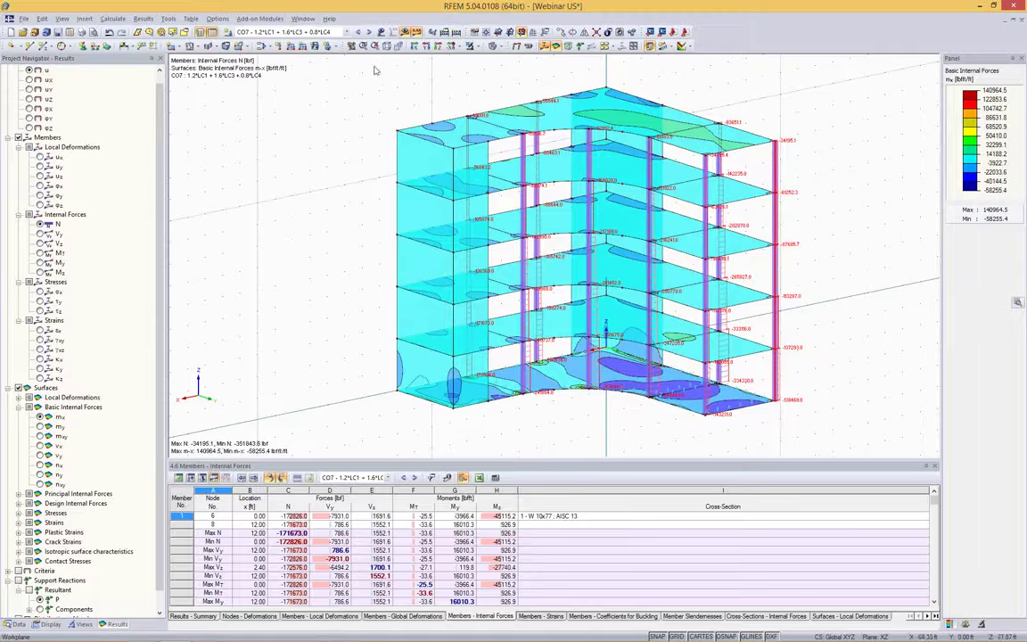
Isolate the outer corner column, then only its ground-floor member, and view its axial force diagram up close.
{"action": "left_click", "coordinate": [473, 46]}
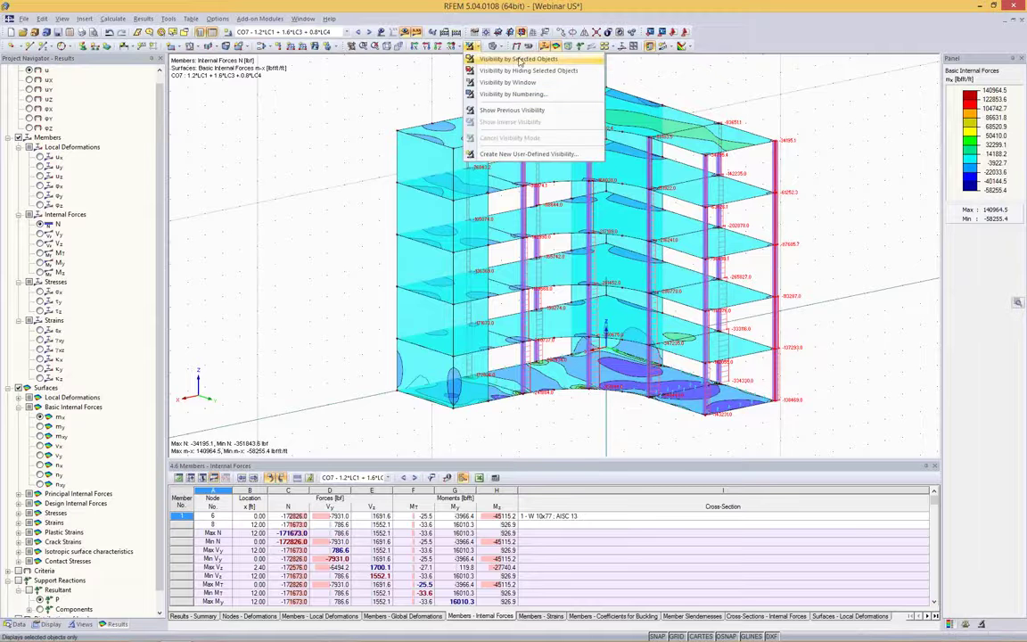
{"action": "left_click", "coordinate": [512, 60]}
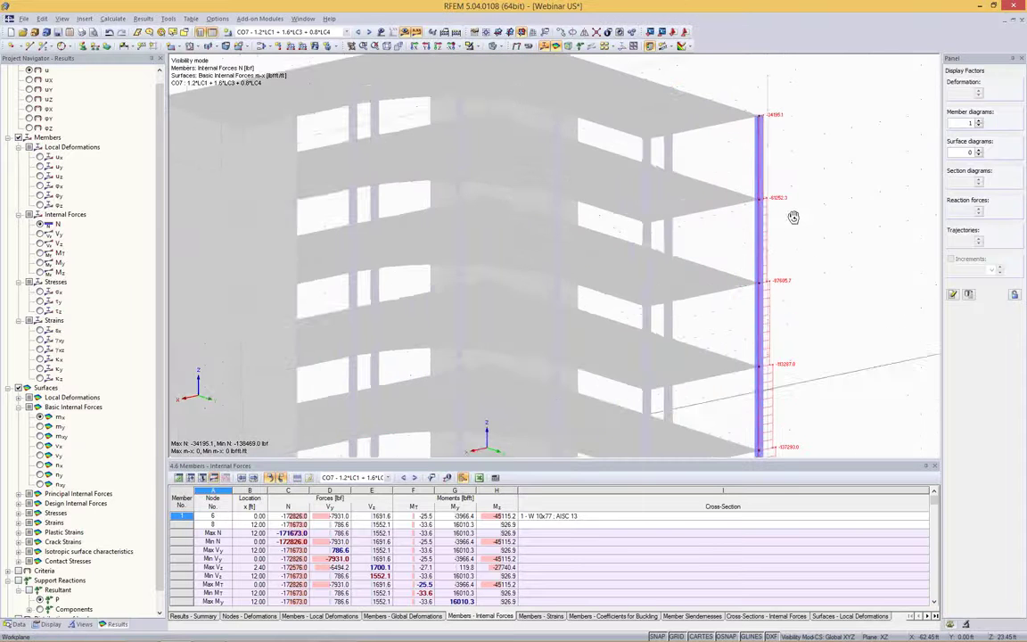
{"action": "middle_click_drag", "start_coordinate": [793, 217], "coordinate": [731, 192], "text": "ctrl"}
{"action": "left_click", "coordinate": [700, 394]}
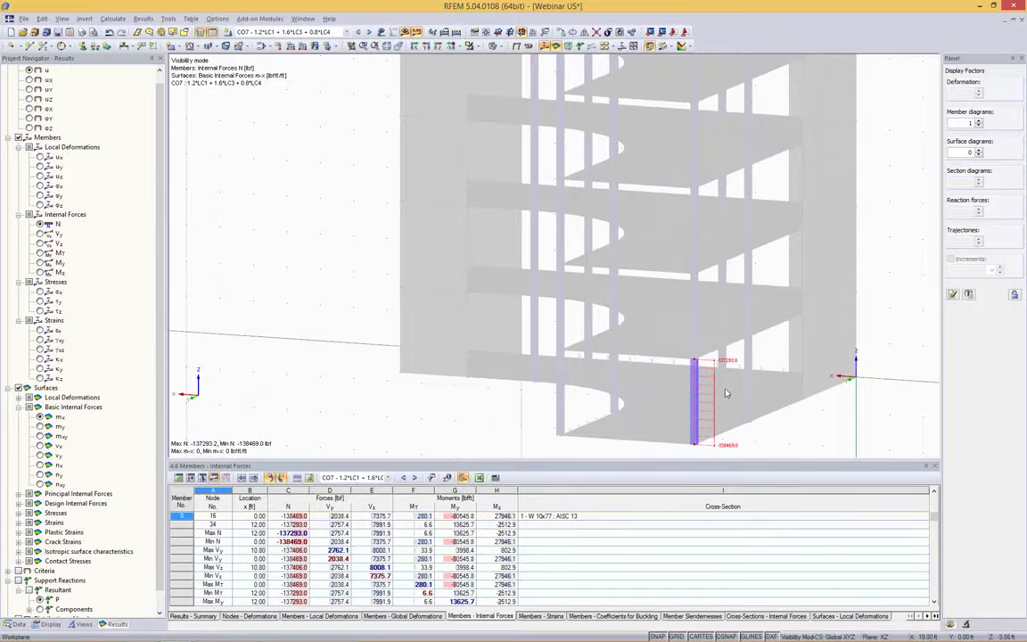
{"action": "scroll", "coordinate": [710, 392], "scroll_direction": "up", "scroll_amount": 3}
{"action": "middle_click_drag", "start_coordinate": [782, 384], "coordinate": [735, 285]}
{"action": "scroll", "coordinate": [730, 284], "scroll_direction": "down", "scroll_amount": 1}
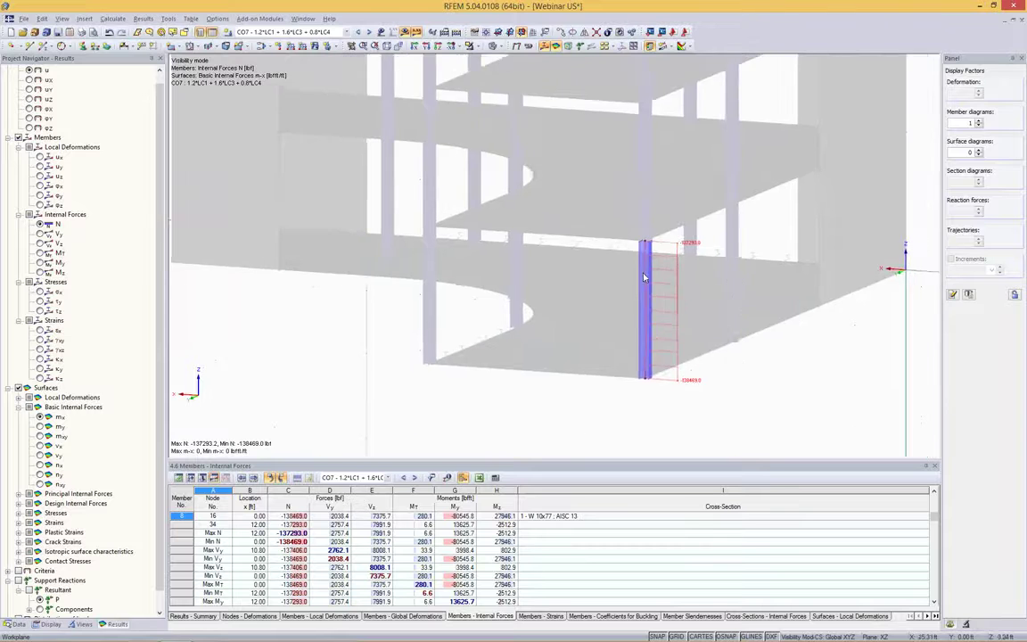
{"action": "scroll", "coordinate": [643, 274], "scroll_direction": "up", "scroll_amount": 3}
{"action": "scroll", "coordinate": [549, 260], "scroll_direction": "down", "scroll_amount": 3}
{"action": "scroll", "coordinate": [549, 260], "scroll_direction": "down", "scroll_amount": 1}
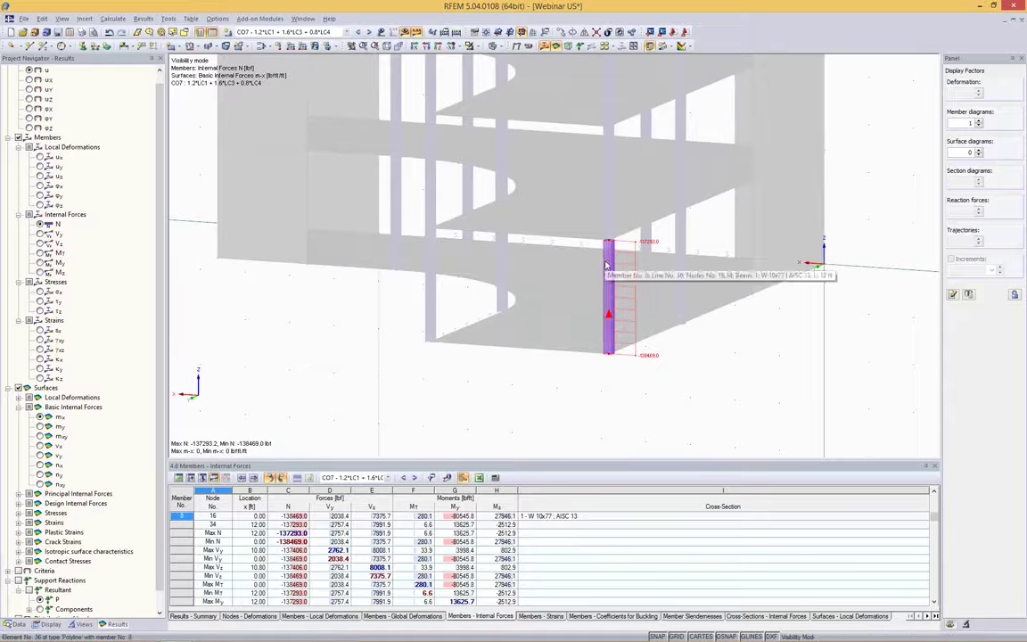
{"action": "middle_click_drag", "start_coordinate": [764, 274], "coordinate": [728, 235]}
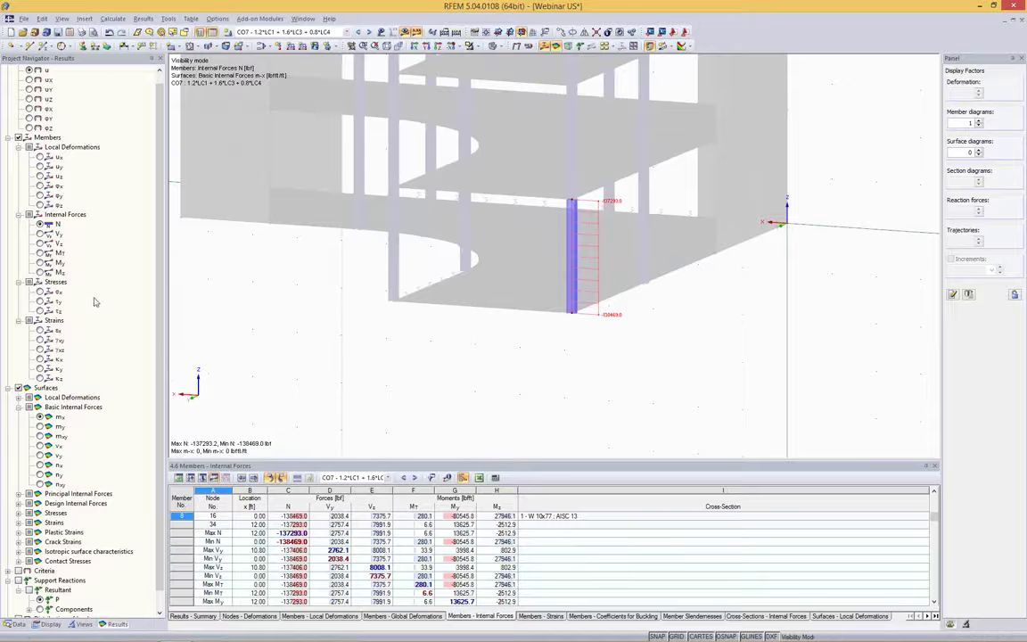
Open the result diagrams of the isolated ground-floor column member and show only the axial force N.
{"action": "right_click", "coordinate": [578, 216]}
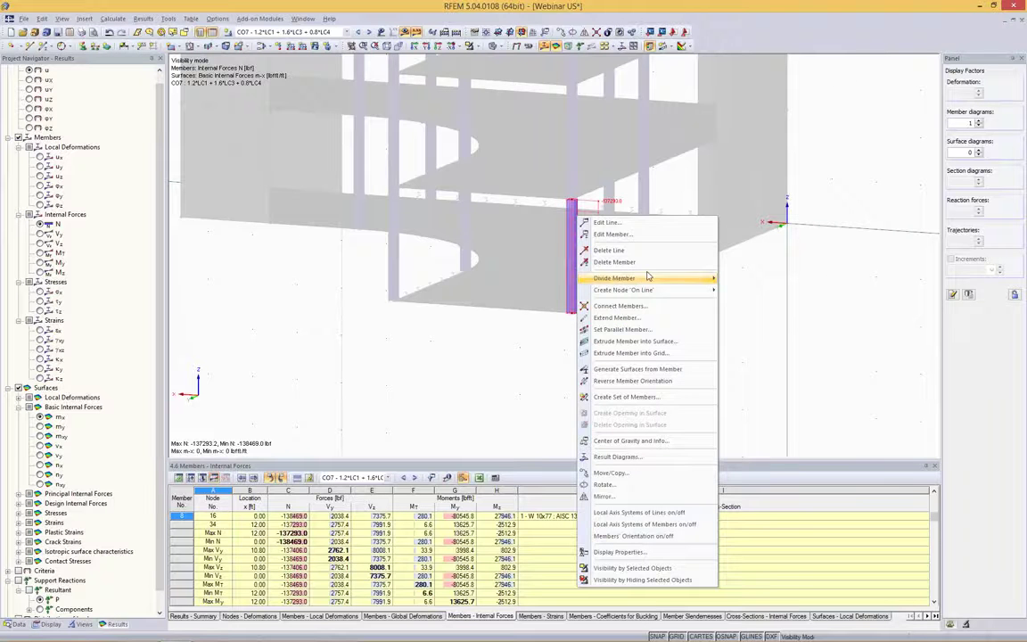
{"action": "left_click", "coordinate": [617, 457]}
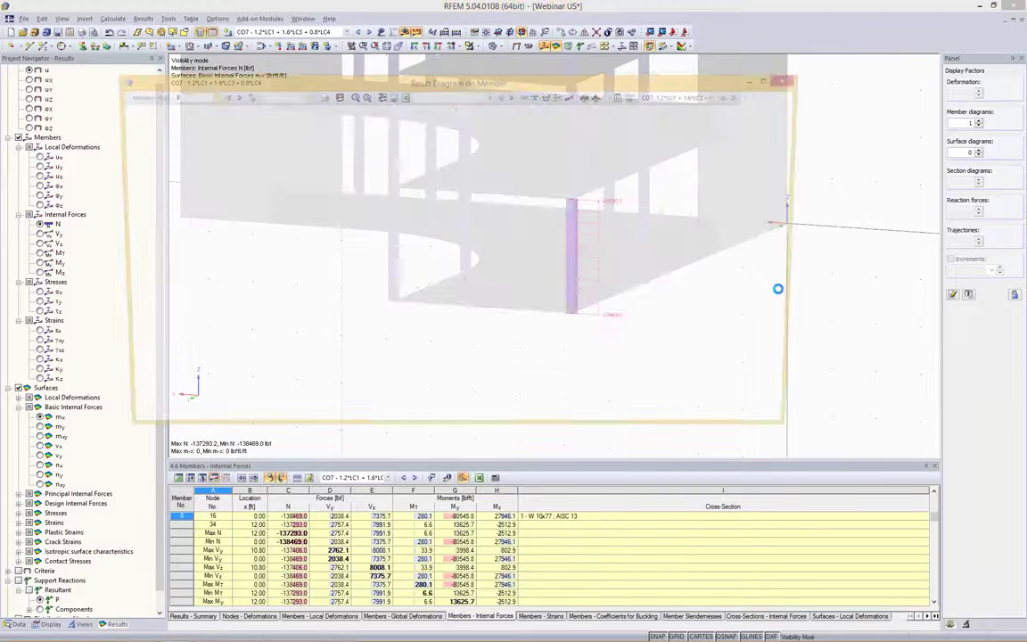
{"action": "left_click", "coordinate": [141, 130]}
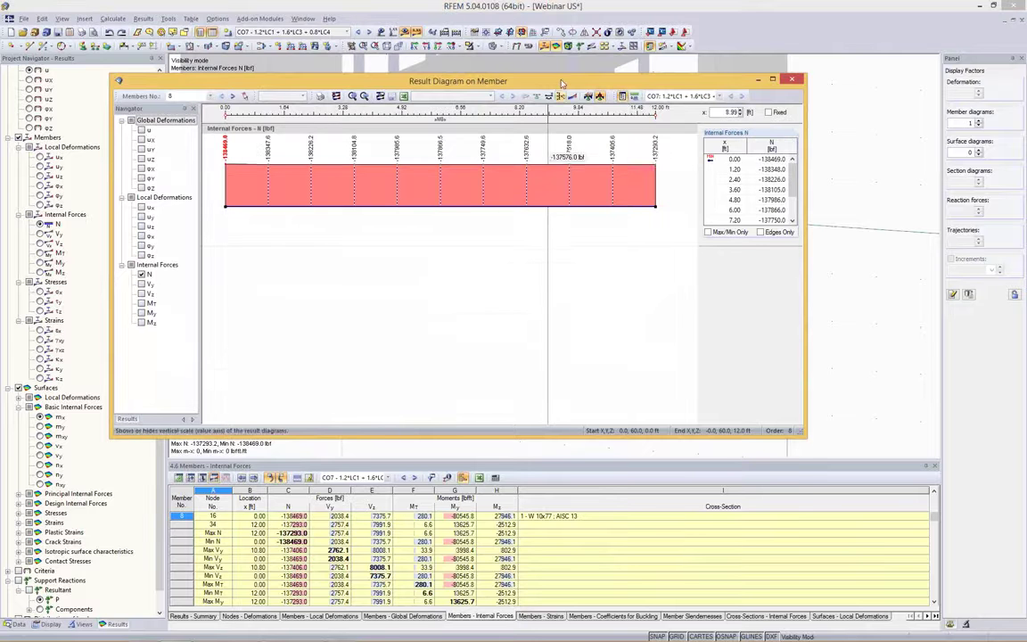
{"action": "left_click_drag", "start_coordinate": [499, 81], "coordinate": [196, 211]}
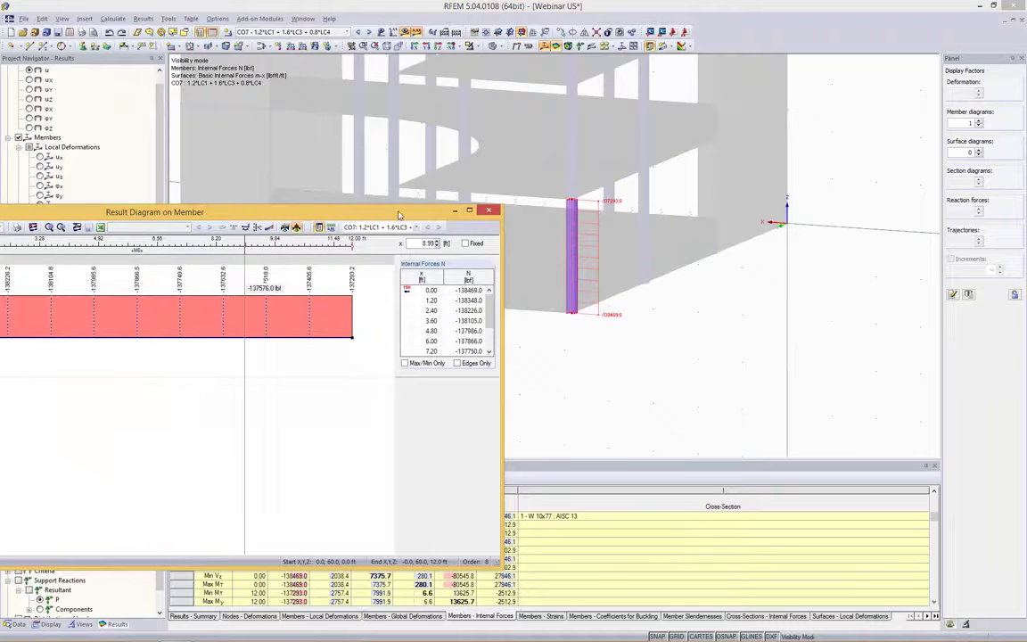
{"action": "left_click_drag", "start_coordinate": [399, 214], "coordinate": [587, 107]}
Add Vy, Vz and My to the column member's result diagrams, look through them and close the diagrams.
{"action": "left_click", "coordinate": [27, 306]}
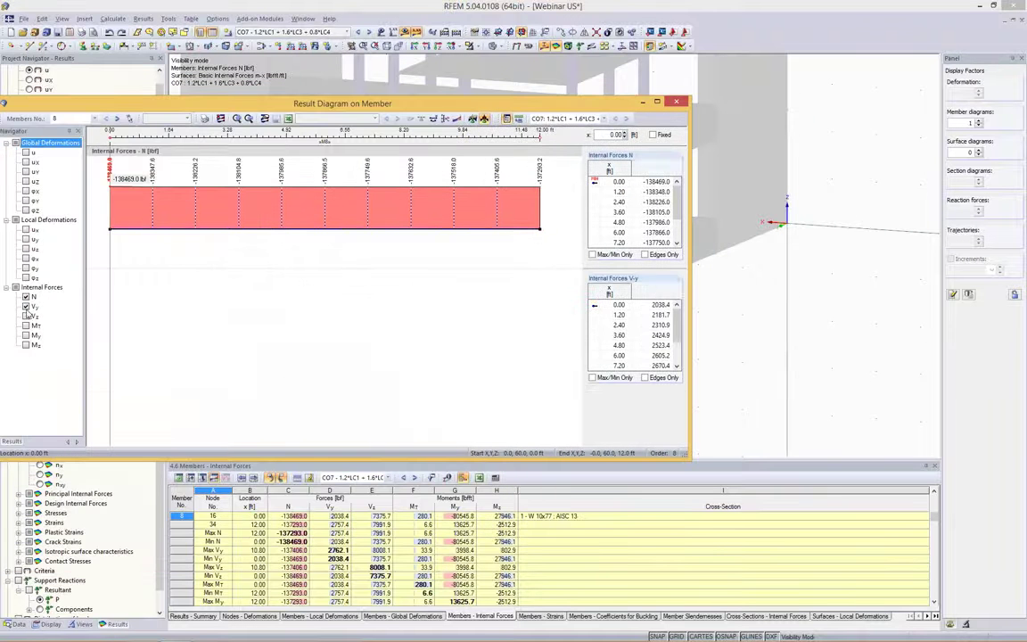
{"action": "left_click", "coordinate": [26, 315]}
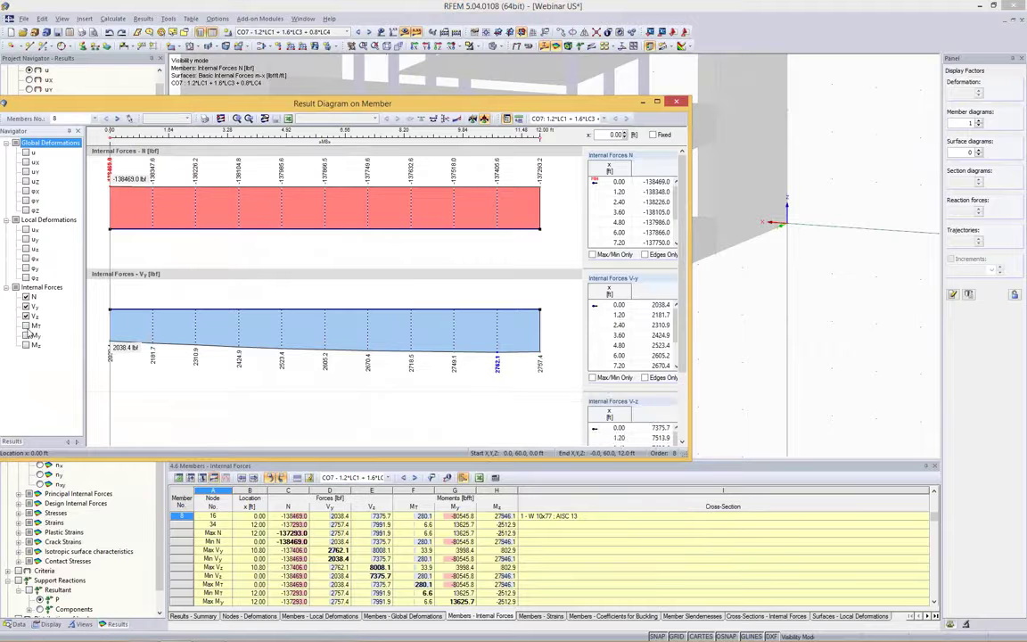
{"action": "left_click", "coordinate": [26, 325]}
{"action": "scroll", "coordinate": [410, 355], "scroll_direction": "down", "scroll_amount": 2}
{"action": "scroll", "coordinate": [411, 353], "scroll_direction": "down", "scroll_amount": 4}
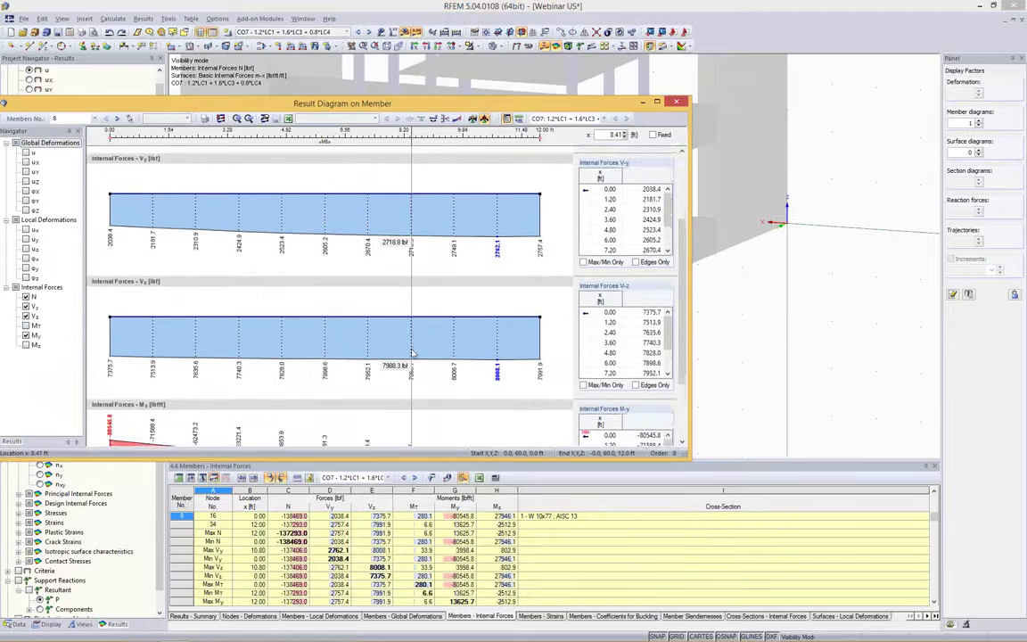
{"action": "scroll", "coordinate": [328, 339], "scroll_direction": "up", "scroll_amount": 6}
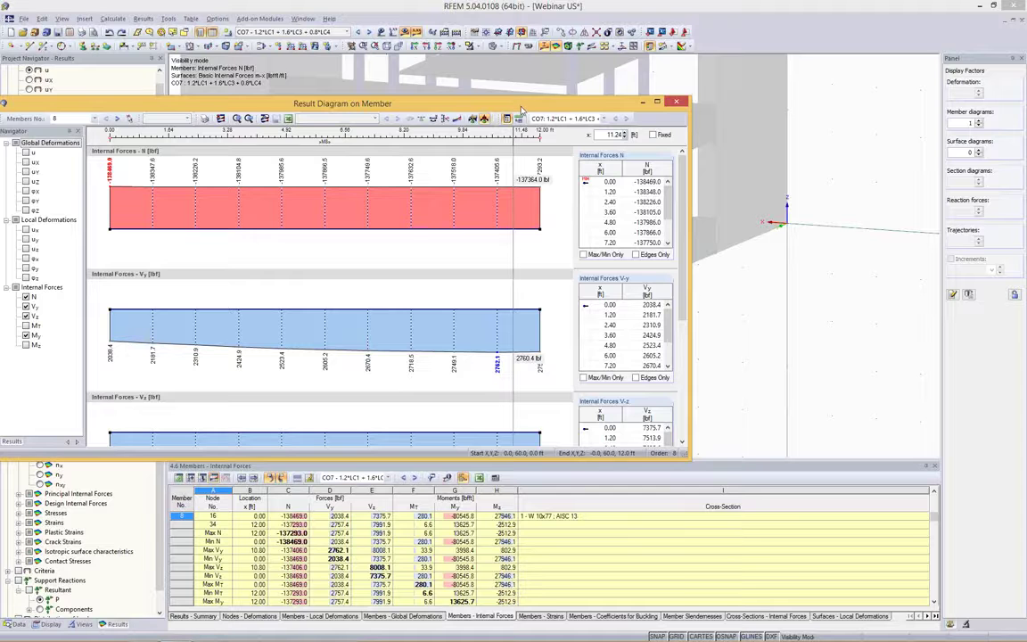
{"action": "left_click_drag", "start_coordinate": [523, 109], "coordinate": [597, 91]}
{"action": "left_click", "coordinate": [715, 88]}
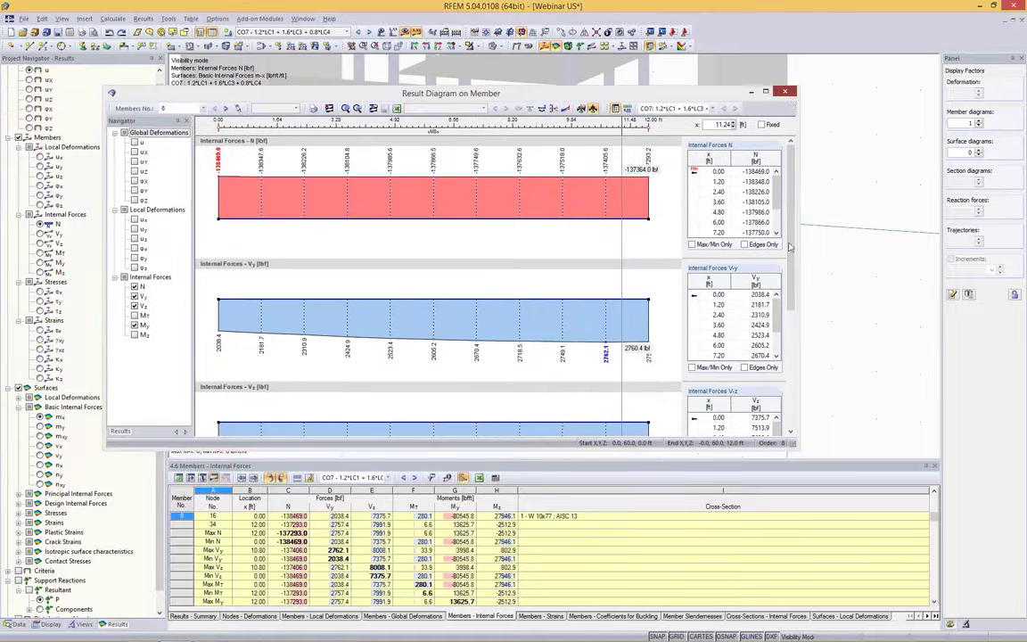
Cancel the visibility mode to show the whole building from its curved side, clear the roof slab selection and return to the model data tree.
{"action": "left_click", "coordinate": [471, 45]}
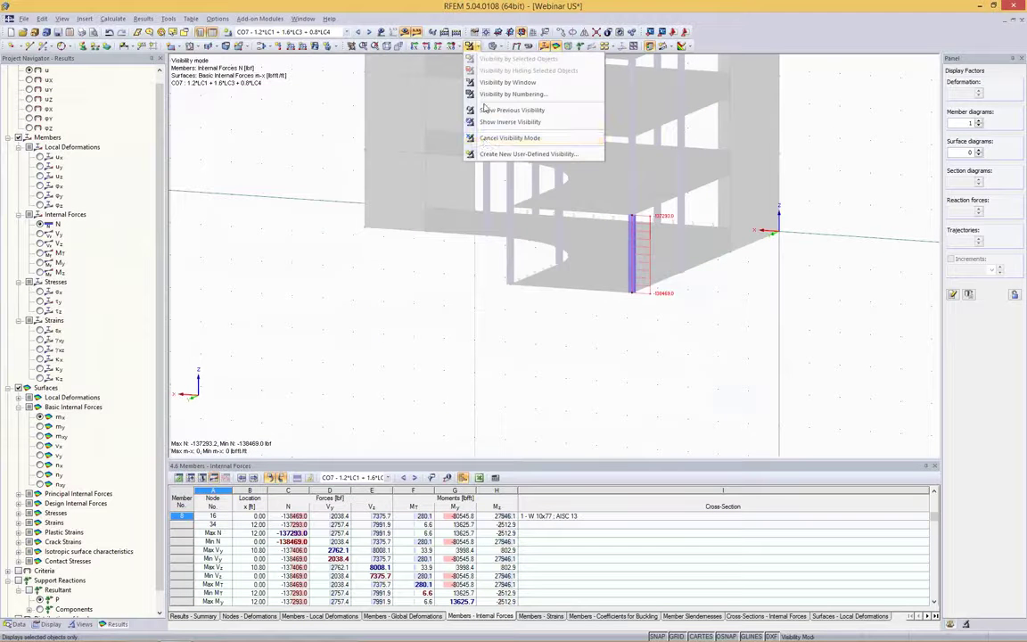
{"action": "left_click", "coordinate": [484, 140]}
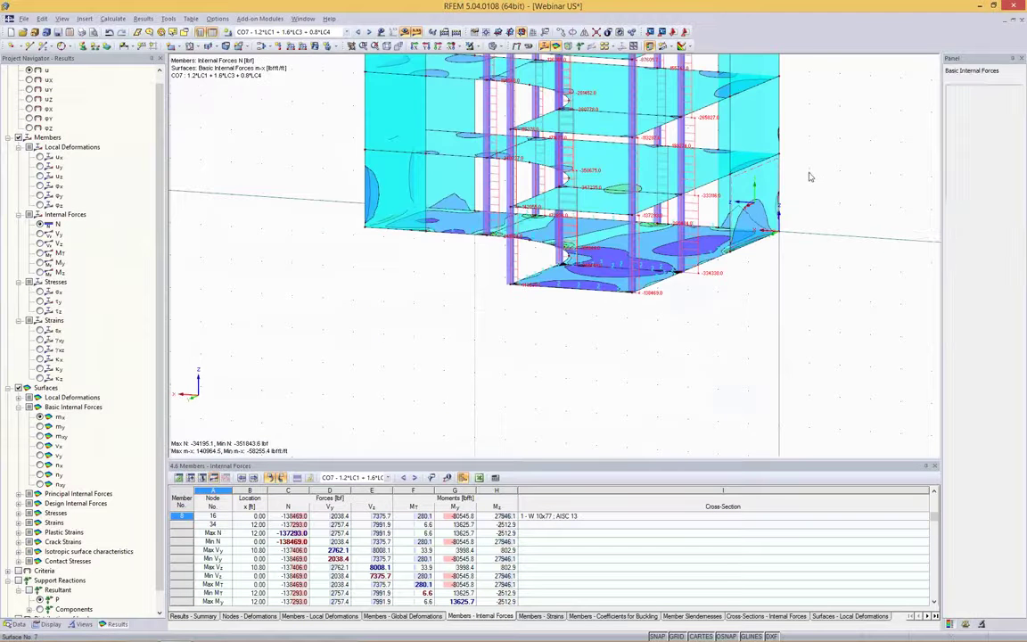
{"action": "scroll", "coordinate": [807, 172], "scroll_direction": "down", "scroll_amount": 5}
{"action": "scroll", "coordinate": [706, 172], "scroll_direction": "up", "scroll_amount": 5}
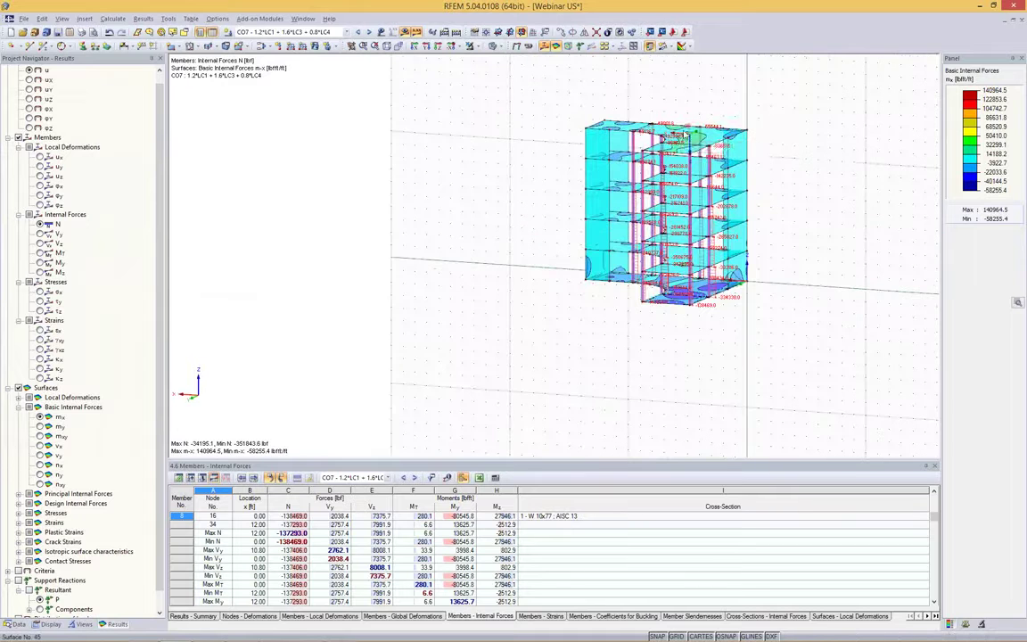
{"action": "left_click", "coordinate": [678, 136]}
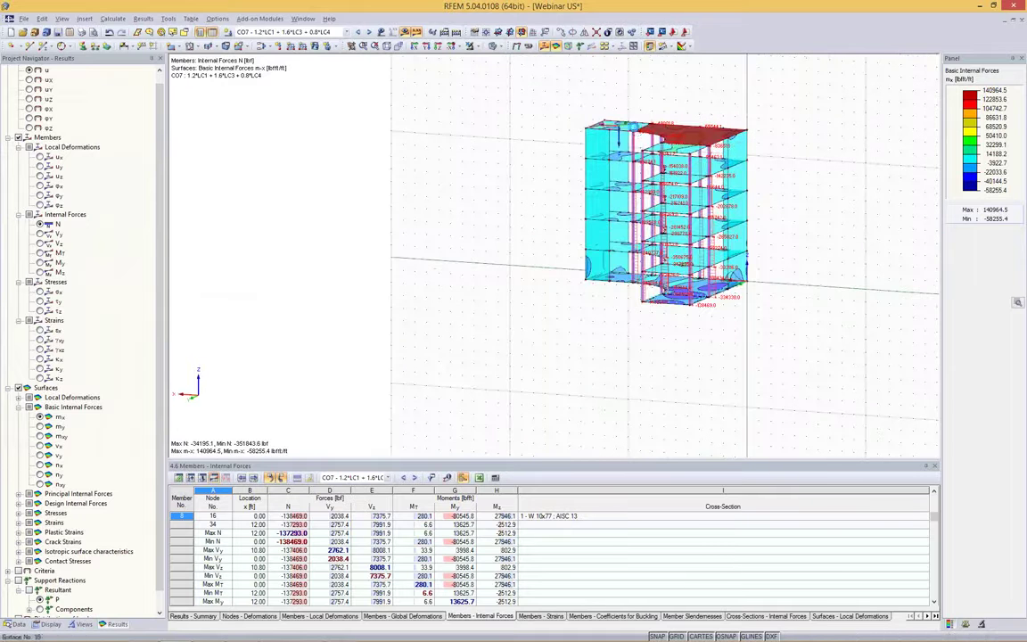
{"action": "middle_click_drag", "start_coordinate": [678, 152], "coordinate": [823, 117], "text": "ctrl"}
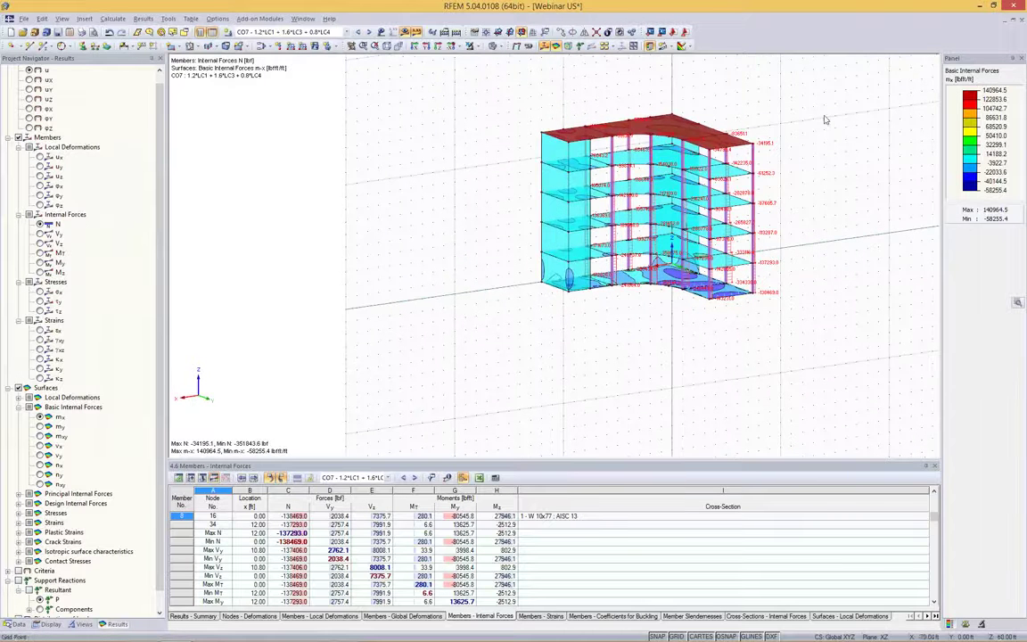
{"action": "left_click", "coordinate": [293, 348]}
{"action": "left_click", "coordinate": [16, 624]}
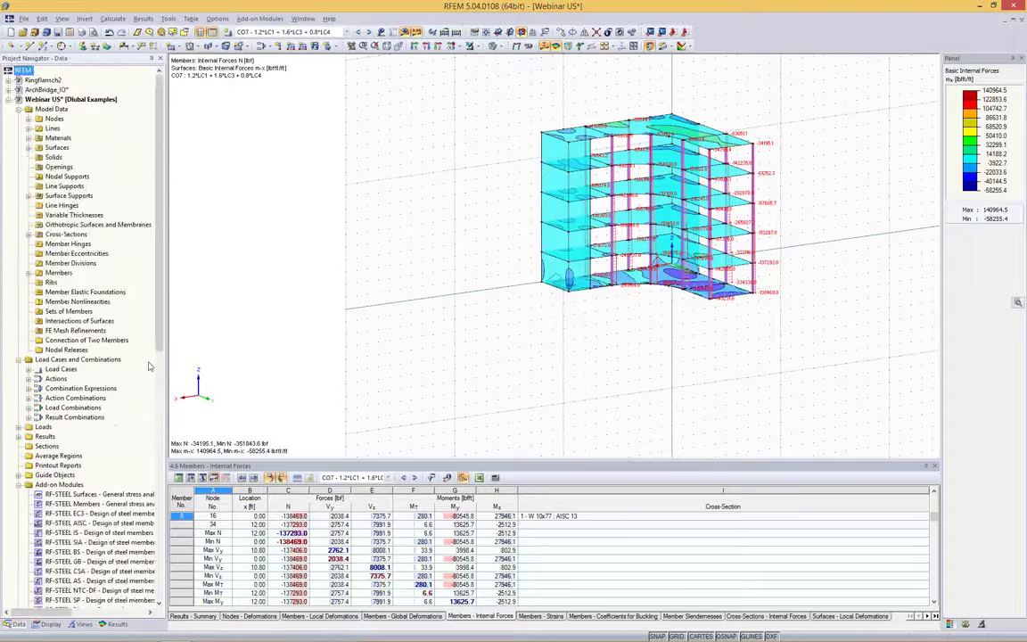
Look through the list of add-on modules and open RF-CONCRETE Surfaces for the reinforced concrete design.
{"action": "scroll", "coordinate": [72, 294], "scroll_direction": "down", "scroll_amount": 10}
{"action": "scroll", "coordinate": [71, 294], "scroll_direction": "down", "scroll_amount": 4}
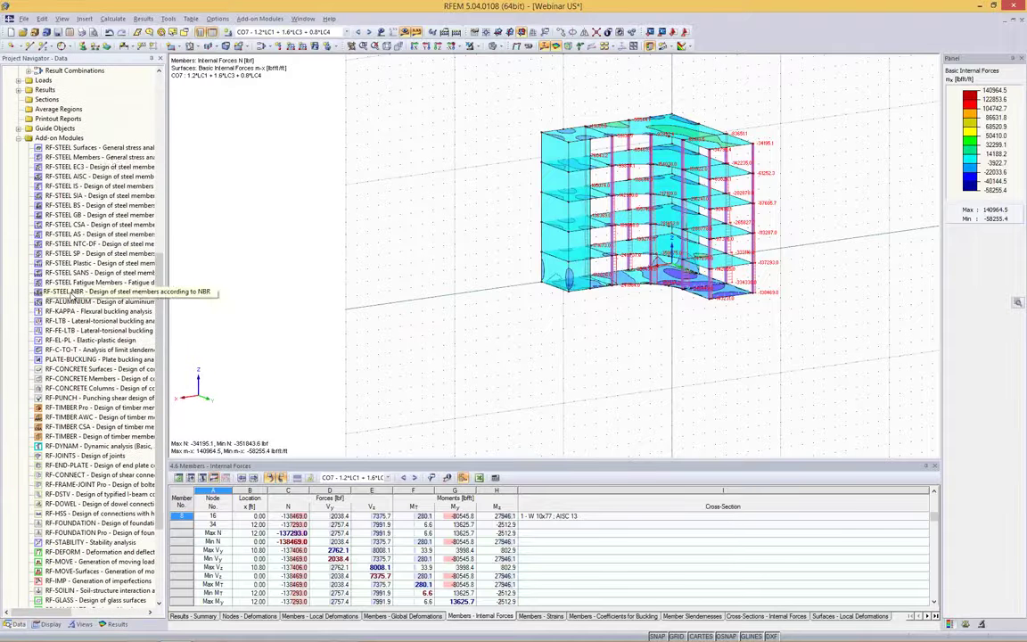
{"action": "left_click", "coordinate": [84, 147]}
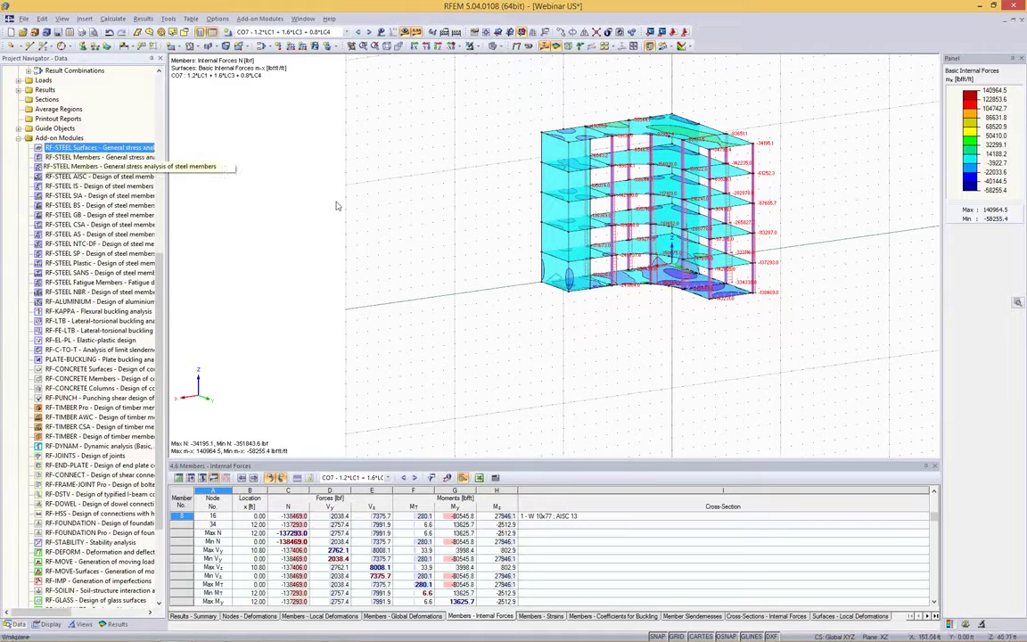
{"action": "left_click", "coordinate": [80, 397]}
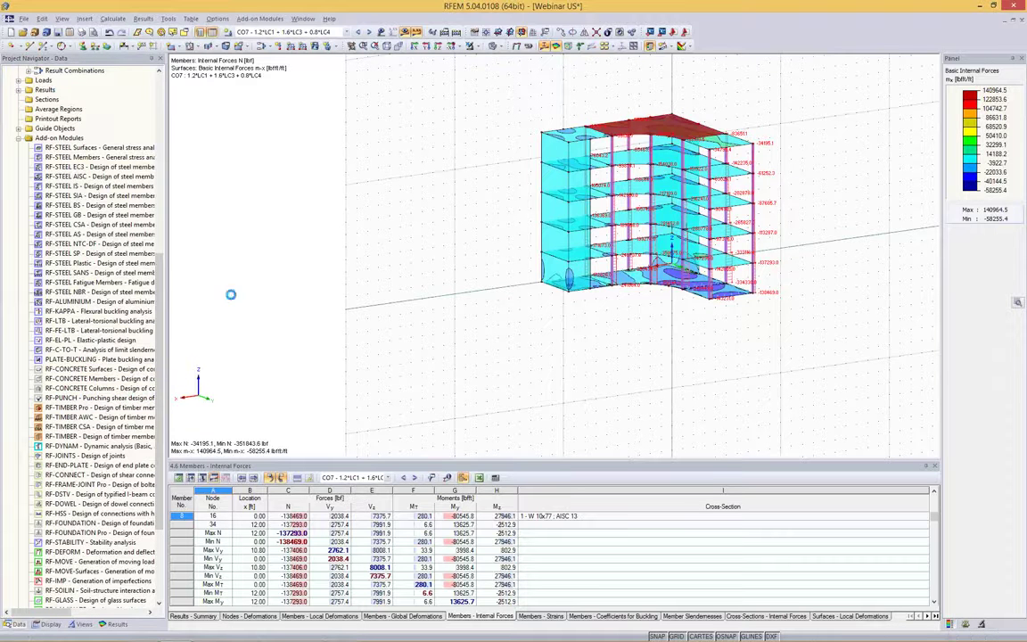
{"action": "double_click", "coordinate": [71, 369]}
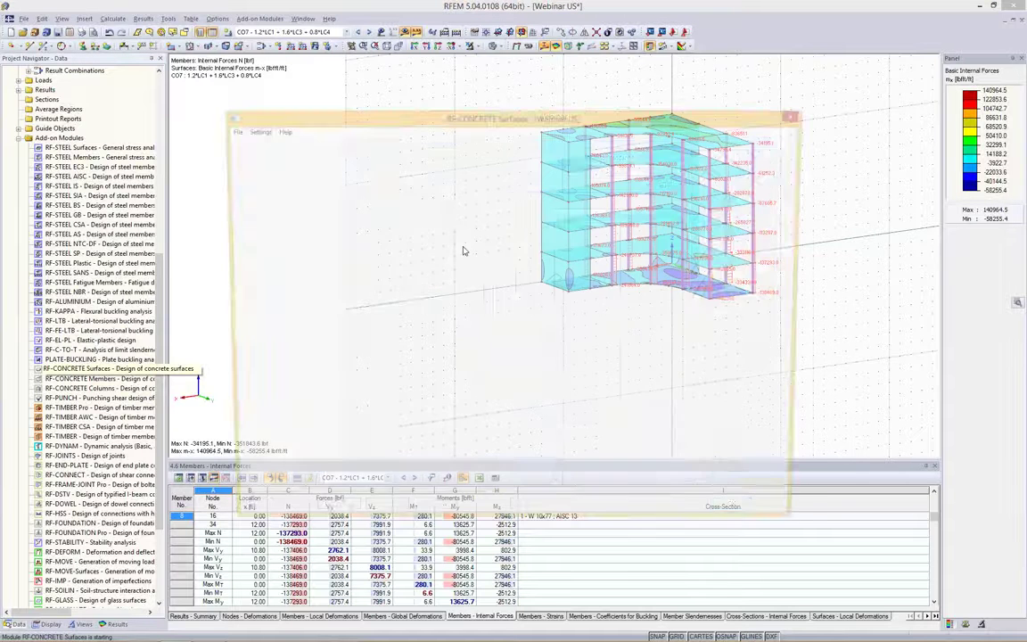
Select ACI 318-11 as the design standard, add CO7 to the strength limit state design and check the serviceability settings.
{"action": "left_click", "coordinate": [594, 172]}
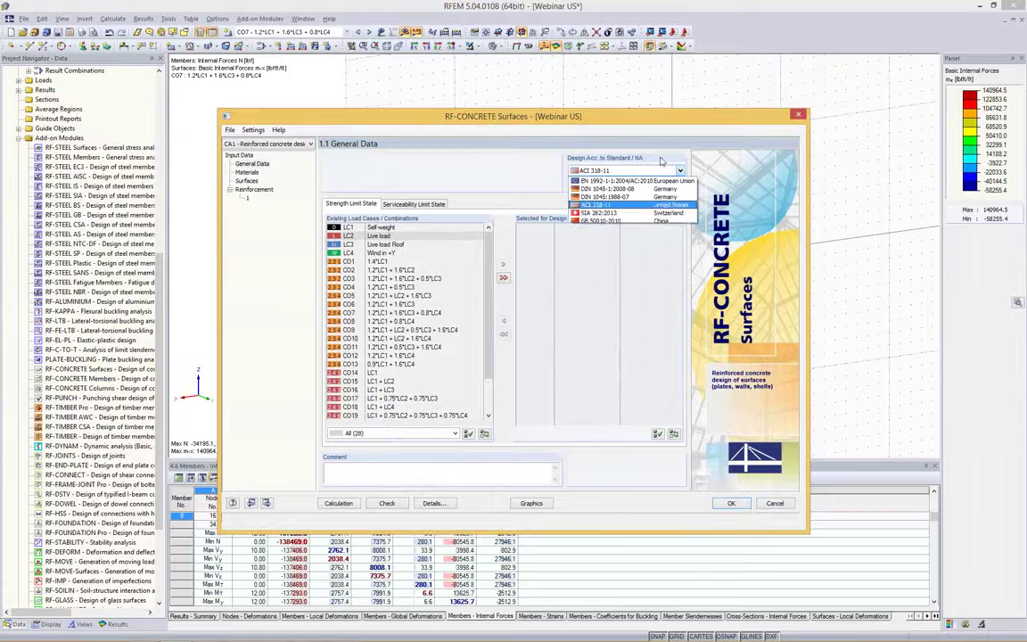
{"action": "left_click", "coordinate": [595, 207]}
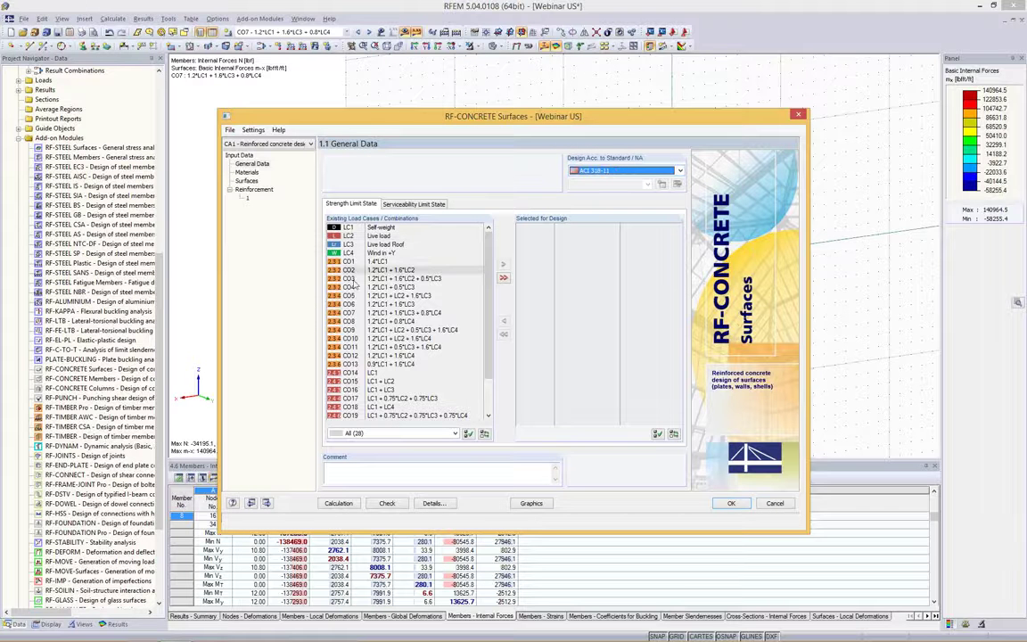
{"action": "double_click", "coordinate": [350, 312]}
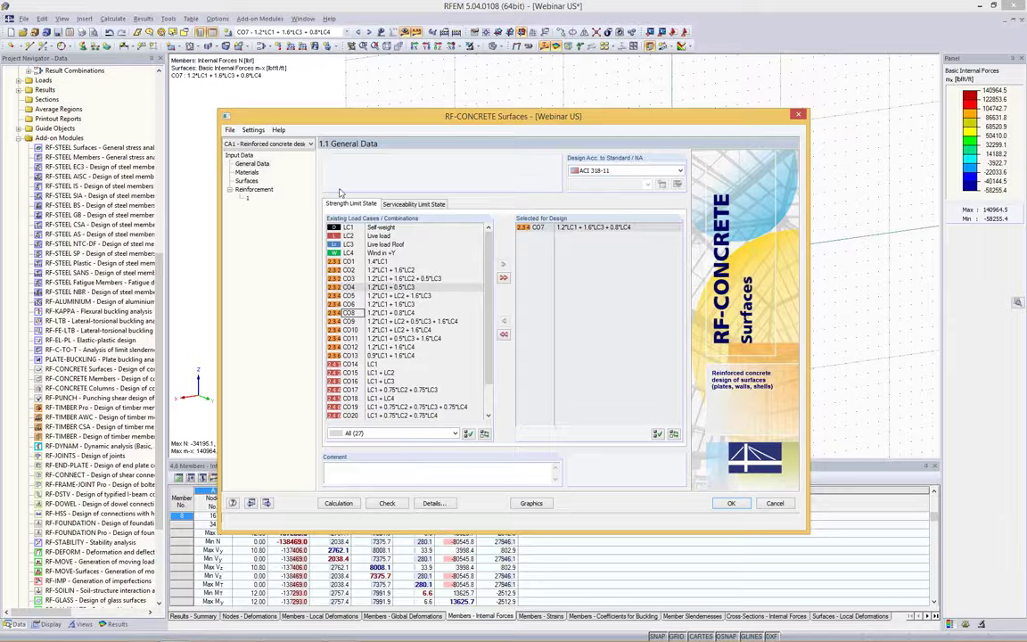
{"action": "left_click", "coordinate": [406, 205]}
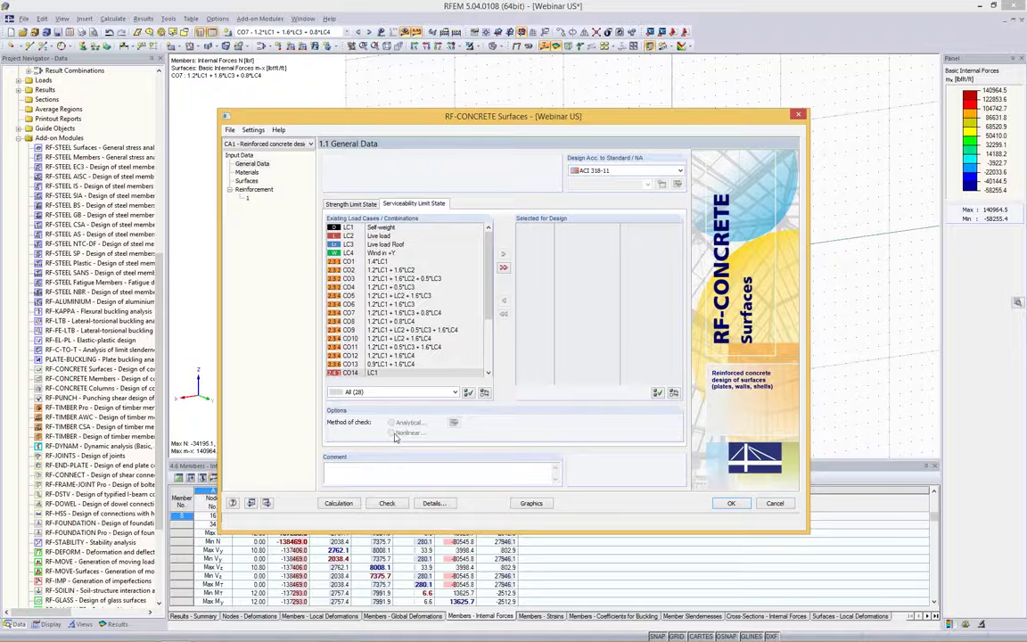
{"action": "left_click", "coordinate": [371, 205]}
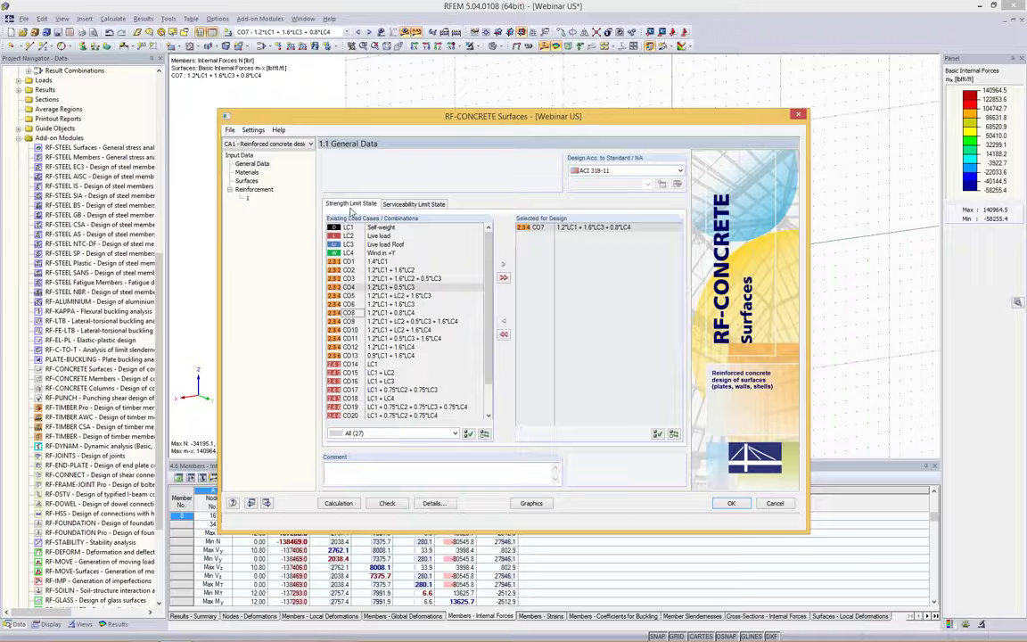
Set the reinforcing steel of the 4000 psi concrete material to Grade 60.
{"action": "left_click", "coordinate": [249, 172]}
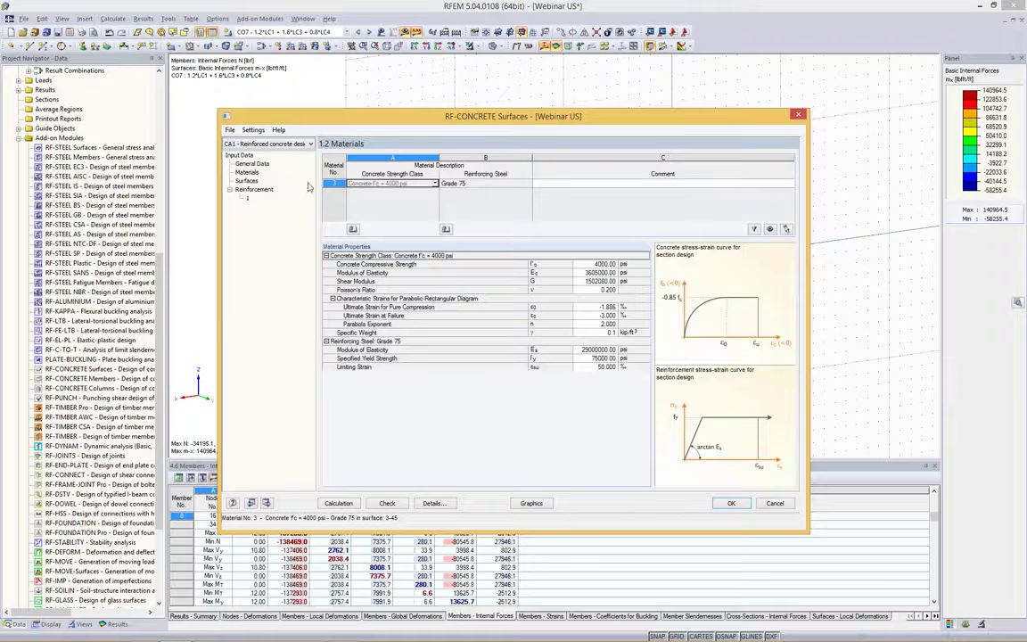
{"action": "left_click", "coordinate": [481, 183]}
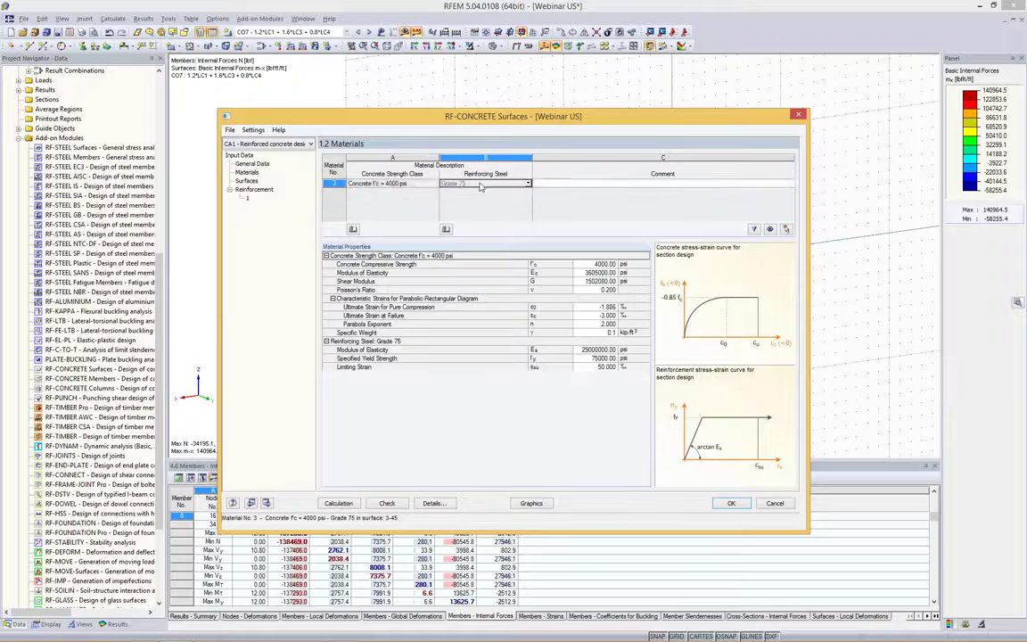
{"action": "left_click", "coordinate": [528, 184]}
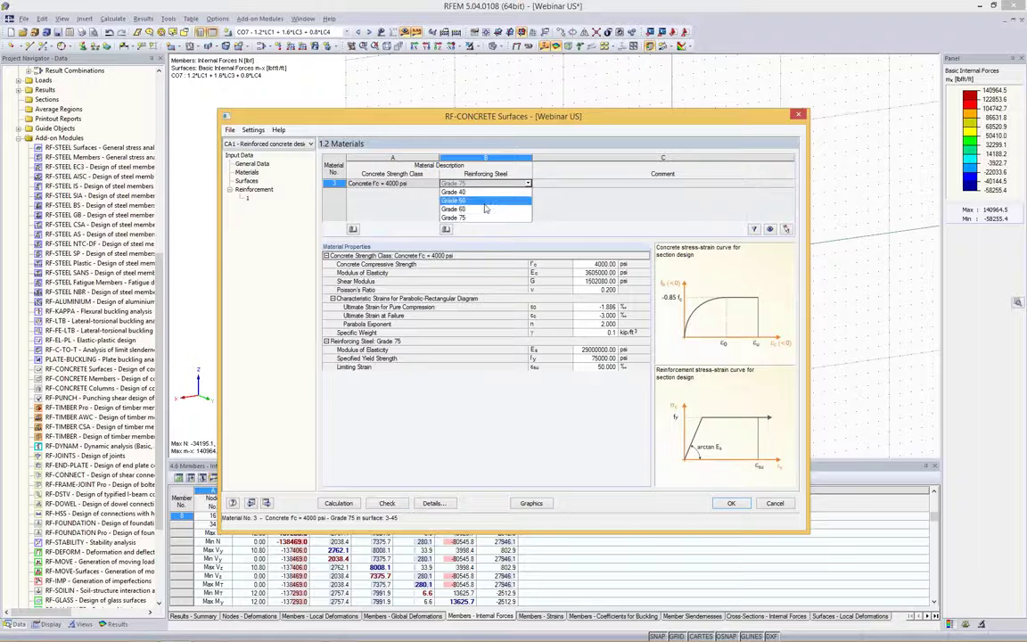
{"action": "left_click", "coordinate": [472, 199]}
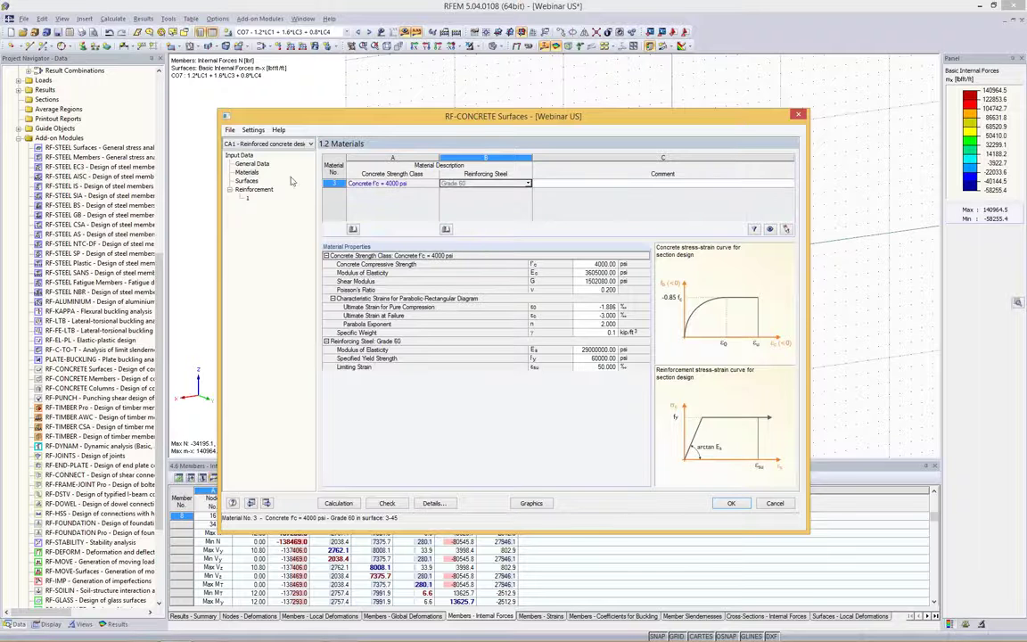
Review the surface thicknesses and the reinforcement ratios, layout, longitudinal reinforcement and ACI 318-11 settings.
{"action": "left_click", "coordinate": [248, 181]}
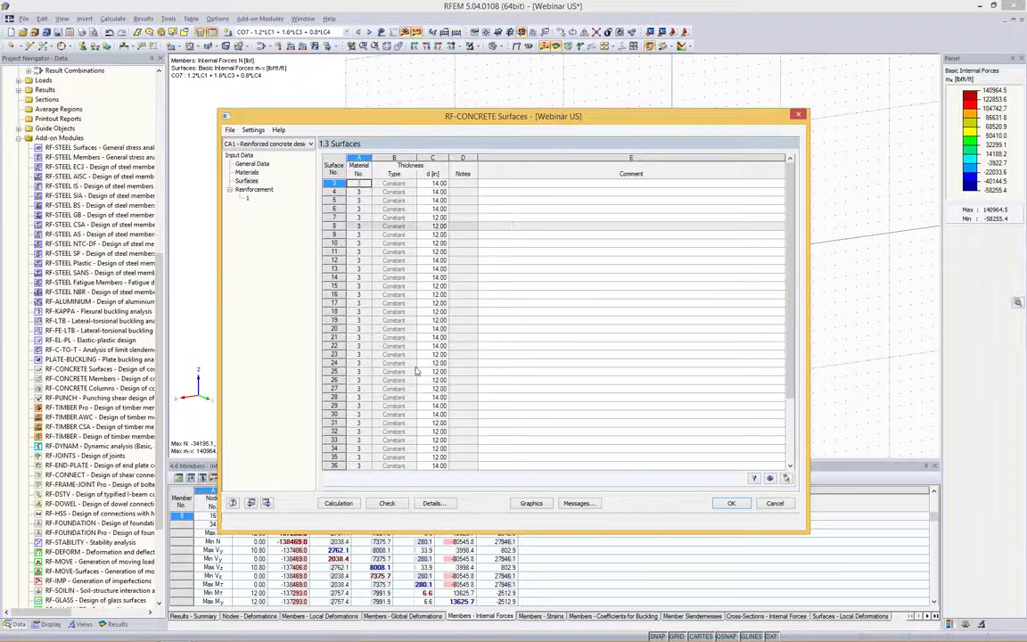
{"action": "left_click", "coordinate": [243, 190]}
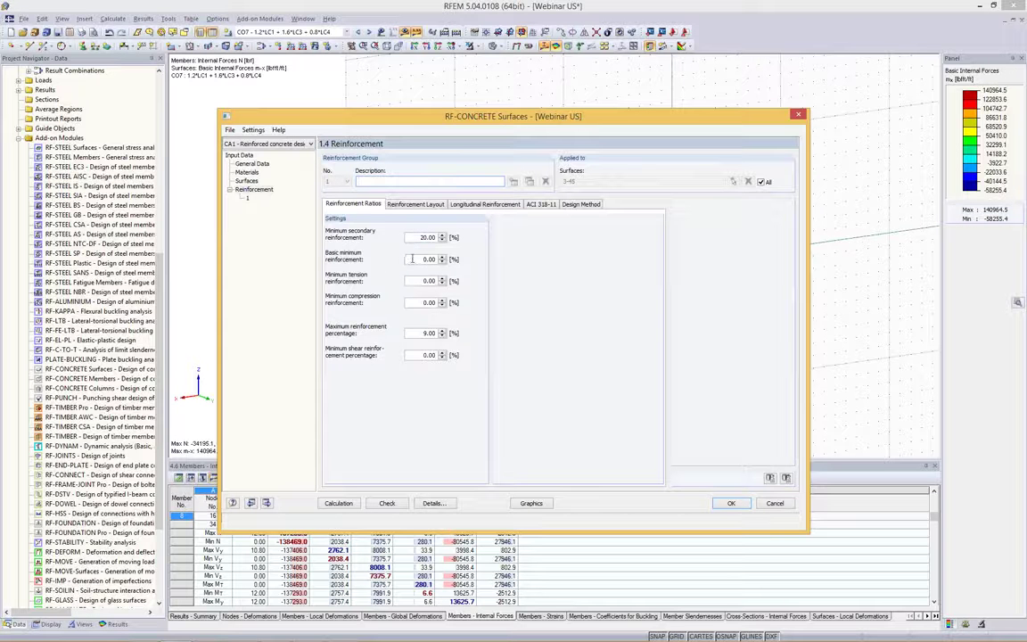
{"action": "left_click", "coordinate": [428, 204]}
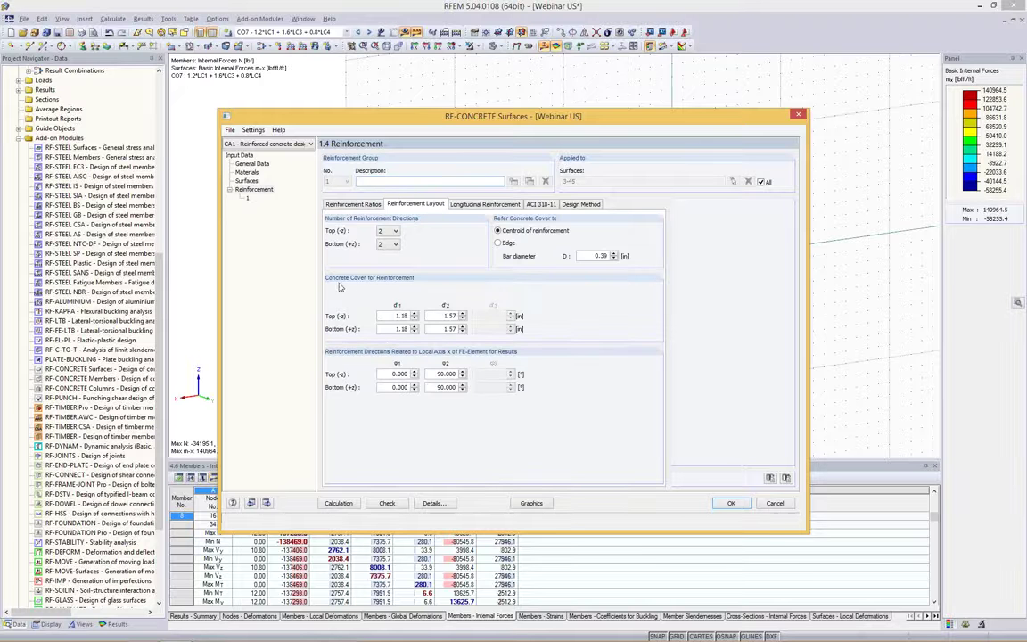
{"action": "left_click", "coordinate": [508, 205]}
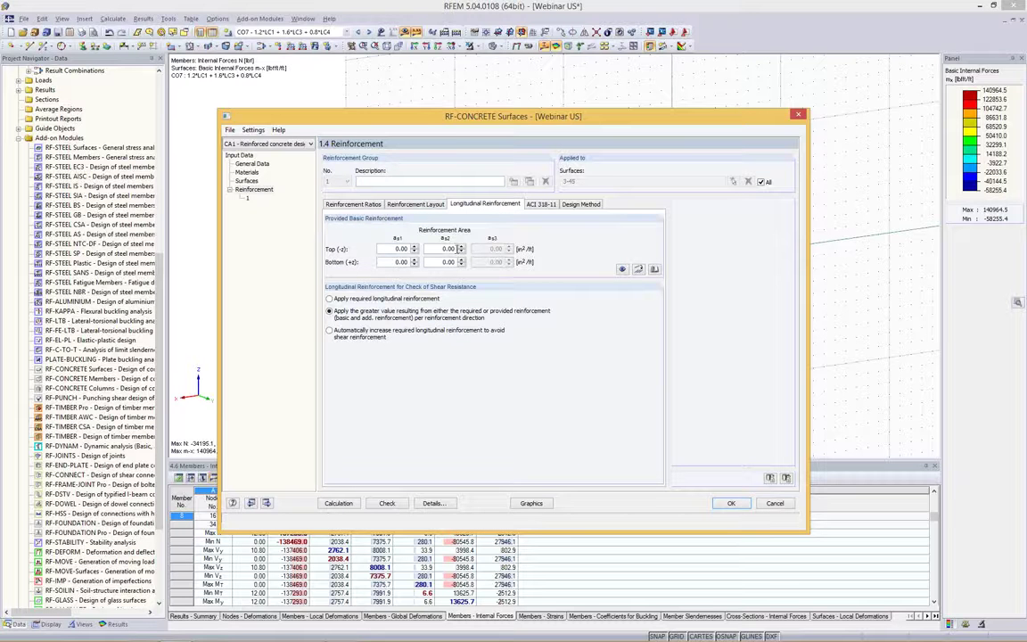
{"action": "left_click", "coordinate": [545, 205]}
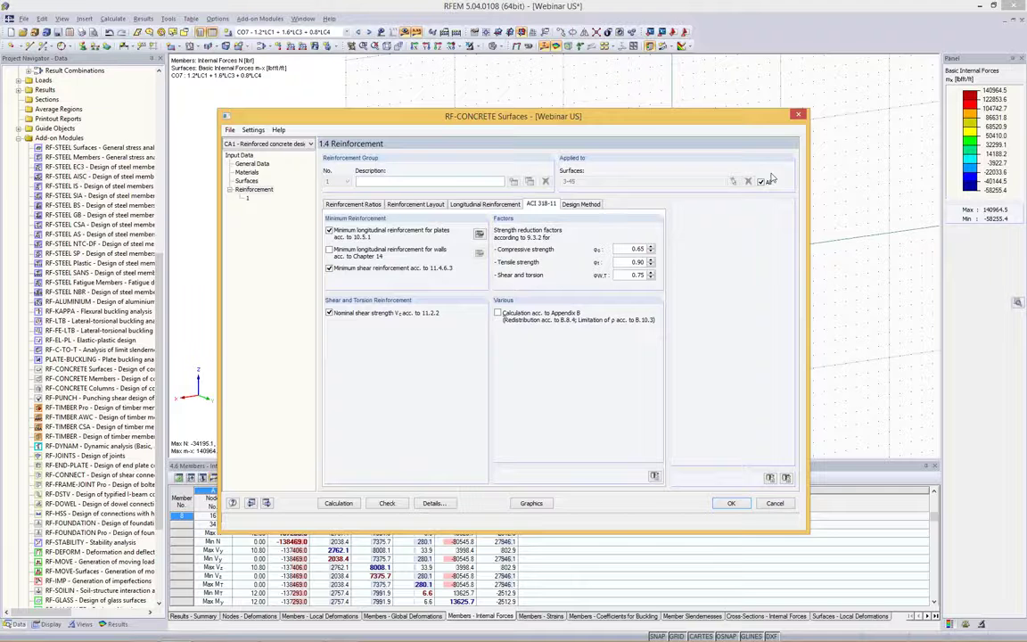
Limit the reinforcement group to roof slab surfaces 38, 44 and 45 and run the design calculation.
{"action": "left_click", "coordinate": [760, 181]}
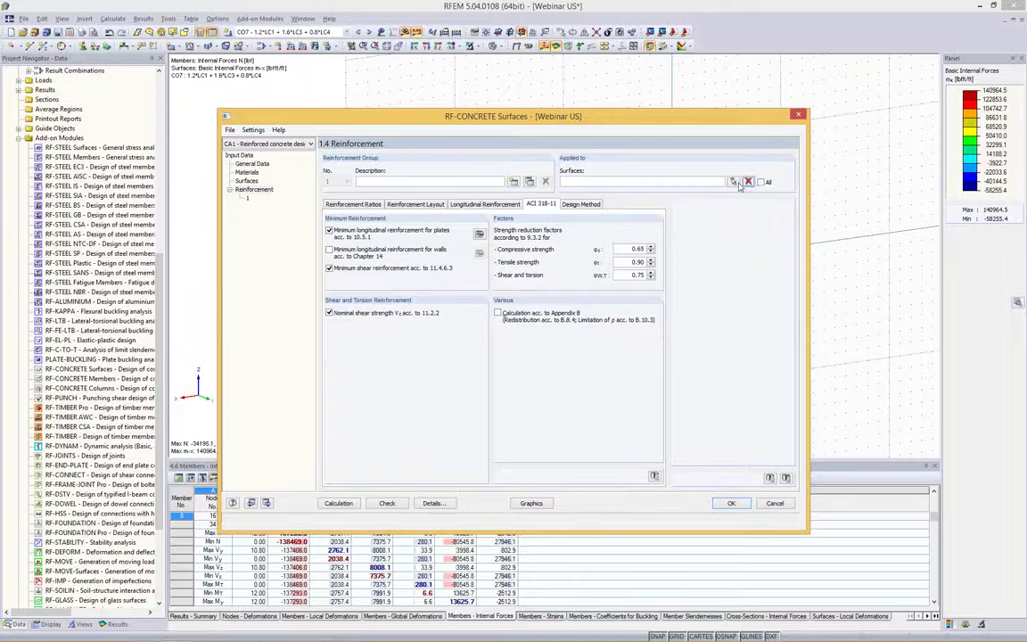
{"action": "left_click", "coordinate": [733, 181]}
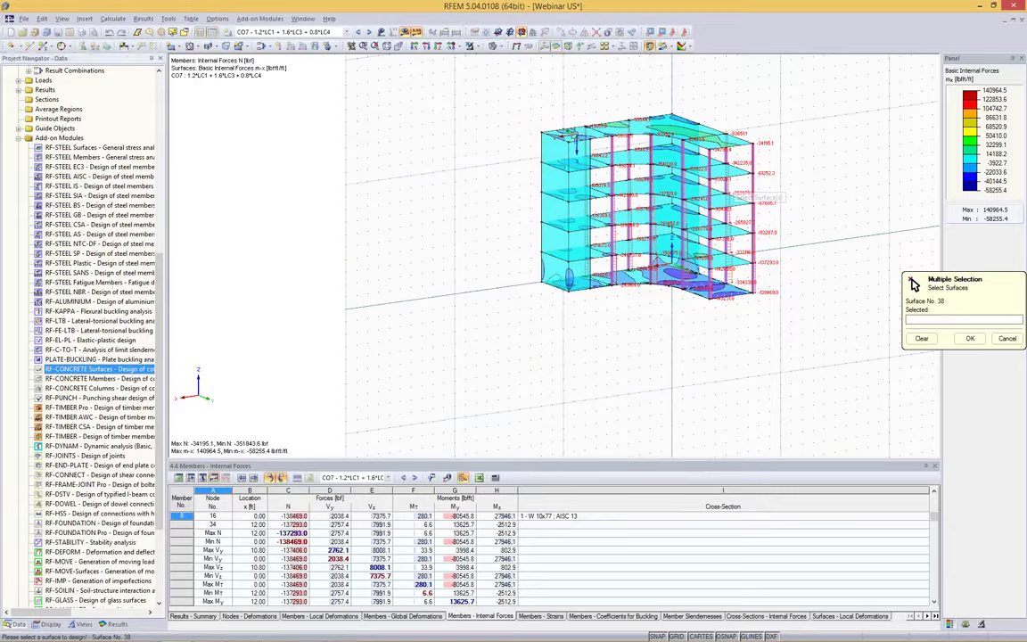
{"action": "left_click", "coordinate": [651, 127]}
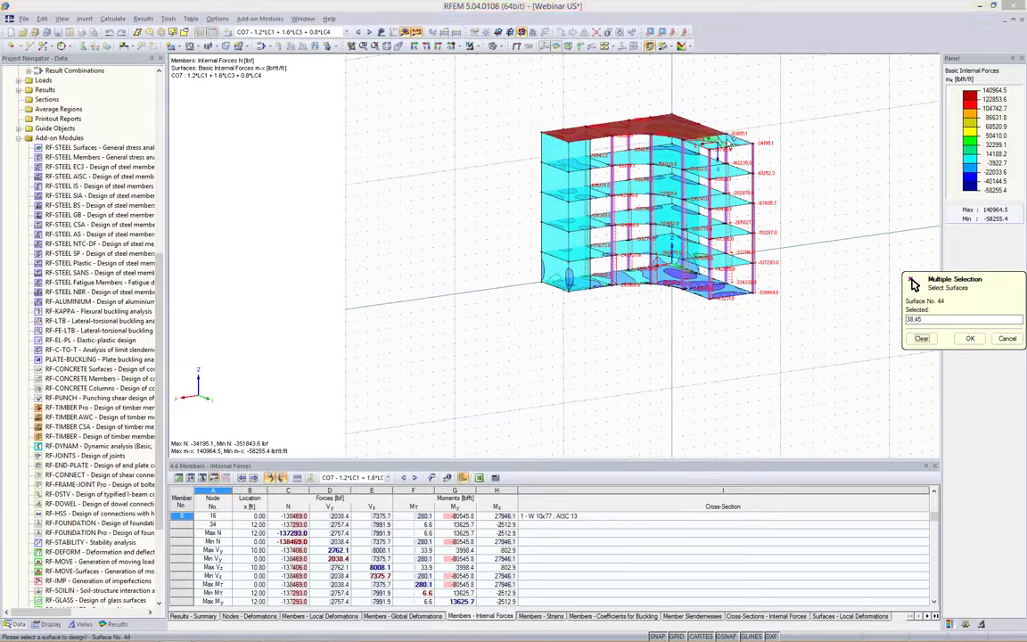
{"action": "left_click", "coordinate": [969, 338]}
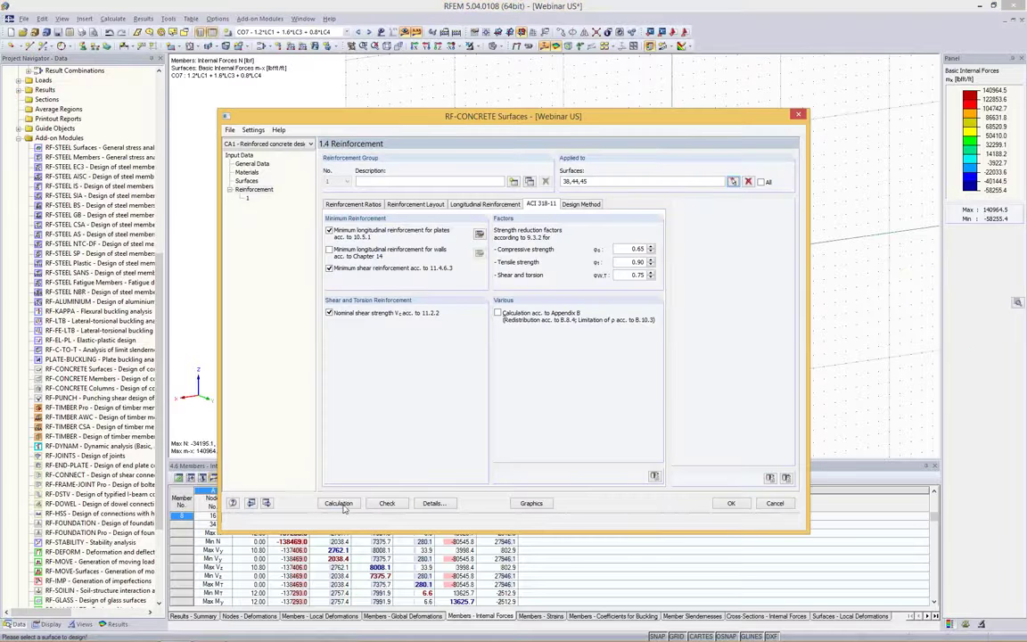
{"action": "left_click", "coordinate": [339, 504]}
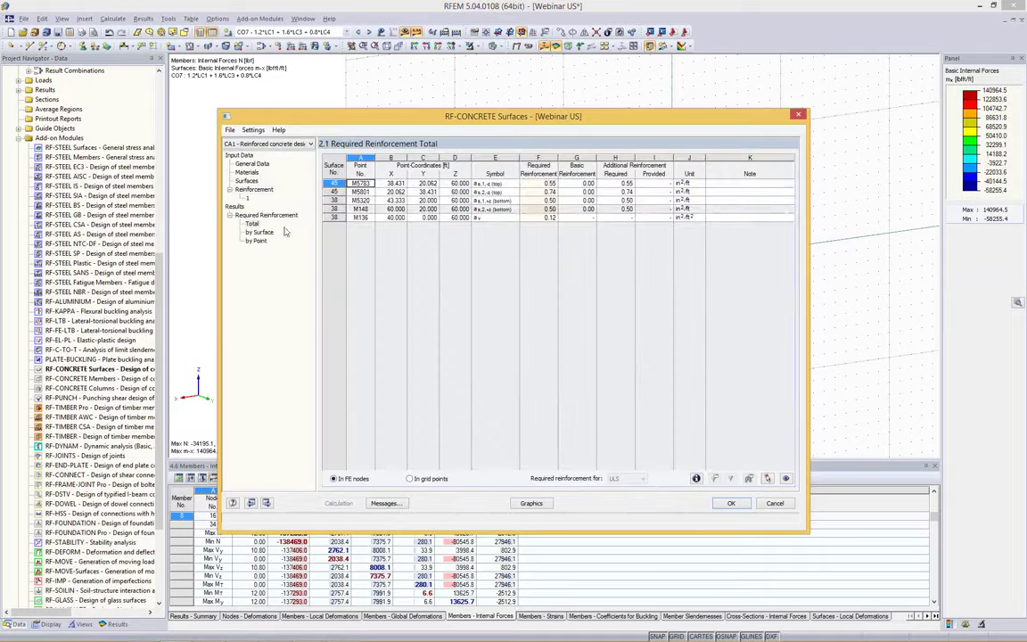
Open the design details for the surface 45 result and expand the bending moments of the linear static internal forces.
{"action": "left_click", "coordinate": [684, 184]}
{"action": "left_click_drag", "start_coordinate": [685, 184], "coordinate": [343, 217]}
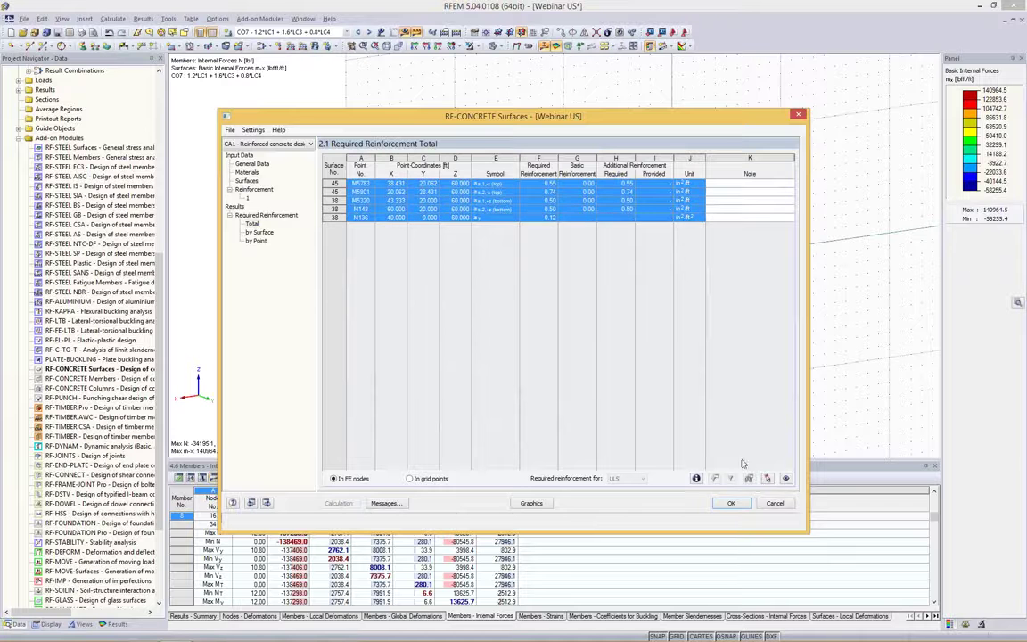
{"action": "left_click", "coordinate": [696, 480]}
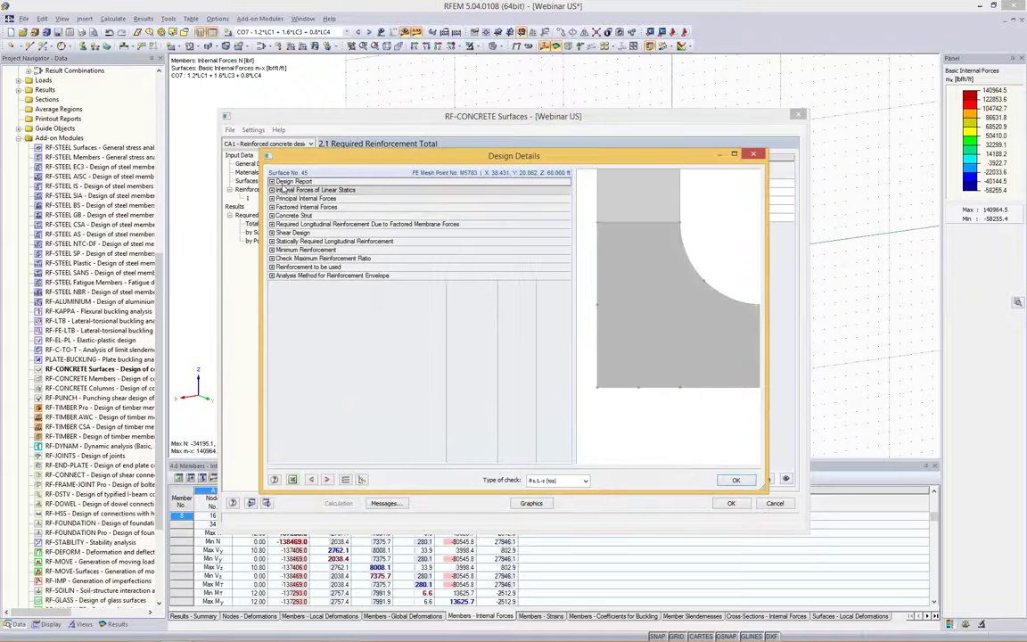
{"action": "left_click_drag", "start_coordinate": [311, 158], "coordinate": [348, 234]}
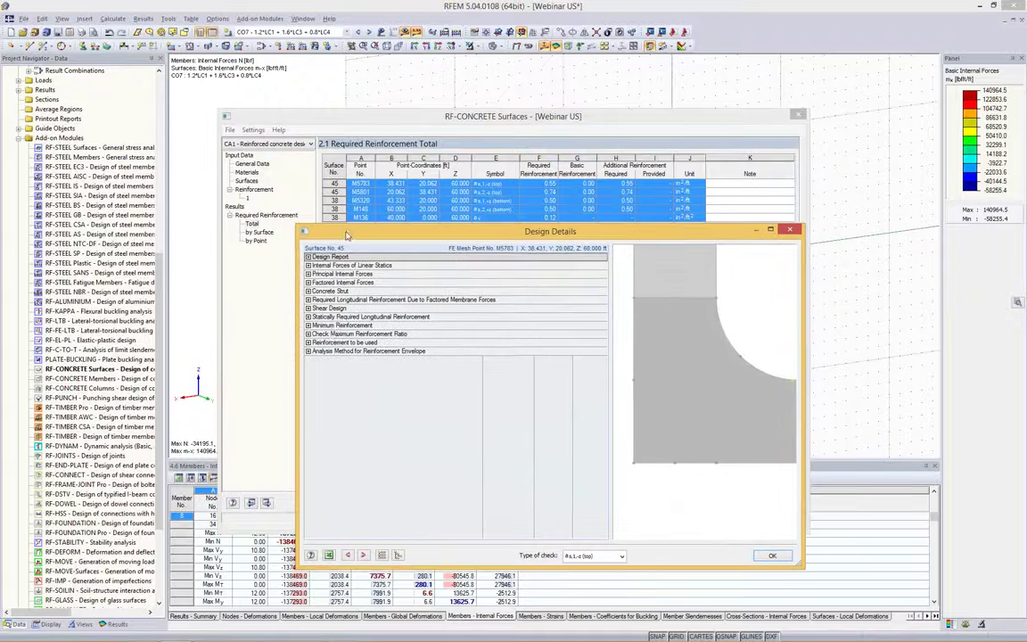
{"action": "left_click", "coordinate": [307, 264]}
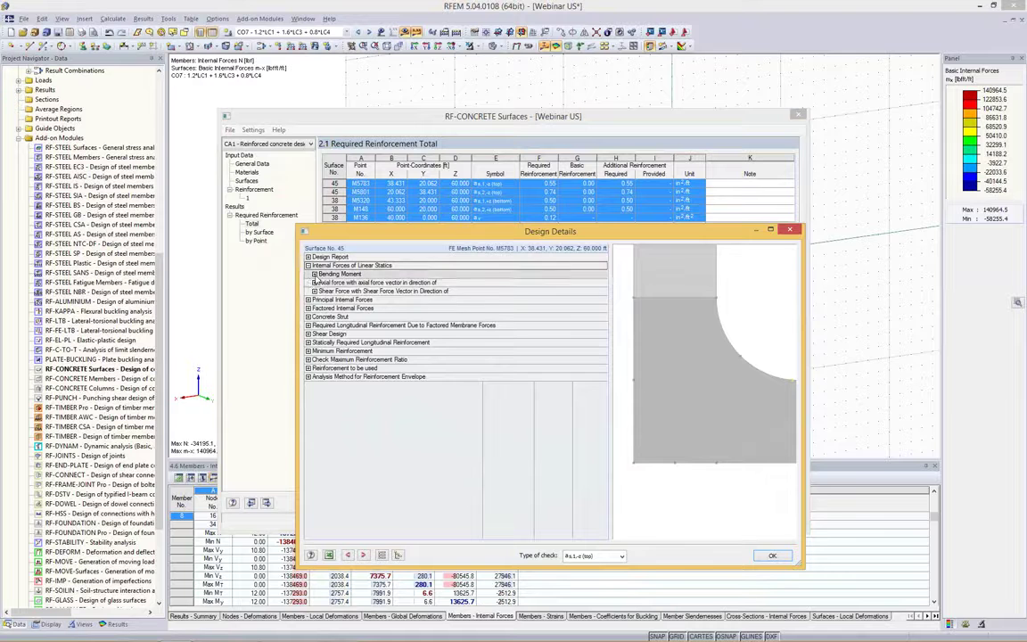
{"action": "left_click", "coordinate": [314, 273]}
Examine the top surface principal moments and the shear design in the design details, and close them.
{"action": "left_click", "coordinate": [308, 325]}
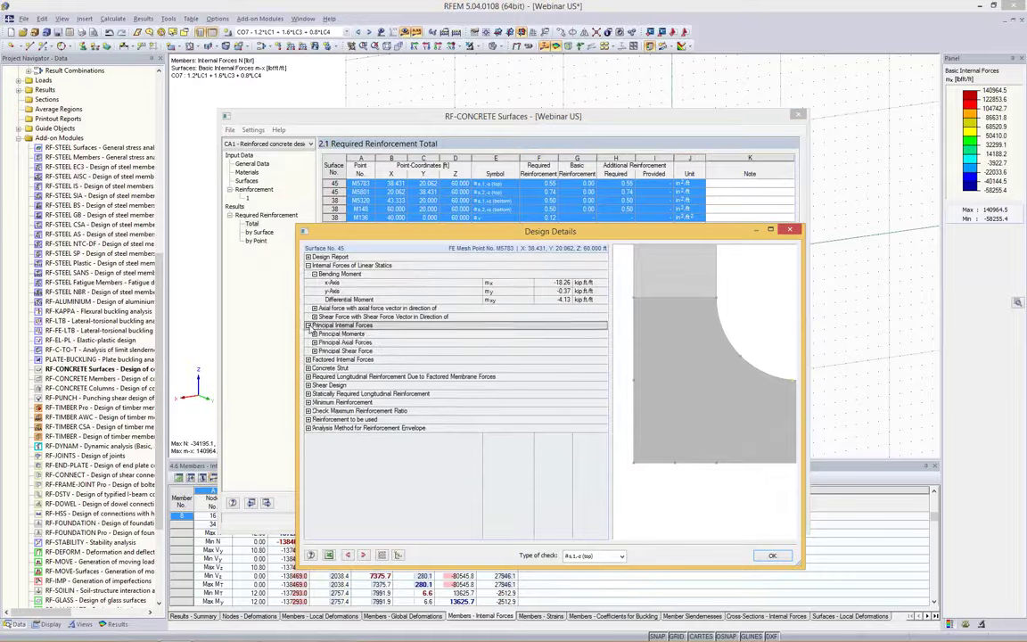
{"action": "left_click", "coordinate": [314, 333]}
{"action": "left_click", "coordinate": [320, 351]}
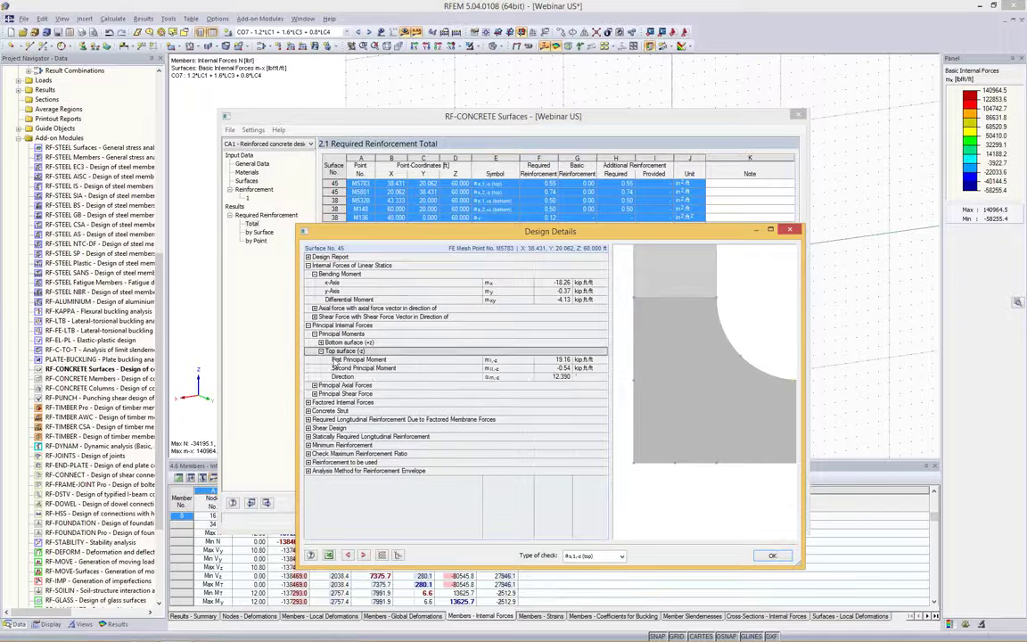
{"action": "left_click", "coordinate": [308, 428]}
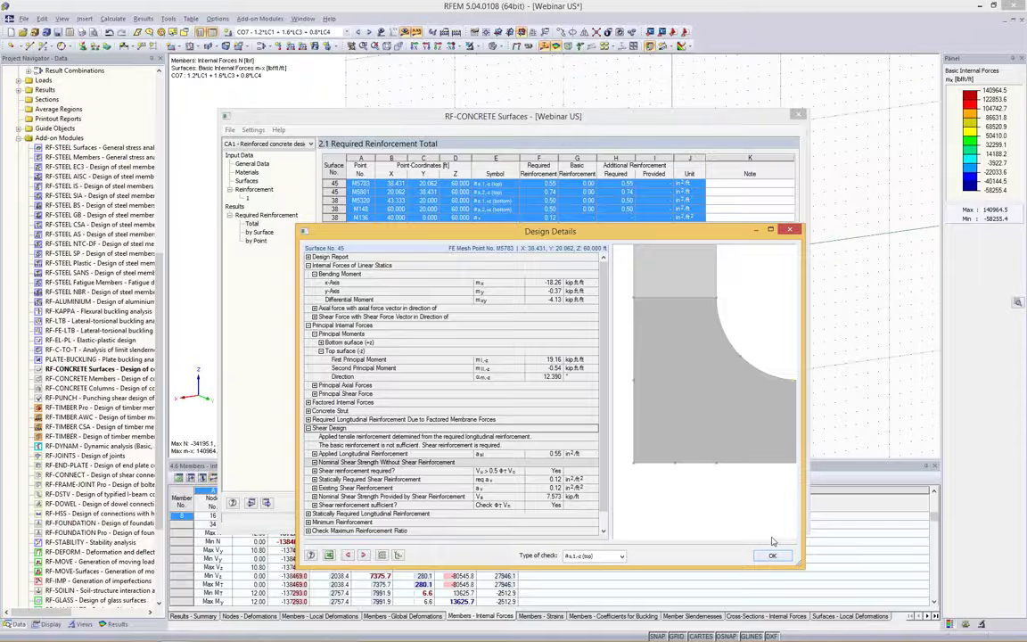
{"action": "left_click_drag", "start_coordinate": [563, 235], "coordinate": [537, 166]}
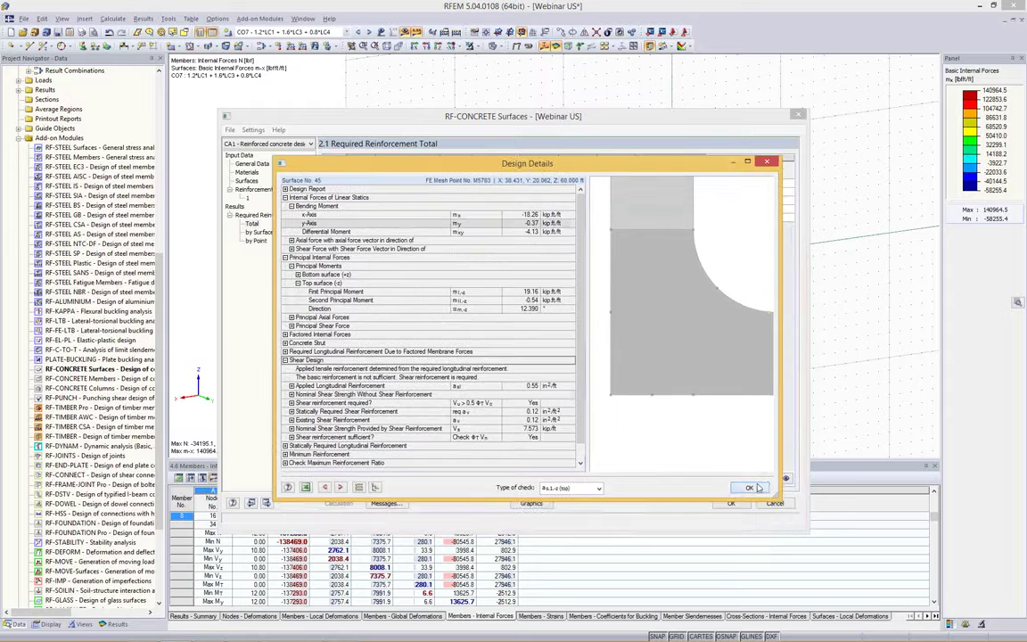
{"action": "left_click", "coordinate": [749, 486]}
Highlight and examine all required reinforcement rows for surfaces 45 and 38 in the total results table.
{"action": "left_click", "coordinate": [582, 194]}
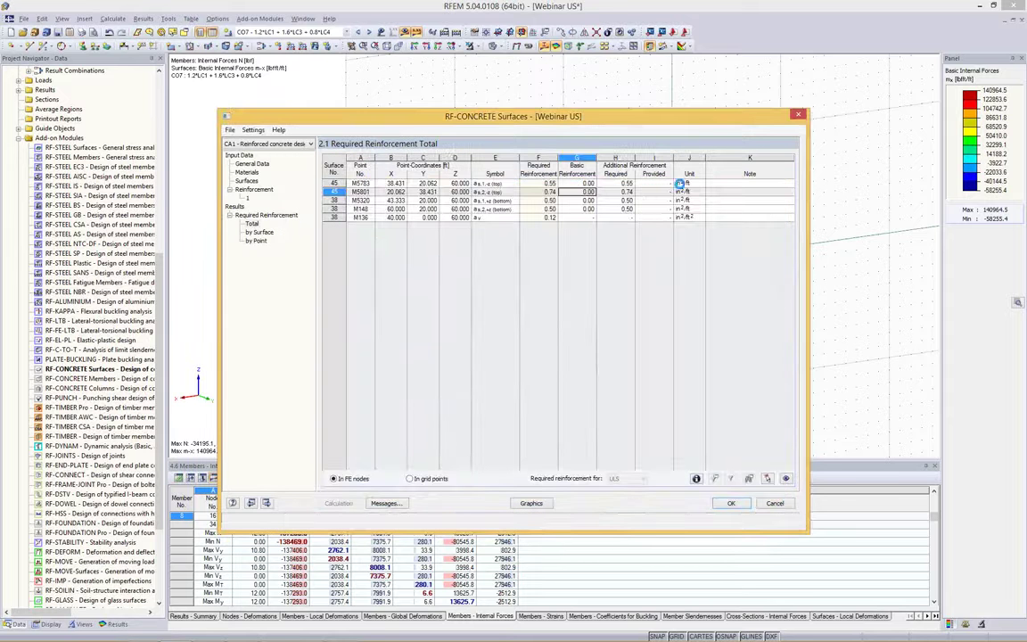
{"action": "left_click_drag", "start_coordinate": [685, 183], "coordinate": [421, 218]}
{"action": "left_click", "coordinate": [359, 183]}
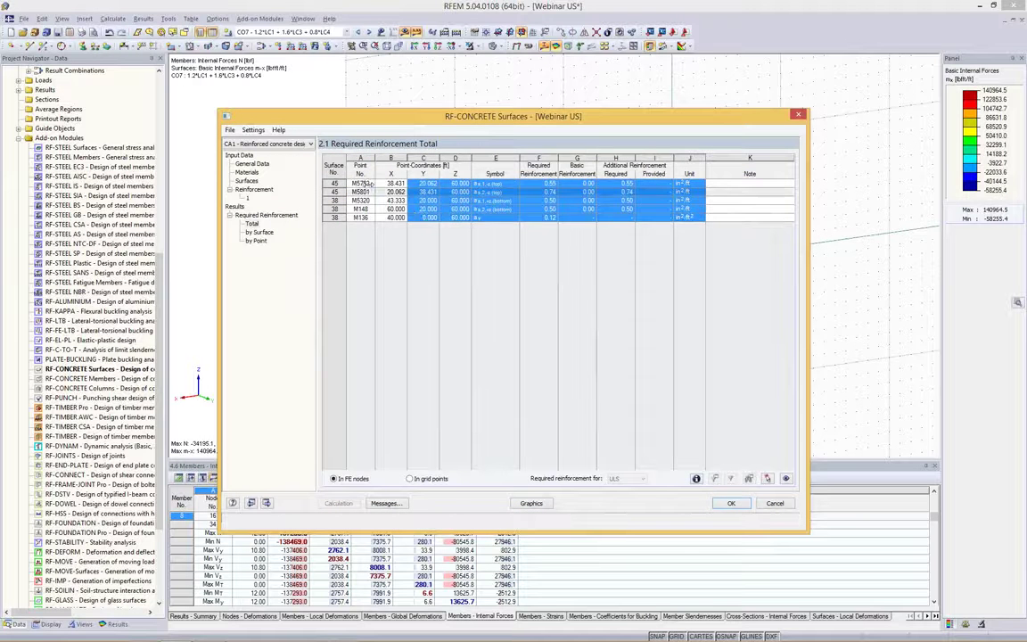
{"action": "left_click_drag", "start_coordinate": [684, 185], "coordinate": [329, 218]}
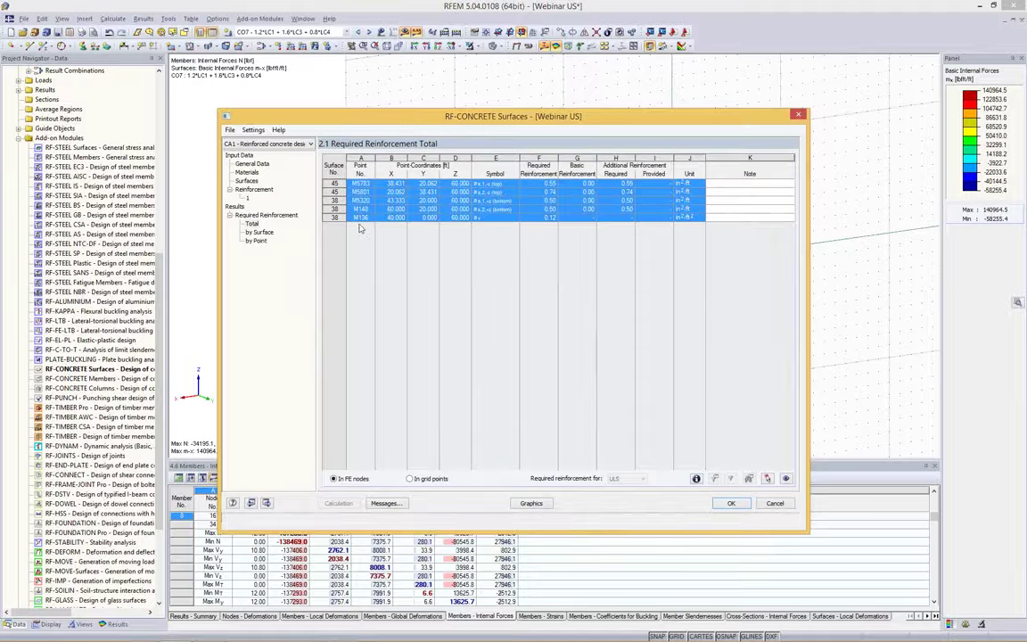
{"action": "left_click", "coordinate": [712, 193]}
{"action": "left_click_drag", "start_coordinate": [695, 184], "coordinate": [354, 219]}
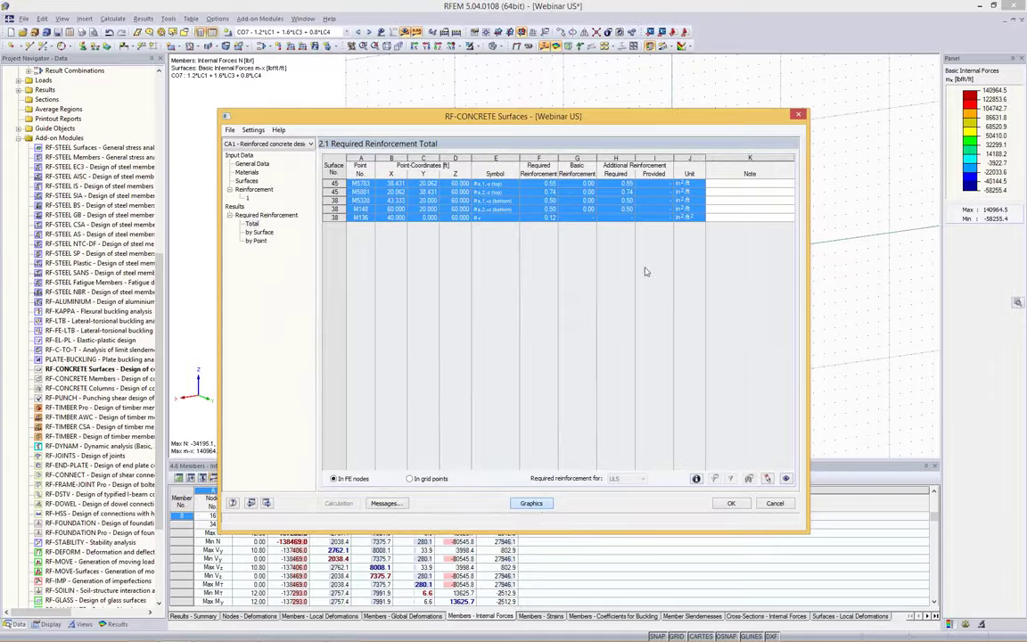
Display the required top reinforcement graphically on the model, expand the shear reinforcement results, and examine the roof slab contours.
{"action": "scroll", "coordinate": [634, 108], "scroll_direction": "up", "scroll_amount": 5}
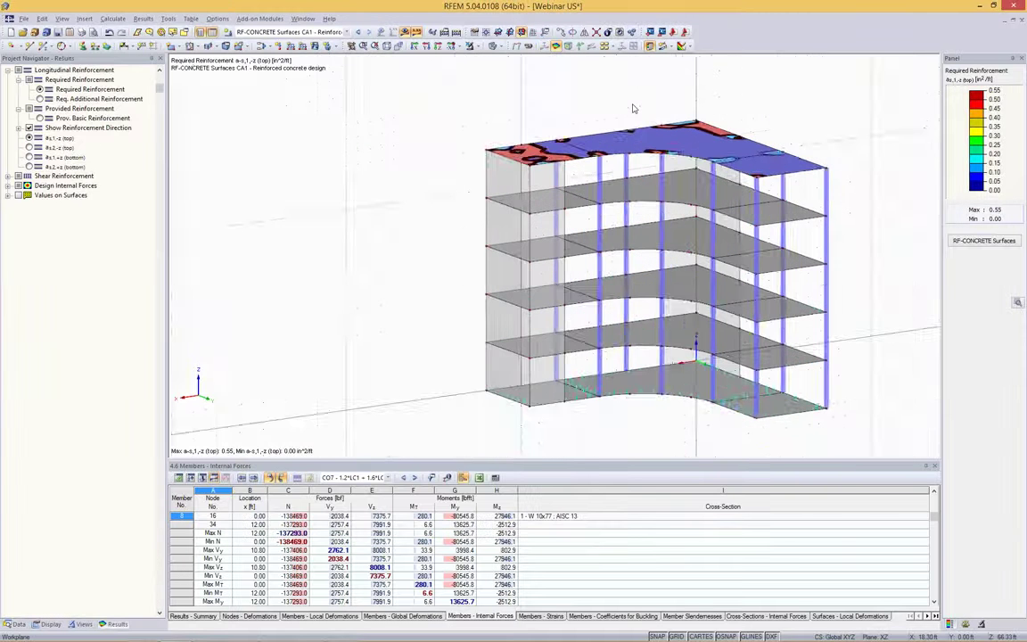
{"action": "scroll", "coordinate": [633, 108], "scroll_direction": "up", "scroll_amount": 2}
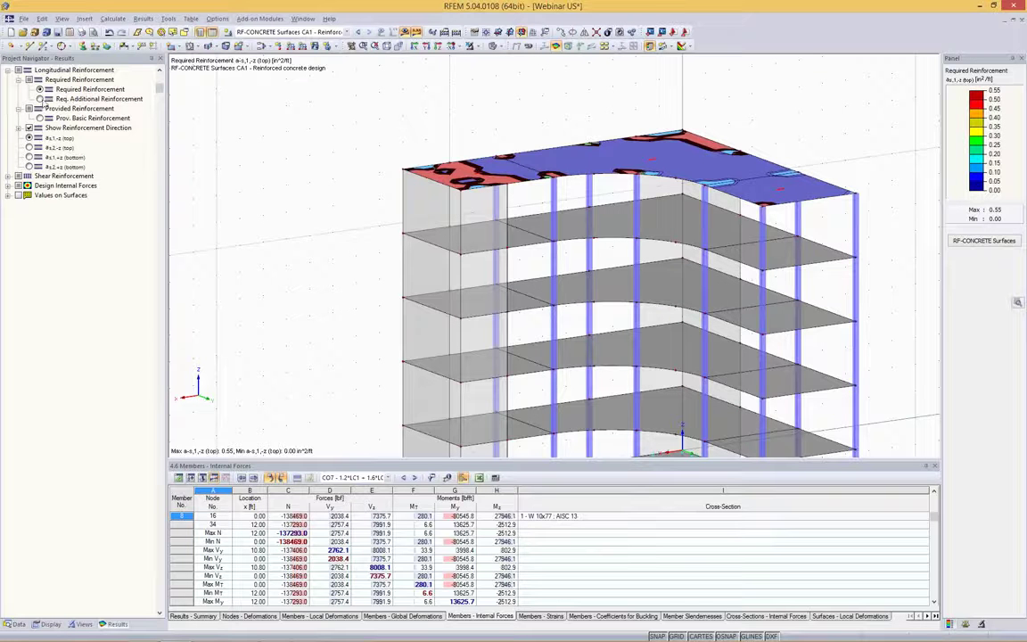
{"action": "left_click", "coordinate": [18, 175]}
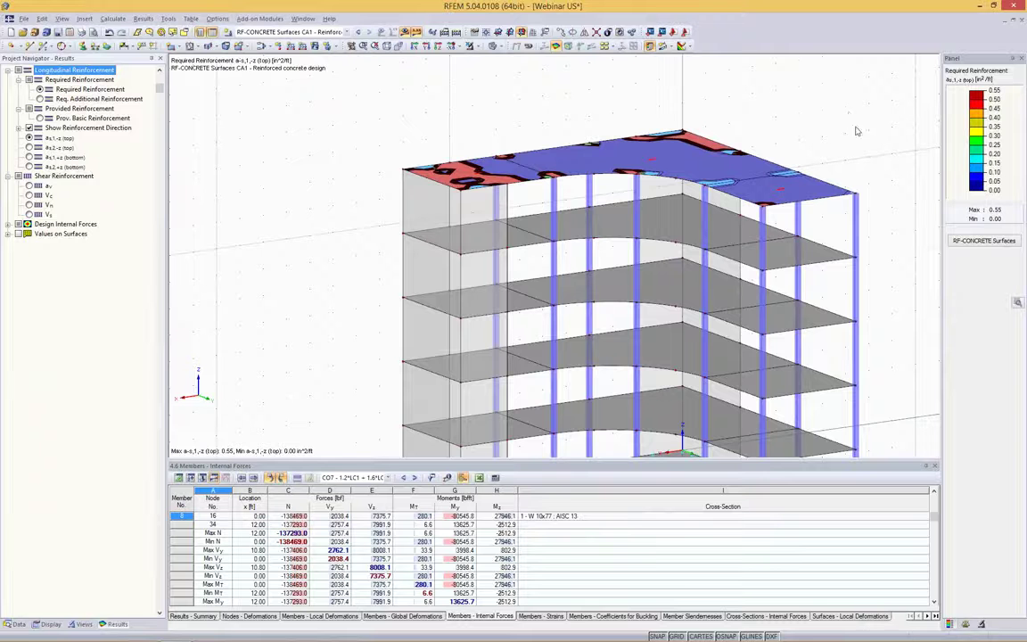
{"action": "middle_click_drag", "start_coordinate": [785, 146], "coordinate": [759, 165]}
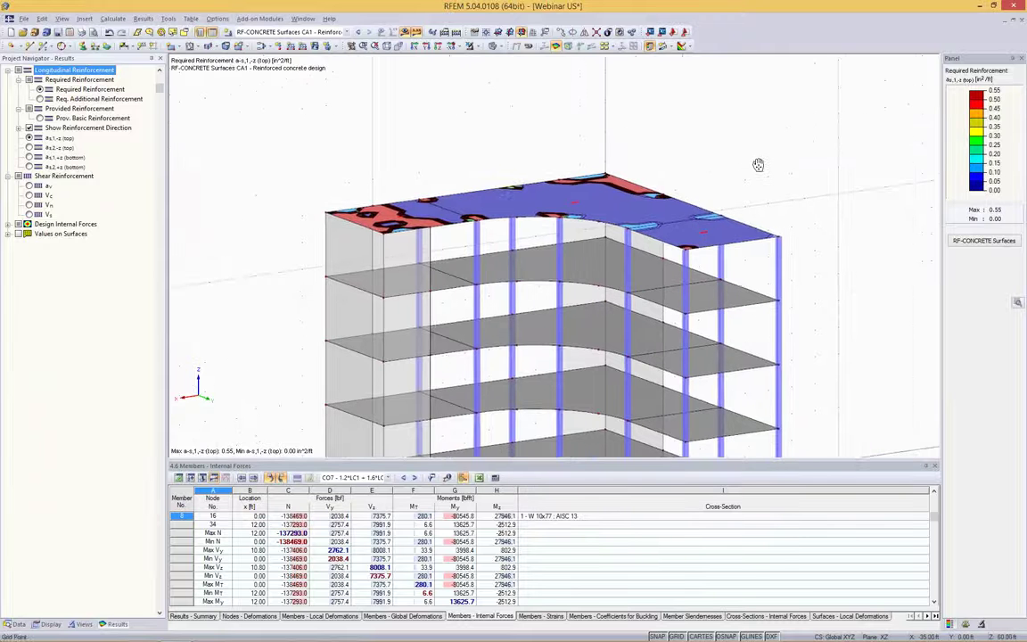
{"action": "scroll", "coordinate": [666, 139], "scroll_direction": "up", "scroll_amount": 3}
{"action": "middle_click_drag", "start_coordinate": [659, 108], "coordinate": [513, 155]}
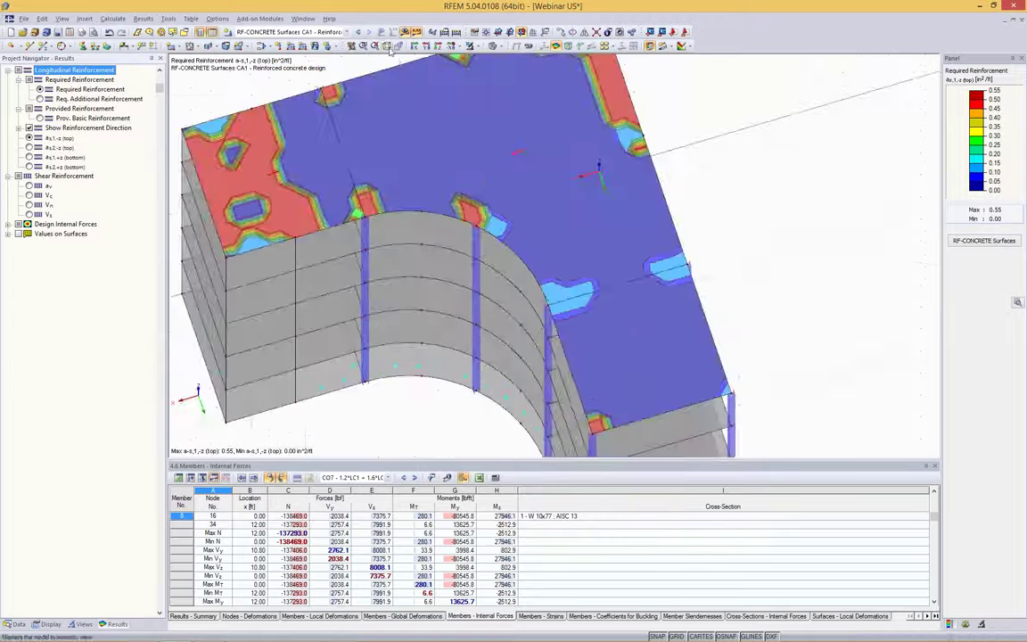
{"action": "left_click", "coordinate": [447, 46]}
{"action": "middle_click_drag", "start_coordinate": [690, 87], "coordinate": [434, 84], "text": "ctrl"}
Review the graphic printout destinations, including the printout report and 3D PDF options, and leave without printing.
{"action": "left_click", "coordinate": [81, 32]}
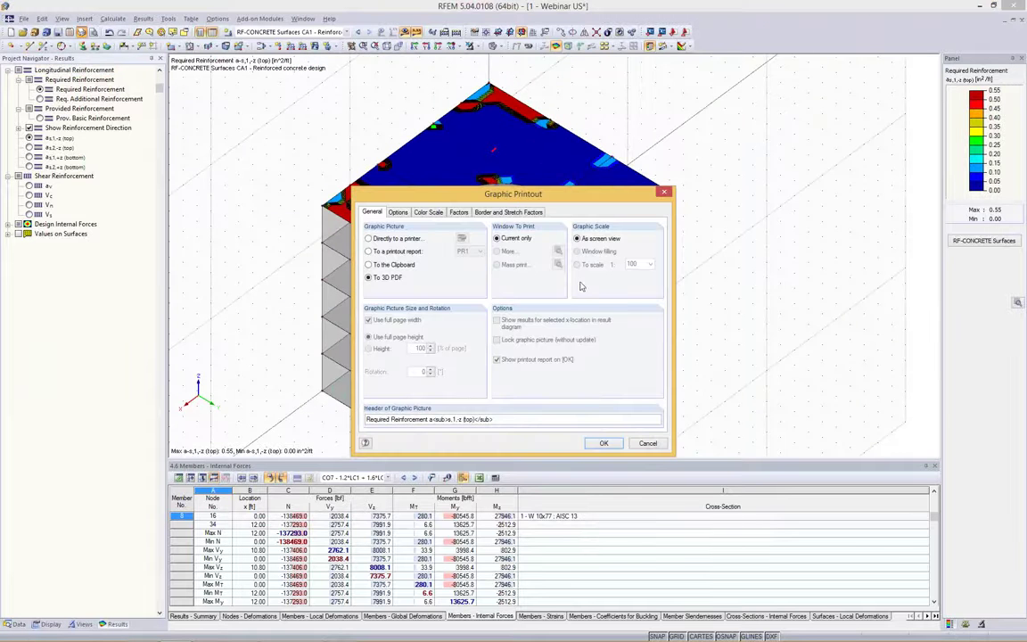
{"action": "left_click", "coordinate": [403, 253]}
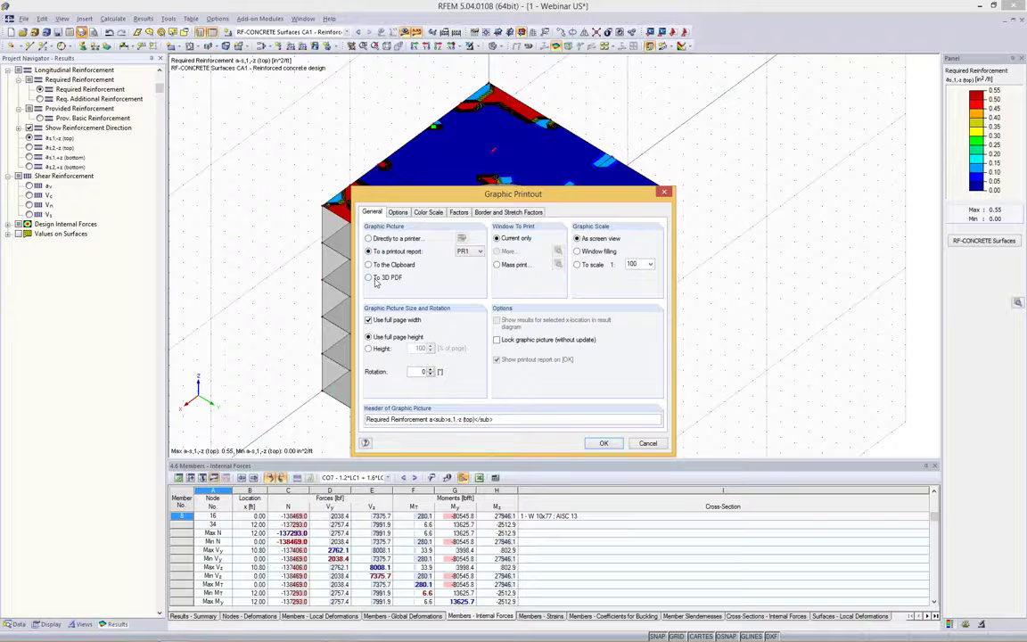
{"action": "left_click", "coordinate": [656, 444]}
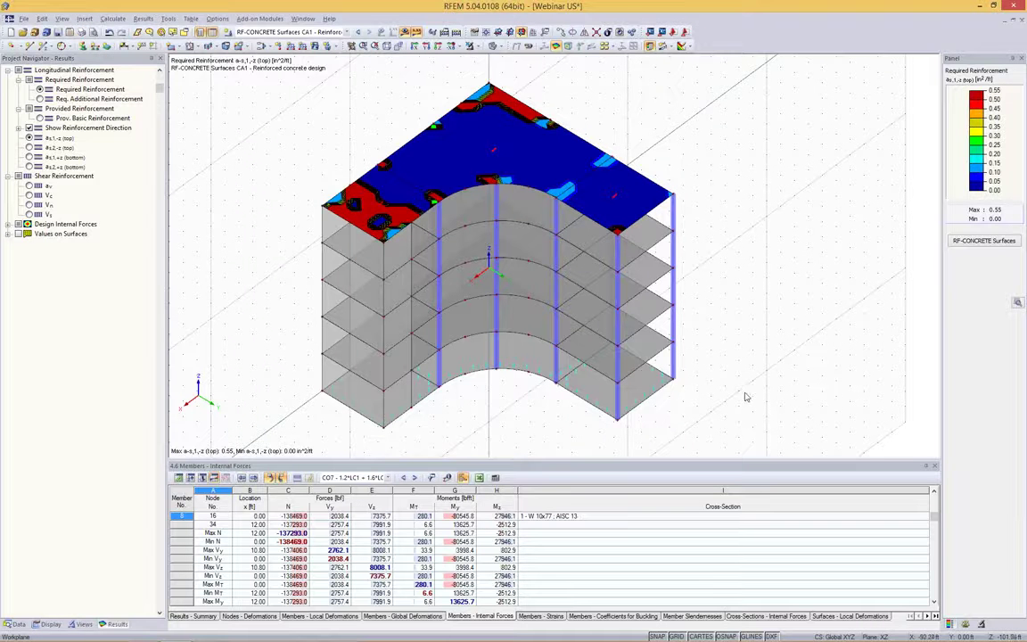
Hide the concrete reinforcement results on the model and open the RF-STEEL AISC module for the steel columns.
{"action": "left_click", "coordinate": [362, 31]}
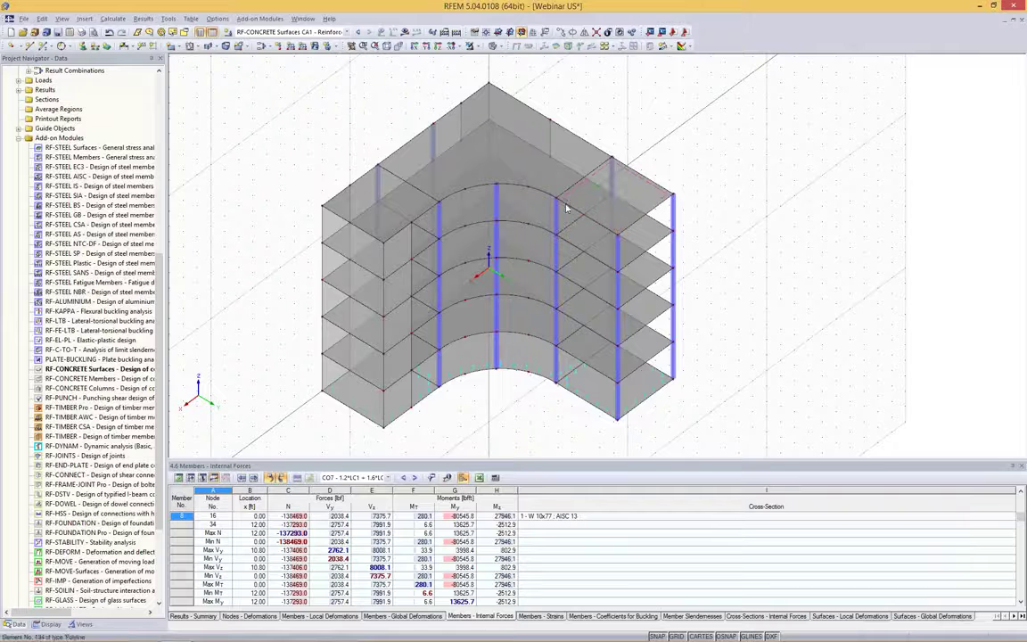
{"action": "left_click", "coordinate": [557, 215]}
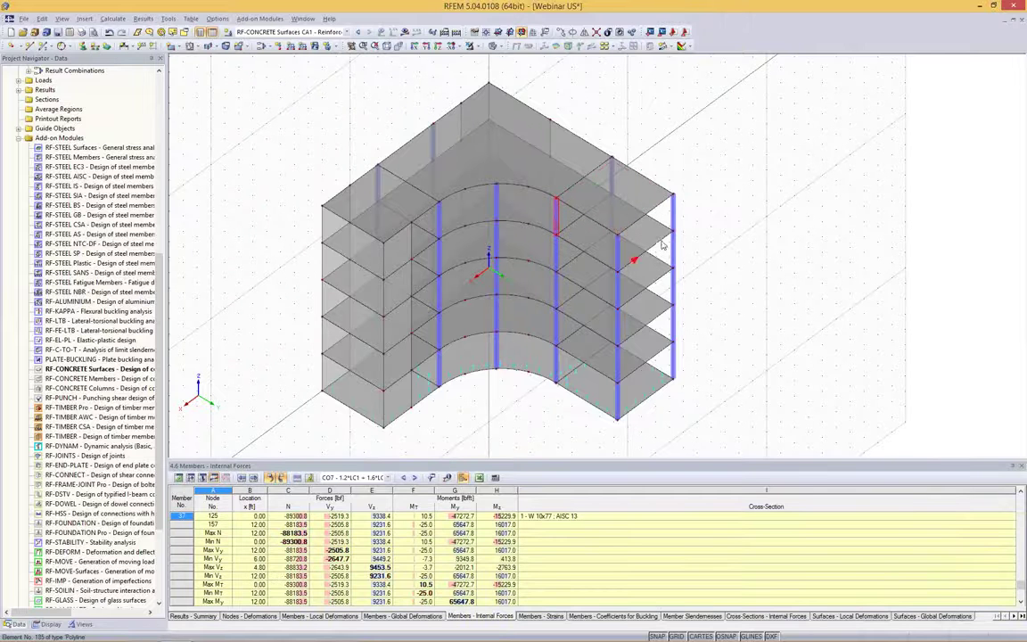
{"action": "left_click", "coordinate": [709, 306]}
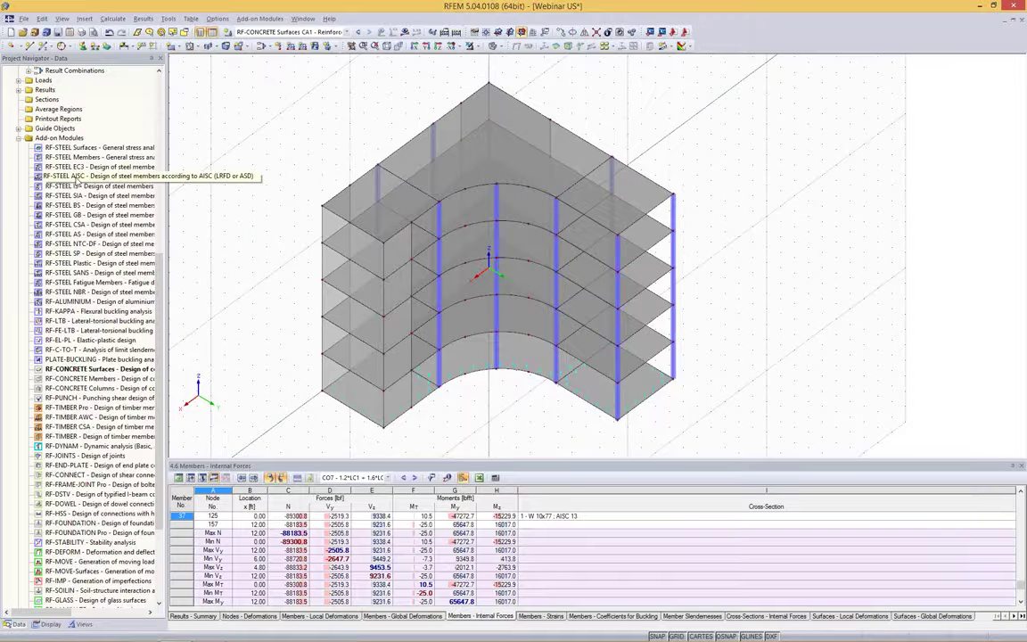
{"action": "double_click", "coordinate": [76, 177]}
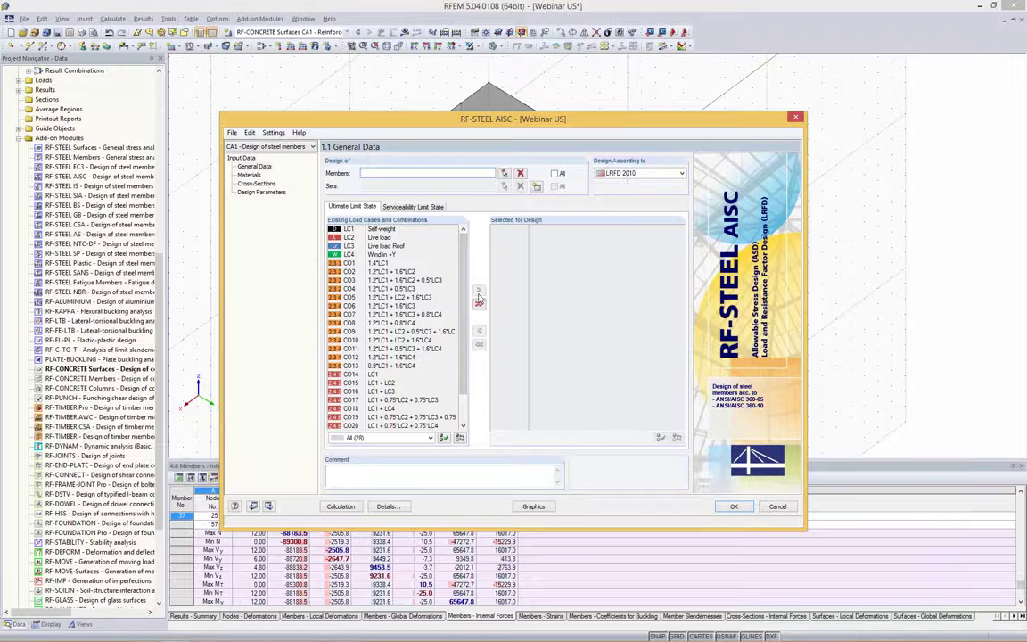
Set the steel design standard to LRFD 2010 and add load combination CO7 to the ultimate limit state design.
{"action": "left_click", "coordinate": [663, 172]}
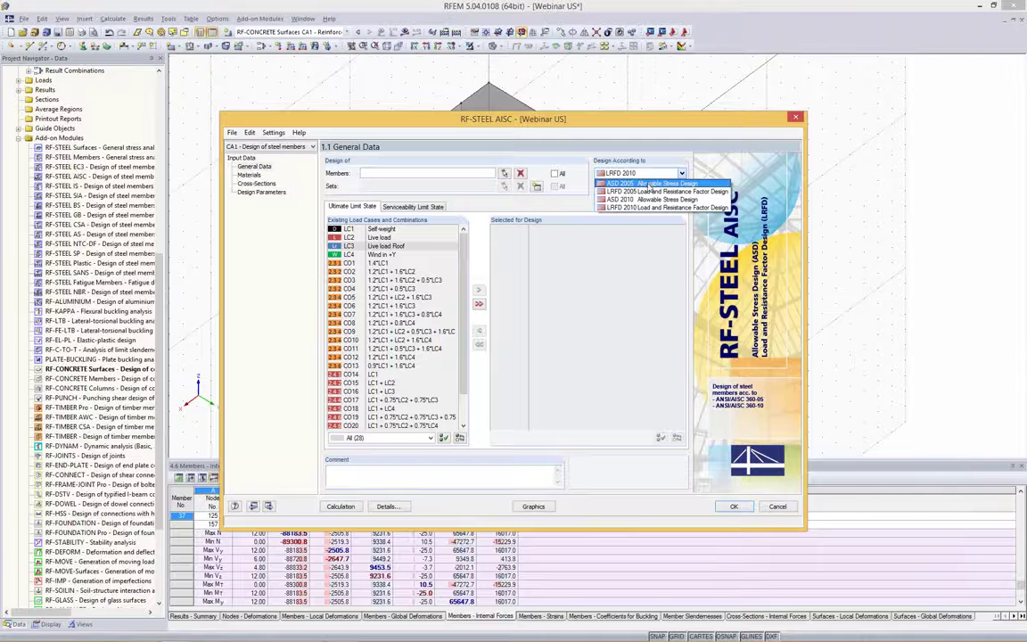
{"action": "left_click", "coordinate": [638, 207]}
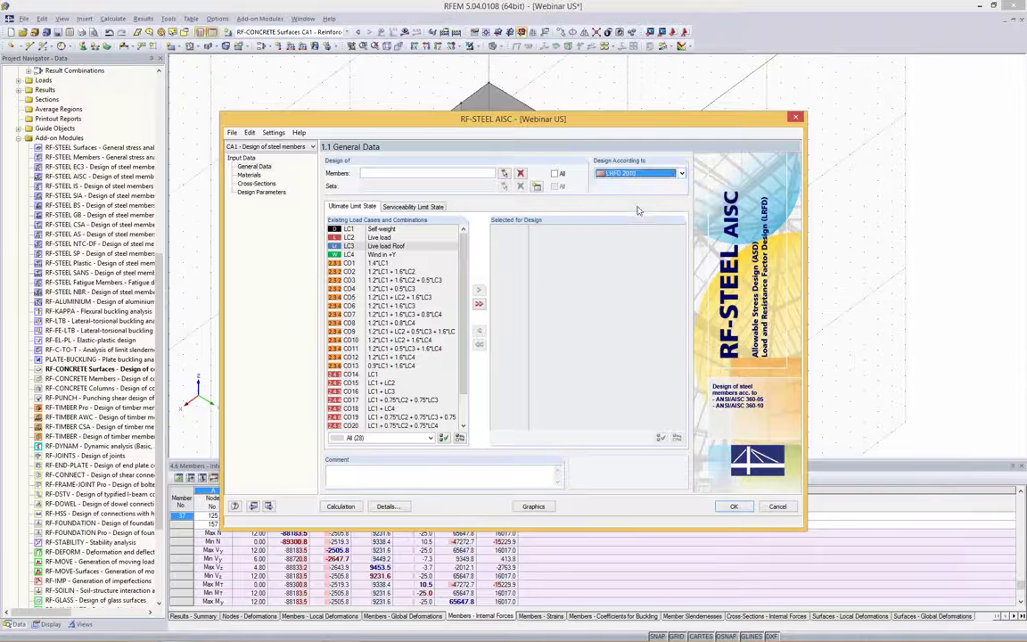
{"action": "double_click", "coordinate": [382, 313]}
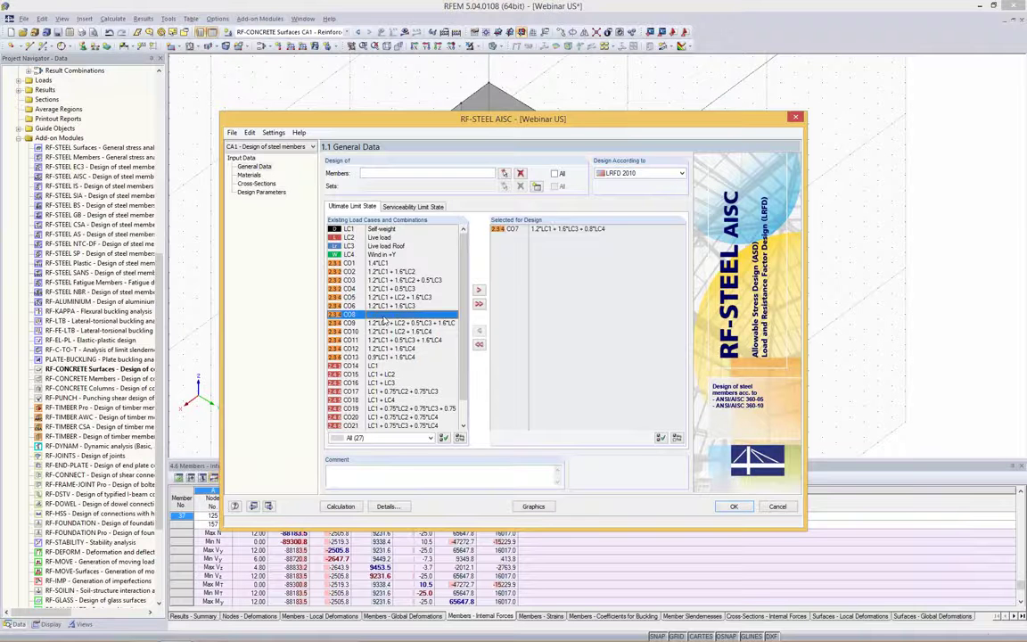
{"action": "left_click", "coordinate": [538, 229]}
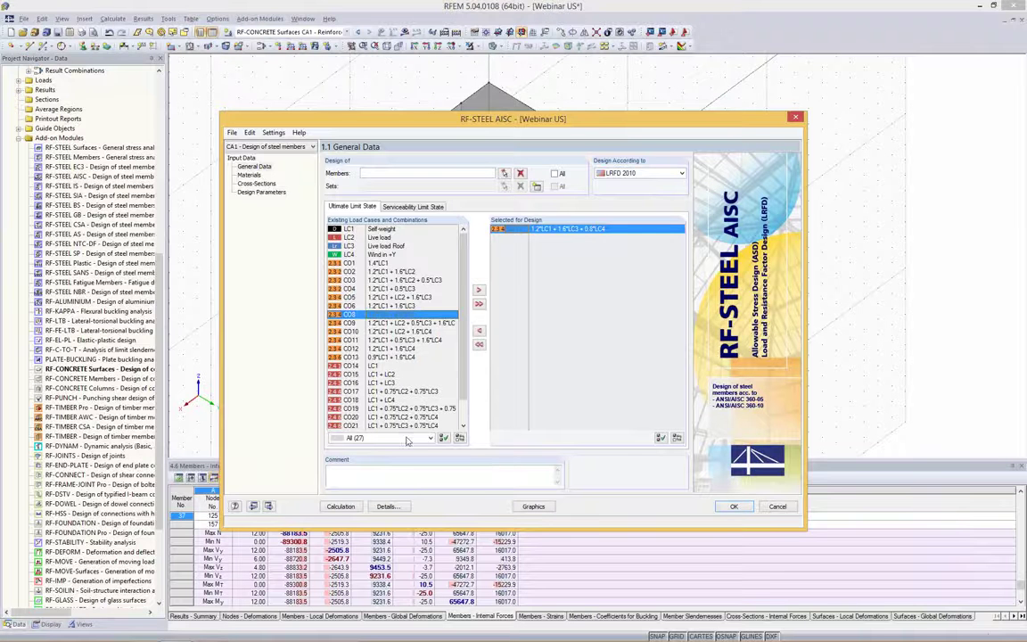
Check the filter categories for the load combinations and select all members for the steel design.
{"action": "left_click", "coordinate": [407, 438]}
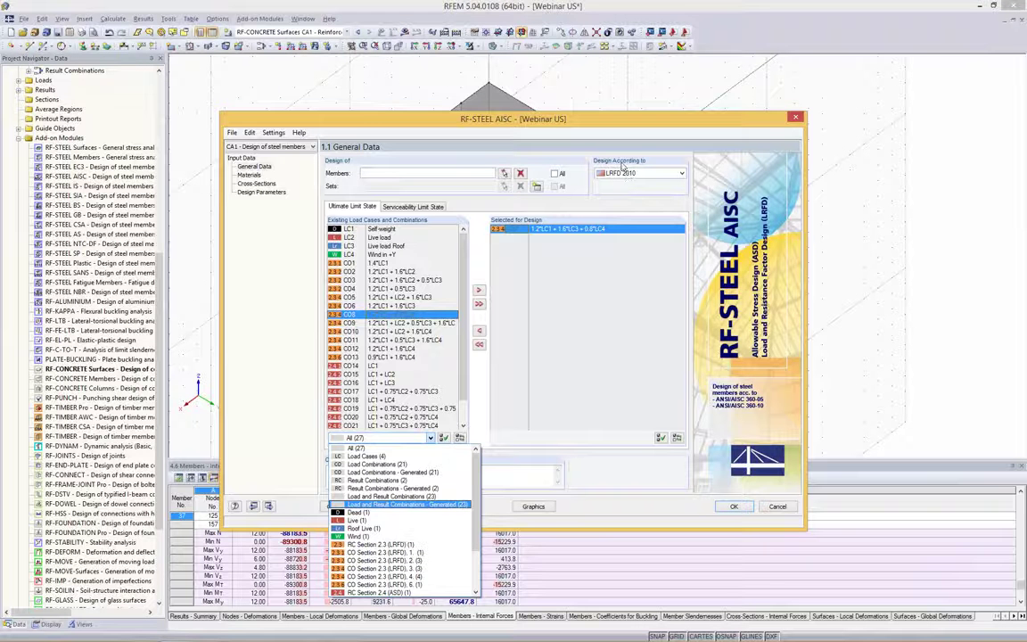
{"action": "left_click", "coordinate": [565, 114]}
{"action": "left_click", "coordinate": [554, 173]}
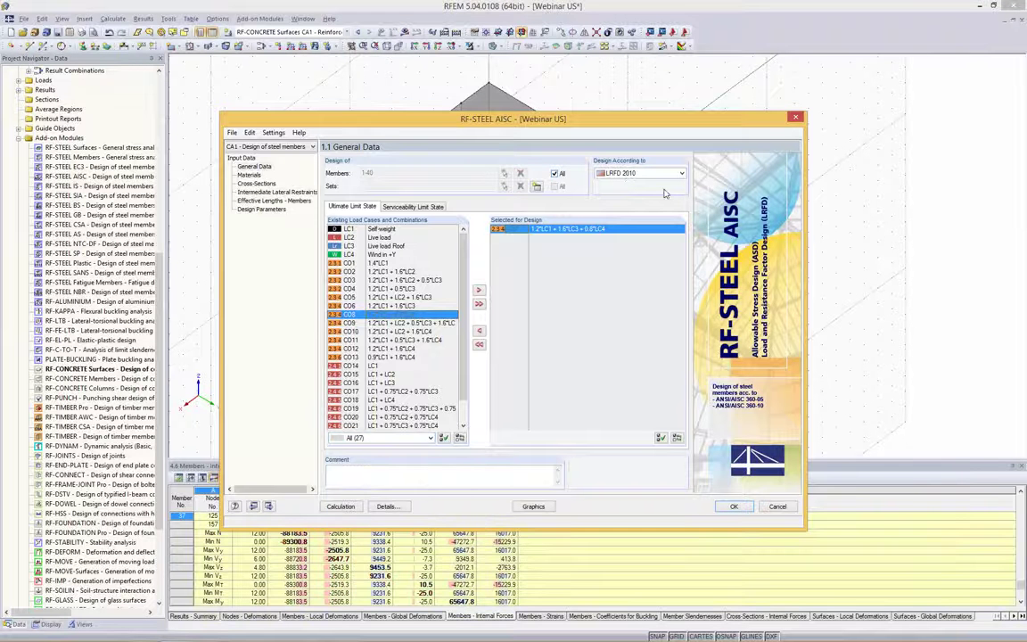
Examine the Steel A992 material properties, and move the module window aside to inspect the steel columns in the model.
{"action": "left_click", "coordinate": [249, 175]}
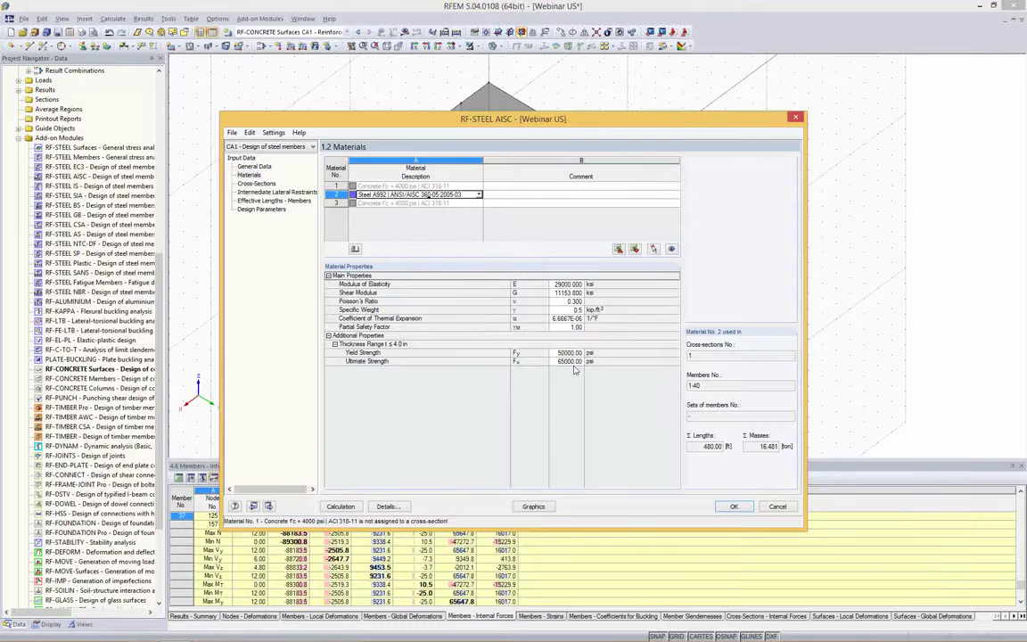
{"action": "left_click_drag", "start_coordinate": [384, 360], "coordinate": [384, 282]}
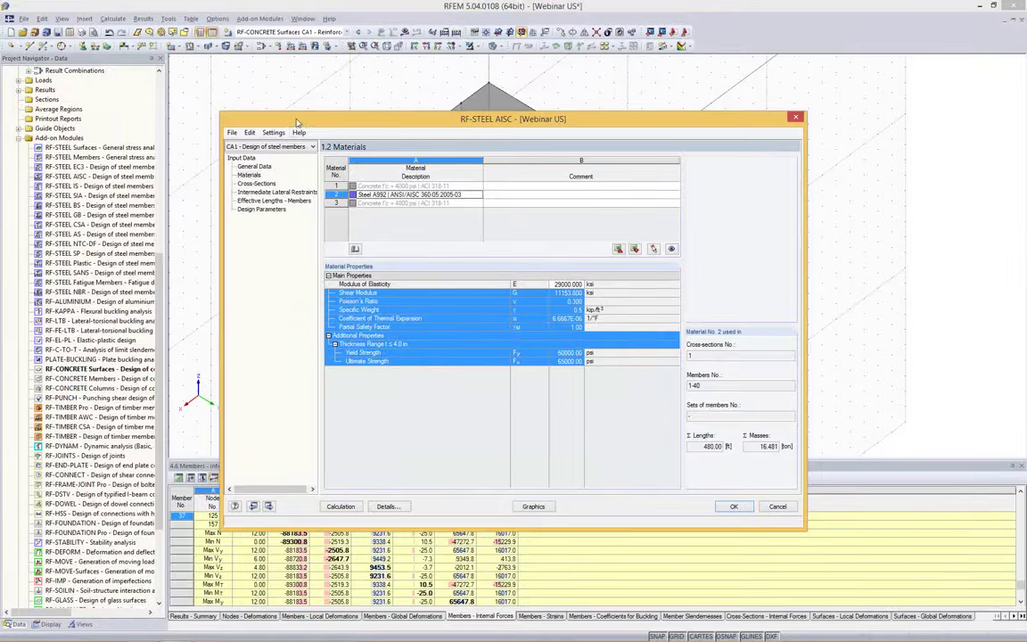
{"action": "left_click_drag", "start_coordinate": [299, 124], "coordinate": [365, 125]}
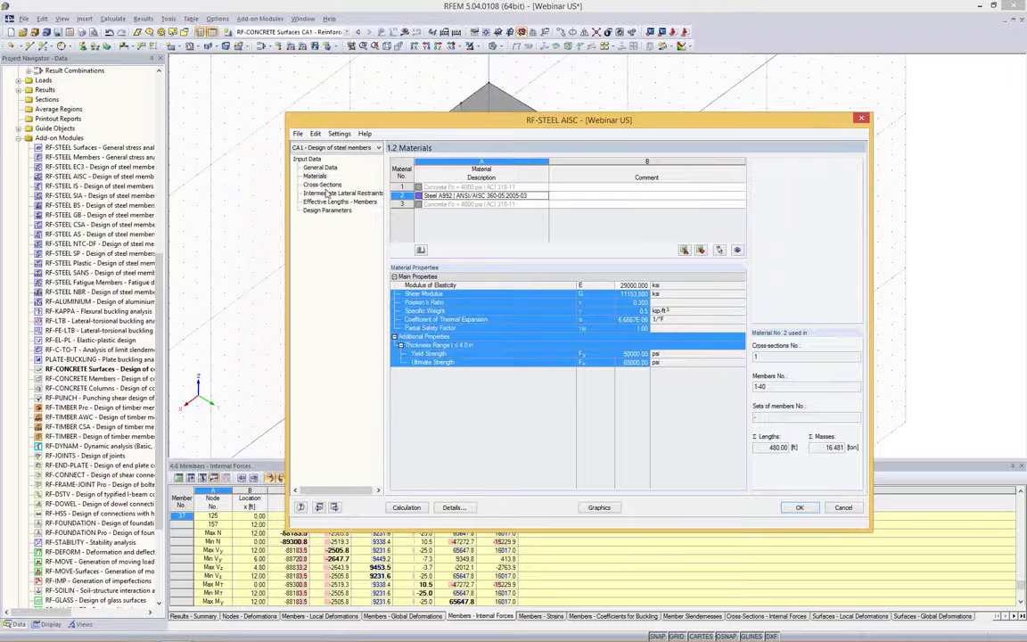
{"action": "left_click_drag", "start_coordinate": [368, 118], "coordinate": [472, 135]}
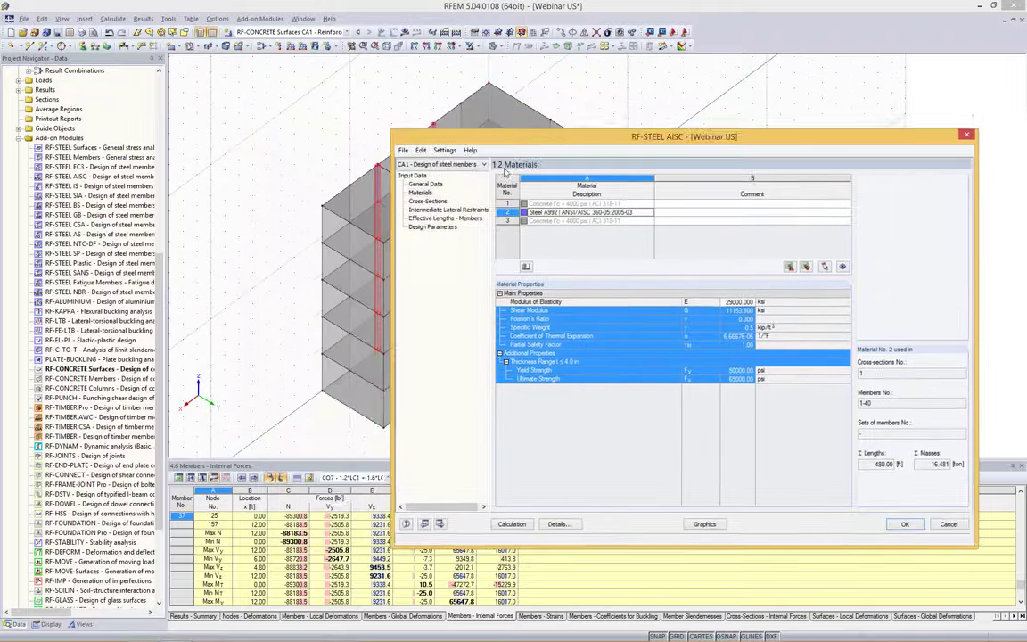
{"action": "left_click_drag", "start_coordinate": [504, 171], "coordinate": [432, 349]}
{"action": "left_click_drag", "start_coordinate": [485, 280], "coordinate": [427, 354]}
{"action": "left_click", "coordinate": [335, 397]}
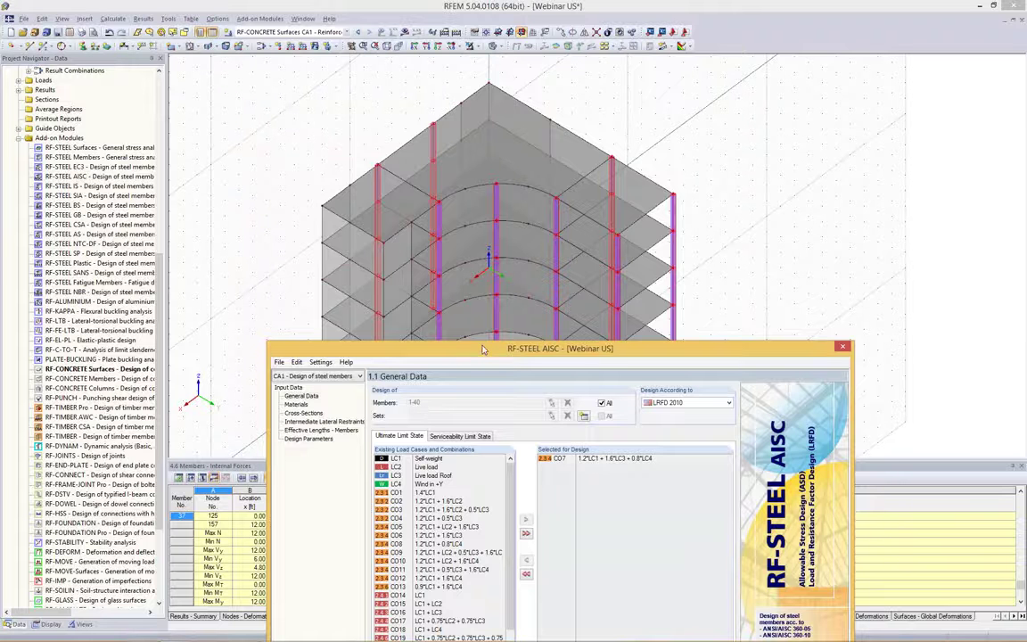
{"action": "left_click_drag", "start_coordinate": [483, 348], "coordinate": [493, 83]}
Review the W 10x77 cross-section data and the available optimization options, leaving optimization set to No.
{"action": "left_click", "coordinate": [312, 147]}
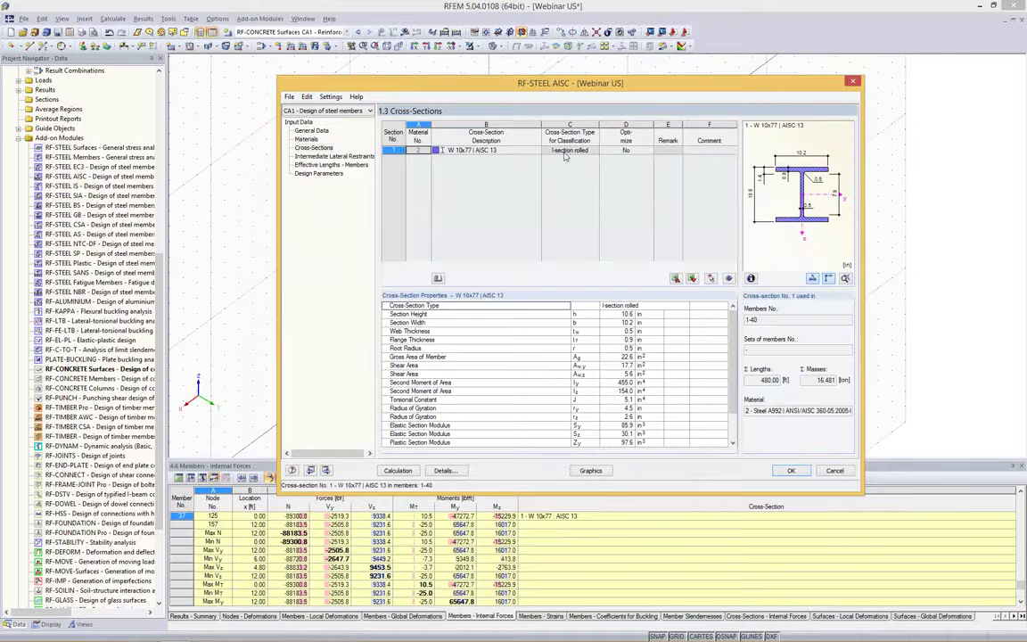
{"action": "left_click", "coordinate": [636, 150]}
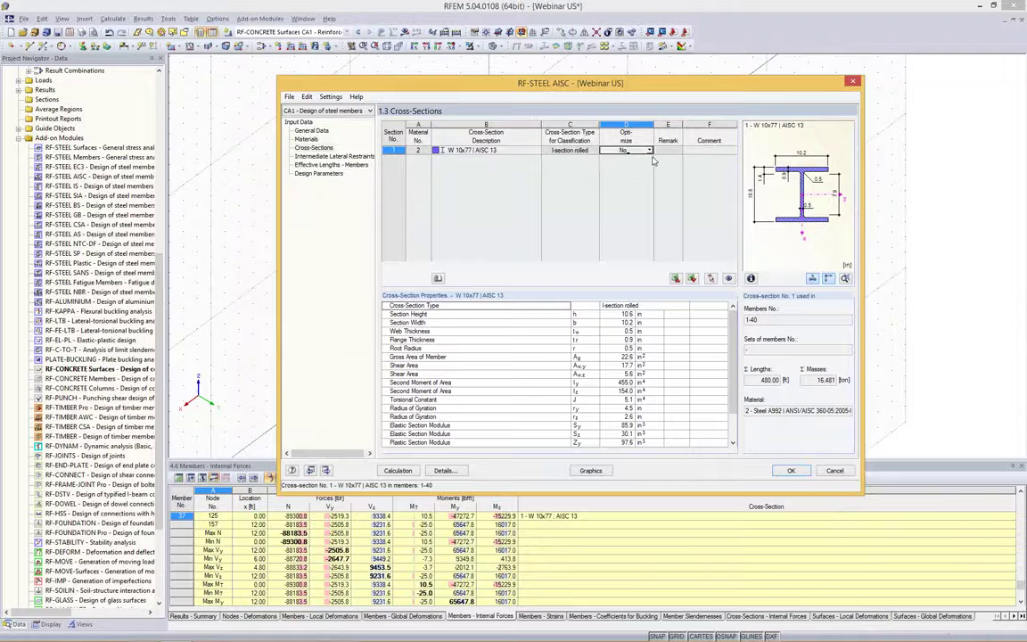
{"action": "left_click", "coordinate": [650, 150]}
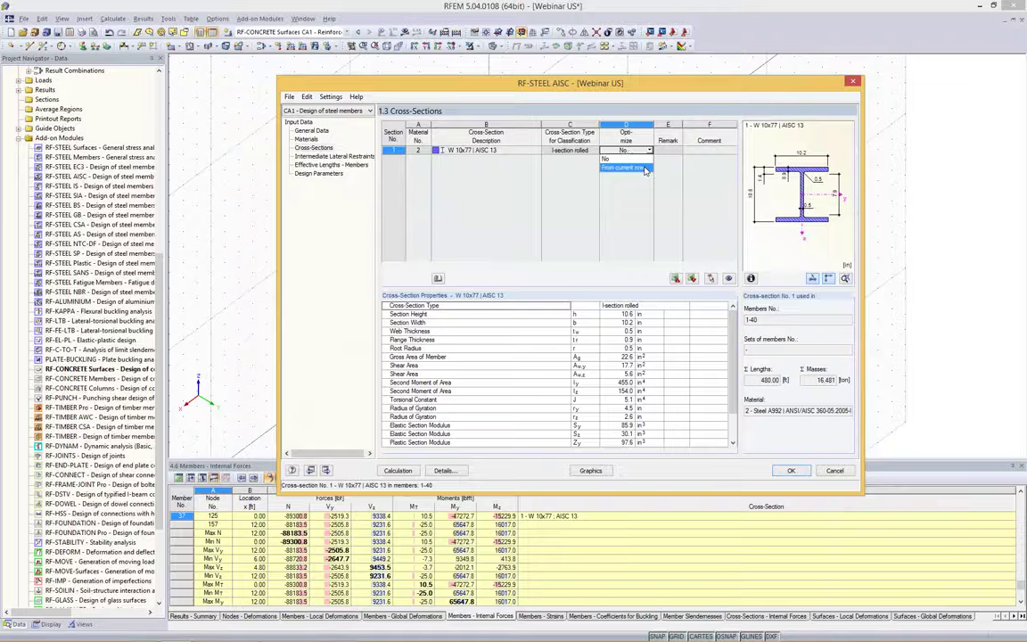
{"action": "left_click", "coordinate": [313, 150]}
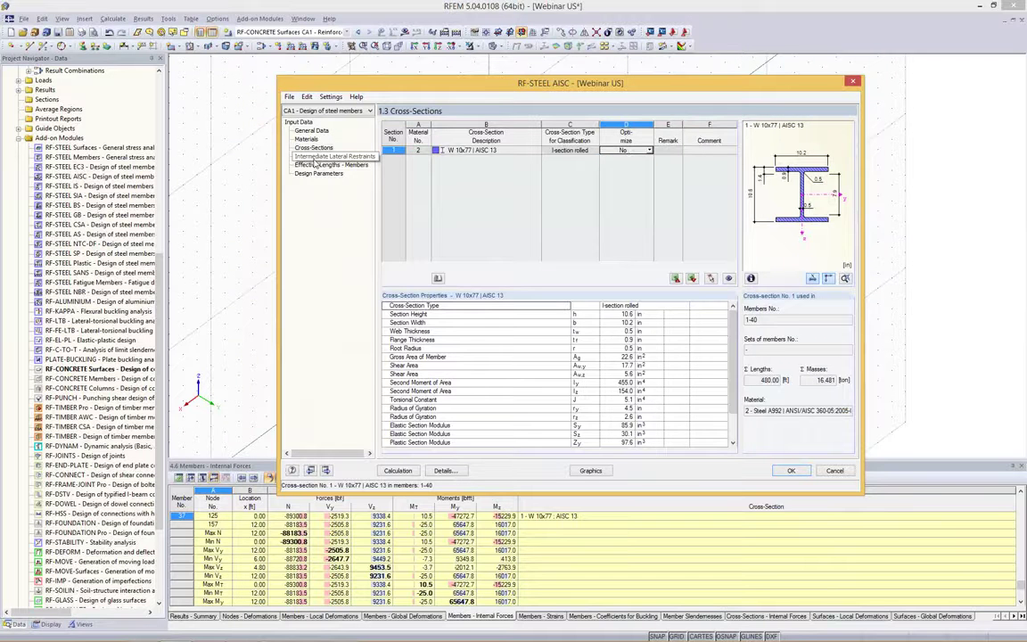
Review the members' intermediate lateral restraints, effective lengths and design parameters.
{"action": "left_click", "coordinate": [317, 158]}
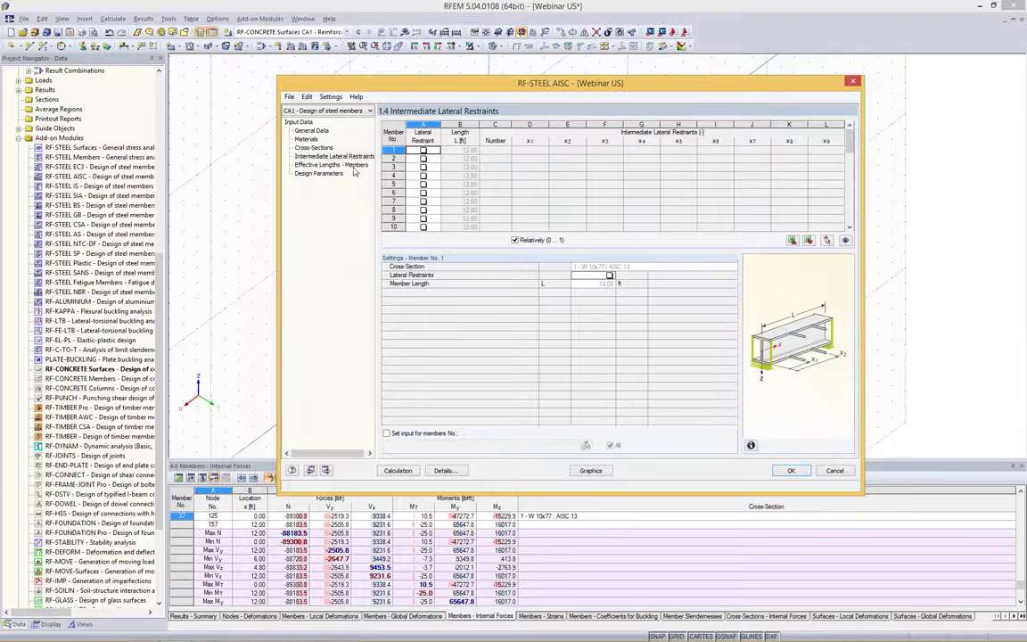
{"action": "left_click", "coordinate": [348, 166]}
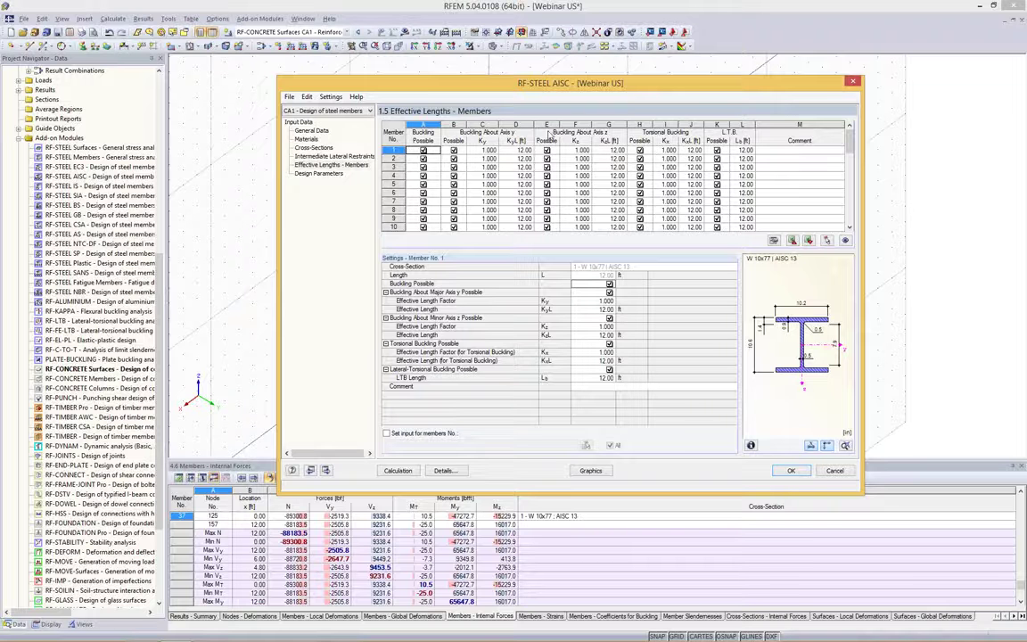
{"action": "left_click", "coordinate": [331, 156]}
{"action": "left_click", "coordinate": [330, 165]}
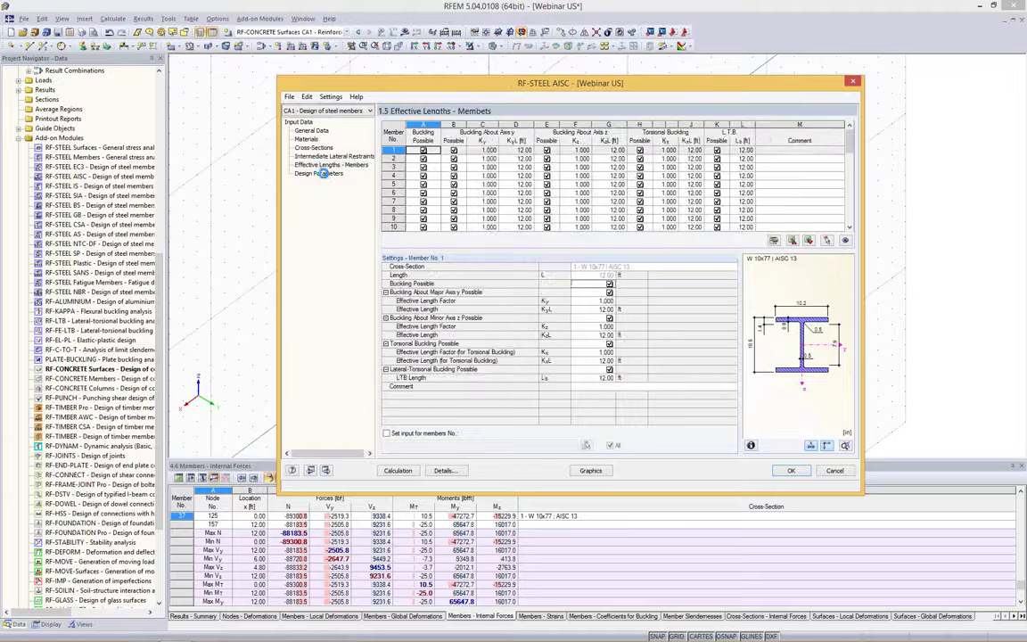
{"action": "left_click", "coordinate": [323, 173]}
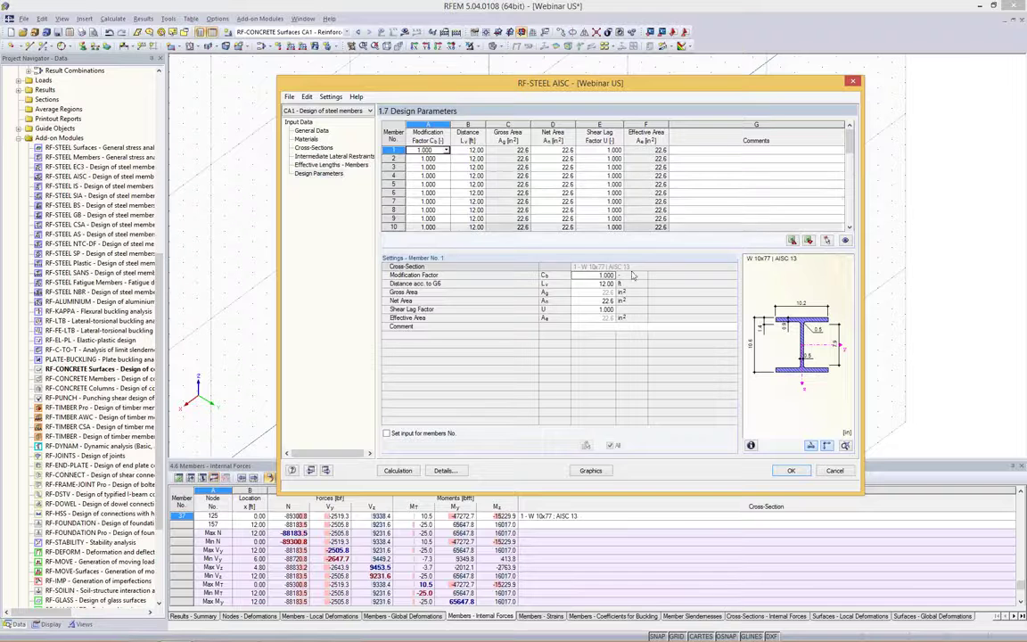
Run the steel design calculation and review the design ratios by load case, cross-section and member.
{"action": "left_click", "coordinate": [398, 470]}
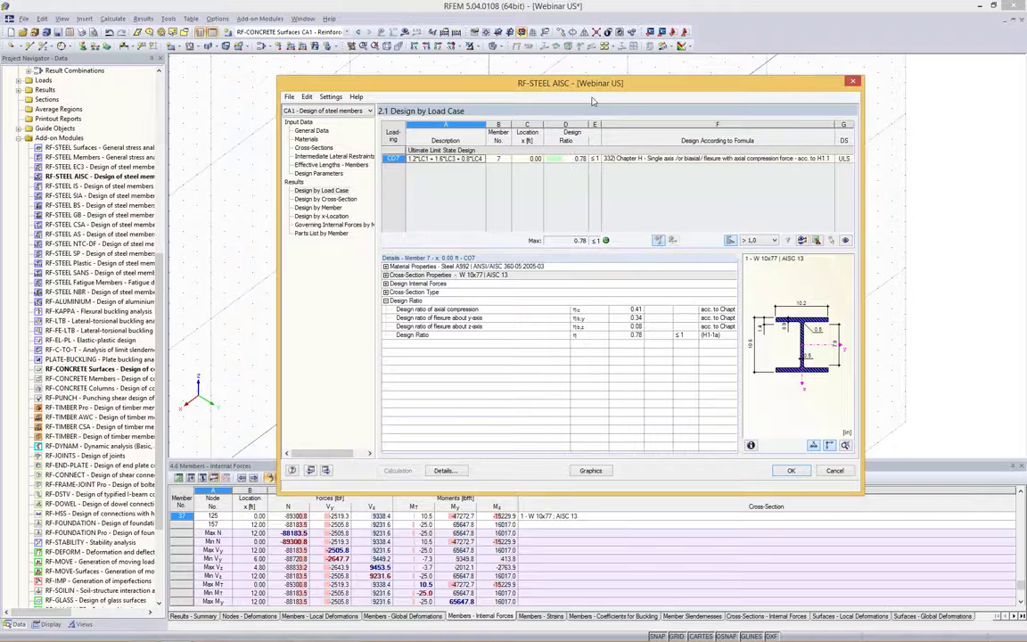
{"action": "left_click", "coordinate": [325, 199]}
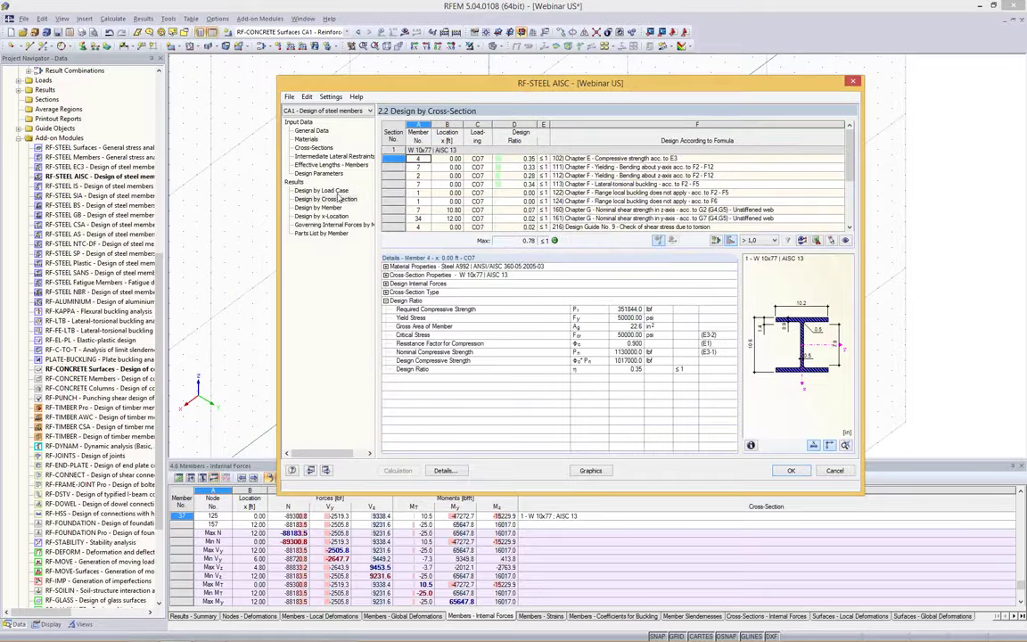
{"action": "left_click", "coordinate": [317, 208]}
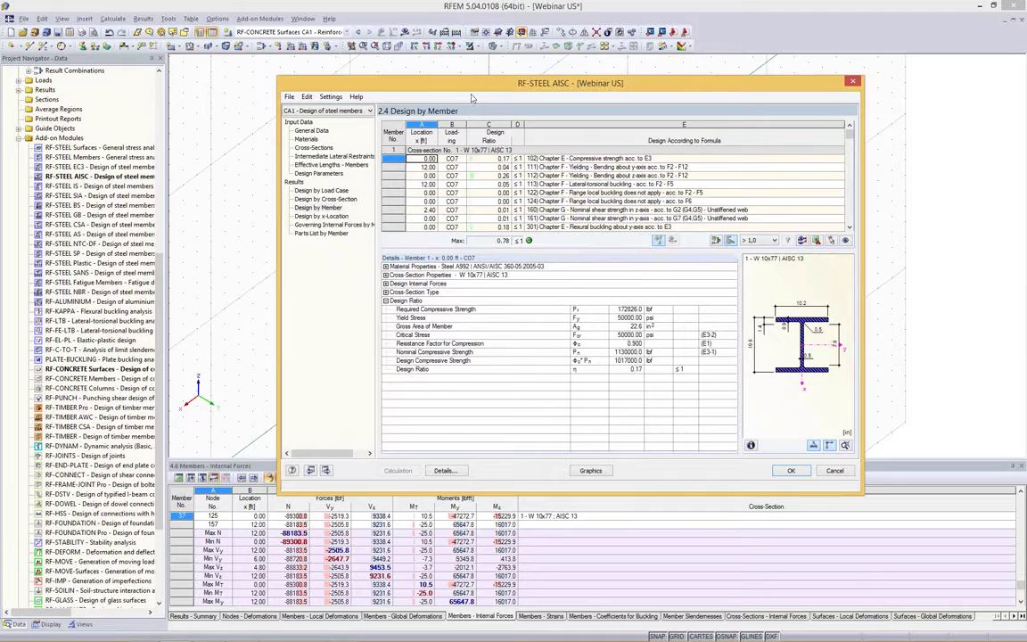
{"action": "left_click_drag", "start_coordinate": [422, 85], "coordinate": [79, 87]}
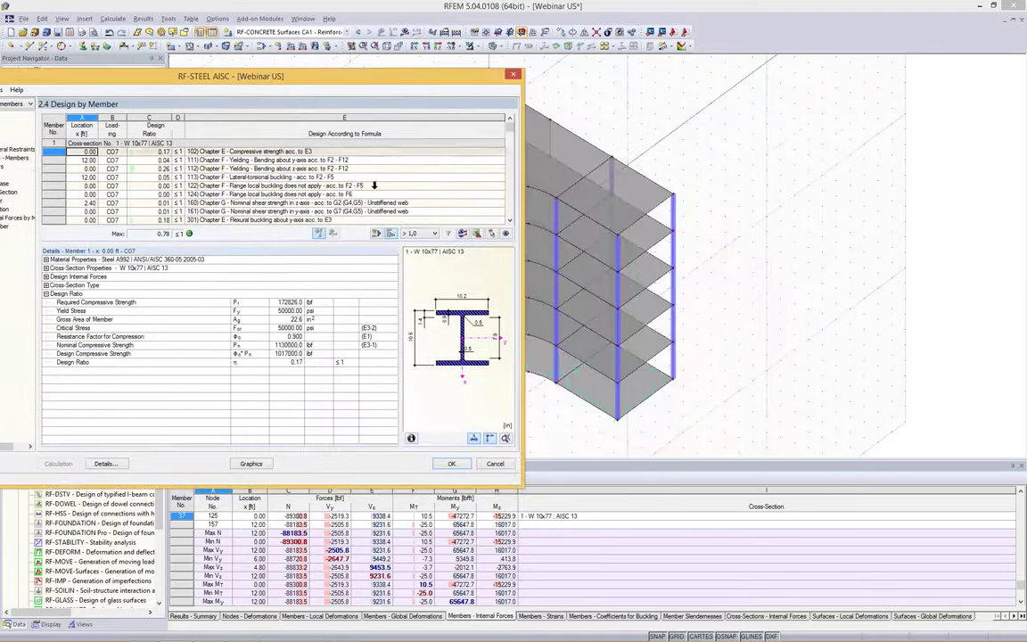
Review member 2's compressive strength and y-axis bending checks with its design internal forces, and close the steel design module.
{"action": "left_click_drag", "start_coordinate": [395, 86], "coordinate": [843, 229]}
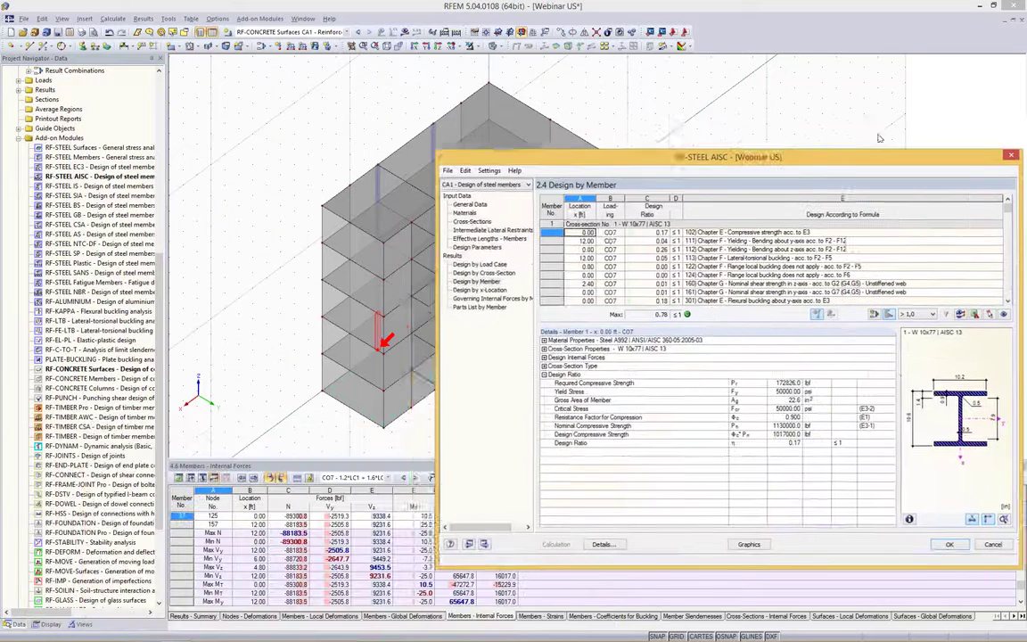
{"action": "left_click_drag", "start_coordinate": [669, 149], "coordinate": [685, 81]}
{"action": "scroll", "coordinate": [624, 208], "scroll_direction": "down", "scroll_amount": 5}
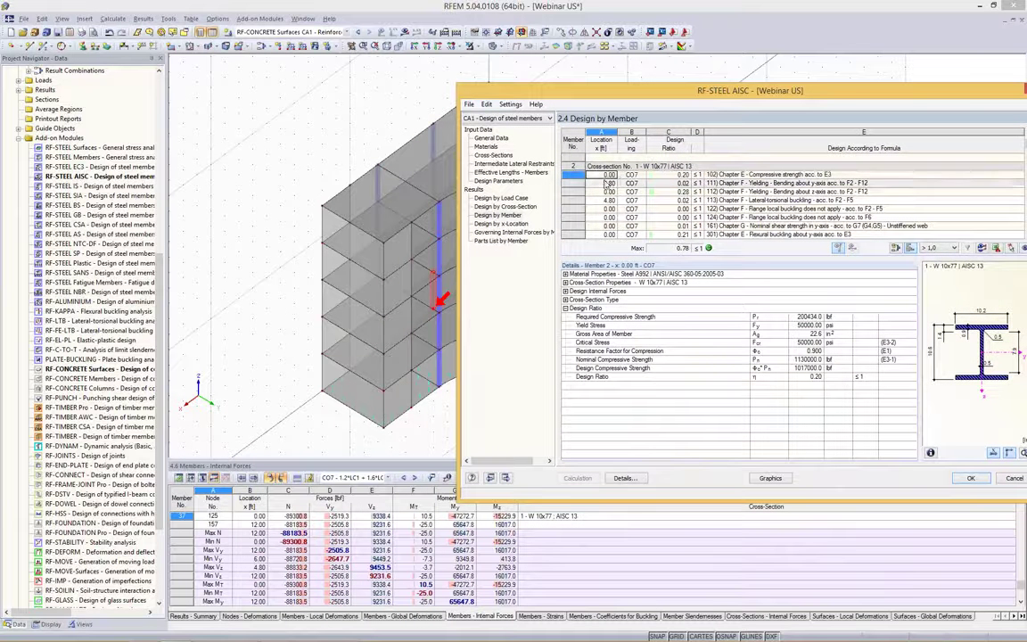
{"action": "left_click", "coordinate": [607, 182]}
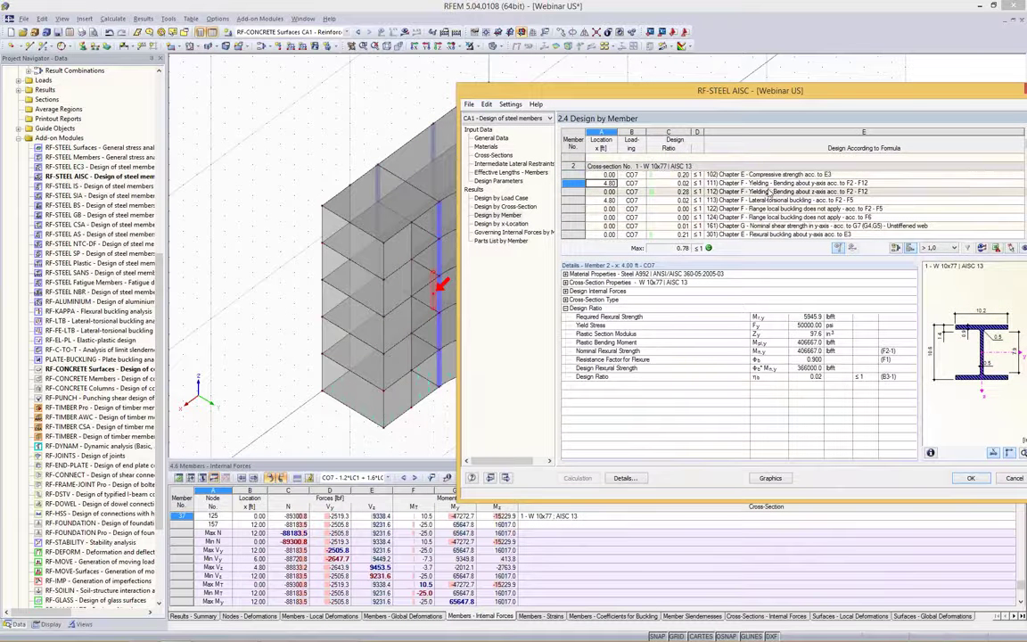
{"action": "left_click", "coordinate": [858, 175]}
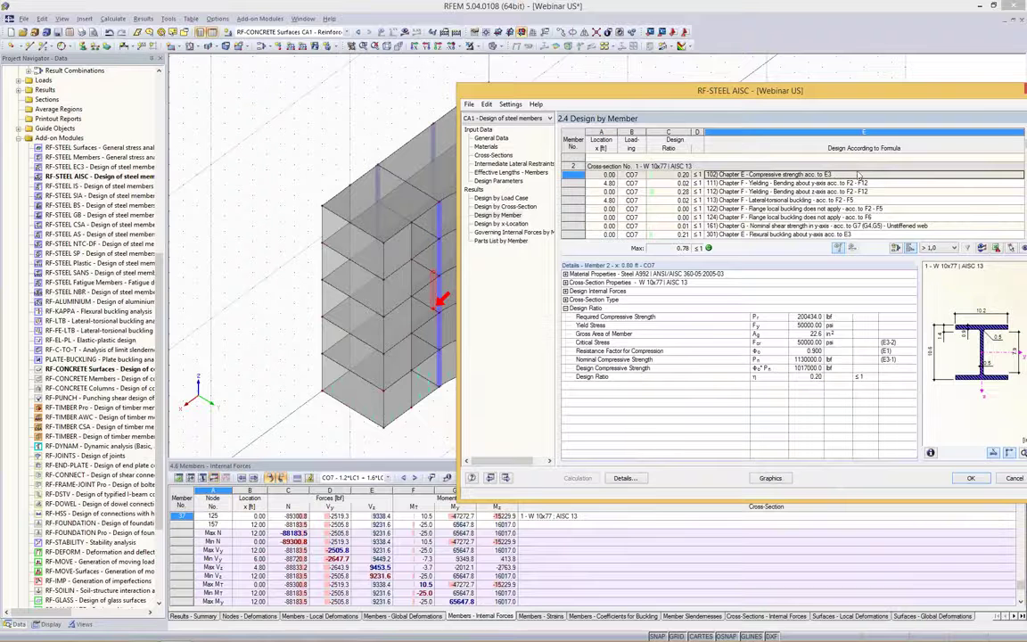
{"action": "left_click", "coordinate": [565, 290]}
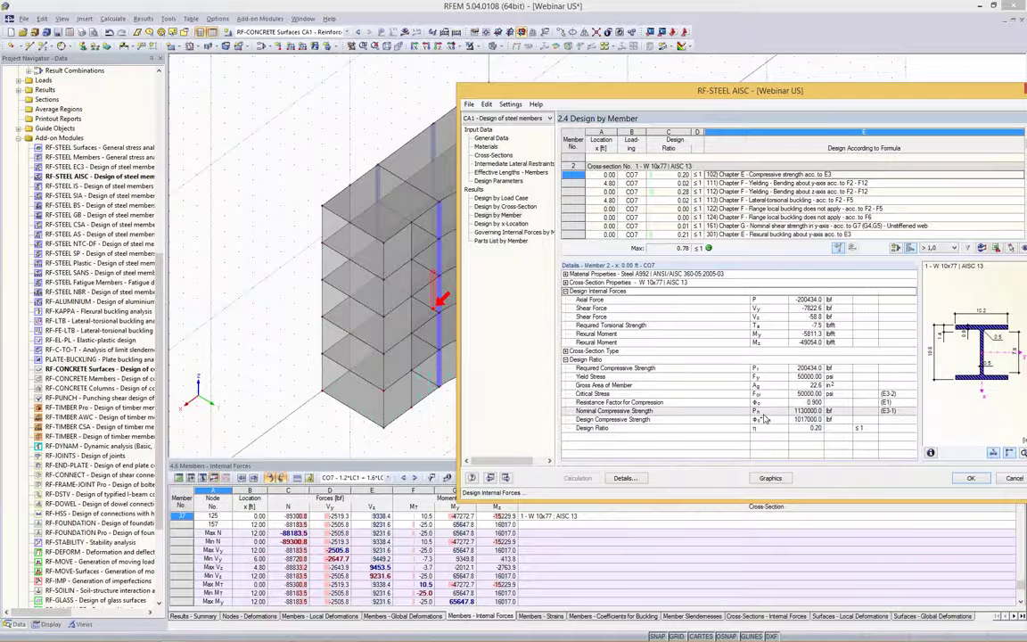
{"action": "left_click", "coordinate": [971, 478]}
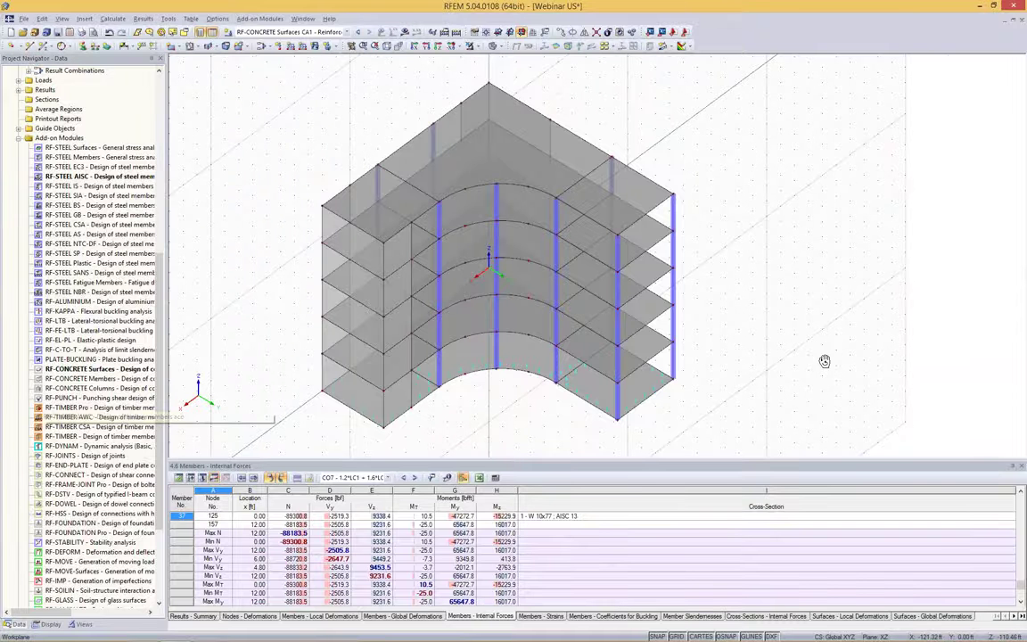
View the building from the side, look through the list of available add-on modules, and collapse the Add-on Modules branch.
{"action": "middle_click_drag", "start_coordinate": [798, 342], "coordinate": [798, 225], "text": "ctrl"}
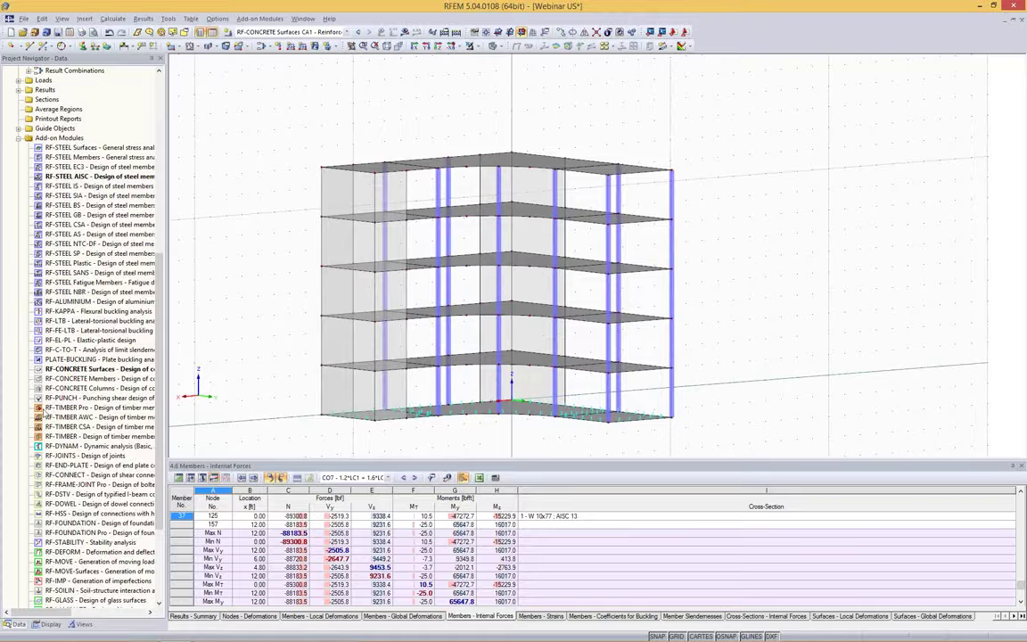
{"action": "scroll", "coordinate": [143, 356], "scroll_direction": "down", "scroll_amount": 5}
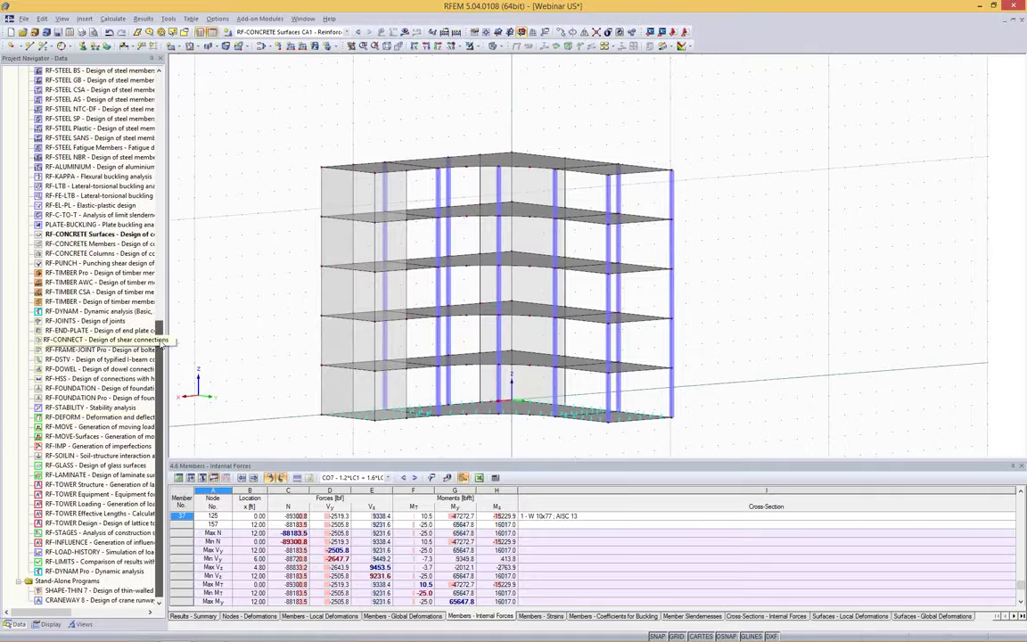
{"action": "left_click_drag", "start_coordinate": [159, 338], "coordinate": [163, 181]}
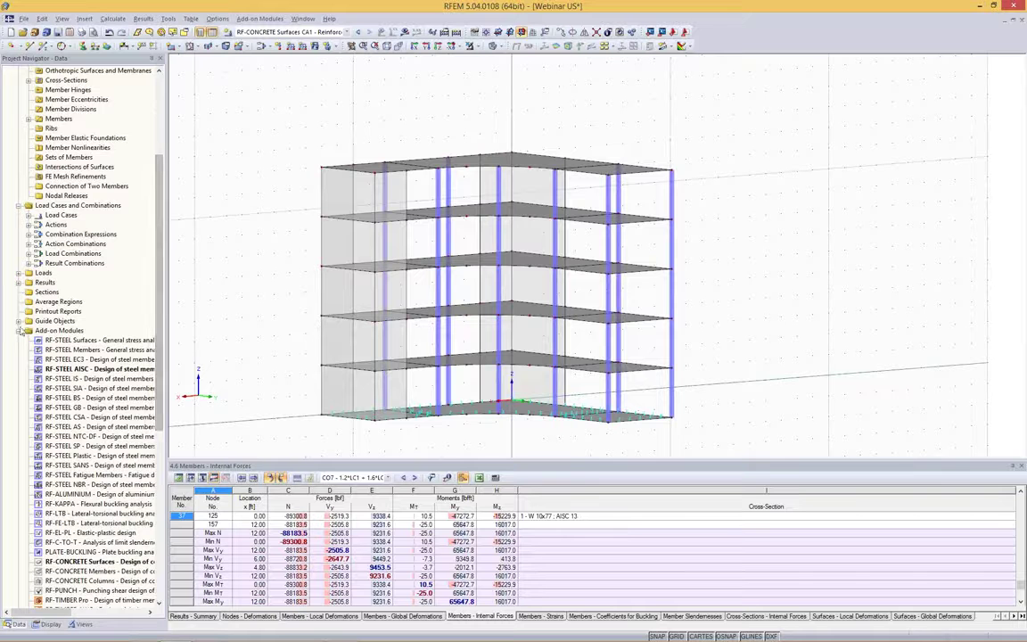
{"action": "left_click", "coordinate": [29, 310]}
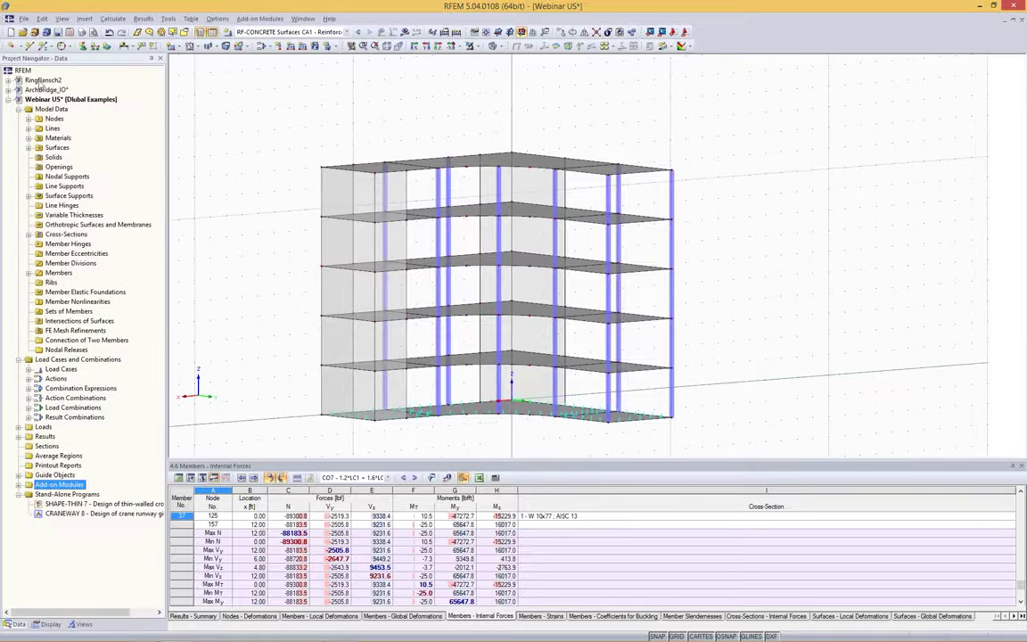
{"action": "left_click", "coordinate": [264, 94]}
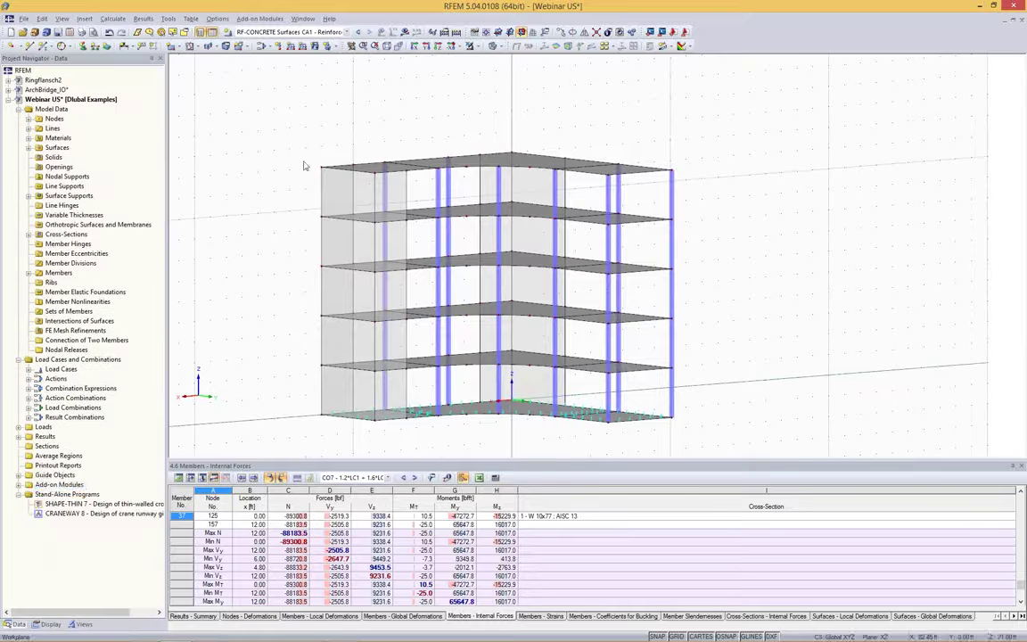
Switch to the Ringflansch2 model and examine the ring flange's equivalent von Mises stresses under LC1 from several angles.
{"action": "double_click", "coordinate": [53, 82]}
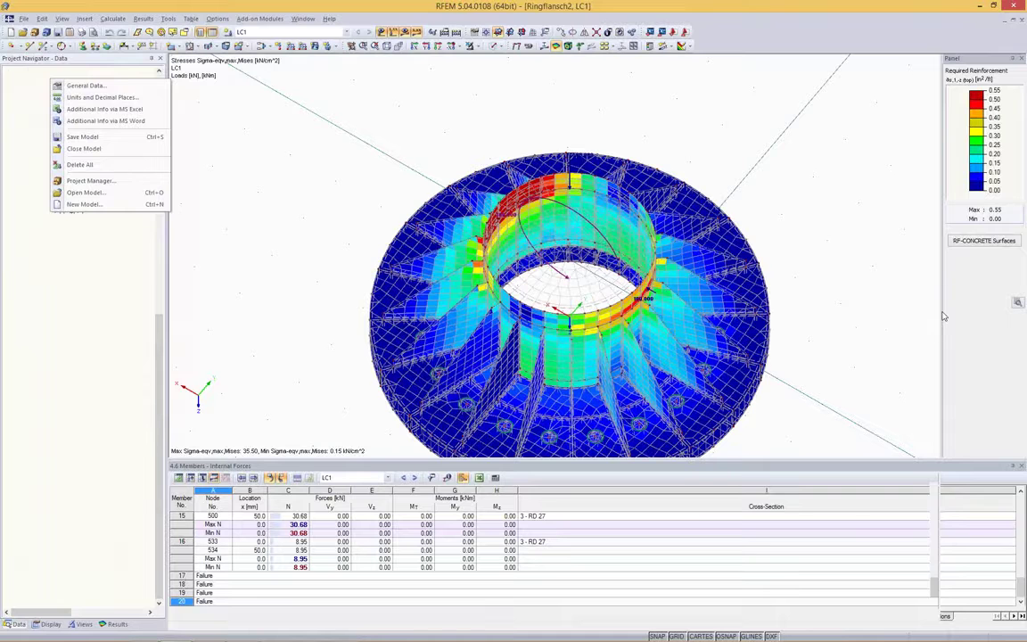
{"action": "middle_click_drag", "start_coordinate": [851, 327], "coordinate": [624, 152], "text": "ctrl"}
{"action": "middle_click_drag", "start_coordinate": [514, 372], "coordinate": [782, 361], "text": "ctrl"}
{"action": "middle_click_drag", "start_coordinate": [846, 176], "coordinate": [528, 372], "text": "ctrl"}
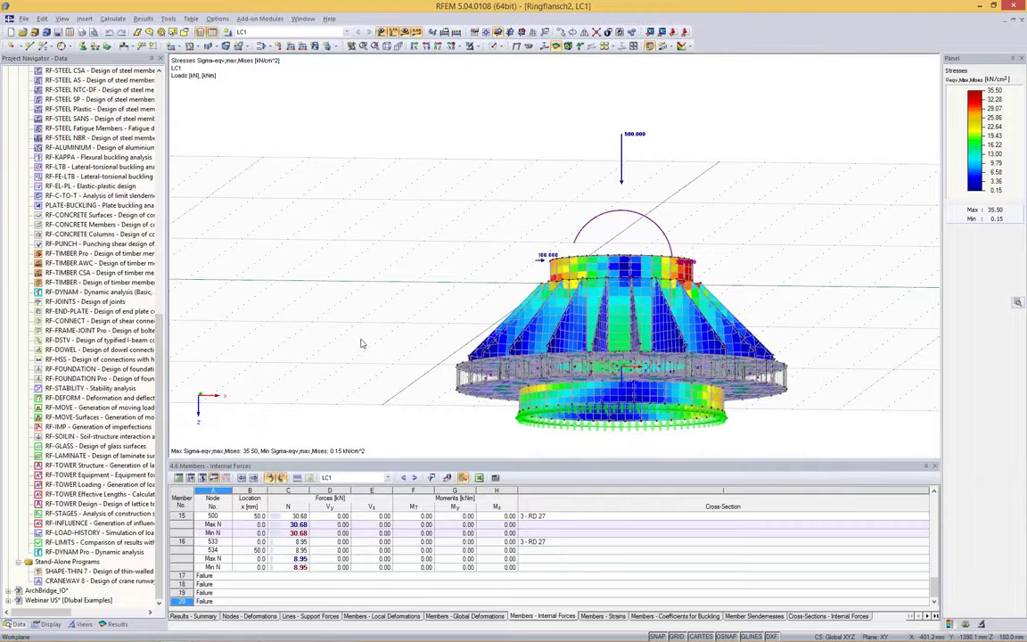
{"action": "scroll", "coordinate": [575, 267], "scroll_direction": "down", "scroll_amount": 3}
{"action": "scroll", "coordinate": [577, 266], "scroll_direction": "up", "scroll_amount": 2}
{"action": "middle_click_drag", "start_coordinate": [752, 216], "coordinate": [664, 307], "text": "ctrl"}
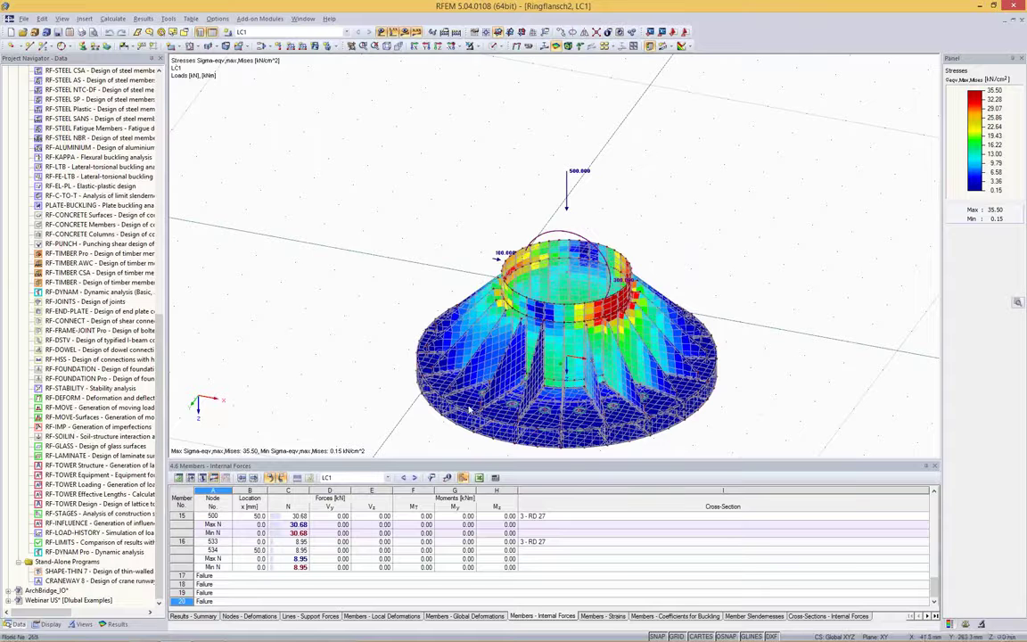
Switch to the ArchBridge_IO model and examine the arch bridge's global deformations under load combination CO32.
{"action": "left_click", "coordinate": [51, 592]}
{"action": "double_click", "coordinate": [55, 593]}
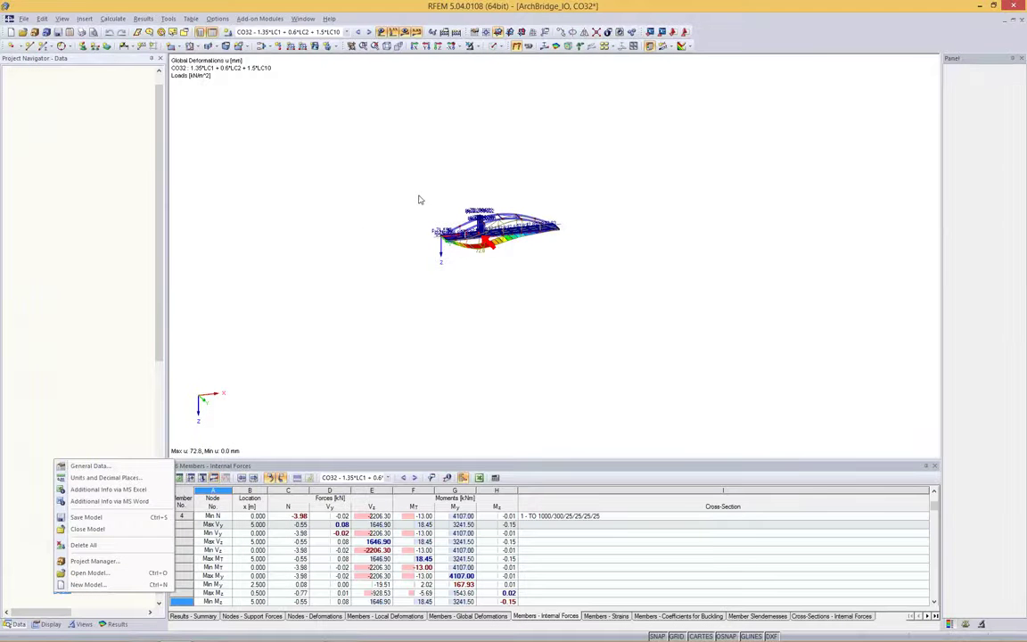
{"action": "scroll", "coordinate": [419, 199], "scroll_direction": "up", "scroll_amount": 5}
{"action": "scroll", "coordinate": [565, 236], "scroll_direction": "down", "scroll_amount": 2}
{"action": "middle_click_drag", "start_coordinate": [528, 225], "coordinate": [649, 264], "text": "ctrl"}
{"action": "middle_click_drag", "start_coordinate": [560, 222], "coordinate": [453, 150]}
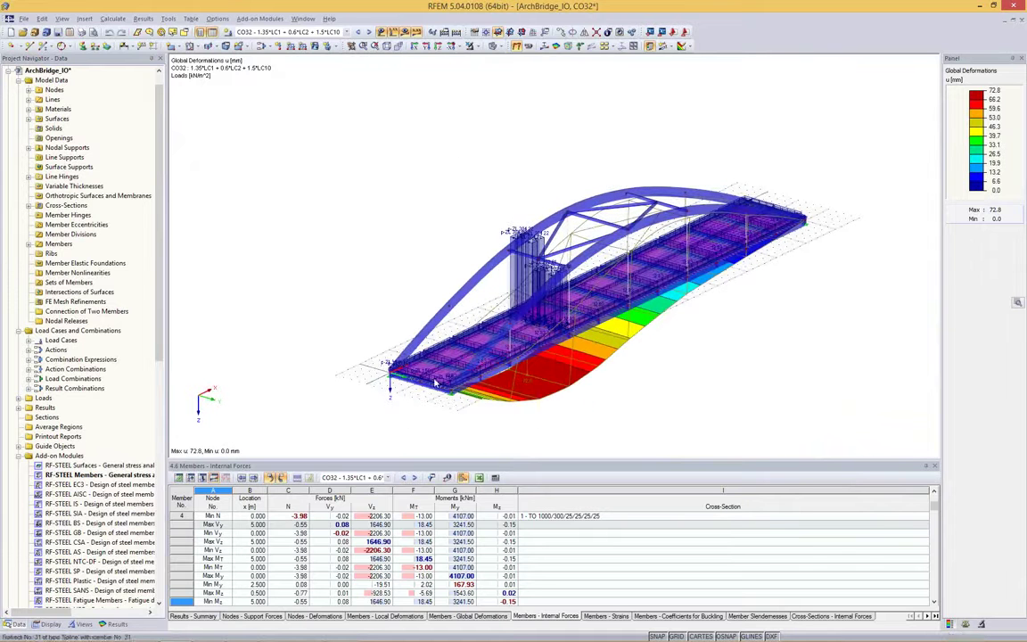